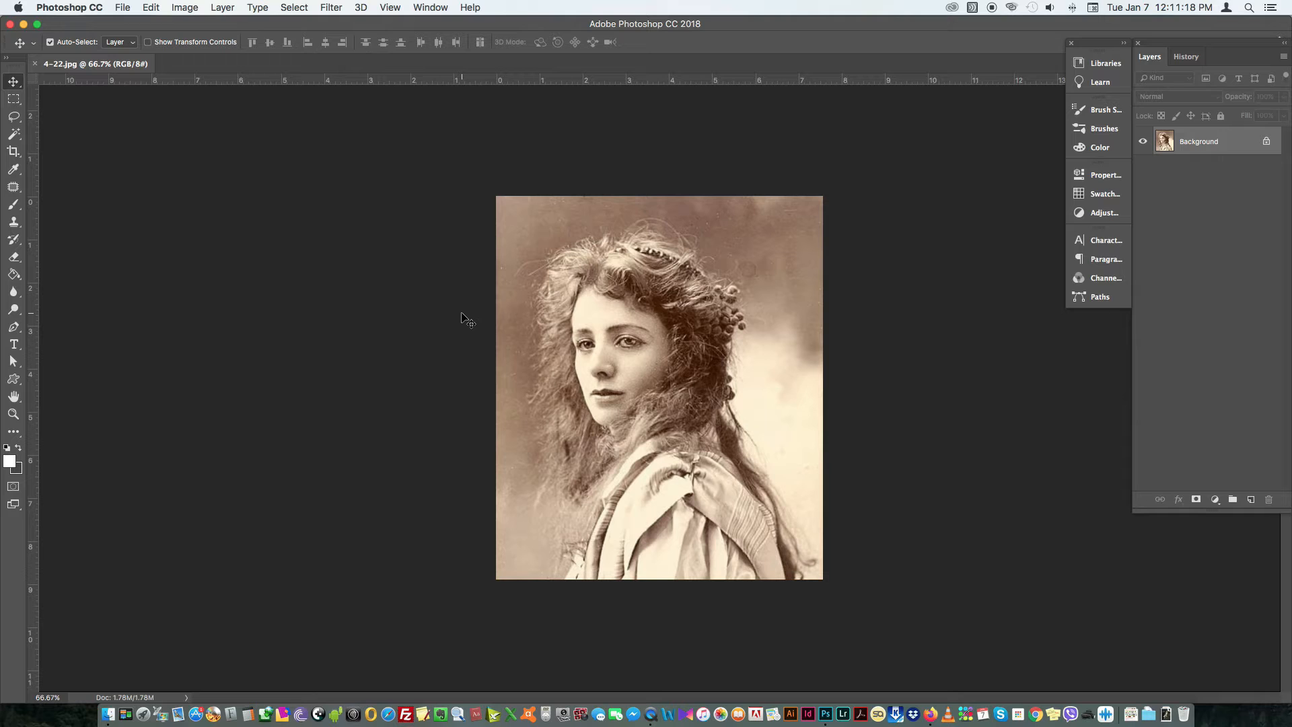
# Step: Desaturate the portrait photo and add a Levels adjustment layer with the black input level at 19
pyautogui.press('super+l')
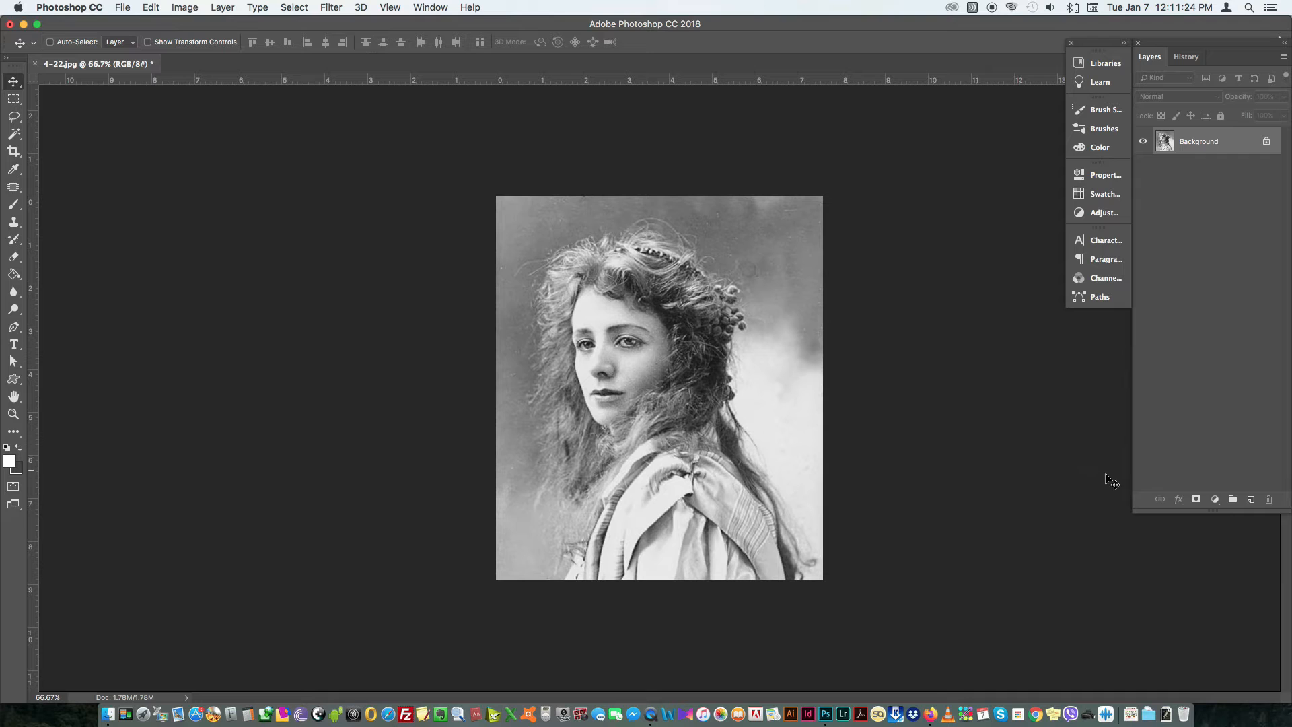
pyautogui.click(1215, 500)
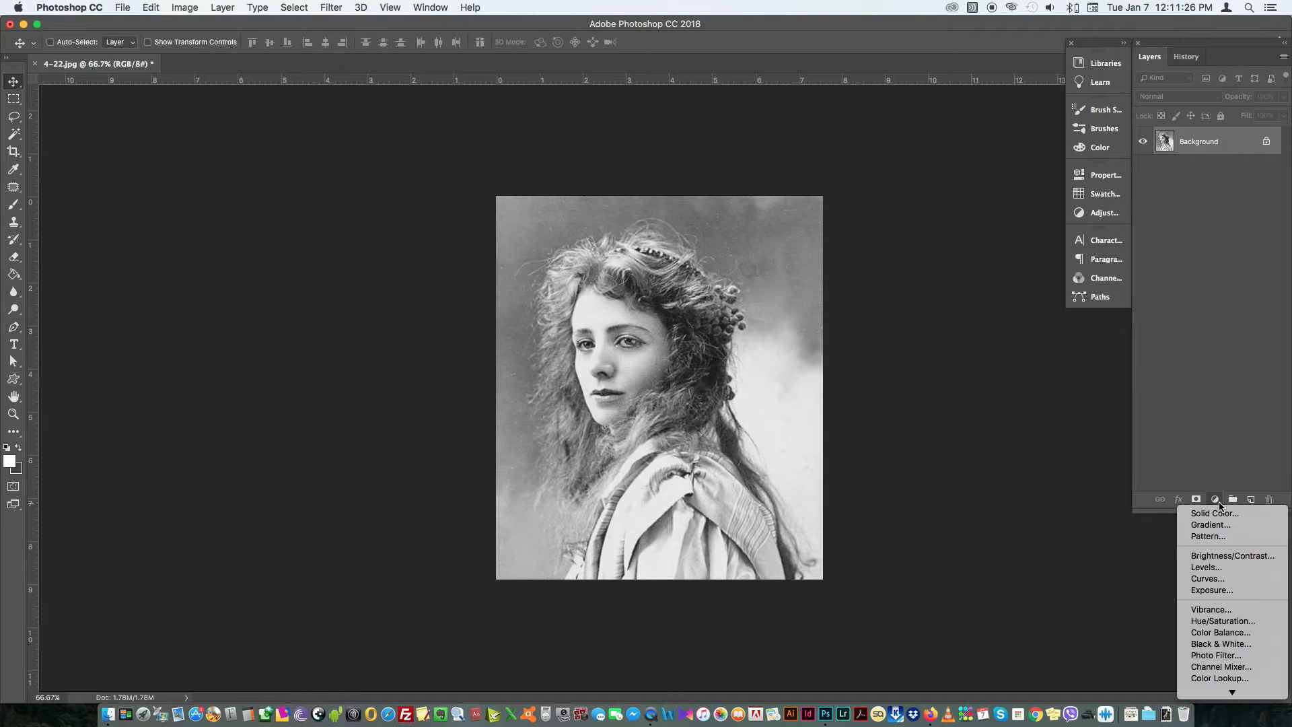
pyautogui.click(1250, 566)
pyautogui.moveTo(898, 308); pyautogui.dragTo(916, 310)
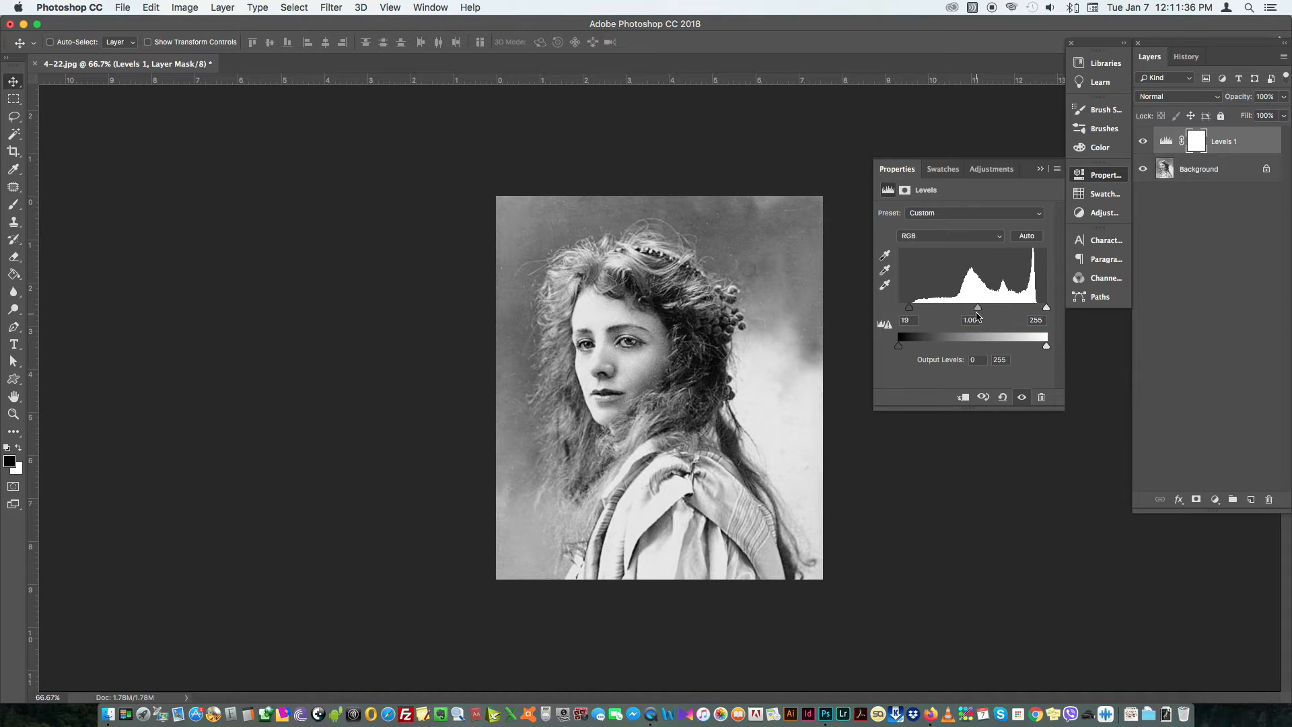
pyautogui.click(1174, 179)
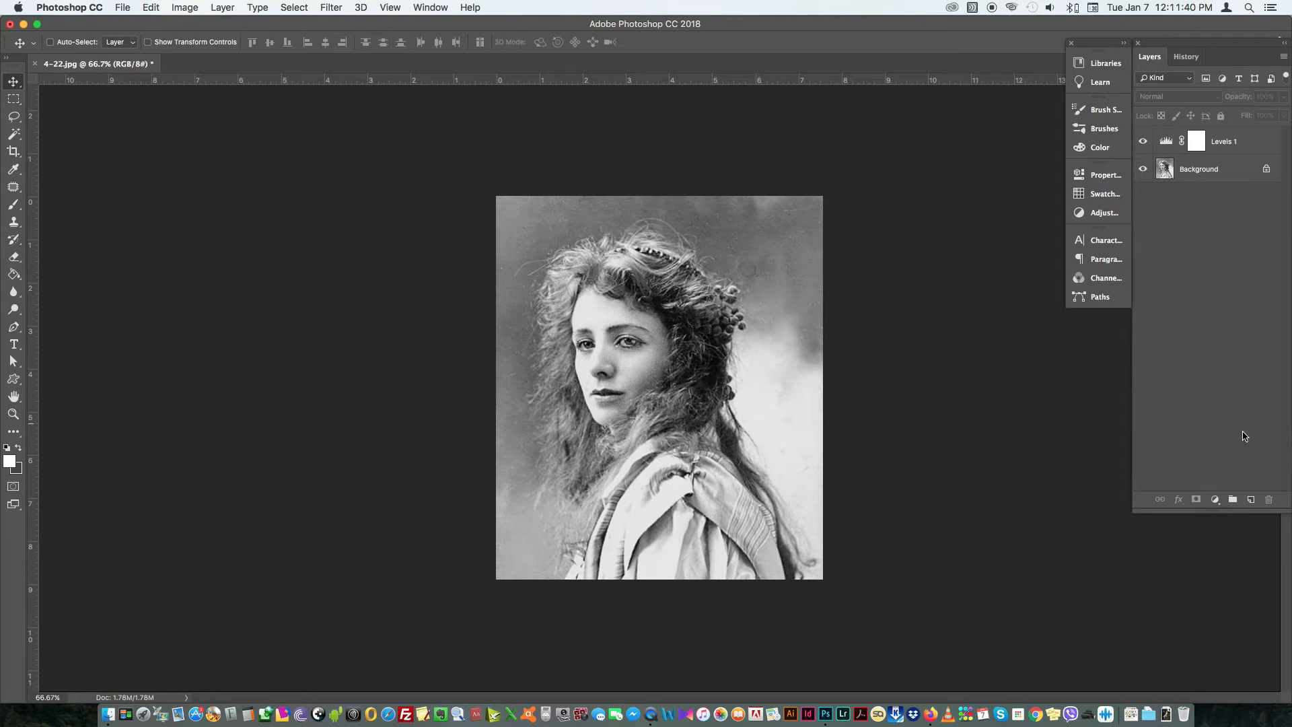
# Step: Add a Color Balance adjustment layer and set its midtones to +37 cyan-red and -38 yellow-blue
pyautogui.click(1217, 499)
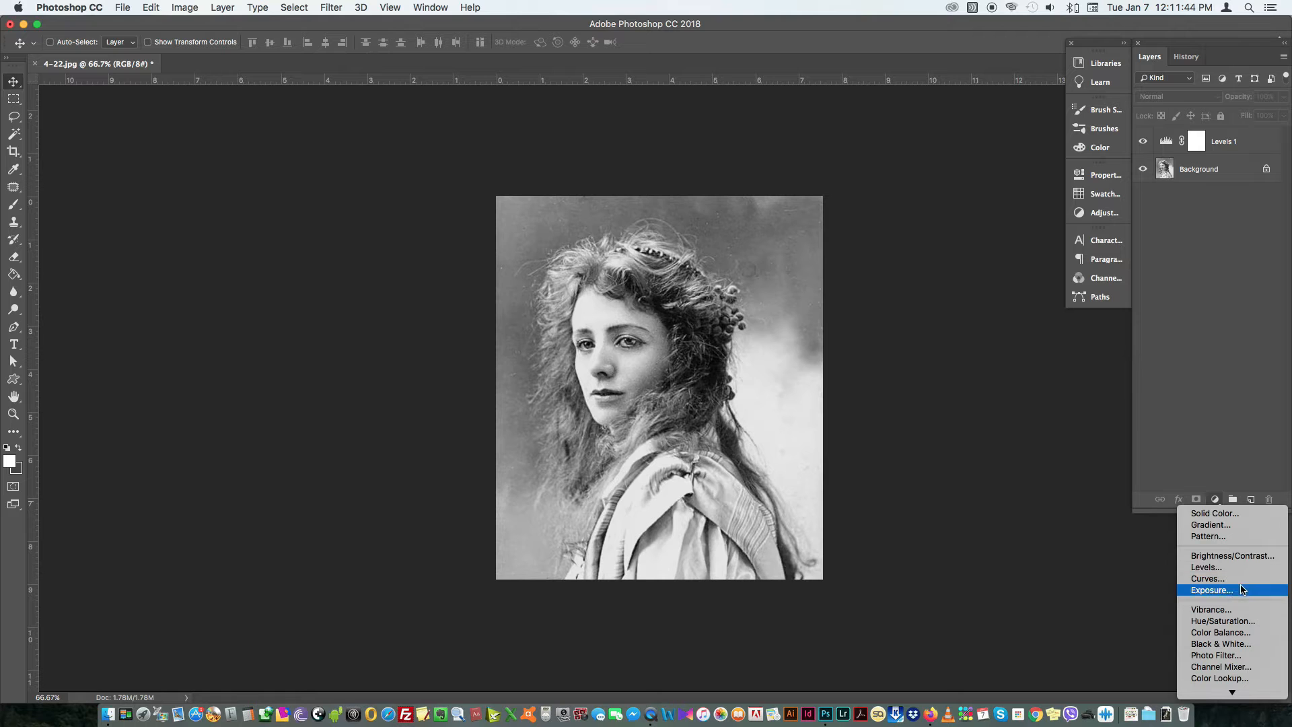
pyautogui.click(1257, 632)
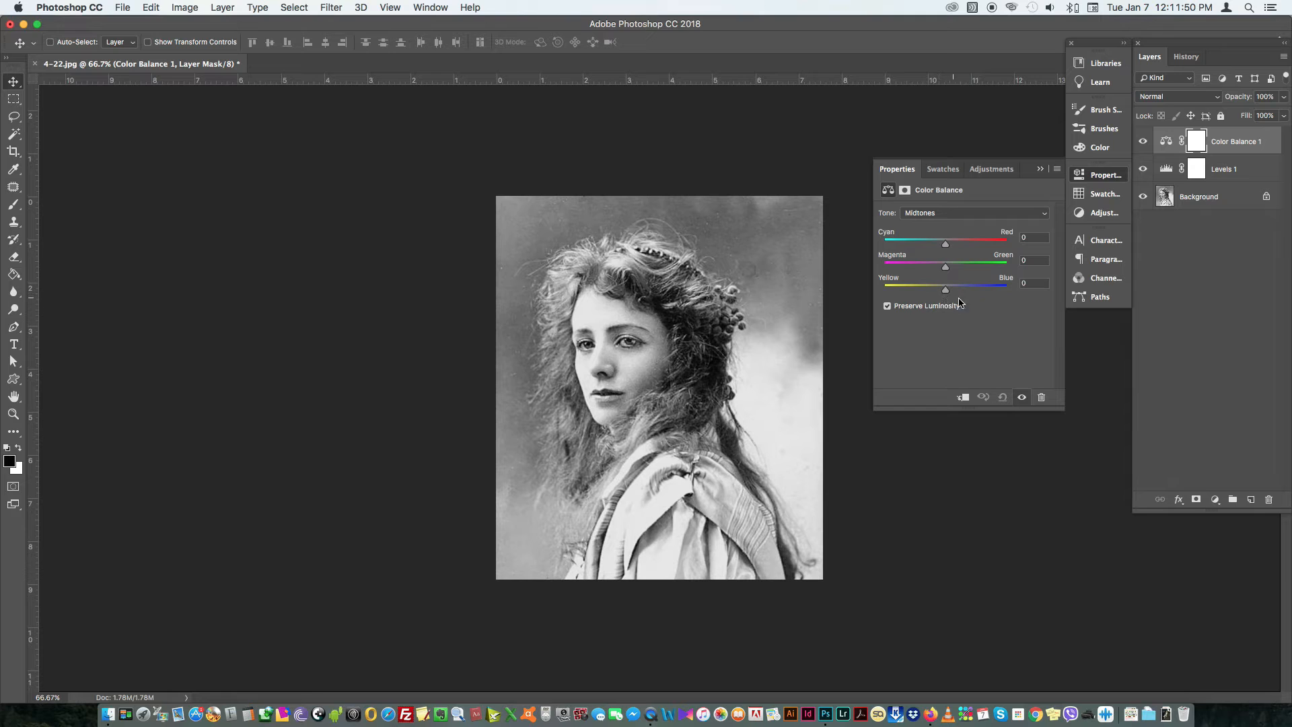
pyautogui.click(936, 291)
pyautogui.moveTo(934, 294); pyautogui.dragTo(921, 292)
# Step: Set the Color Balance shadows to about +21 cyan-red and -10 yellow-blue
pyautogui.click(967, 214)
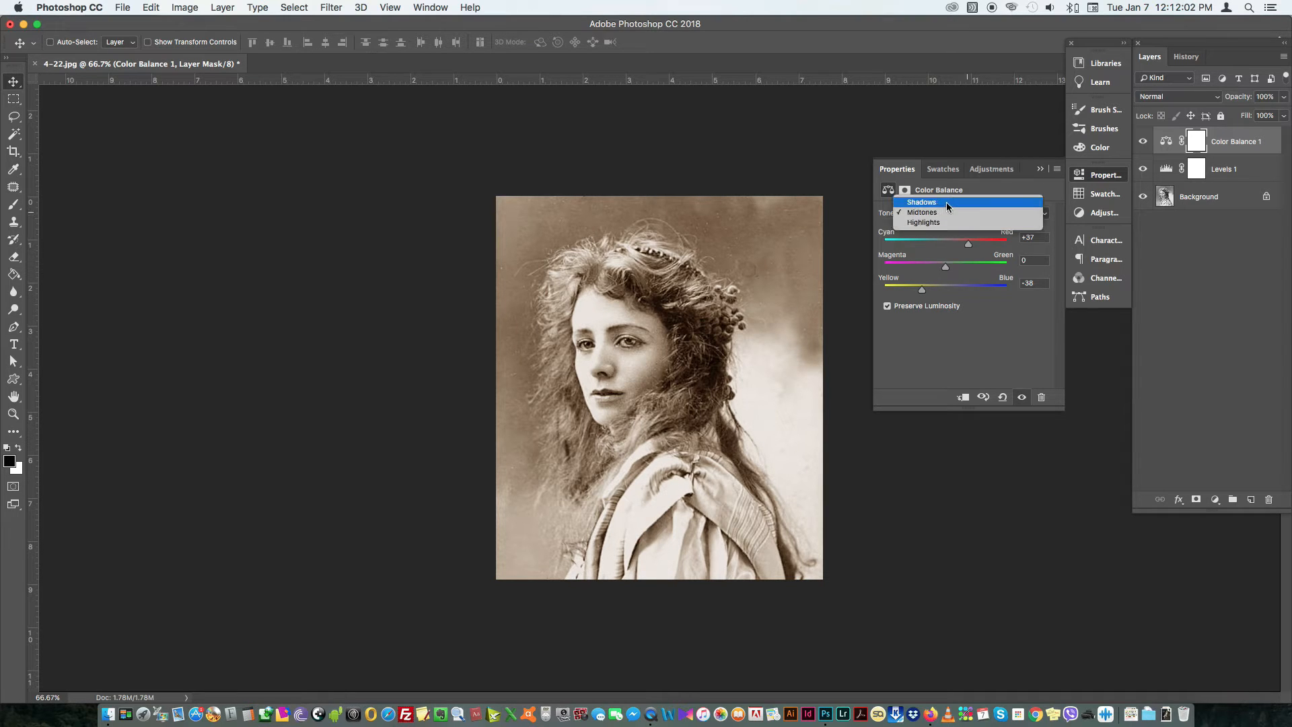
pyautogui.click(969, 202)
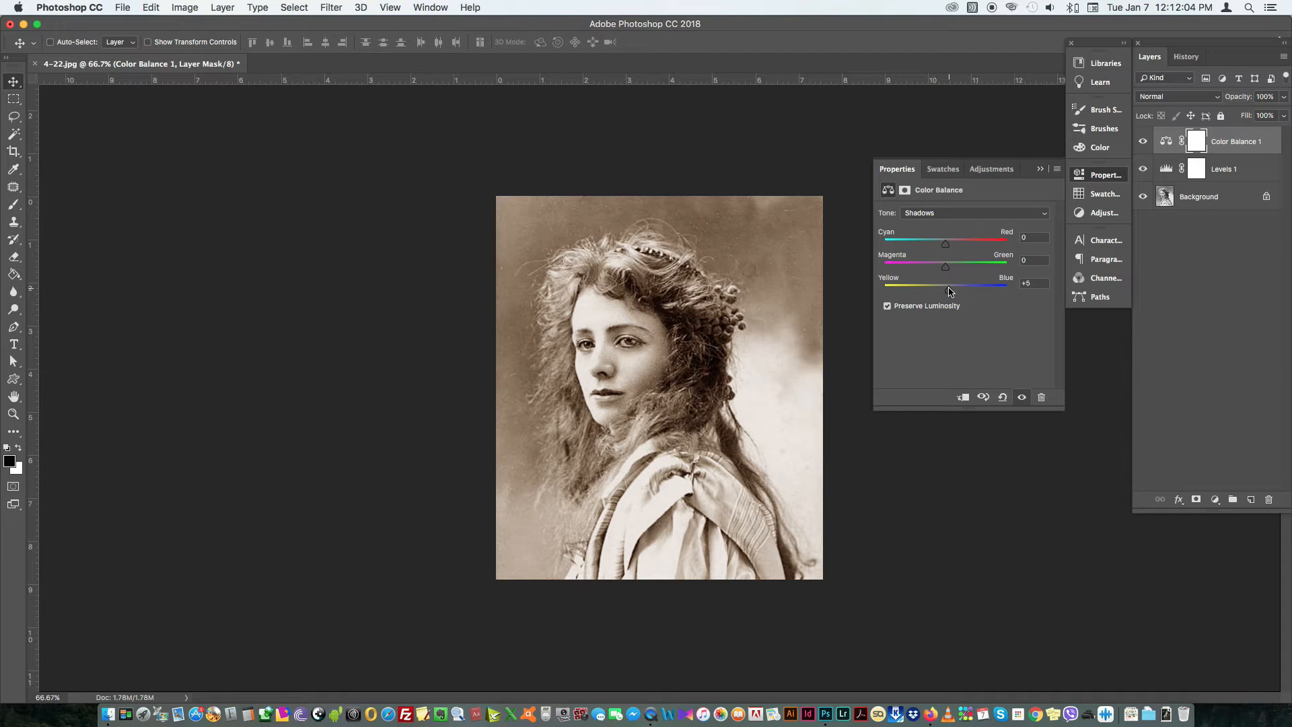
pyautogui.moveTo(952, 291); pyautogui.dragTo(946, 290)
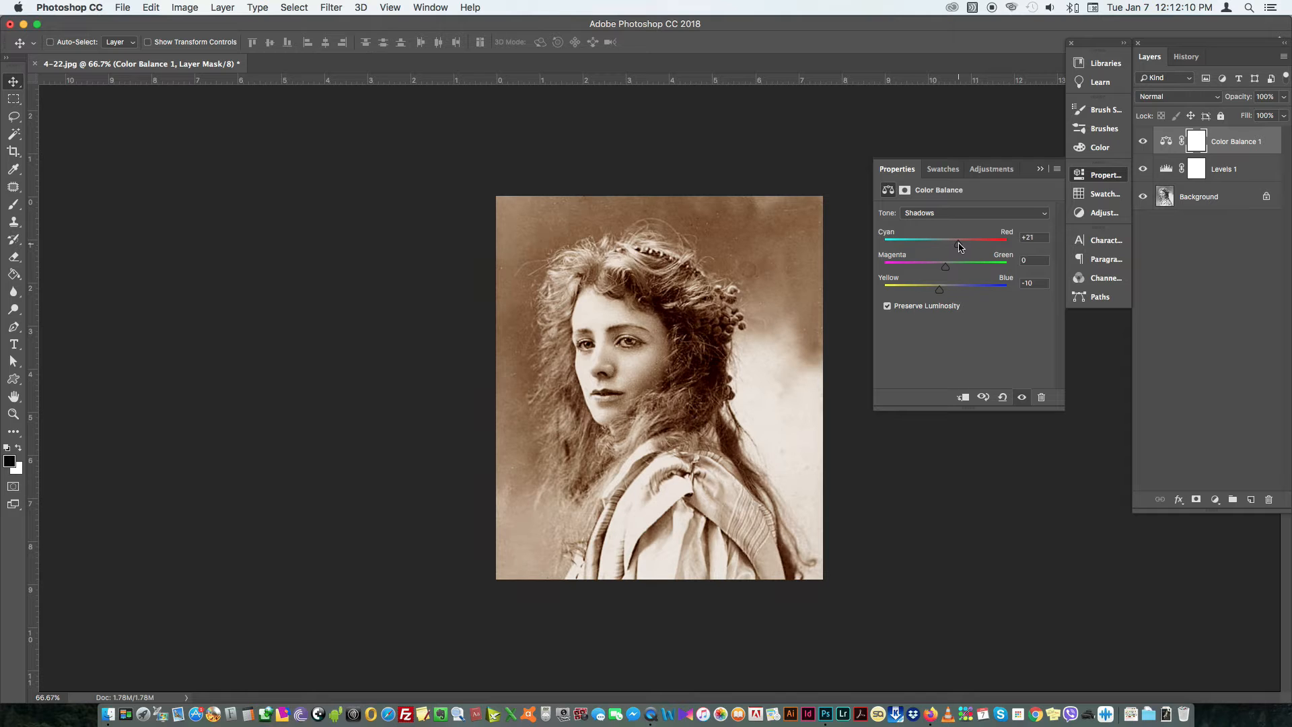
# Step: Set the Color Balance highlights to +12 cyan-red and -13 yellow-blue, and collapse the adjustment's properties
pyautogui.click(952, 214)
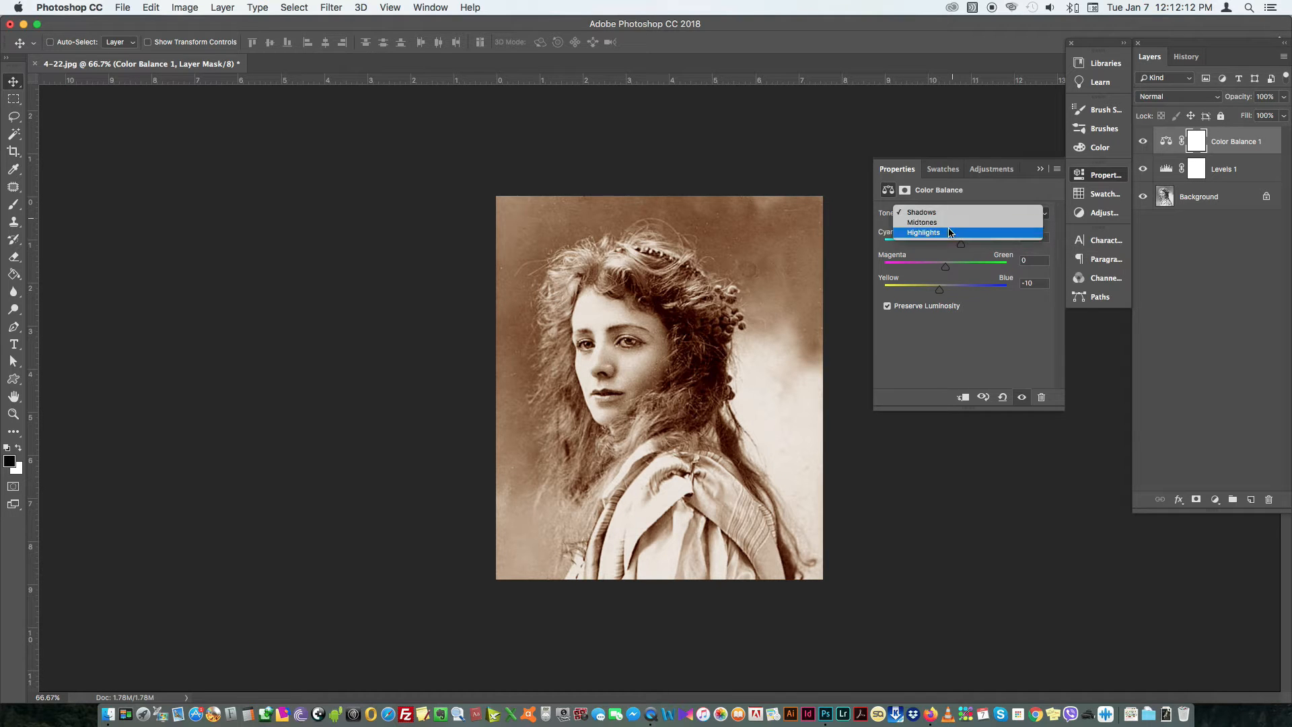
pyautogui.click(952, 232)
pyautogui.moveTo(946, 292); pyautogui.dragTo(946, 292)
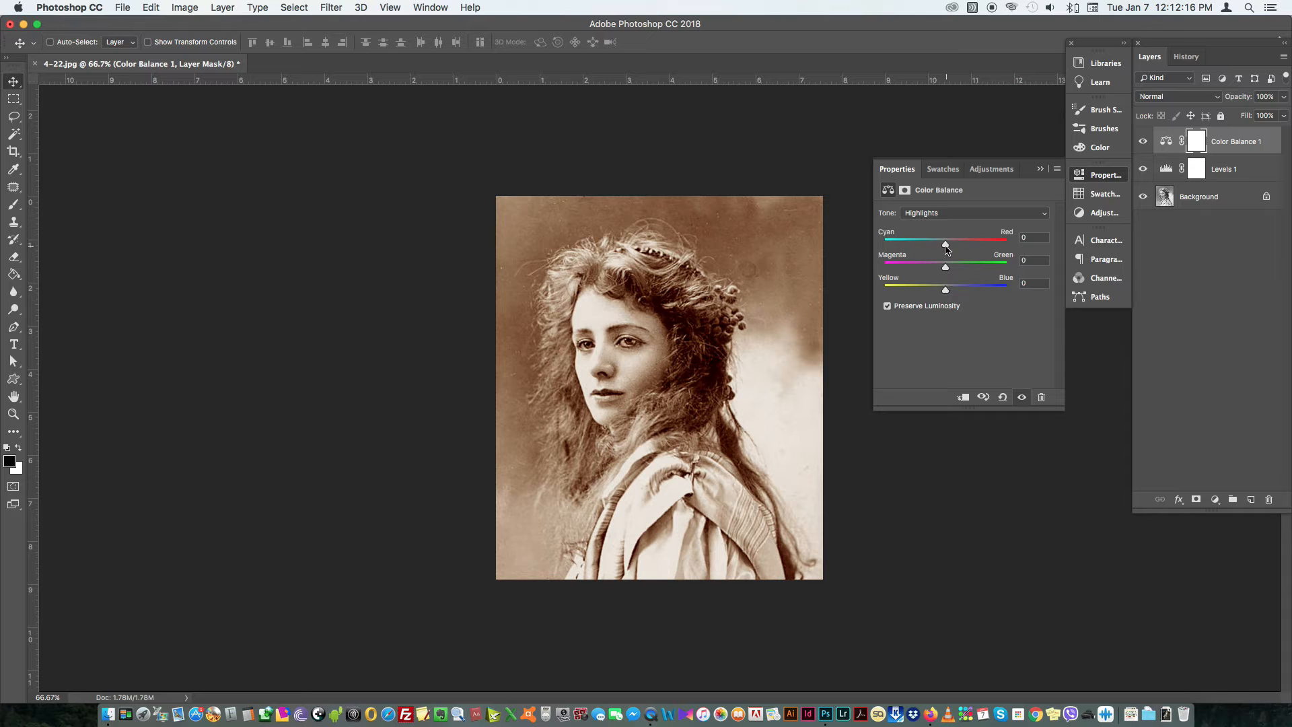
pyautogui.moveTo(950, 249); pyautogui.dragTo(939, 292)
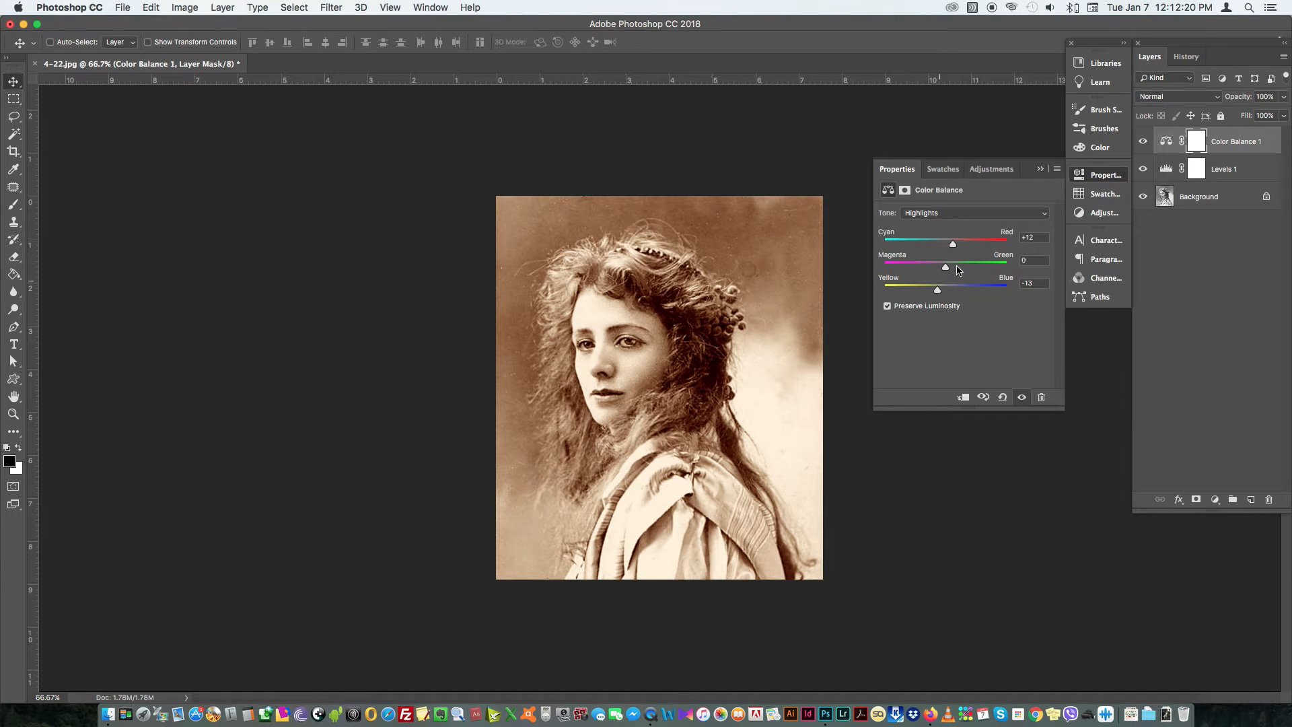
pyautogui.click(1095, 176)
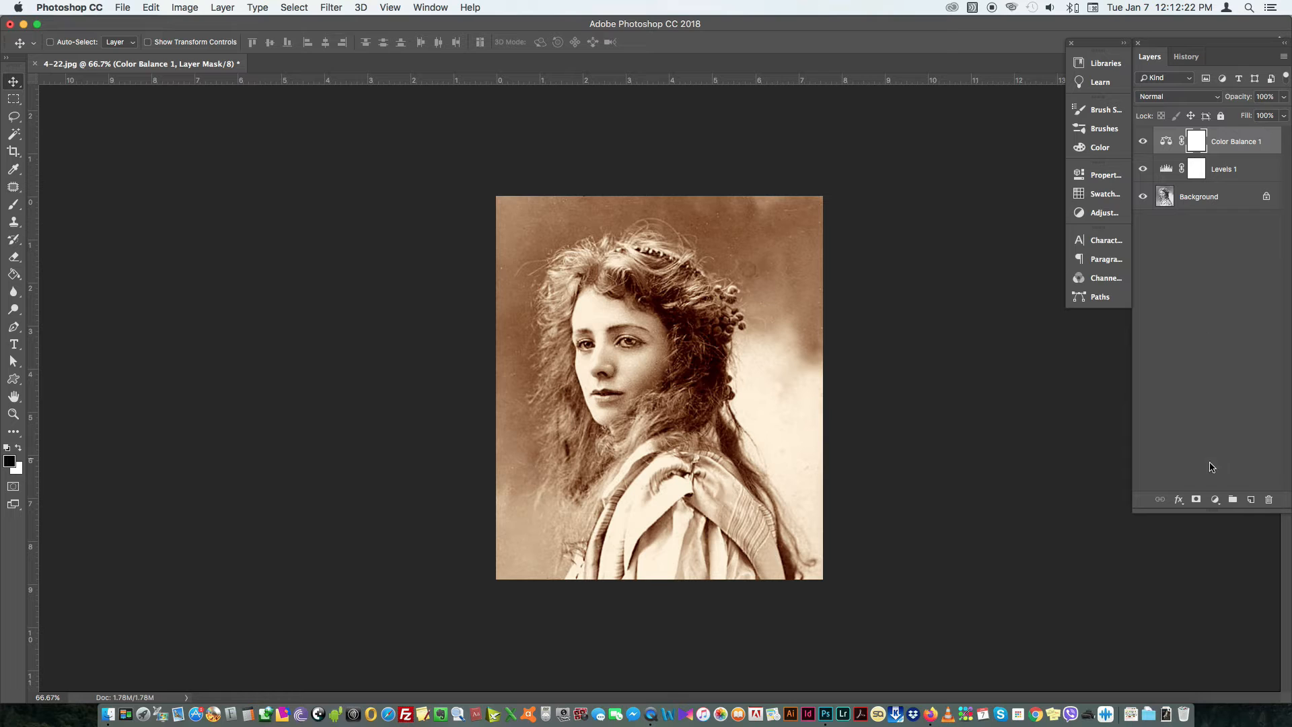
pyautogui.click(1196, 493)
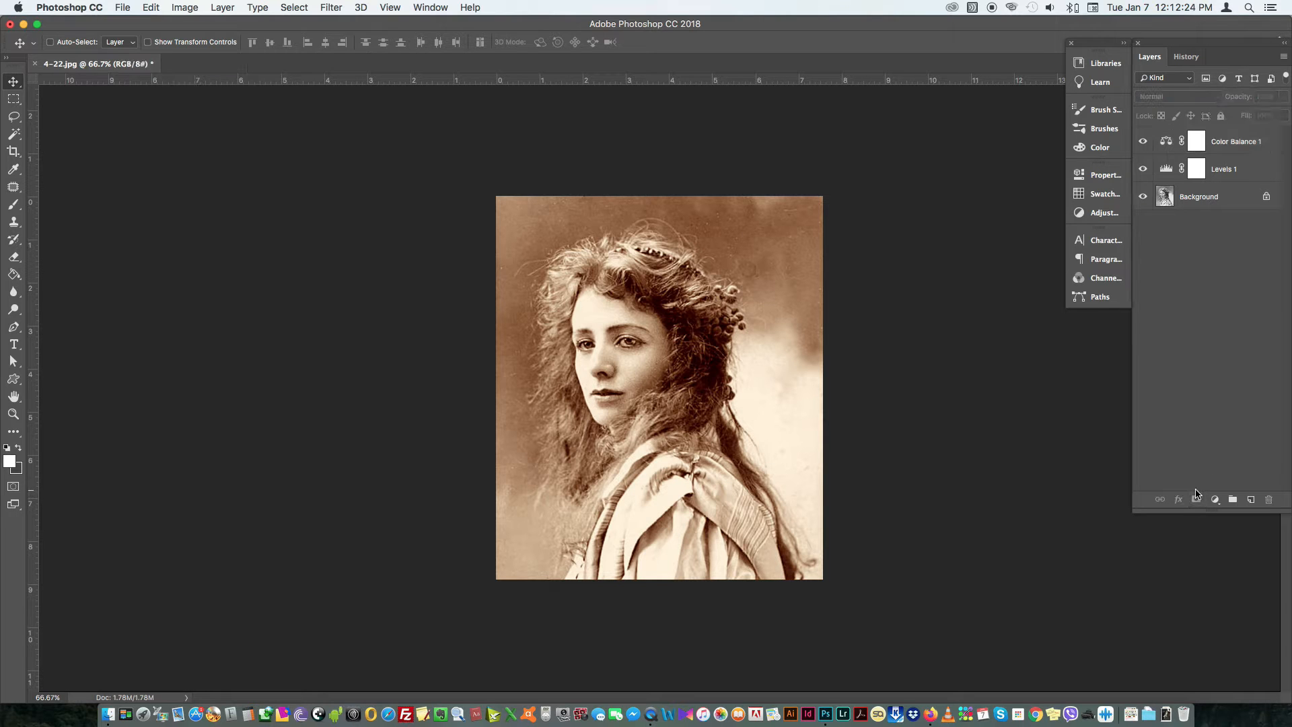
pyautogui.click(1194, 142)
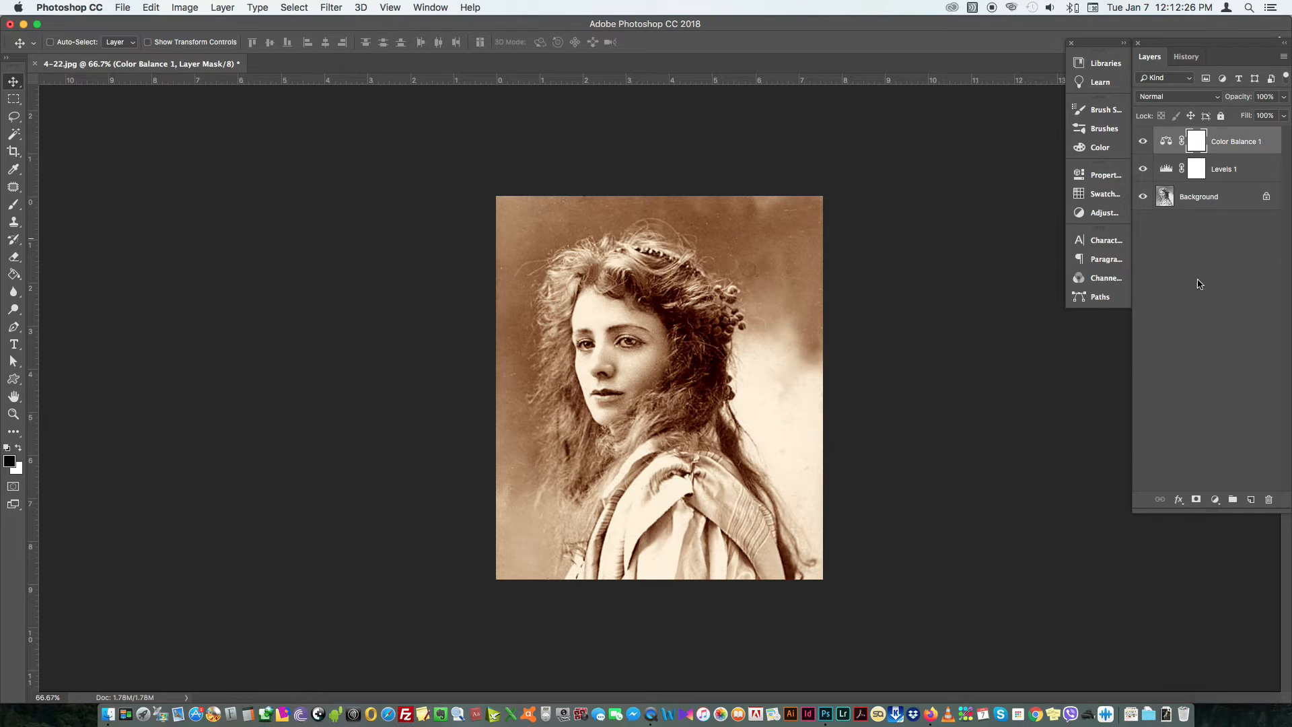
pyautogui.click(1195, 499)
pyautogui.press('super+z')
pyautogui.rightClick(1197, 140)
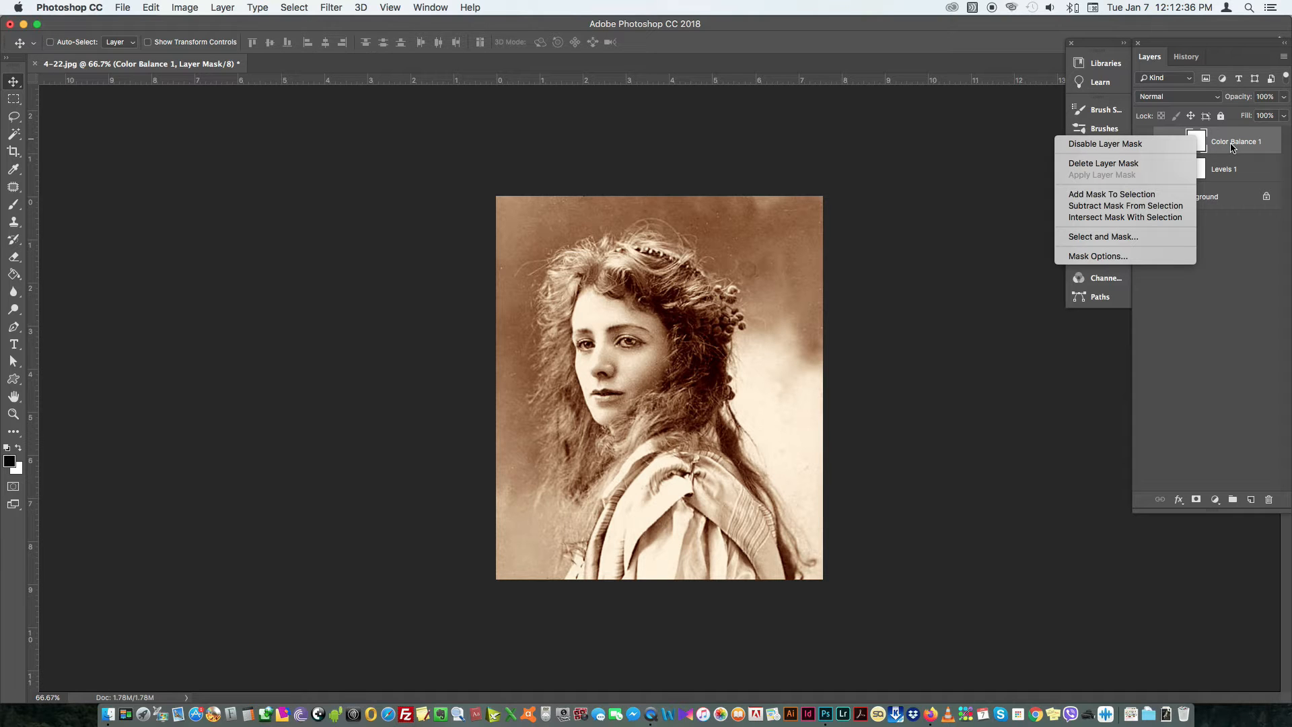
pyautogui.click(1191, 298)
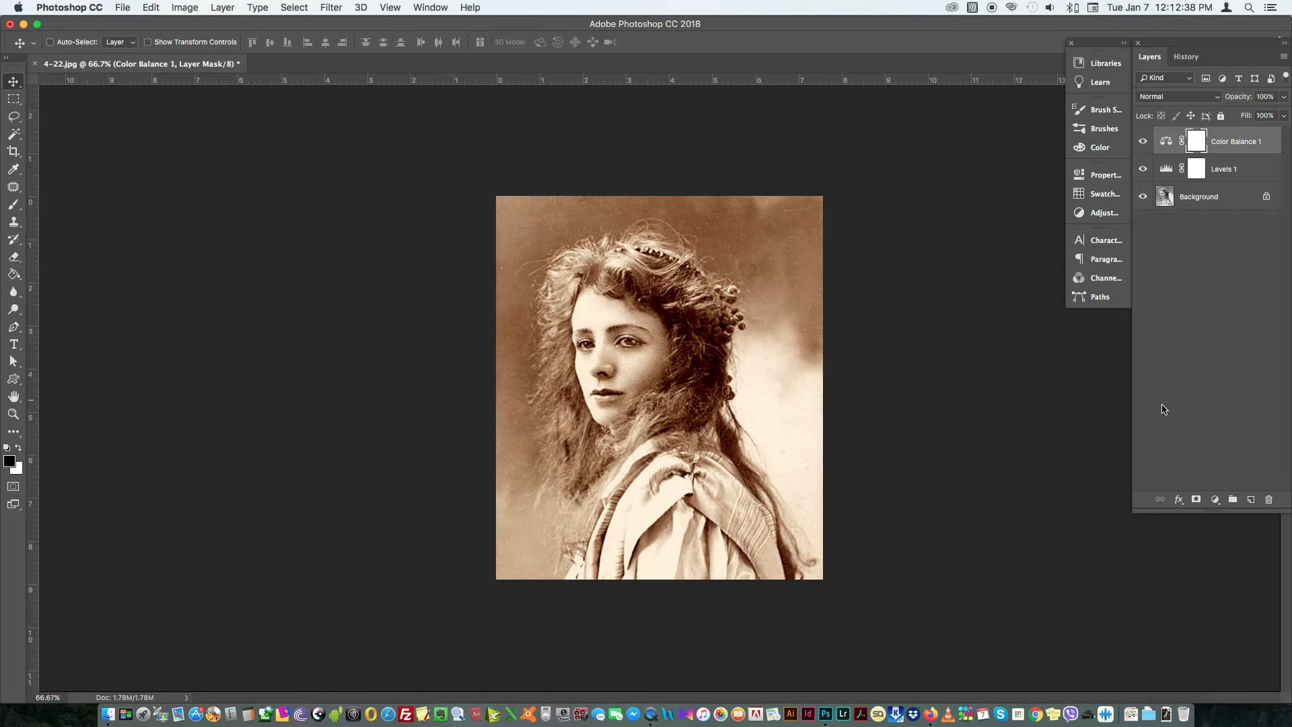
# Step: Invert the Color Balance layer's mask to black and reduce the Brush size to 80 px
pyautogui.press('super+i')
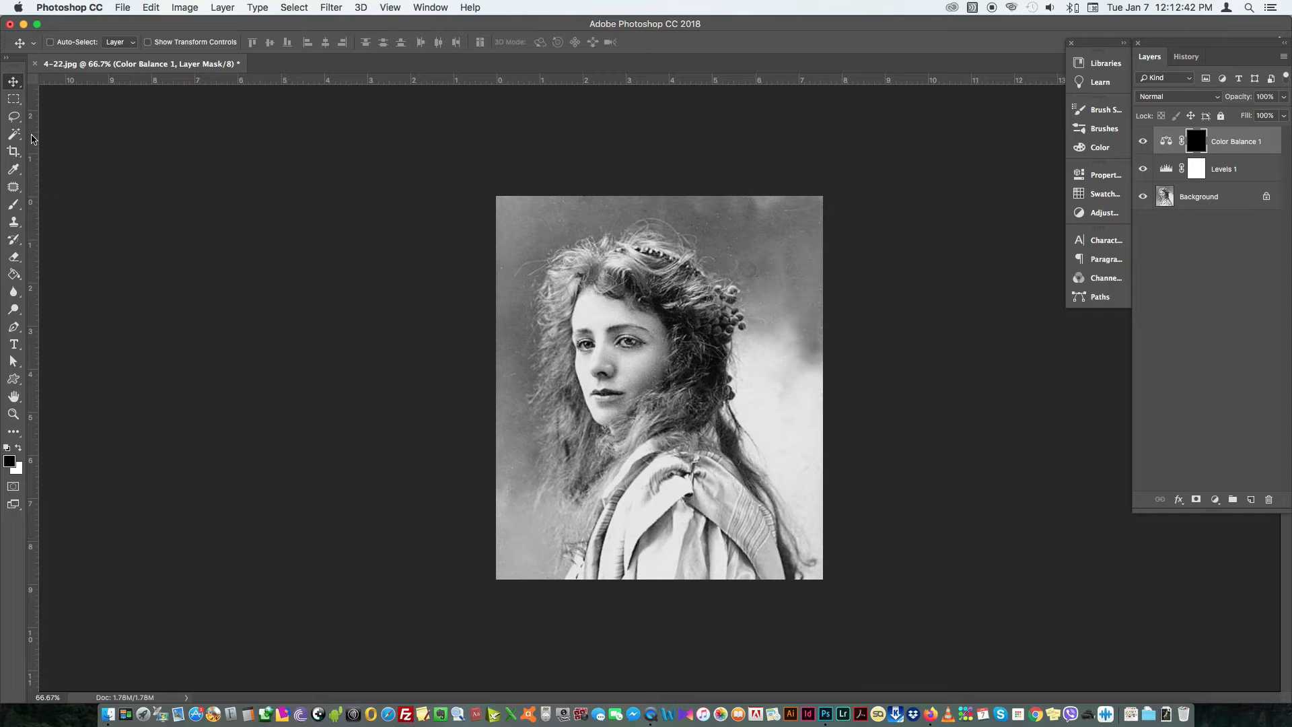
pyautogui.press('b')
pyautogui.press('[')
pyautogui.press('[')
pyautogui.press('[')
pyautogui.press('[')
pyautogui.press('[')
pyautogui.press('[')
pyautogui.press('[')
pyautogui.press('[')
pyautogui.press('[')
pyautogui.press('[')
pyautogui.press('[')
pyautogui.press('[')
pyautogui.press('[')
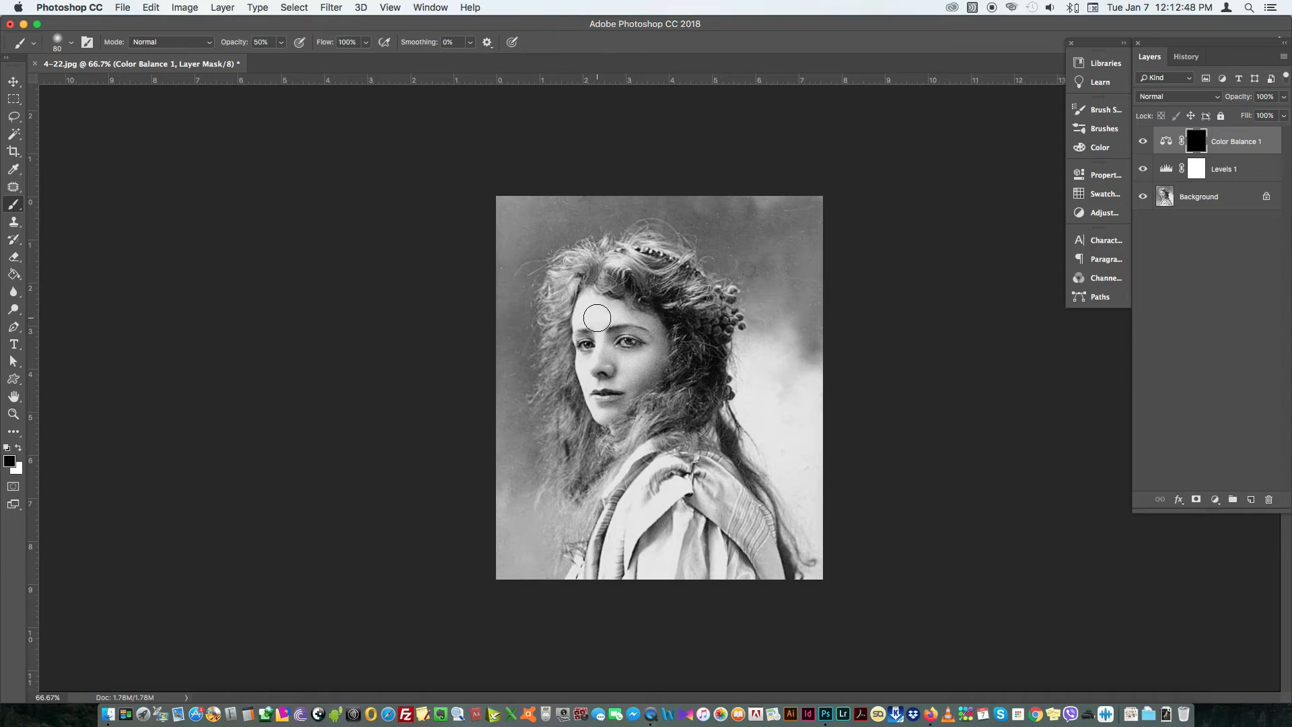
# Step: Paint white at 100% opacity with a smaller brush on the mask to reveal the skin tone across the cheek and nose
pyautogui.press('z')
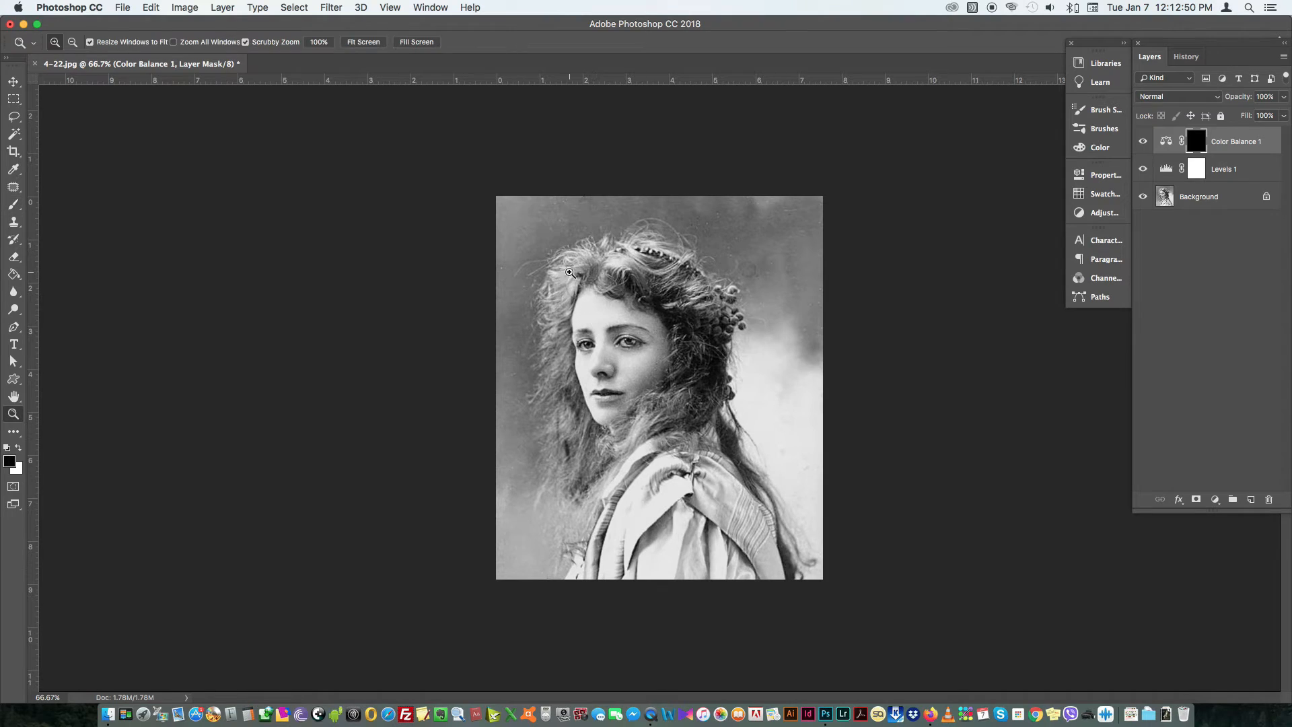
pyautogui.moveTo(521, 226)
pyautogui.mouseDown()
pyautogui.moveTo(801, 376)
pyautogui.moveTo(599, 315)
pyautogui.moveTo(624, 409)
pyautogui.moveTo(628, 375)
pyautogui.moveTo(614, 448)
pyautogui.mouseUp()
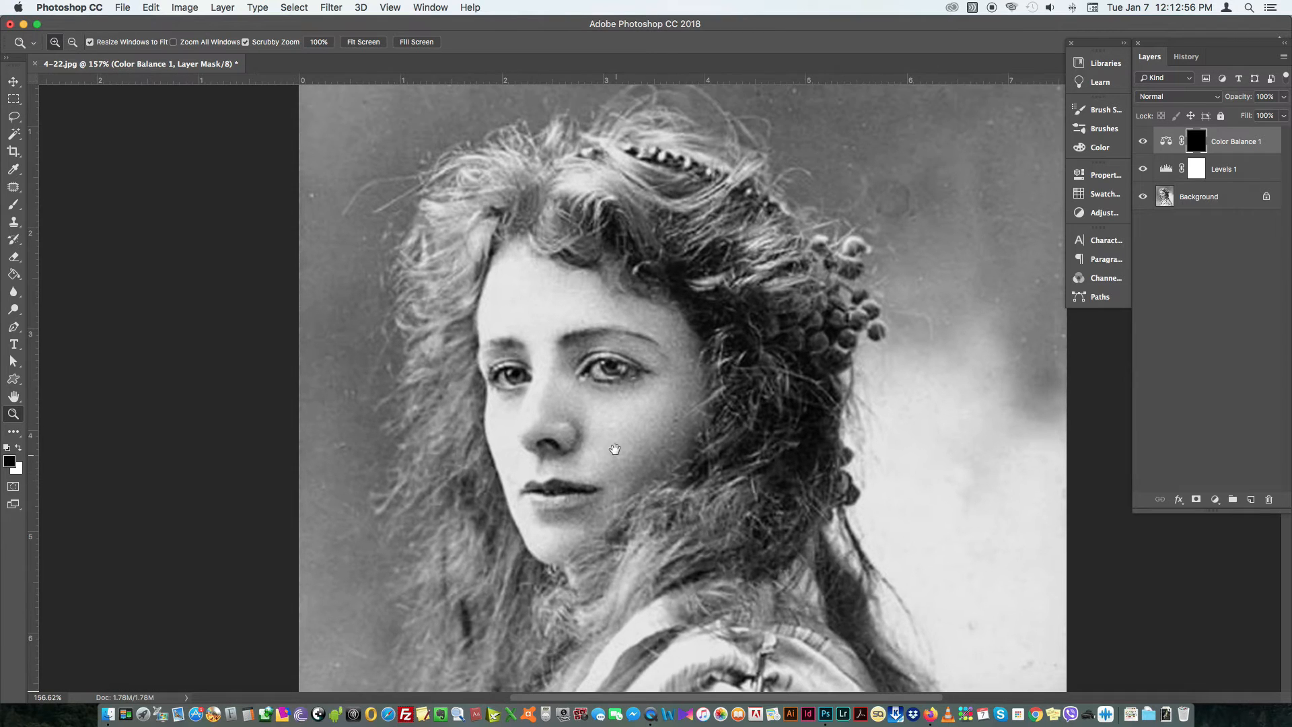
pyautogui.press('e')
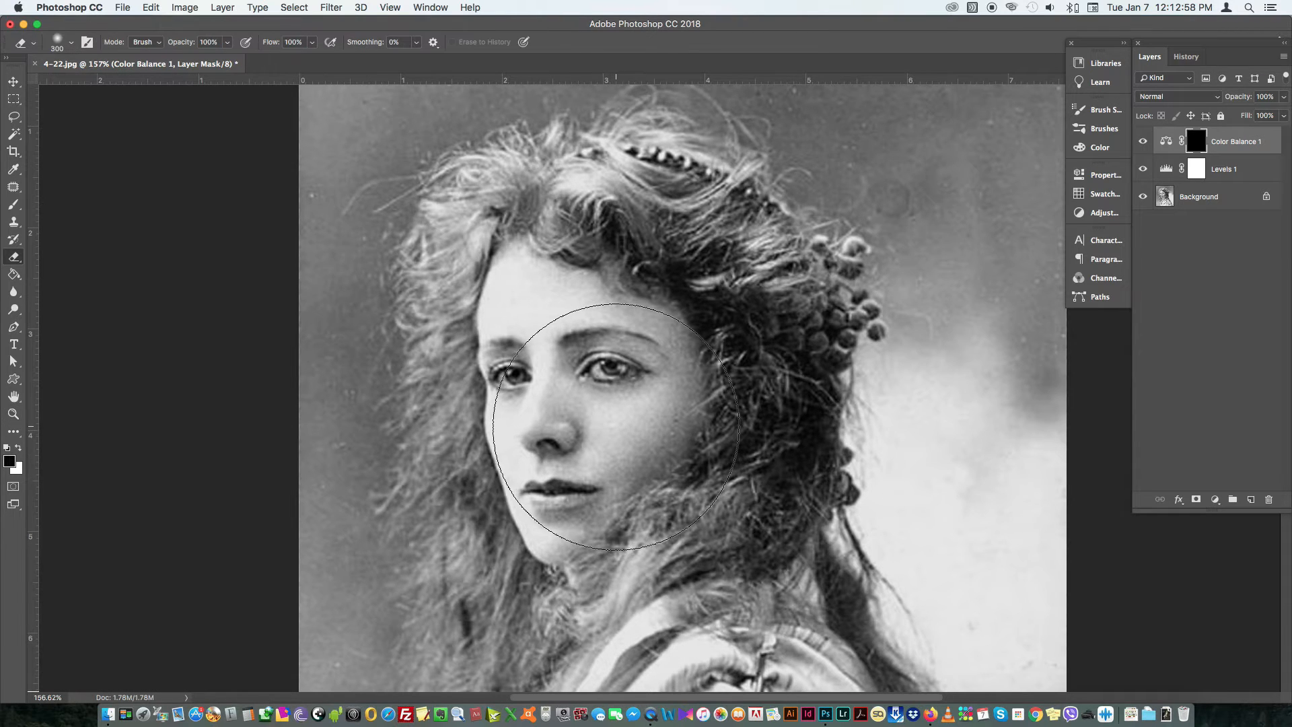
pyautogui.press('b')
pyautogui.press('[')
pyautogui.press('[')
pyautogui.press('x')
pyautogui.press('0')
pyautogui.moveTo(680, 393)
pyautogui.mouseDown()
pyautogui.moveTo(649, 450)
pyautogui.moveTo(688, 428)
pyautogui.moveTo(650, 476)
pyautogui.moveTo(630, 473)
pyautogui.moveTo(577, 517)
pyautogui.moveTo(528, 523)
pyautogui.moveTo(543, 544)
pyautogui.moveTo(566, 543)
pyautogui.moveTo(561, 553)
pyautogui.moveTo(625, 500)
pyautogui.moveTo(598, 470)
pyautogui.moveTo(518, 479)
pyautogui.moveTo(593, 451)
pyautogui.mouseUp()
# Step: Paint the rest of the face into the mask along the cheek edge, jaw, chin and forehead with varying brush sizes, leaving the eyes and lips uncoloured
pyautogui.press('[')
pyautogui.press('[')
pyautogui.press('[')
pyautogui.moveTo(496, 434)
pyautogui.mouseDown()
pyautogui.moveTo(496, 406)
pyautogui.moveTo(513, 432)
pyautogui.moveTo(571, 446)
pyautogui.moveTo(656, 435)
pyautogui.moveTo(581, 392)
pyautogui.moveTo(598, 423)
pyautogui.moveTo(497, 395)
pyautogui.mouseUp()
pyautogui.press(']')
pyautogui.press(']')
pyautogui.press(']')
pyautogui.press('[')
pyautogui.press('[')
pyautogui.moveTo(513, 477); pyautogui.dragTo(519, 525)
pyautogui.press(']')
pyautogui.moveTo(493, 344)
pyautogui.mouseDown()
pyautogui.moveTo(483, 370)
pyautogui.moveTo(497, 355)
pyautogui.moveTo(537, 363)
pyautogui.moveTo(539, 327)
pyautogui.moveTo(534, 338)
pyautogui.moveTo(554, 329)
pyautogui.moveTo(517, 268)
pyautogui.moveTo(509, 320)
pyautogui.moveTo(489, 322)
pyautogui.moveTo(553, 274)
pyautogui.moveTo(615, 294)
pyautogui.moveTo(615, 274)
pyautogui.moveTo(682, 335)
pyautogui.moveTo(687, 388)
pyautogui.moveTo(667, 335)
pyautogui.moveTo(631, 322)
pyautogui.moveTo(575, 345)
pyautogui.moveTo(672, 372)
pyautogui.moveTo(598, 339)
pyautogui.moveTo(562, 367)
pyautogui.moveTo(586, 344)
pyautogui.moveTo(672, 388)
pyautogui.moveTo(481, 421)
pyautogui.moveTo(530, 403)
pyautogui.moveTo(549, 368)
pyautogui.moveTo(502, 354)
pyautogui.moveTo(561, 372)
pyautogui.moveTo(622, 502)
pyautogui.moveTo(536, 531)
pyautogui.moveTo(600, 505)
pyautogui.mouseUp()
pyautogui.press(']')
pyautogui.press(']')
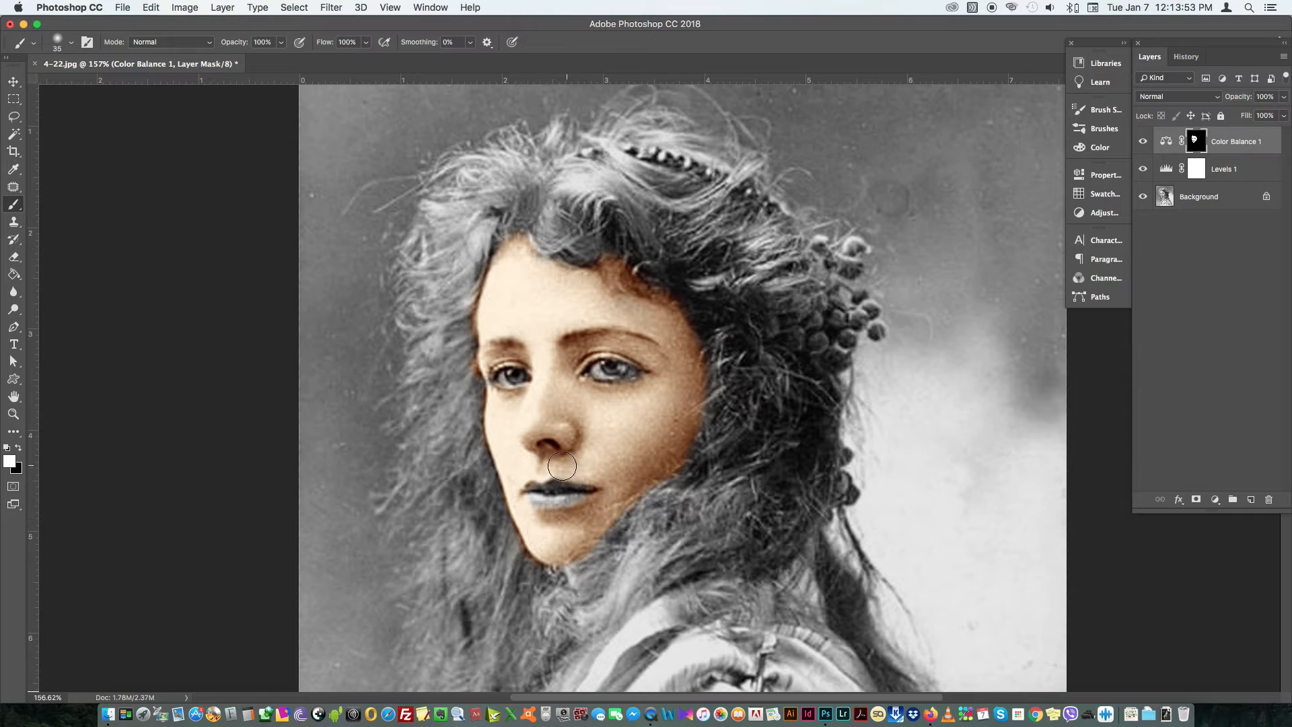
# Step: Clean up the skin colour spilling over the face outline and hairline by painting the mask black with a 10 px brush
pyautogui.press('z')
pyautogui.moveTo(477, 384); pyautogui.dragTo(498, 385)
pyautogui.press('b')
pyautogui.press('[')
pyautogui.press('[')
pyautogui.press('[')
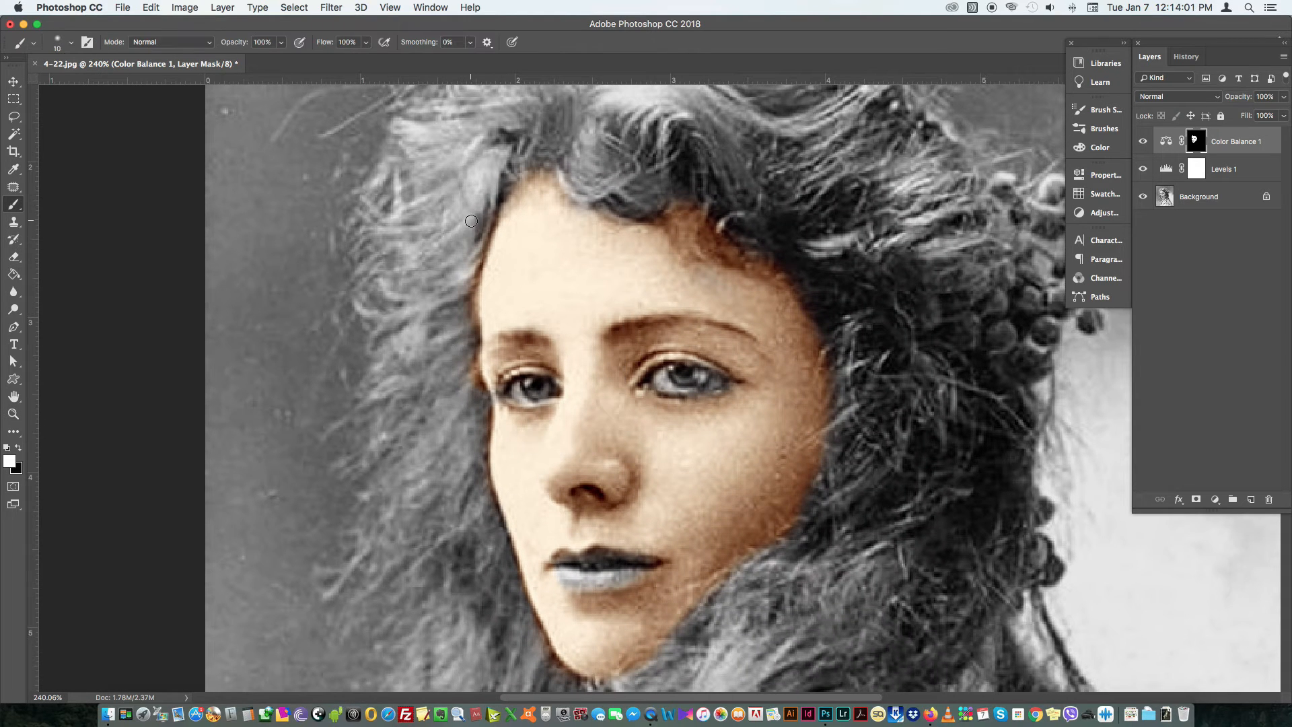
pyautogui.press('x')
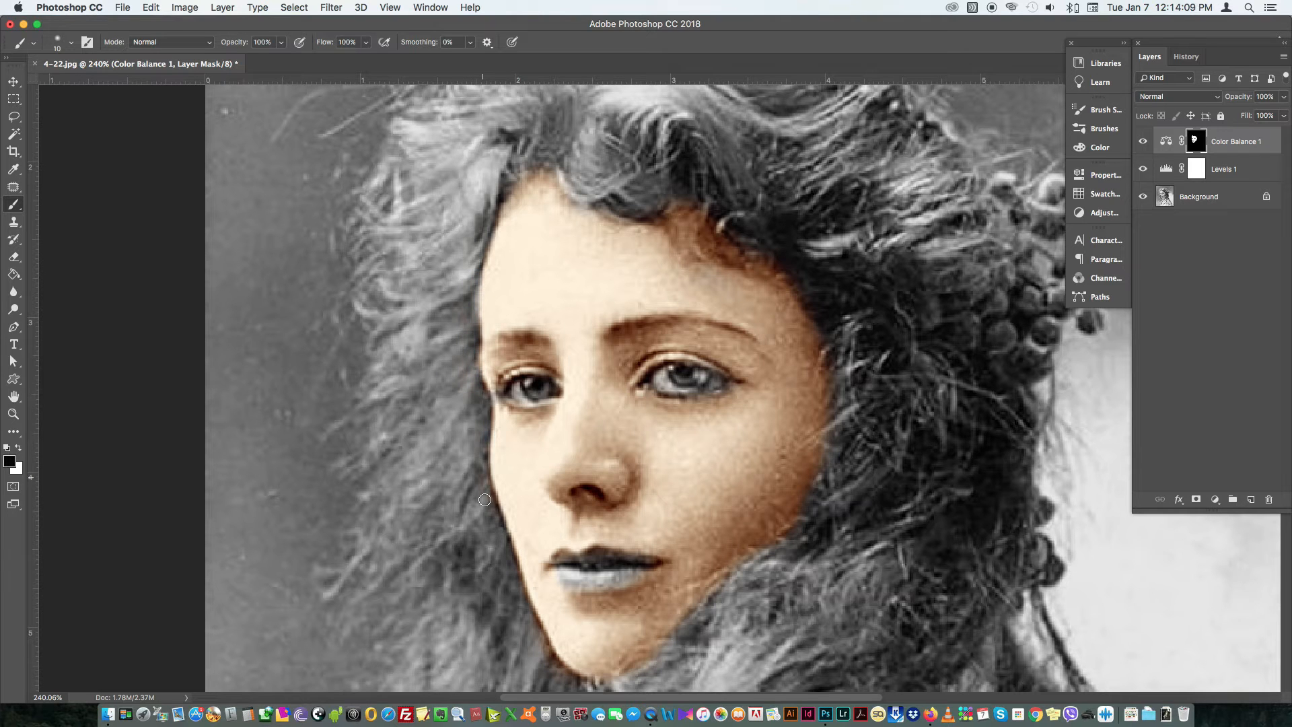
pyautogui.scroll(-3, 531, 630)
pyautogui.press('x')
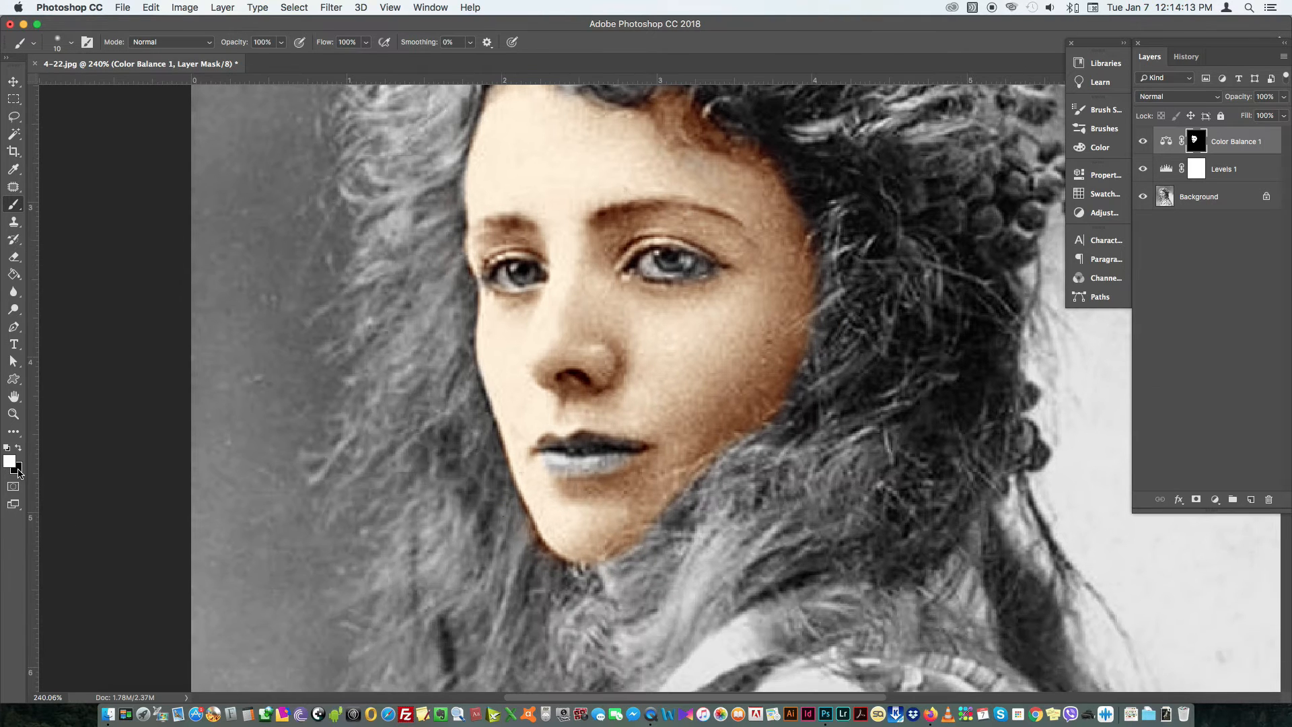
pyautogui.press('x')
pyautogui.scroll(2, 842, 339)
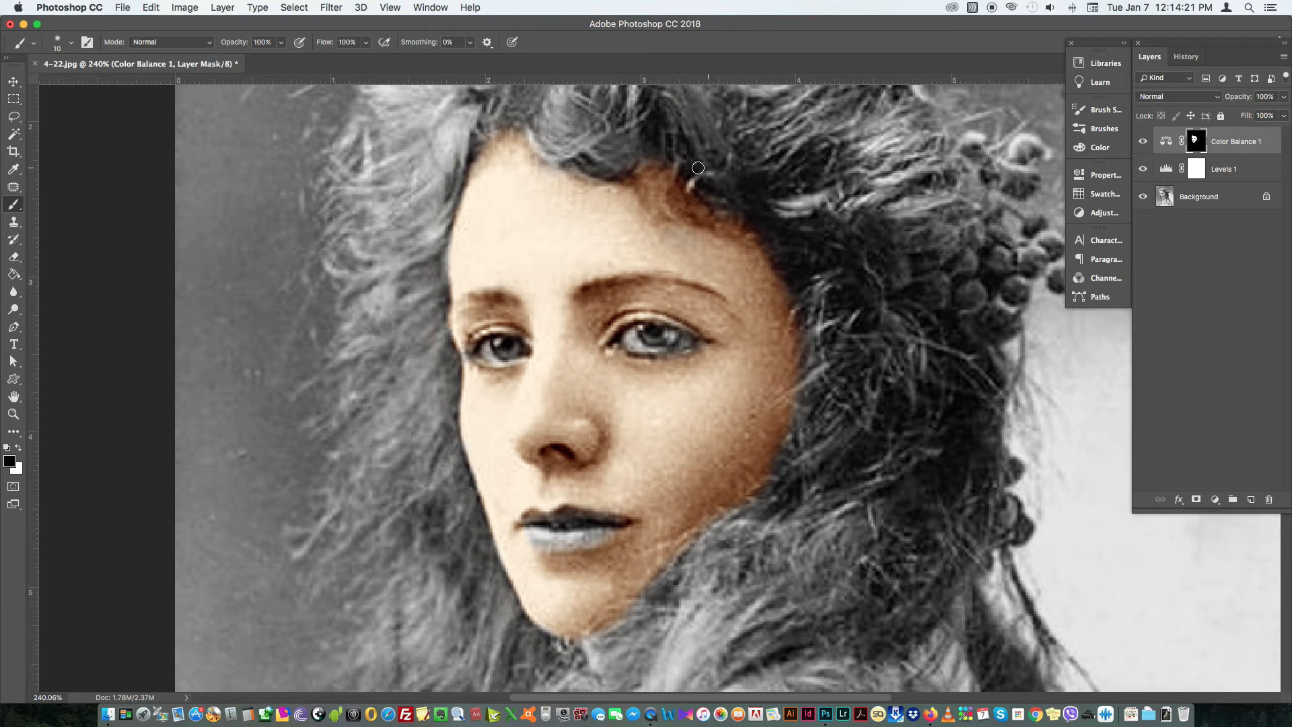
# Step: Rename the Color Balance layer as "skin"
pyautogui.press('z')
pyautogui.moveTo(774, 464); pyautogui.dragTo(612, 481)
pyautogui.moveTo(627, 313); pyautogui.dragTo(645, 314)
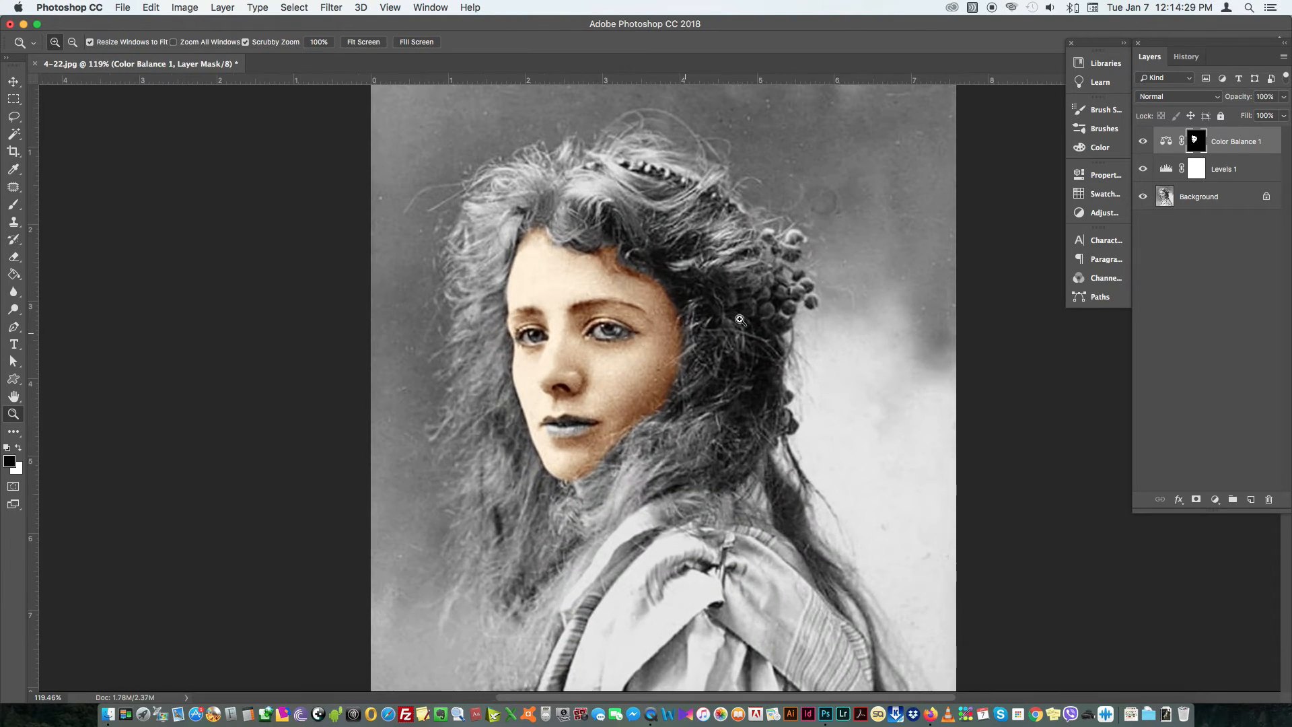
pyautogui.click(1244, 144)
pyautogui.doubleClick(1244, 142)
pyautogui.write('skin')
pyautogui.press('Return')
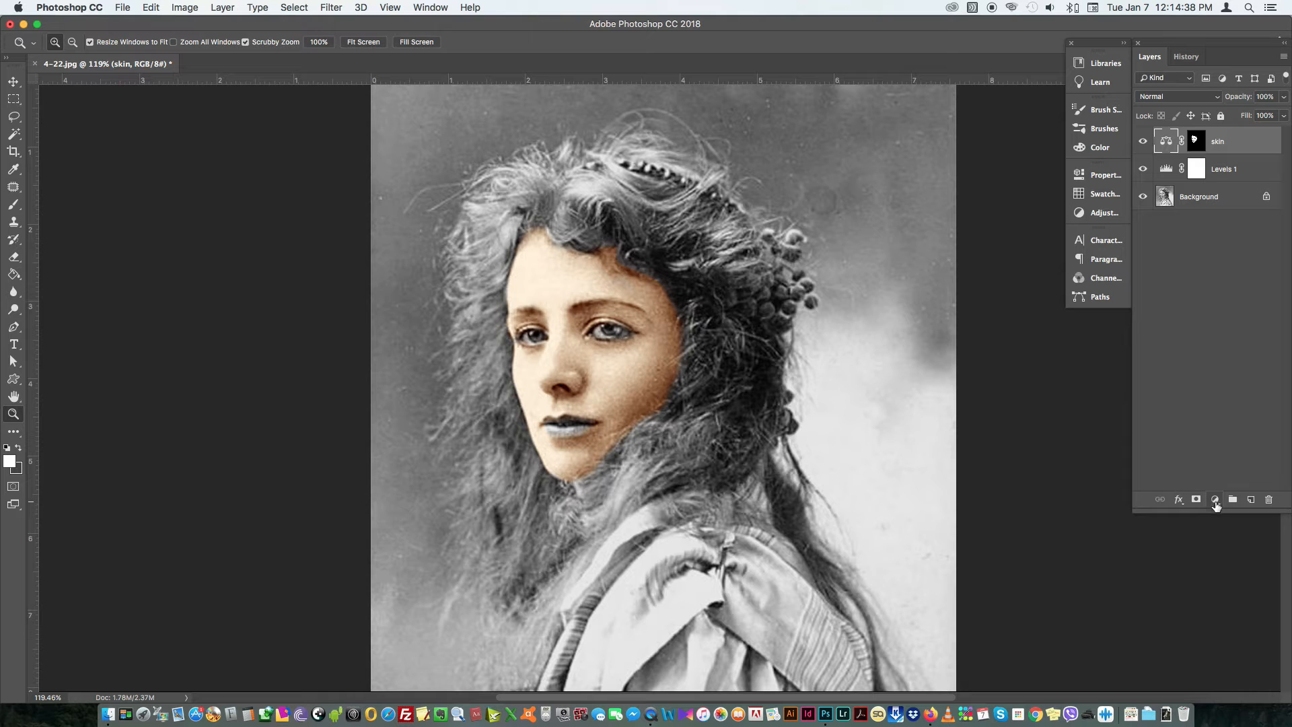
# Step: Add a Curves adjustment layer above the skin layer, lowering the white endpoint, raising the black endpoint and pulling down the darker tones
pyautogui.click(1215, 499)
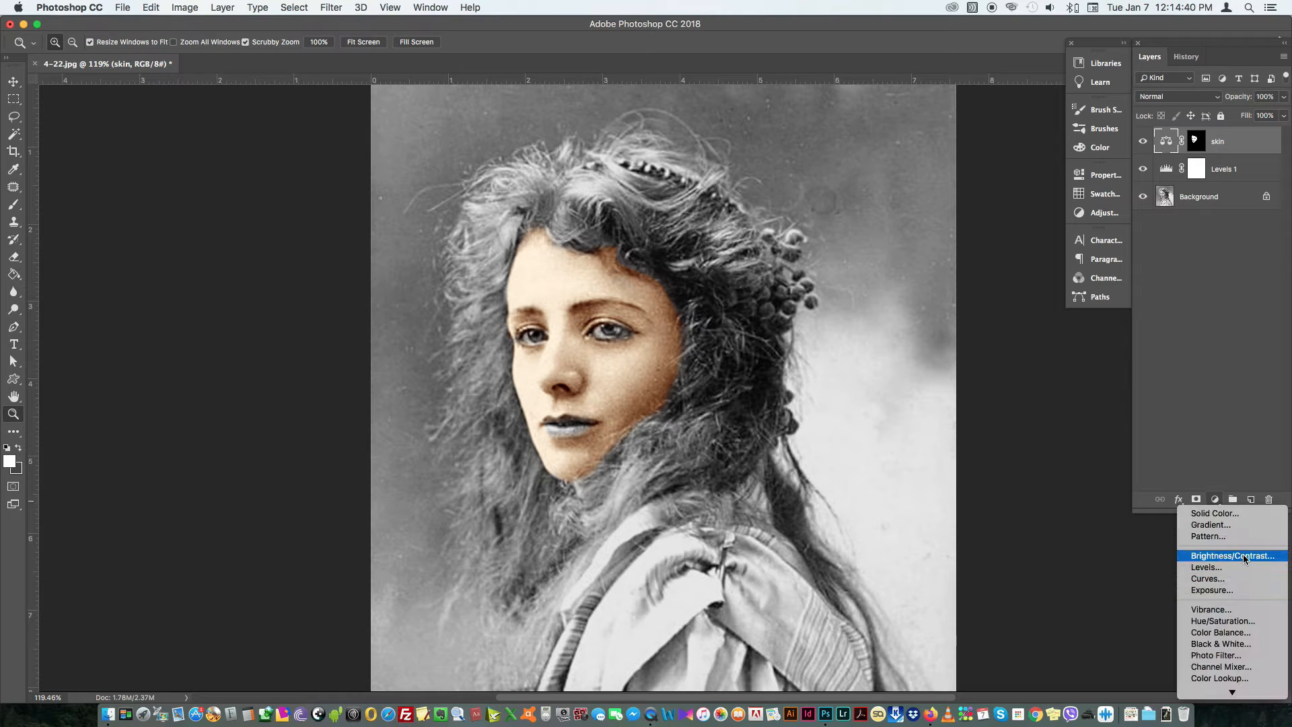
pyautogui.click(1245, 580)
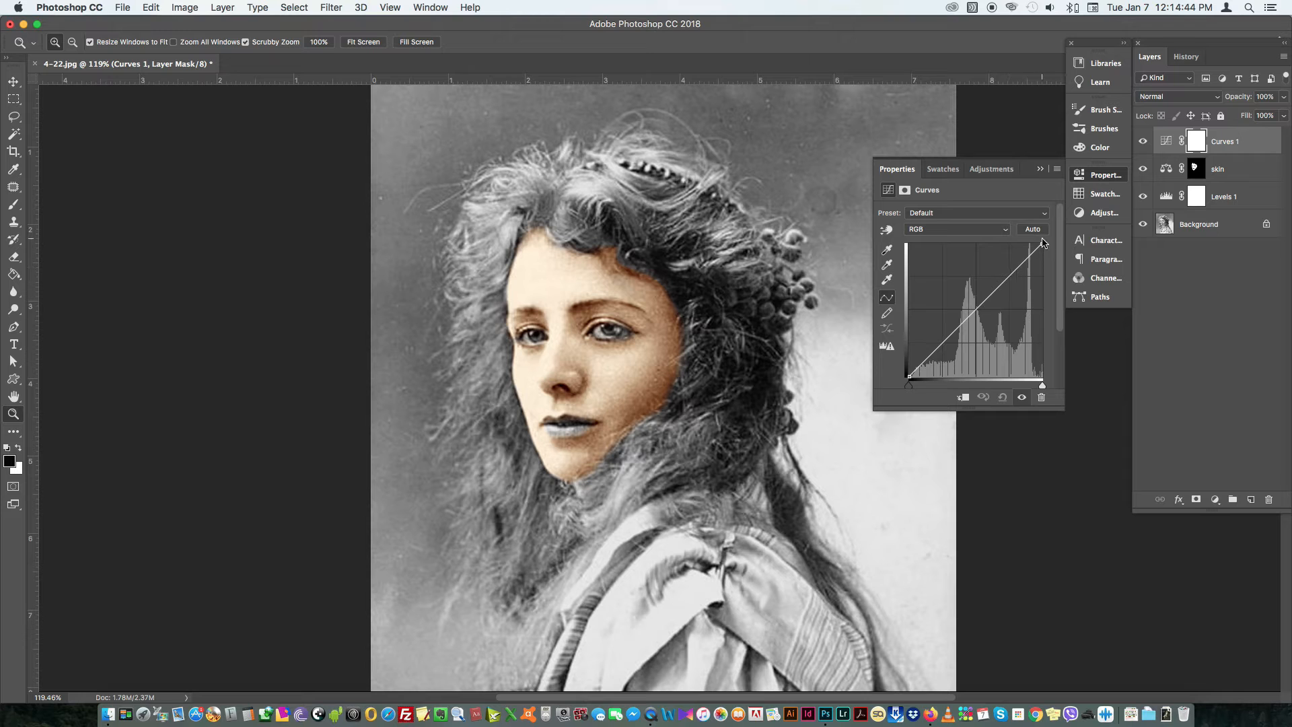
pyautogui.moveTo(1042, 243); pyautogui.dragTo(1054, 263)
pyautogui.click(974, 323)
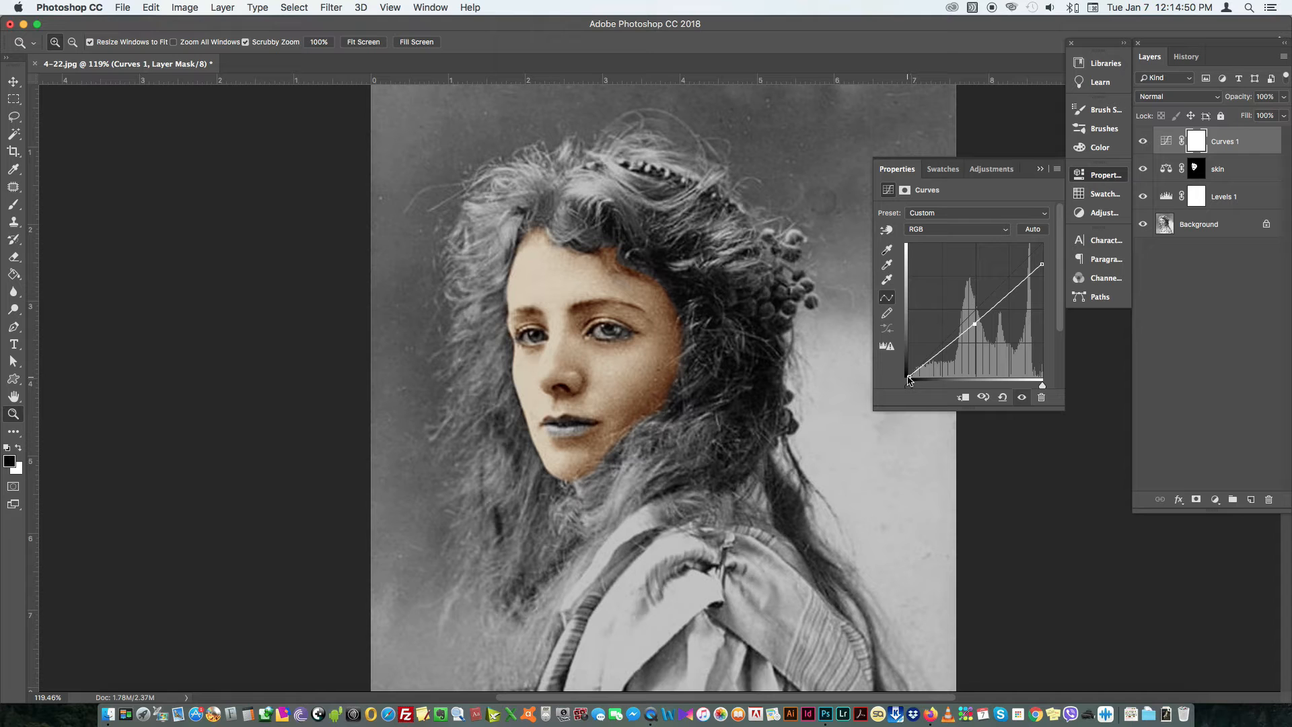
pyautogui.moveTo(910, 378); pyautogui.dragTo(902, 364)
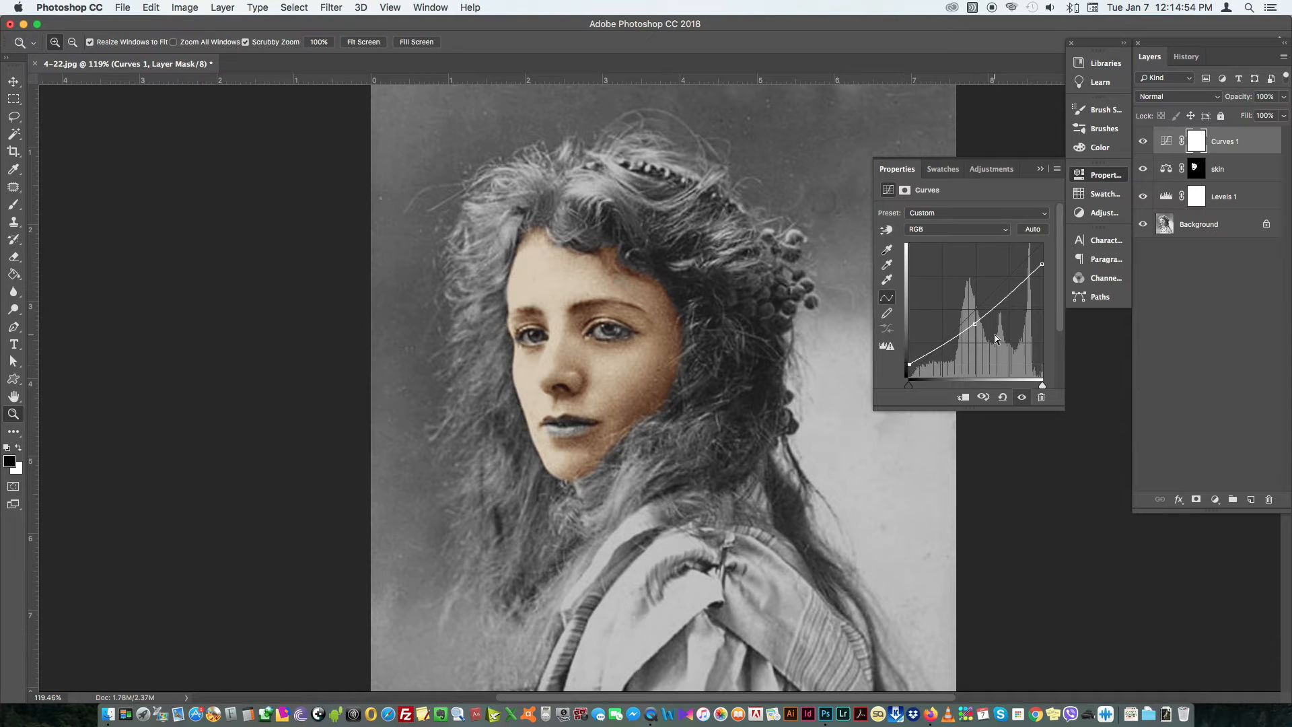
pyautogui.moveTo(974, 323); pyautogui.dragTo(946, 353)
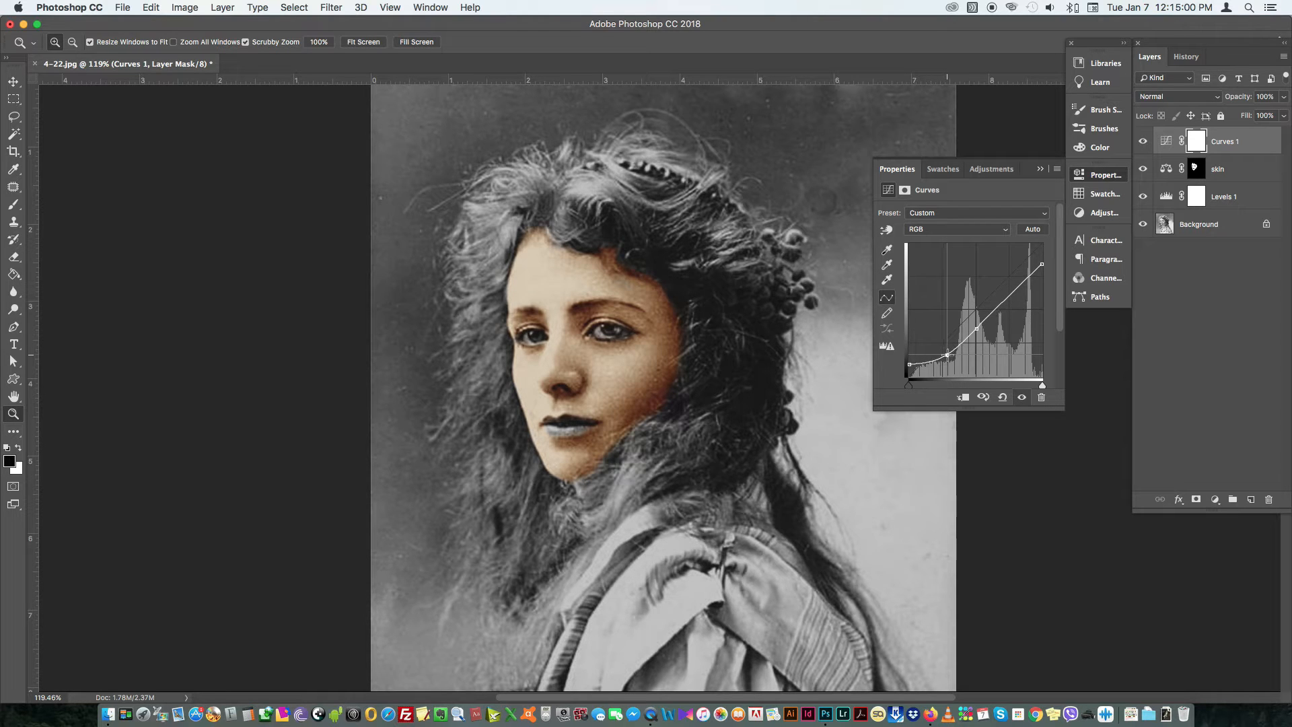
pyautogui.click(1106, 176)
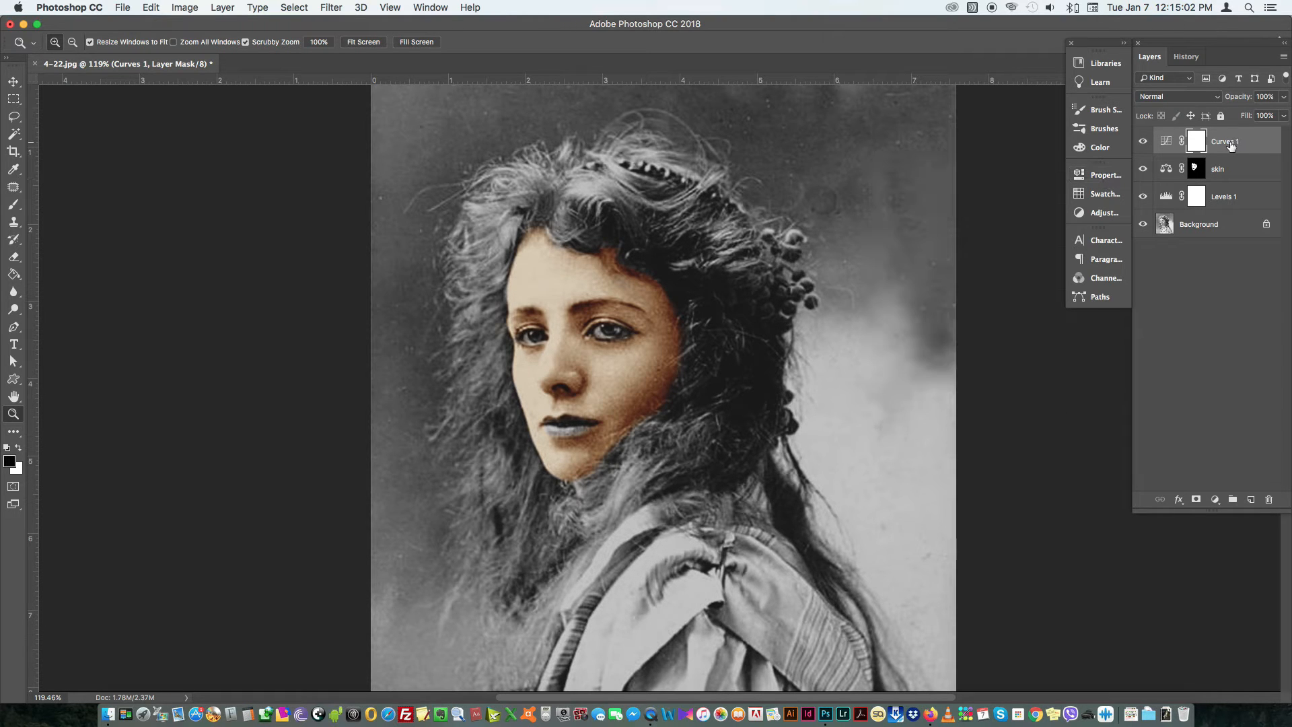
# Step: Invert the Curves mask to black and paint it white over the whole head of hair and the long trailing strands, varying the brush size
pyautogui.press('super+i')
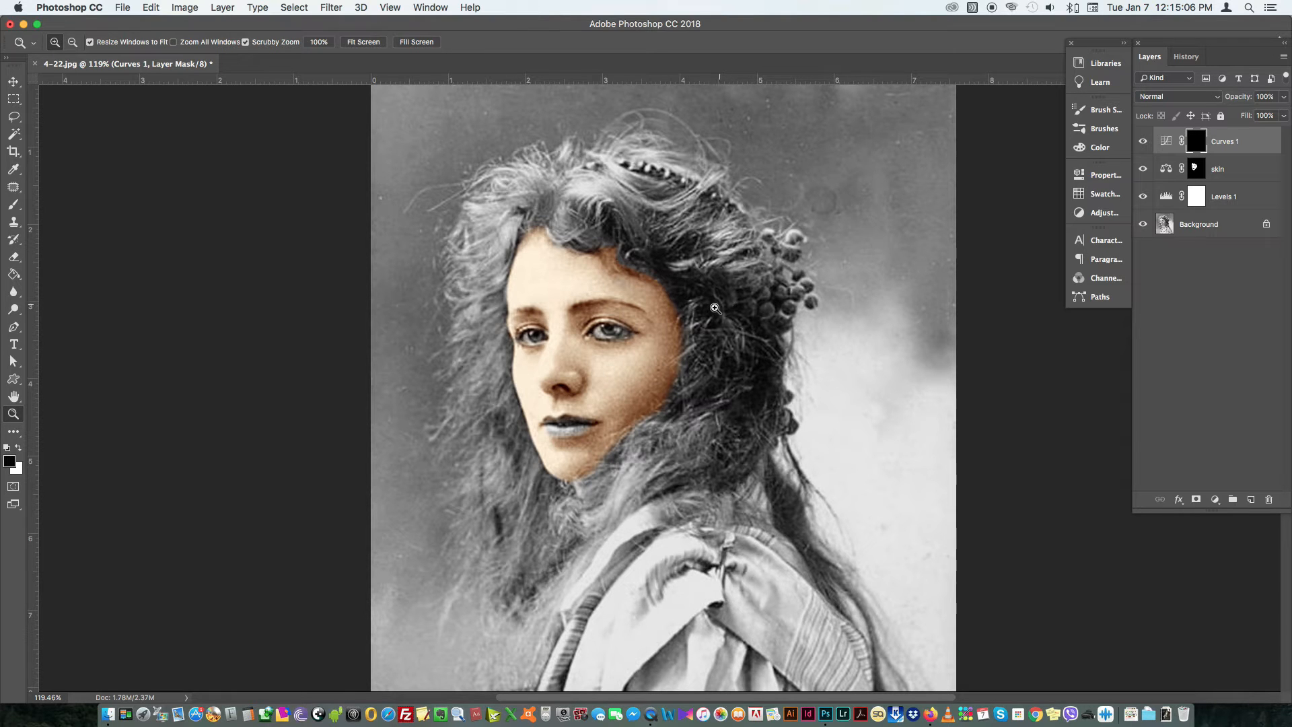
pyautogui.press('b')
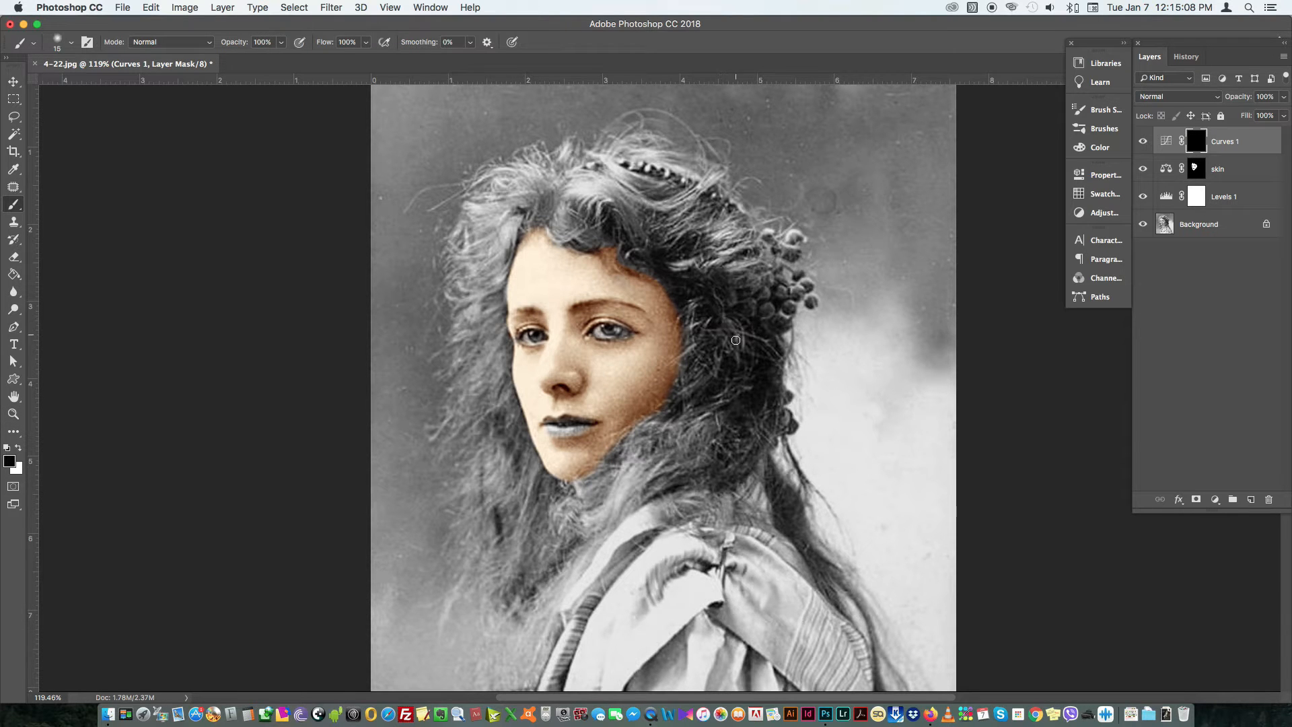
pyautogui.press(']')
pyautogui.press(']')
pyautogui.press(']')
pyautogui.press(']')
pyautogui.press(']')
pyautogui.press(']')
pyautogui.press(']')
pyautogui.press(']')
pyautogui.press('x')
pyautogui.moveTo(713, 367)
pyautogui.mouseDown()
pyautogui.moveTo(700, 350)
pyautogui.moveTo(744, 397)
pyautogui.moveTo(680, 464)
pyautogui.moveTo(605, 497)
pyautogui.moveTo(553, 555)
pyautogui.moveTo(498, 524)
pyautogui.moveTo(558, 504)
pyautogui.moveTo(497, 592)
pyautogui.moveTo(485, 403)
pyautogui.moveTo(471, 410)
pyautogui.moveTo(444, 444)
pyautogui.moveTo(480, 581)
pyautogui.moveTo(473, 284)
pyautogui.moveTo(491, 215)
pyautogui.moveTo(531, 168)
pyautogui.moveTo(633, 189)
pyautogui.moveTo(590, 229)
pyautogui.moveTo(713, 222)
pyautogui.moveTo(747, 175)
pyautogui.moveTo(647, 151)
pyautogui.moveTo(644, 196)
pyautogui.mouseUp()
pyautogui.moveTo(793, 521); pyautogui.dragTo(760, 415)
pyautogui.moveTo(744, 369)
pyautogui.mouseDown()
pyautogui.moveTo(778, 451)
pyautogui.moveTo(847, 530)
pyautogui.moveTo(871, 632)
pyautogui.moveTo(891, 605)
pyautogui.moveTo(885, 589)
pyautogui.mouseUp()
pyautogui.press('[')
pyautogui.press('[')
pyautogui.press('[')
pyautogui.scroll(2, 725, 339)
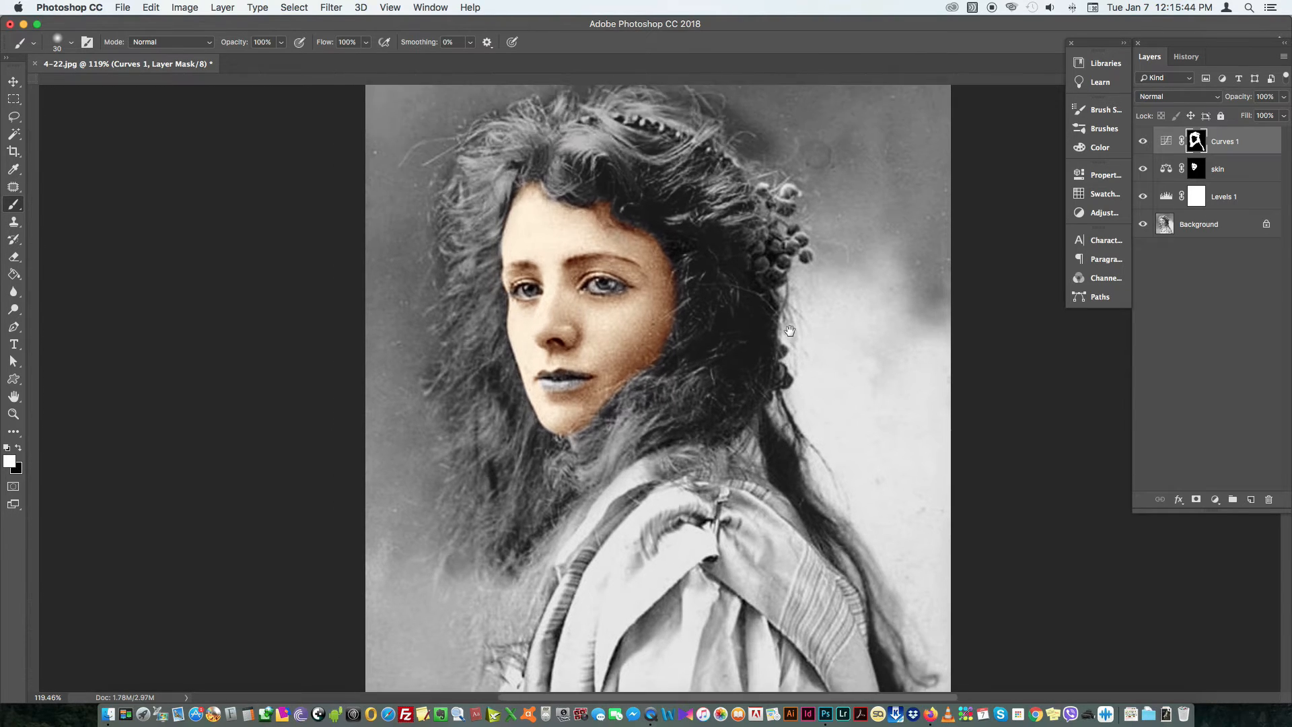
# Step: Rename the Curves 1 adjustment layer as "hair"
pyautogui.click(1226, 146)
pyautogui.write('hair')
pyautogui.press('Return')
# Step: Add a Color Balance layer above hair, shifting the midtones toward cyan and blue and setting the shadows to +10 red and -16 yellow
pyautogui.click(1213, 500)
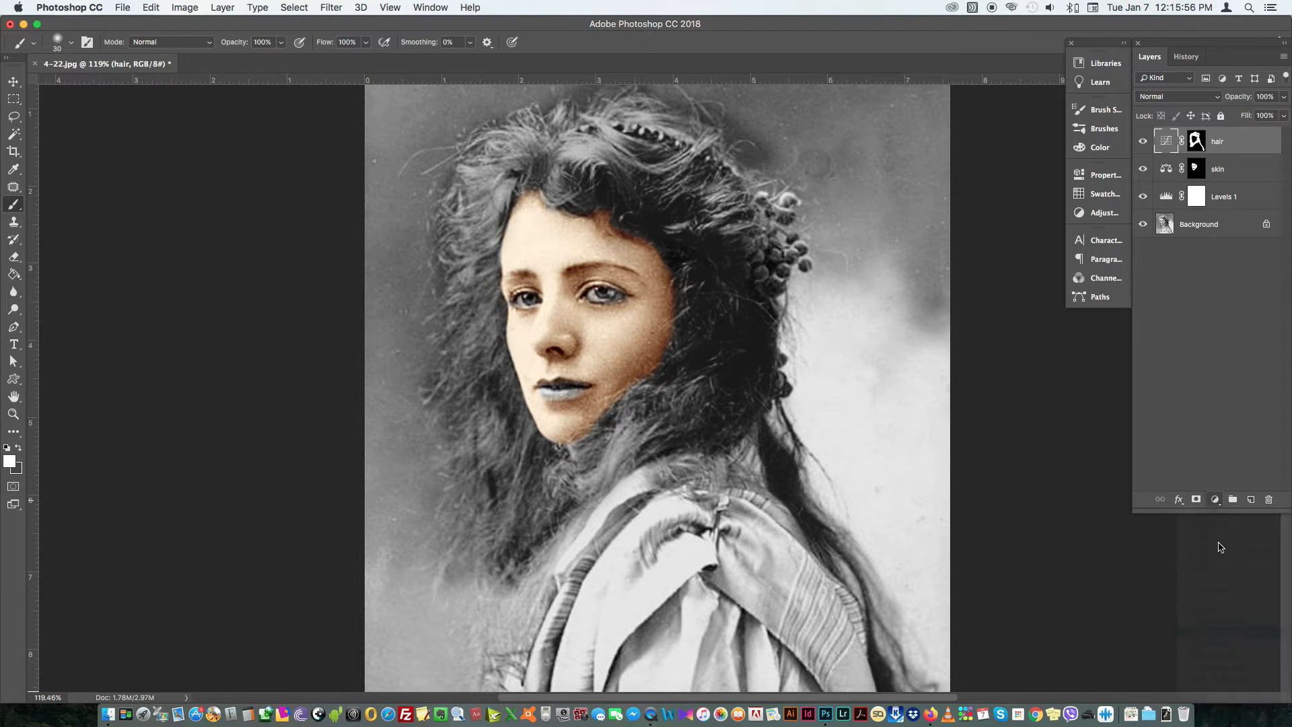
pyautogui.click(1220, 632)
pyautogui.click(958, 288)
pyautogui.moveTo(955, 292); pyautogui.dragTo(954, 291)
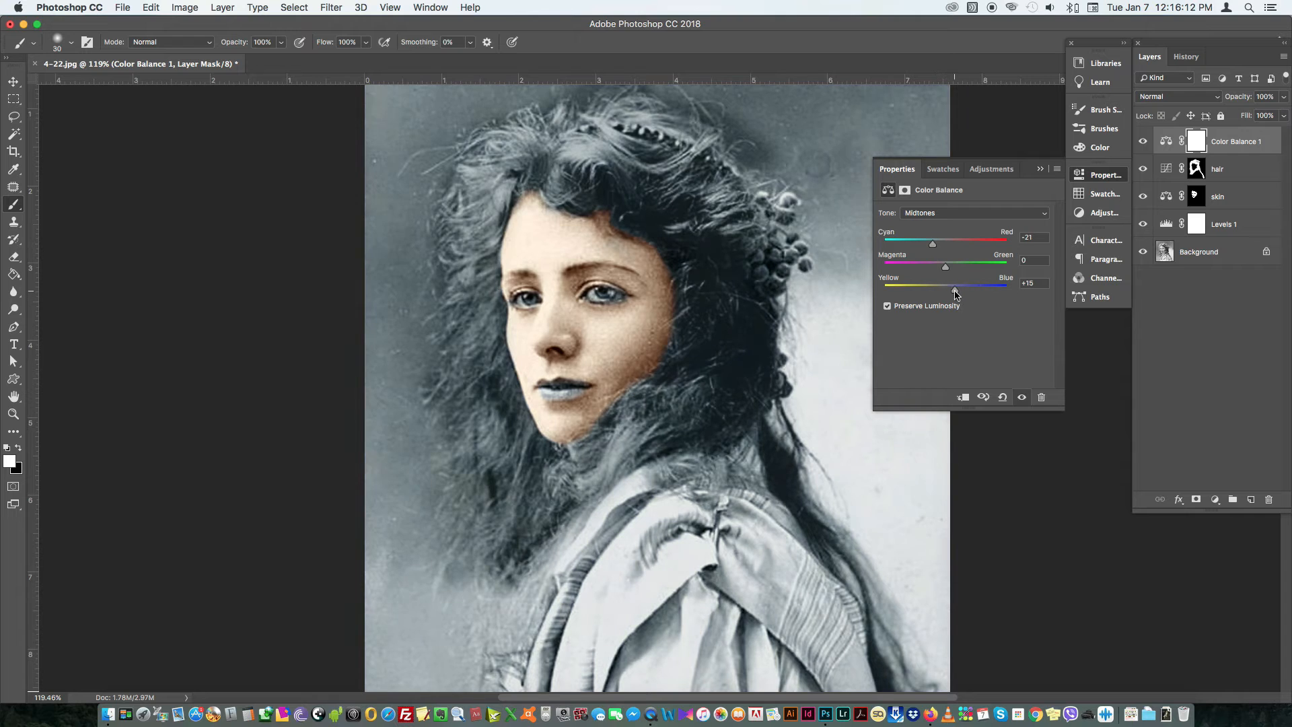
pyautogui.moveTo(935, 294); pyautogui.dragTo(959, 294)
pyautogui.click(950, 213)
pyautogui.click(950, 200)
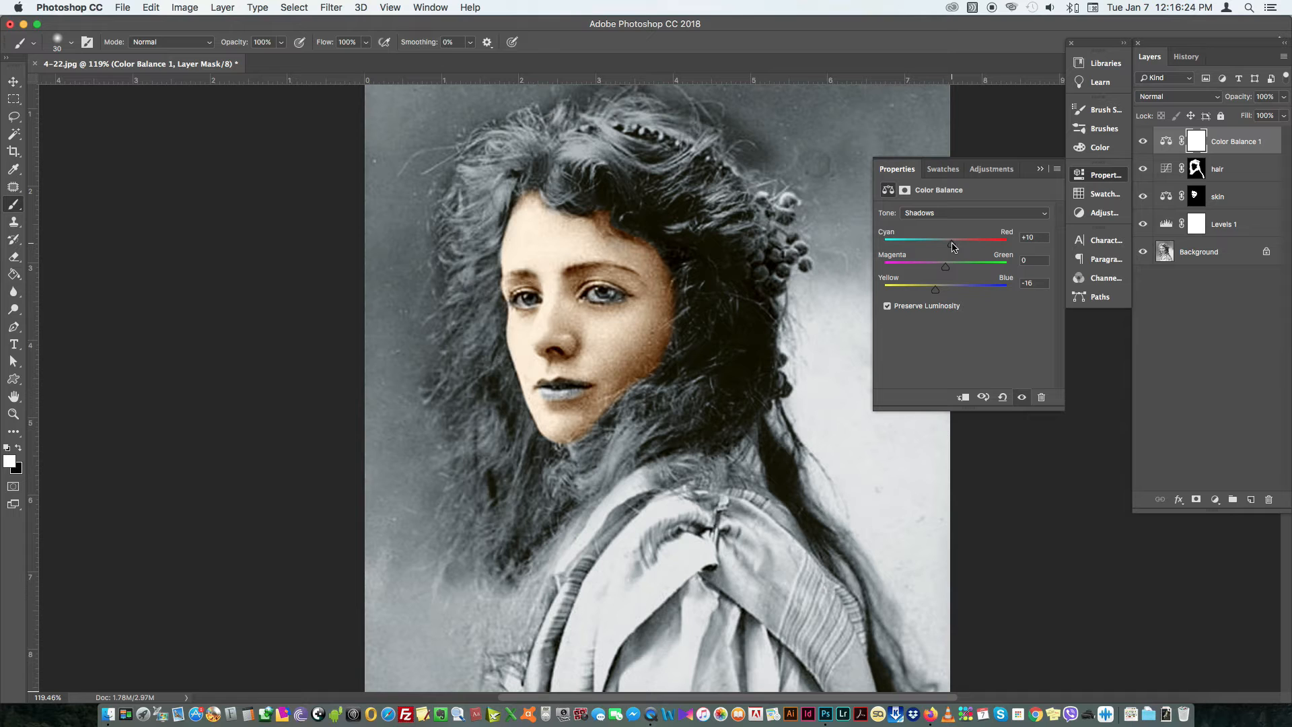
pyautogui.click(1097, 175)
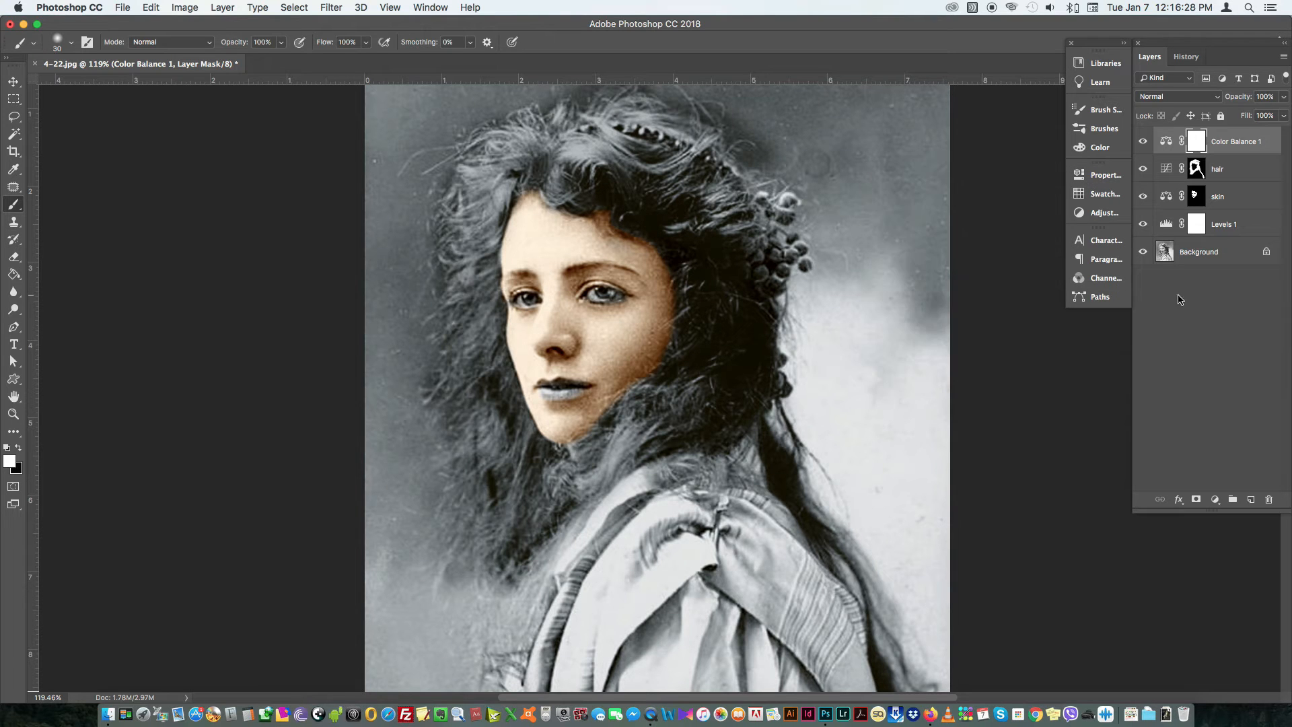
# Step: Invert the Color Balance 1 mask to black and start painting white over the hair beside the cheek with a 35 px brush
pyautogui.hotkey('ctrl', 'i')
pyautogui.press(']')
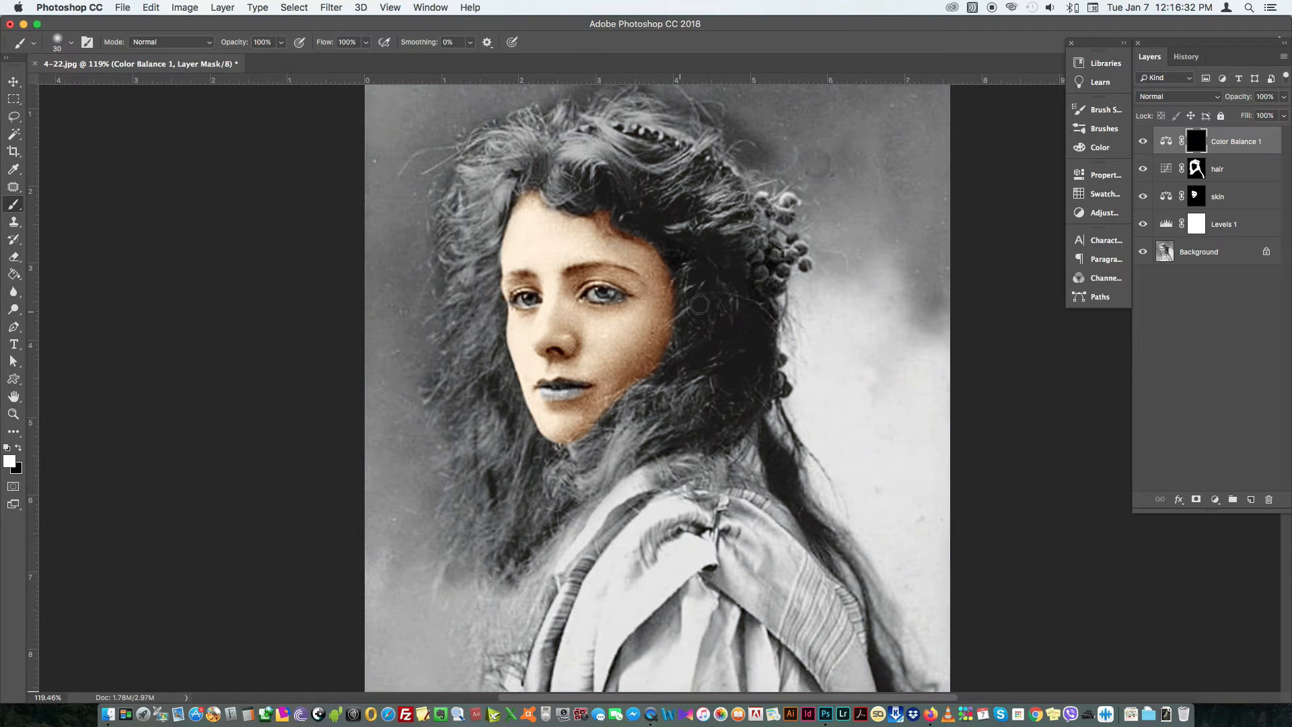
pyautogui.moveTo(715, 317)
pyautogui.mouseDown()
pyautogui.moveTo(713, 393)
pyautogui.moveTo(679, 406)
pyautogui.moveTo(704, 333)
pyautogui.mouseUp()
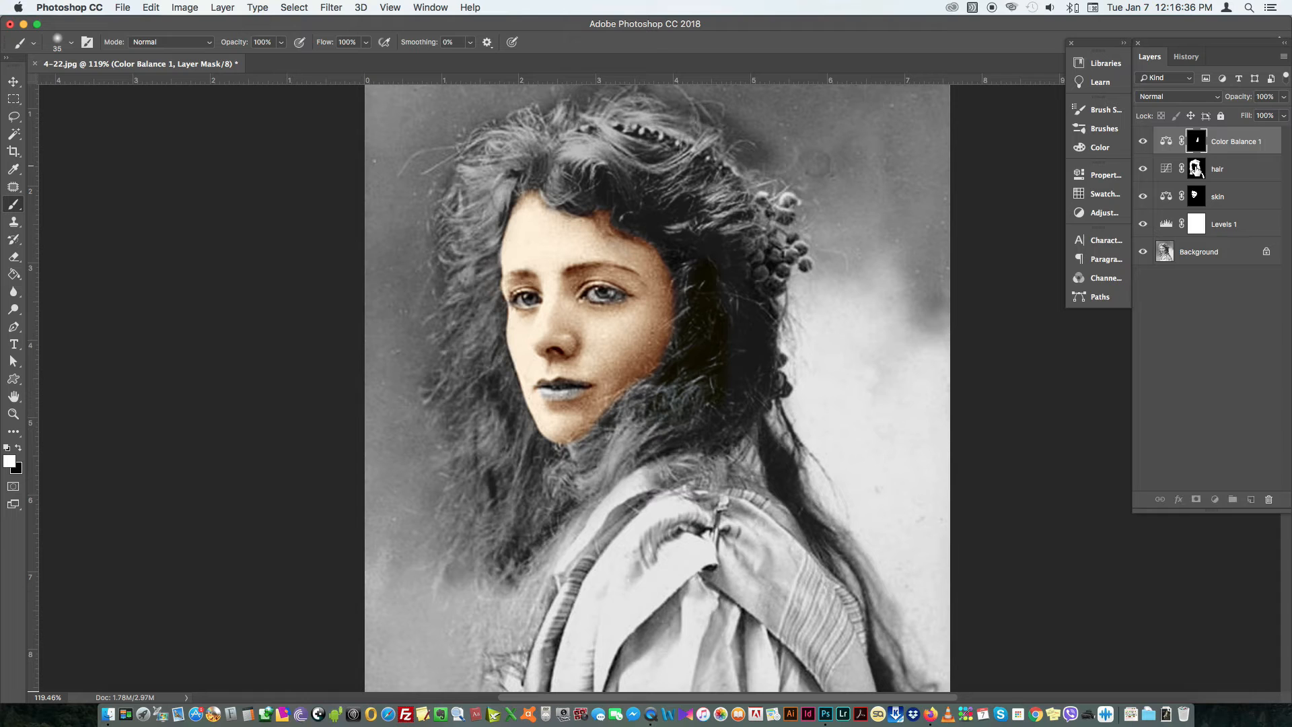
# Step: Replace the Color Balance 1 mask with a copy of the hair layer's mask
pyautogui.click(1196, 169)
pyautogui.moveTo(1195, 169); pyautogui.dragTo(1198, 141)
pyautogui.rightClick(1197, 174)
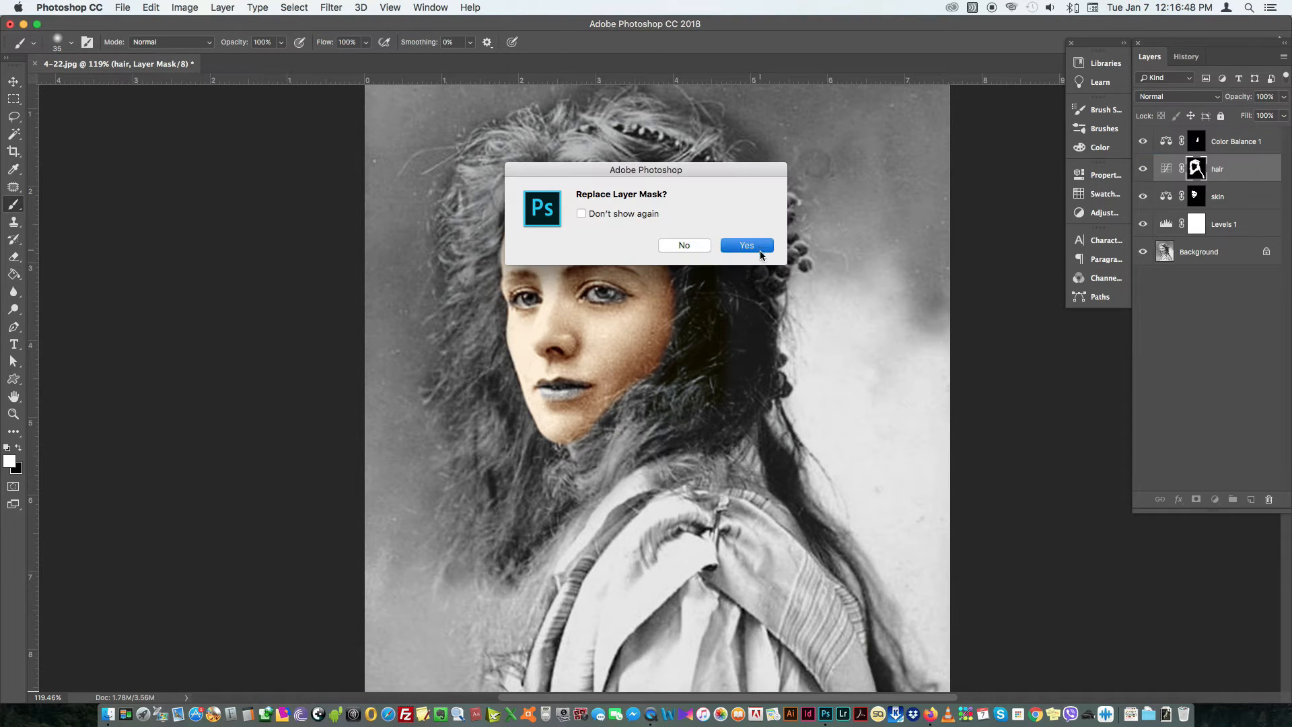
pyautogui.click(757, 246)
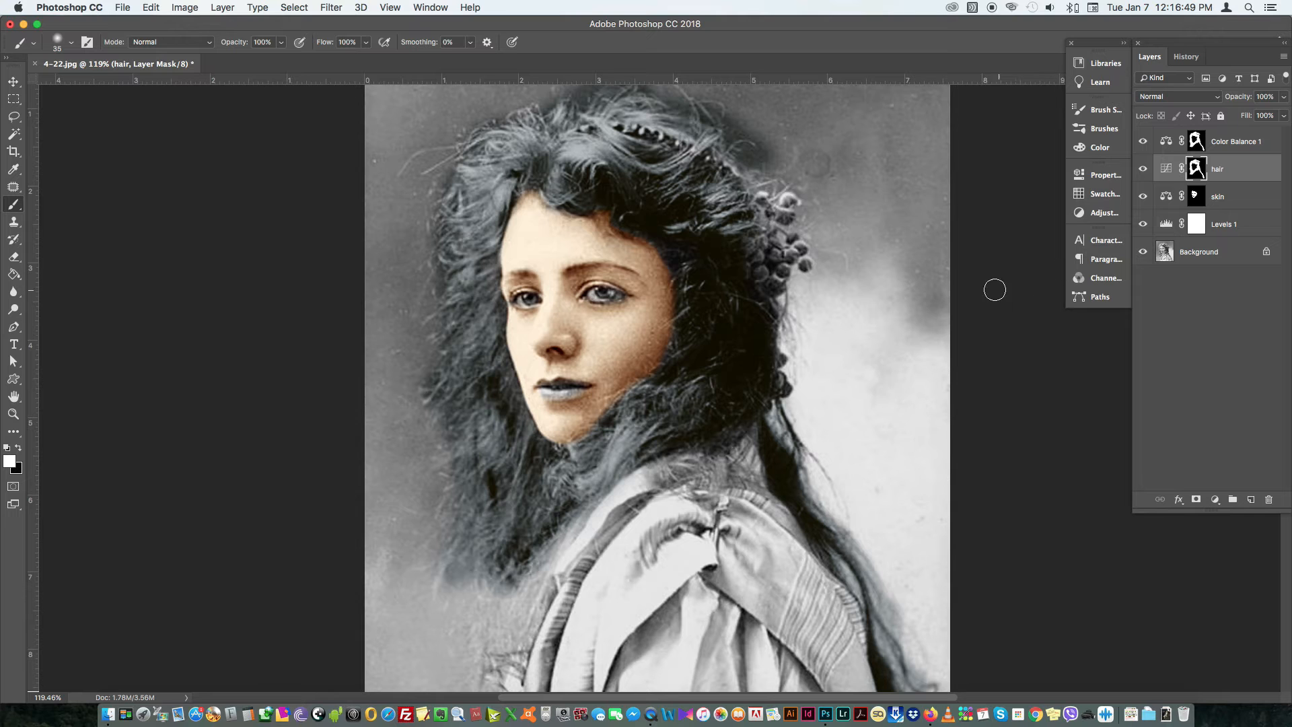
# Step: Add a second Color Balance layer above Color Balance 1 with midtones at +55 red, -24 magenta and +52 blue
pyautogui.click(1229, 140)
pyautogui.press('super+1')
pyautogui.press('super+r')
pyautogui.press('super+r')
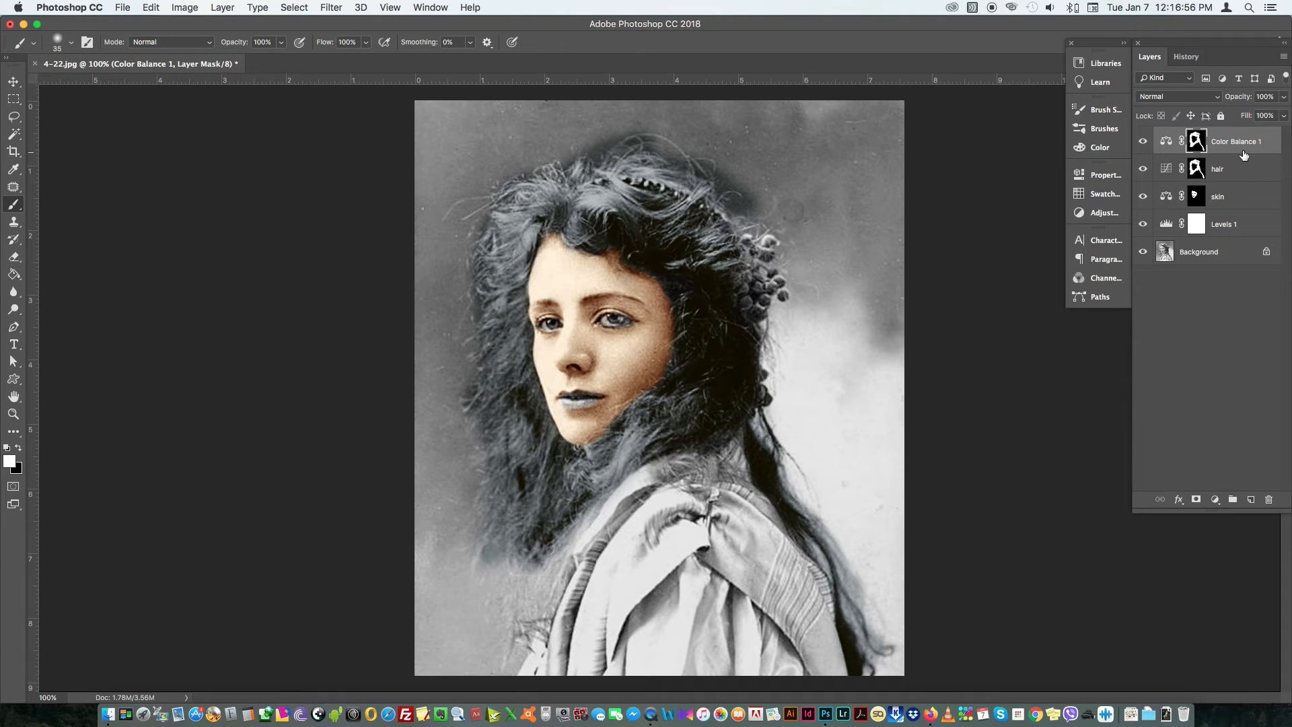
pyautogui.click(1214, 499)
pyautogui.click(1251, 634)
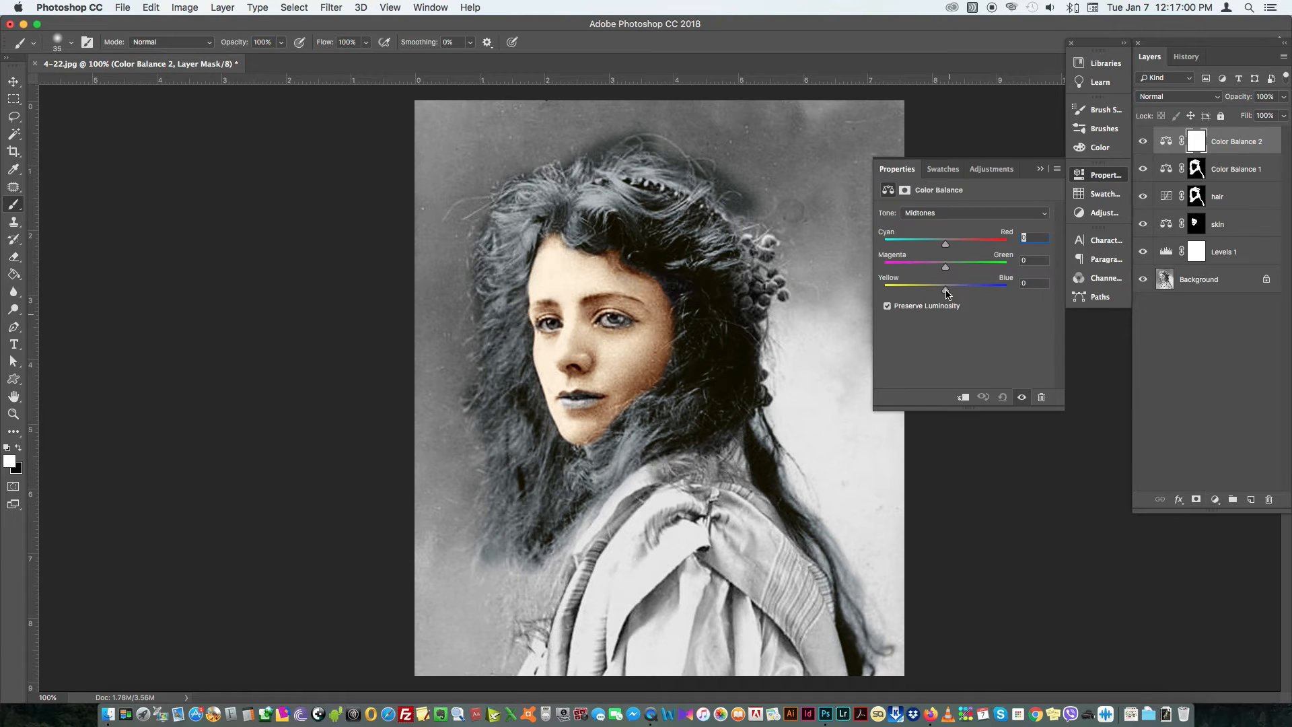
pyautogui.moveTo(963, 244); pyautogui.dragTo(981, 244)
pyautogui.moveTo(947, 289)
pyautogui.mouseDown()
pyautogui.moveTo(963, 289)
pyautogui.moveTo(937, 298)
pyautogui.moveTo(972, 297)
pyautogui.moveTo(960, 272)
pyautogui.mouseUp()
# Step: Set the Color Balance 2 shadows to -55 cyan, +25 green and +30 blue
pyautogui.click(956, 213)
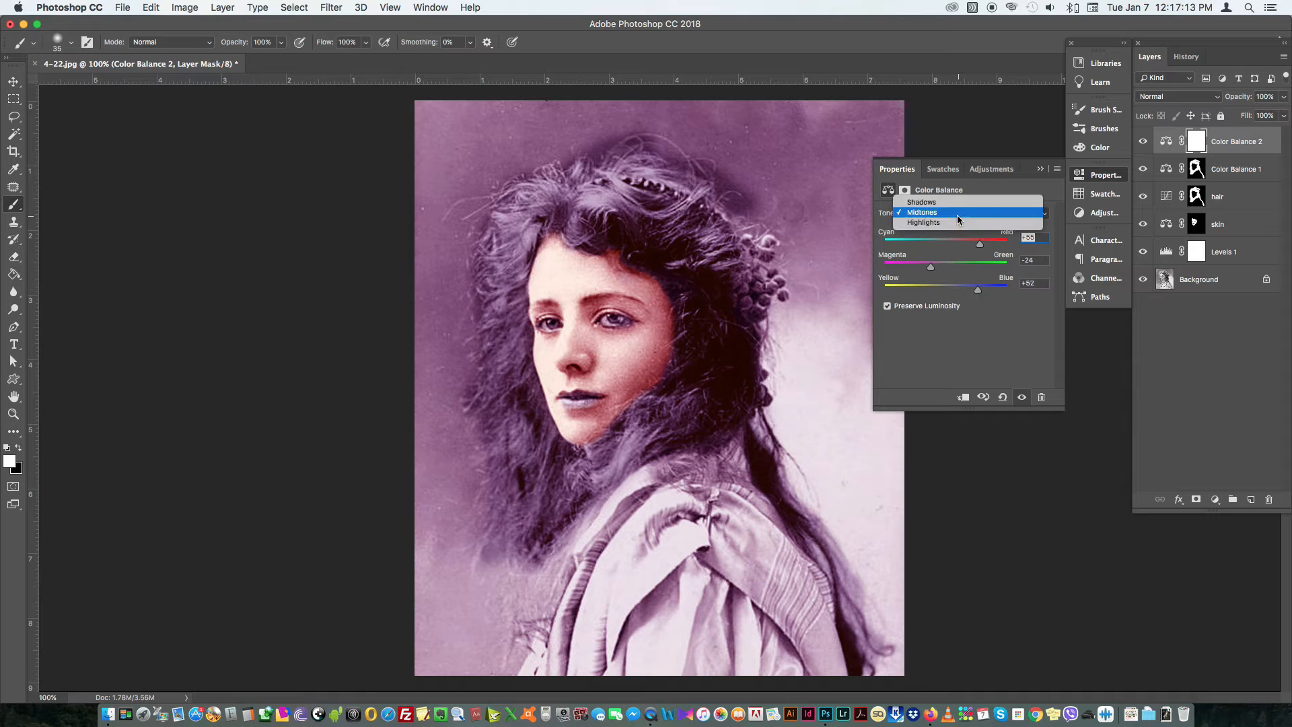
pyautogui.click(942, 201)
pyautogui.moveTo(949, 293); pyautogui.dragTo(965, 294)
pyautogui.moveTo(945, 244); pyautogui.dragTo(959, 270)
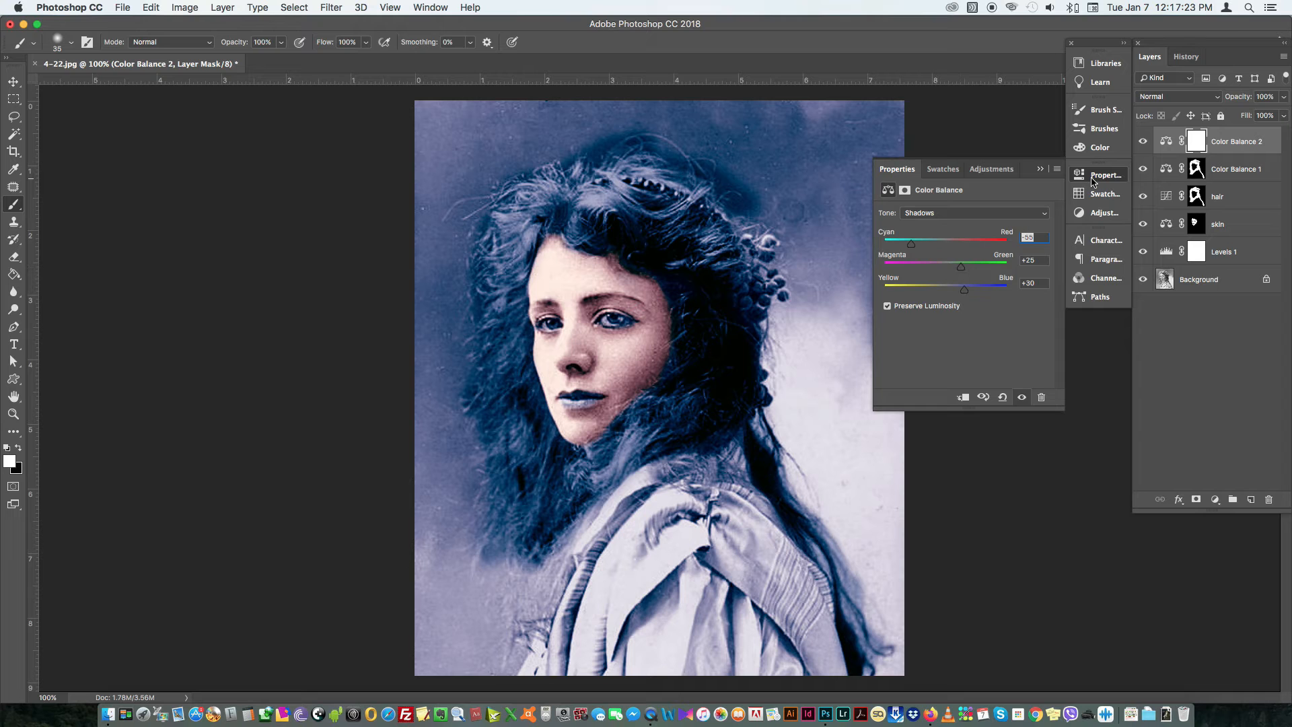
pyautogui.click(1093, 179)
# Step: Add a Curves adjustment layer on top, pulling the lighter tones down and holding the darker tones slightly above the diagonal
pyautogui.click(1223, 496)
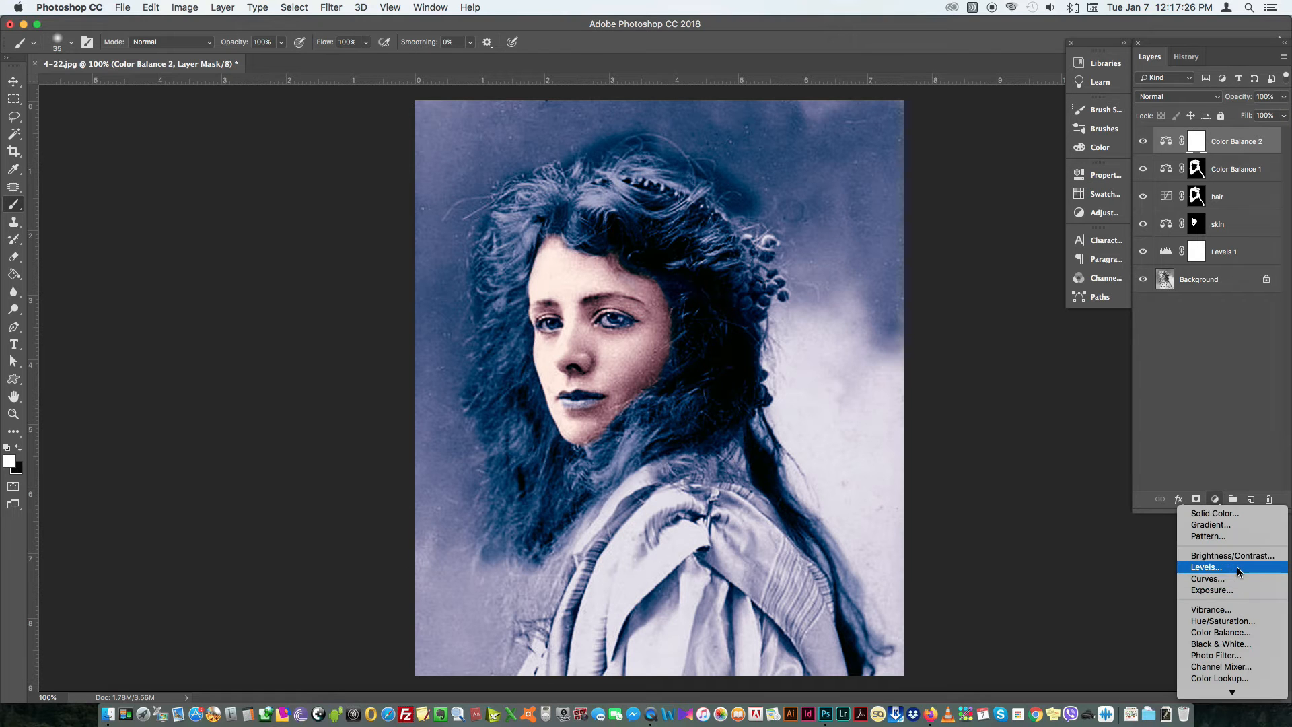
pyautogui.click(1238, 576)
pyautogui.moveTo(980, 301); pyautogui.dragTo(988, 305)
pyautogui.moveTo(948, 342); pyautogui.dragTo(945, 346)
pyautogui.moveTo(988, 304); pyautogui.dragTo(999, 314)
pyautogui.moveTo(947, 348); pyautogui.dragTo(938, 346)
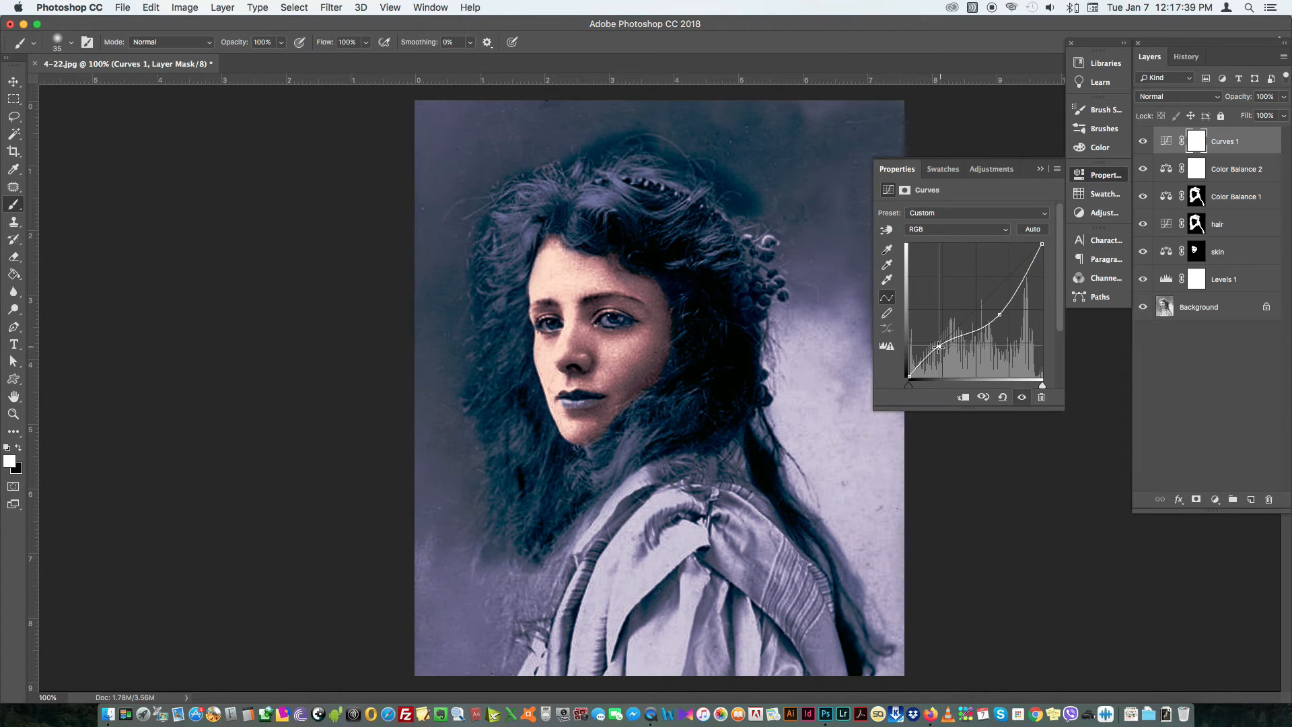
pyautogui.click(1093, 175)
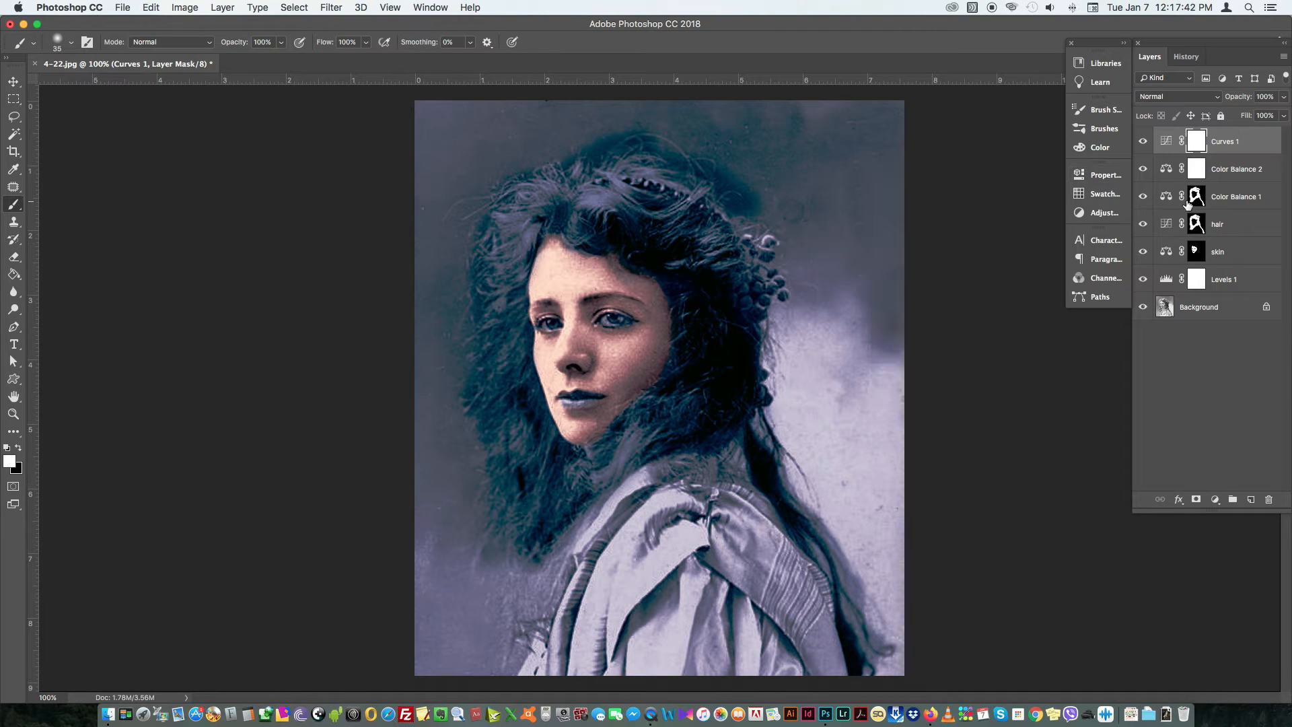
# Step: Invert the masks of the Curves 1 and Color Balance 2 layers to black
pyautogui.hotkey('ctrl', 'i')
pyautogui.click(1198, 170)
pyautogui.hotkey('ctrl', 'i')
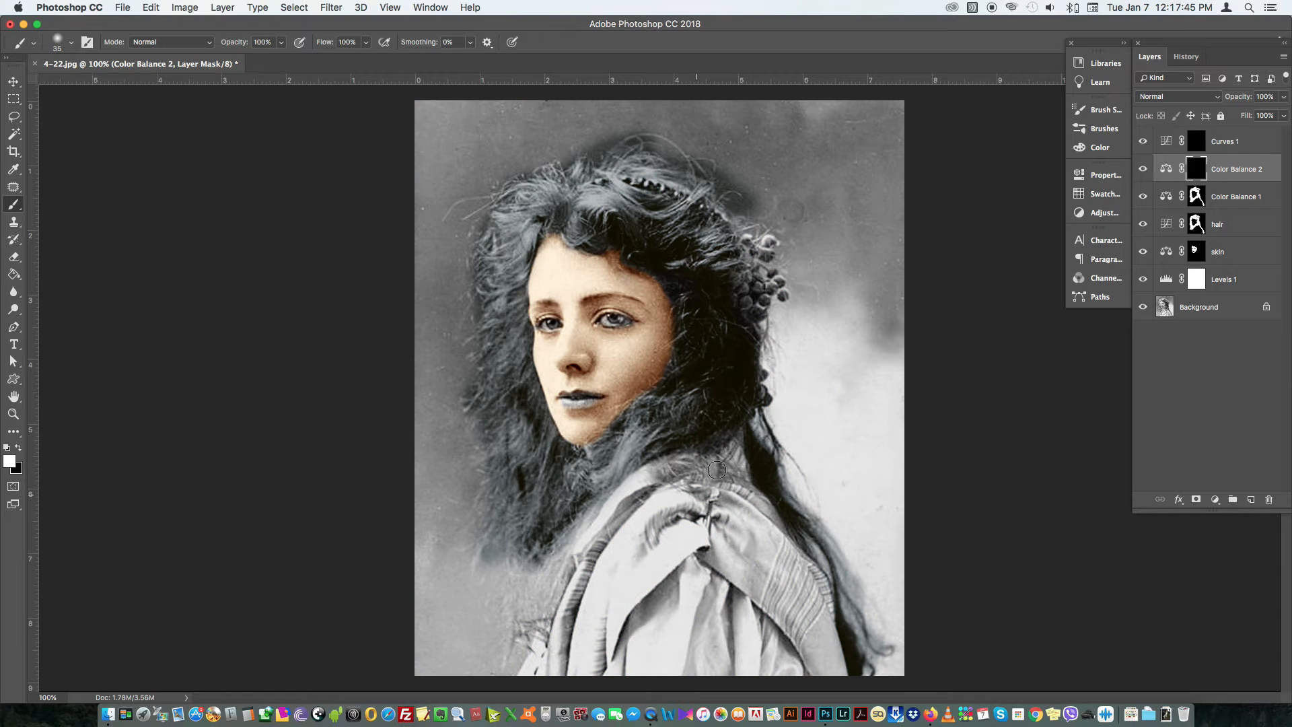
# Step: Paint white over the dress in the Color Balance 2 mask, enlarging the brush for the broad areas
pyautogui.moveTo(670, 503); pyautogui.dragTo(619, 594)
pyautogui.press(']')
pyautogui.press(']')
pyautogui.press(']')
pyautogui.moveTo(666, 509)
pyautogui.mouseDown()
pyautogui.moveTo(681, 461)
pyautogui.moveTo(596, 541)
pyautogui.moveTo(533, 683)
pyautogui.moveTo(586, 651)
pyautogui.moveTo(633, 525)
pyautogui.moveTo(645, 656)
pyautogui.moveTo(690, 596)
pyautogui.moveTo(708, 475)
pyautogui.moveTo(737, 442)
pyautogui.moveTo(754, 561)
pyautogui.moveTo(781, 533)
pyautogui.moveTo(834, 632)
pyautogui.moveTo(834, 667)
pyautogui.moveTo(771, 576)
pyautogui.moveTo(744, 593)
pyautogui.moveTo(769, 587)
pyautogui.moveTo(780, 669)
pyautogui.moveTo(744, 557)
pyautogui.moveTo(778, 656)
pyautogui.moveTo(713, 596)
pyautogui.moveTo(705, 671)
pyautogui.mouseUp()
pyautogui.press(']')
pyautogui.press(']')
# Step: Paint the Color Balance 2 mask black with a 25 px brush to remove blue spill along the shoulder beside the long trailing hair
pyautogui.press('z')
pyautogui.moveTo(733, 437)
pyautogui.mouseDown()
pyautogui.moveTo(821, 527)
pyautogui.moveTo(705, 394)
pyautogui.mouseUp()
pyautogui.press('e')
pyautogui.press('[')
pyautogui.press('[')
pyautogui.press('[')
pyautogui.press('[')
pyautogui.press('[')
pyautogui.press('[')
pyautogui.press('[')
pyautogui.press('[')
pyautogui.press('[')
pyautogui.press('[')
pyautogui.press('[')
pyautogui.press('[')
pyautogui.press('[')
pyautogui.press('[')
pyautogui.press('b')
pyautogui.press('x')
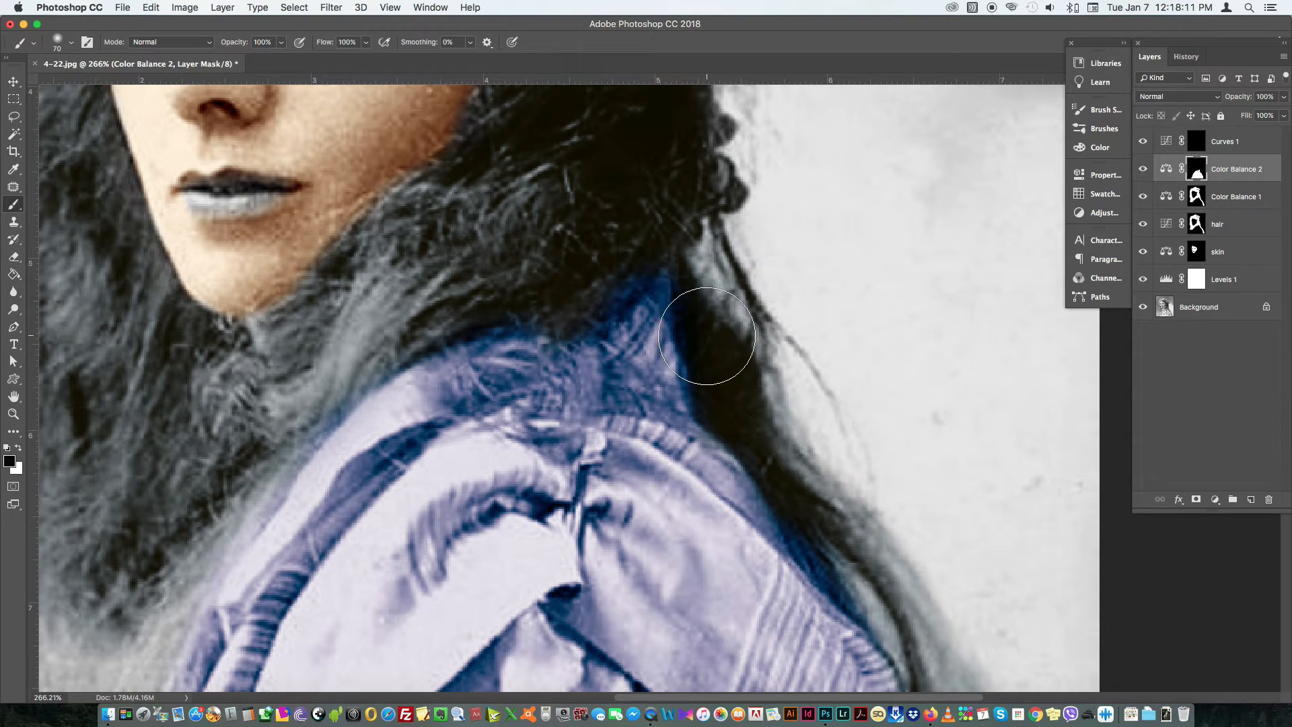
pyautogui.moveTo(693, 270); pyautogui.dragTo(697, 336)
pyautogui.press('[')
pyautogui.moveTo(795, 484)
pyautogui.mouseDown()
pyautogui.moveTo(776, 410)
pyautogui.moveTo(710, 339)
pyautogui.mouseUp()
pyautogui.moveTo(741, 398)
pyautogui.mouseDown()
pyautogui.moveTo(724, 407)
pyautogui.moveTo(769, 451)
pyautogui.mouseUp()
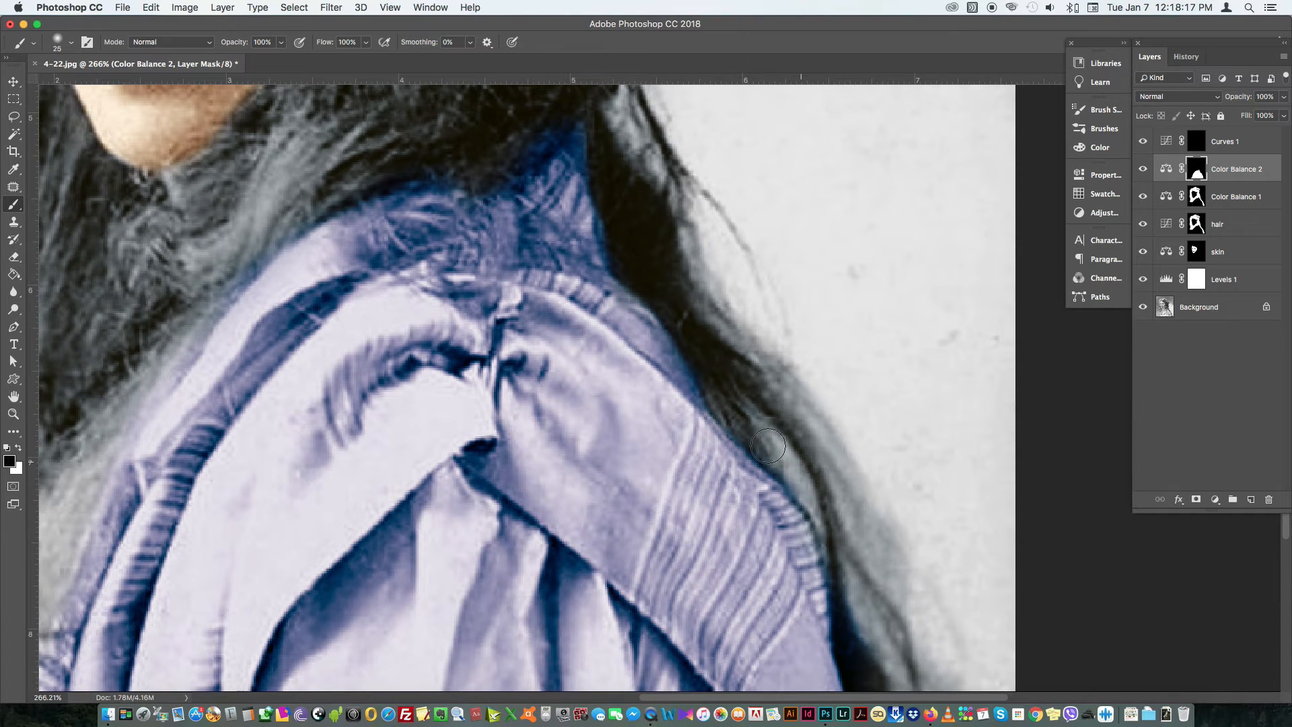
pyautogui.moveTo(823, 509); pyautogui.dragTo(773, 417)
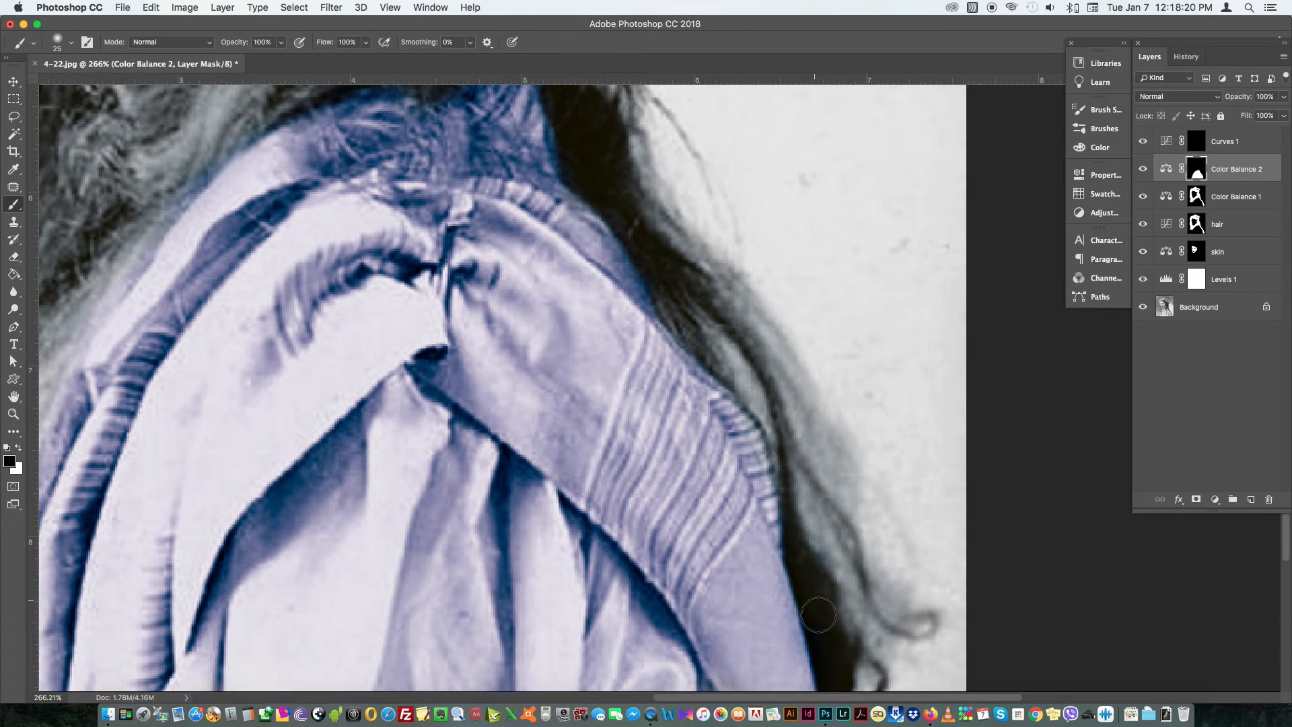
pyautogui.moveTo(815, 616); pyautogui.dragTo(800, 501)
# Step: Clean up the remaining blue spill along the collar and the opposite shoulder and sleeve edge with black on the mask
pyautogui.moveTo(525, 173); pyautogui.dragTo(657, 340)
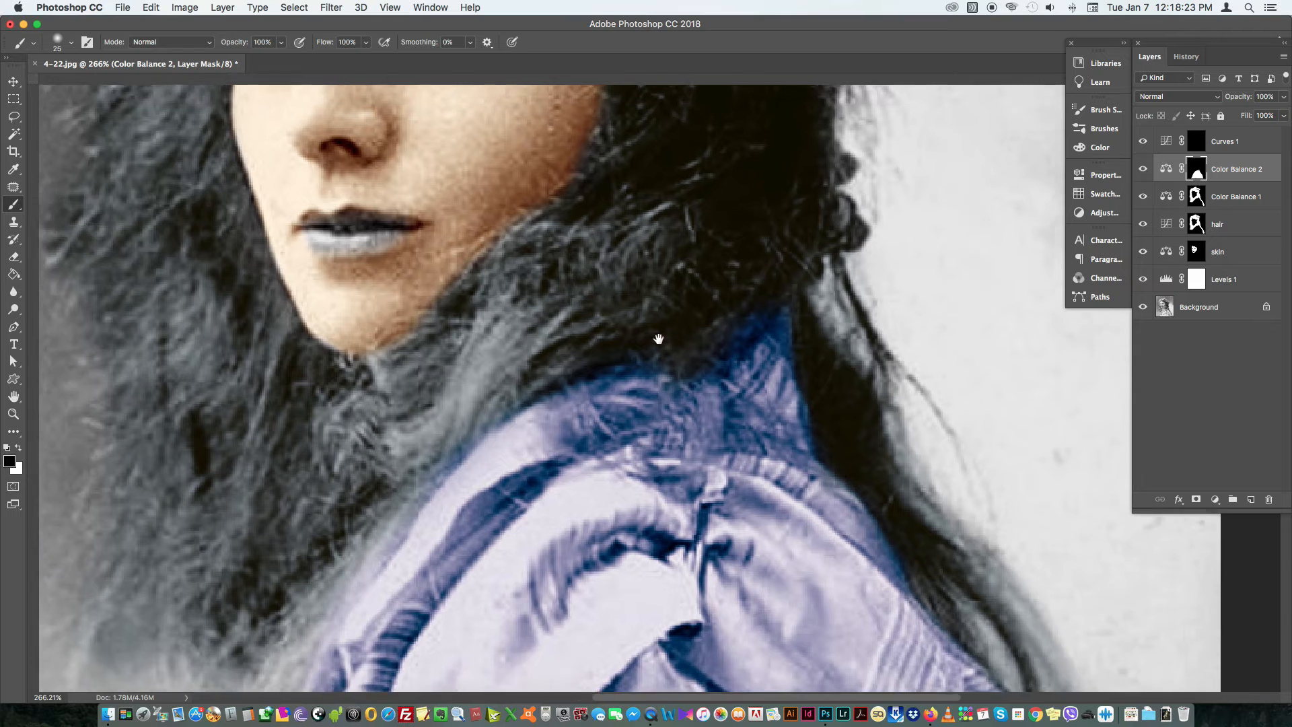
pyautogui.moveTo(780, 369)
pyautogui.mouseDown()
pyautogui.moveTo(688, 397)
pyautogui.moveTo(753, 387)
pyautogui.moveTo(594, 408)
pyautogui.moveTo(719, 382)
pyautogui.moveTo(713, 290)
pyautogui.mouseUp()
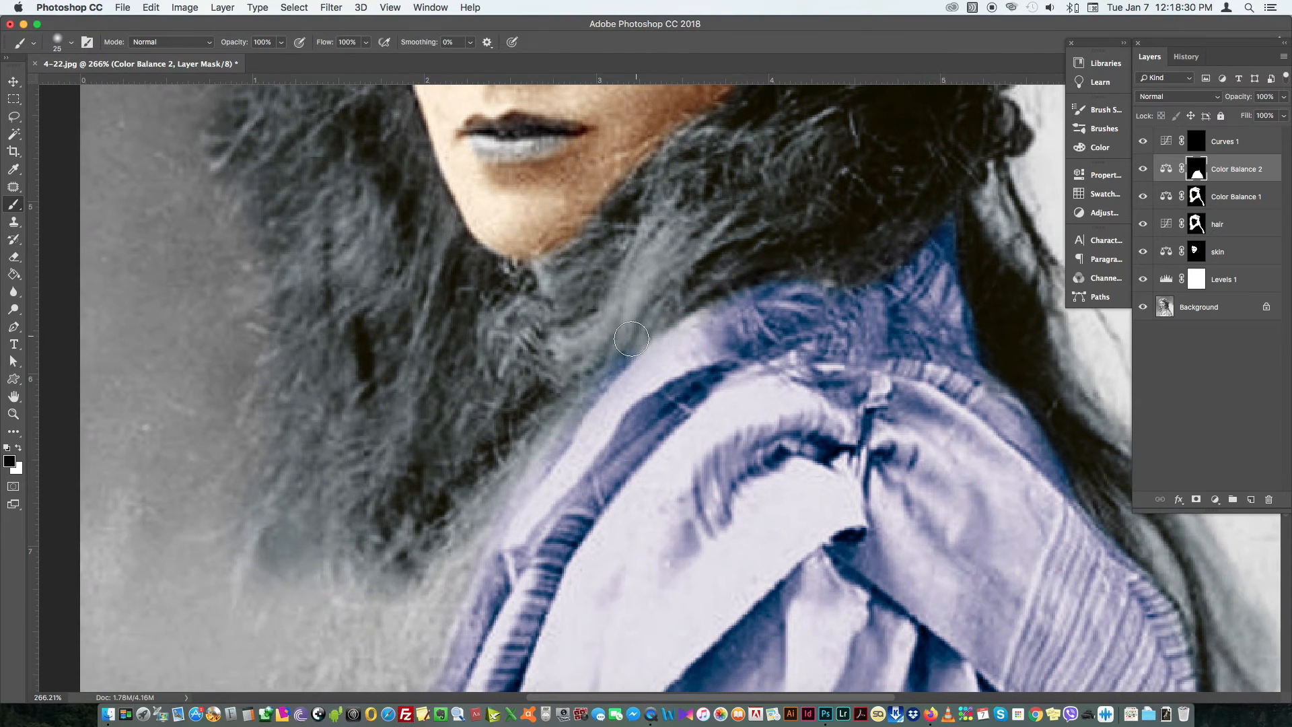
pyautogui.moveTo(513, 475); pyautogui.dragTo(567, 361)
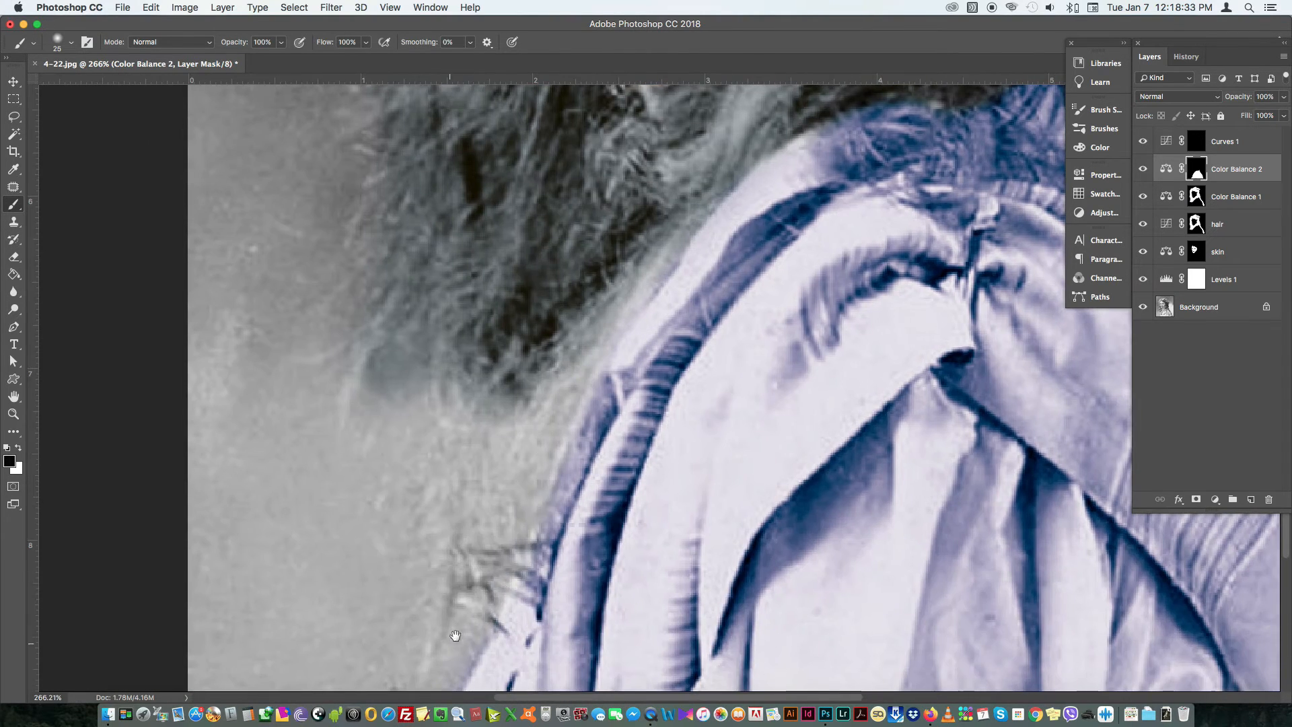
pyautogui.moveTo(454, 635); pyautogui.dragTo(533, 463)
pyautogui.moveTo(808, 389); pyautogui.dragTo(549, 396)
pyautogui.moveTo(915, 284); pyautogui.dragTo(759, 460)
pyautogui.moveTo(759, 460); pyautogui.dragTo(823, 423)
pyautogui.moveTo(822, 423); pyautogui.dragTo(819, 434)
# Step: Replace the Curves 1 mask with a copy of the Color Balance 2 dress mask
pyautogui.press('v')
pyautogui.moveTo(1196, 172); pyautogui.dragTo(1197, 142)
pyautogui.click(749, 246)
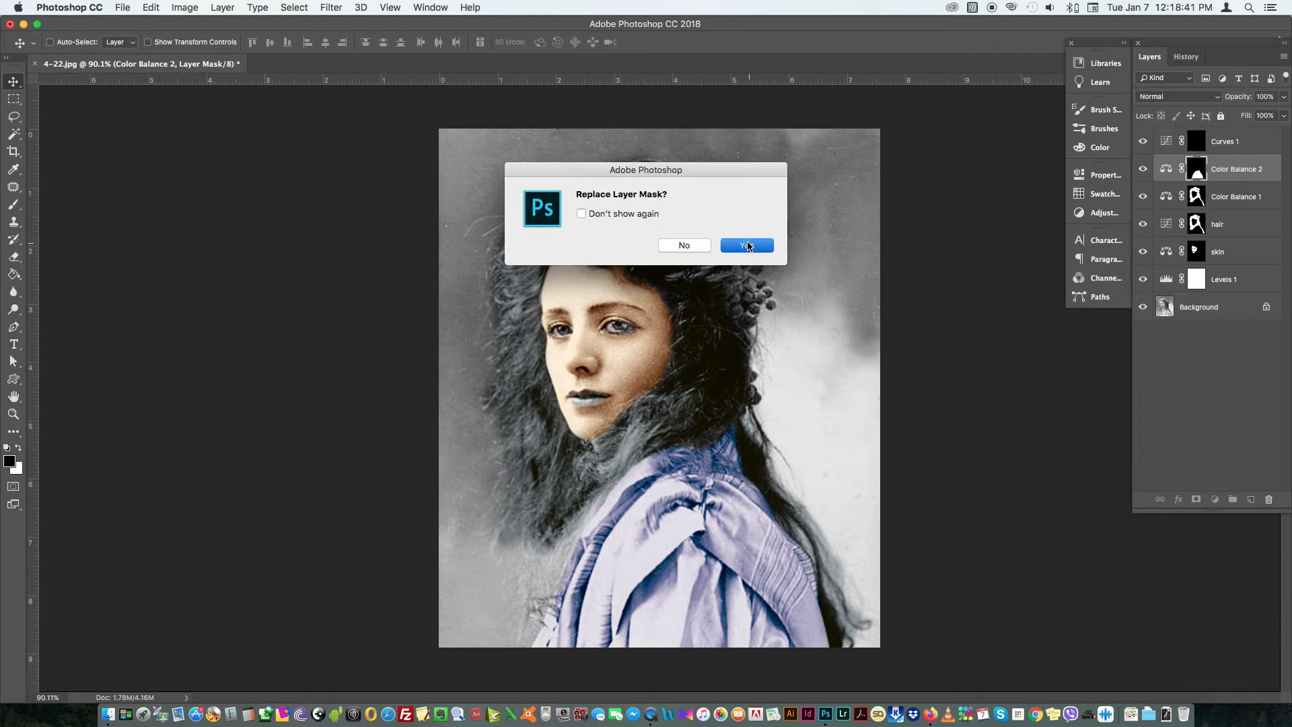
# Step: Draw a rectangular marquee around the whole dress area and create a new blank layer above Curves 1
pyautogui.click(1246, 152)
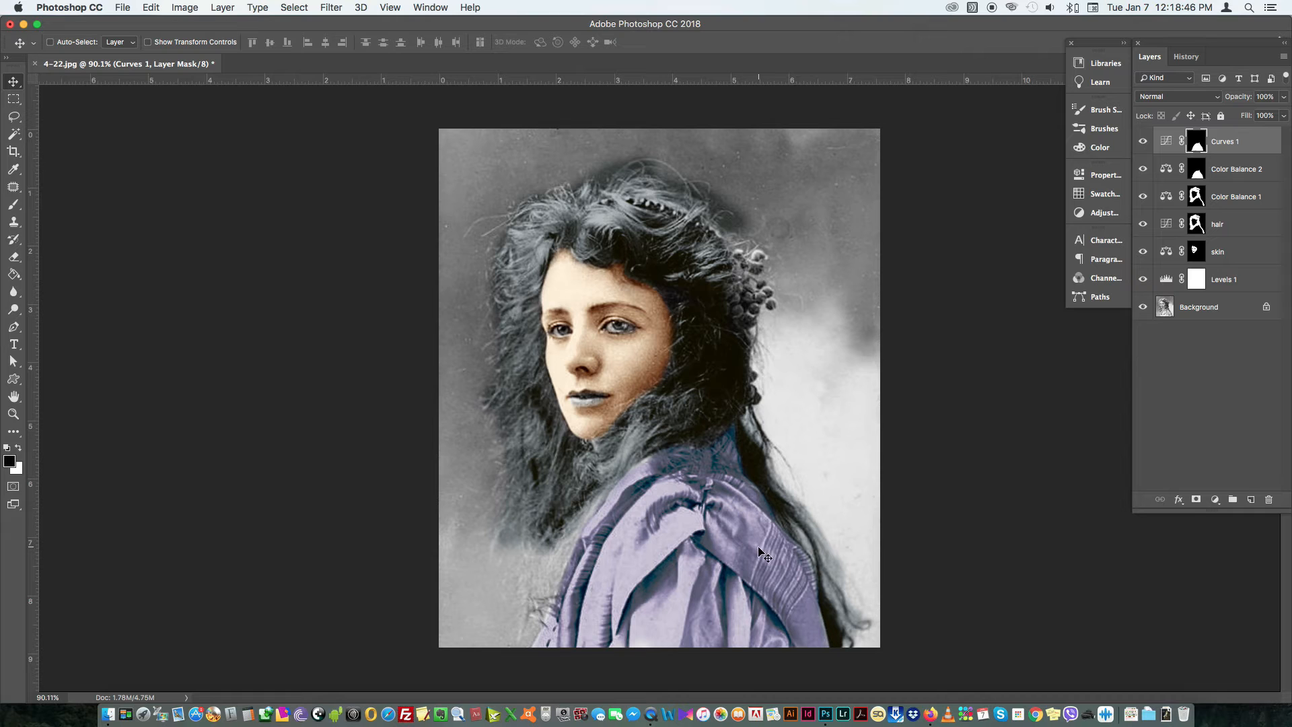
pyautogui.press('m')
pyautogui.moveTo(485, 382); pyautogui.dragTo(854, 647)
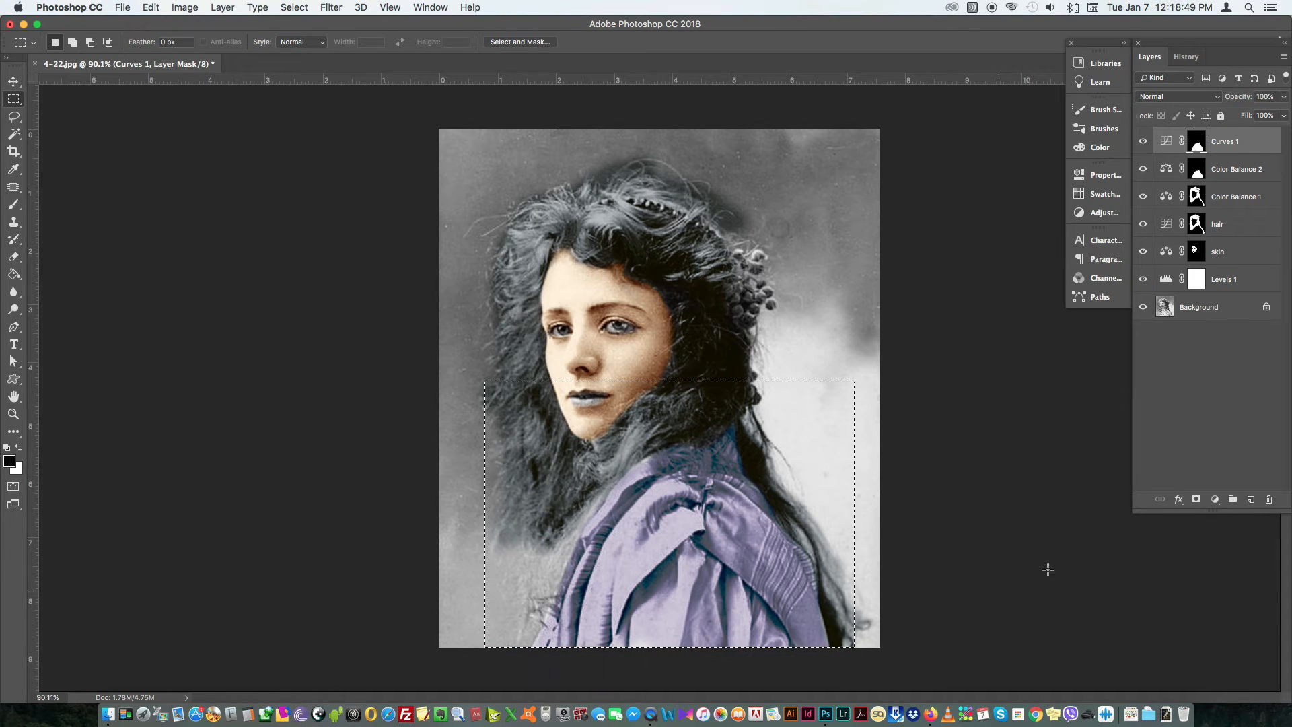
pyautogui.click(1251, 499)
# Step: Set the foreground color to the dark blue #073b8e
pyautogui.press('x')
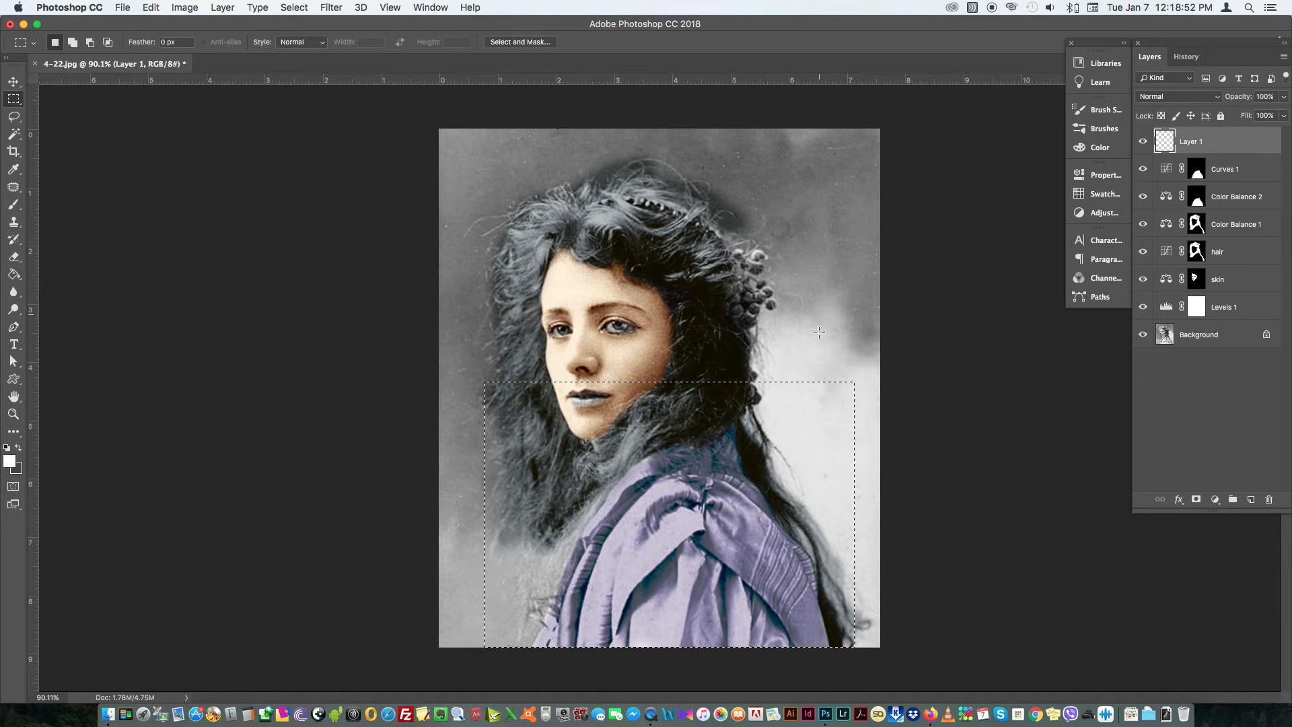
pyautogui.press('x')
pyautogui.click(9, 461)
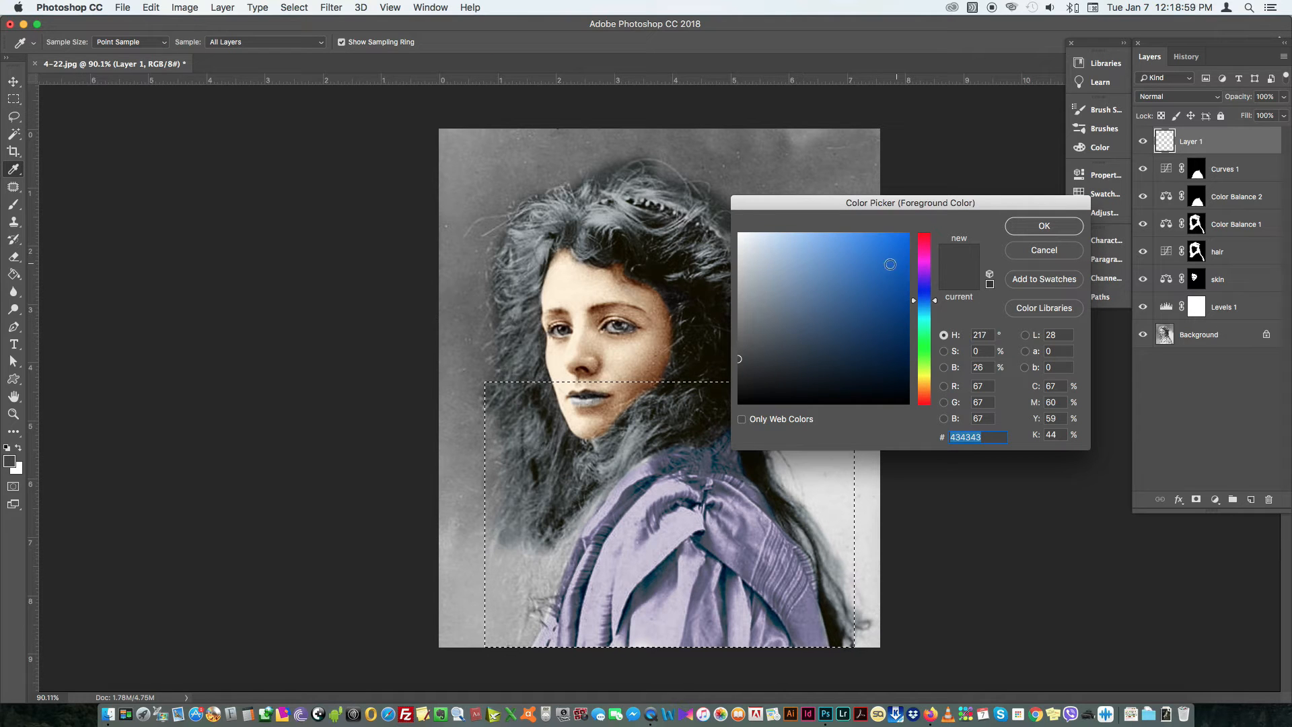
pyautogui.click(890, 273)
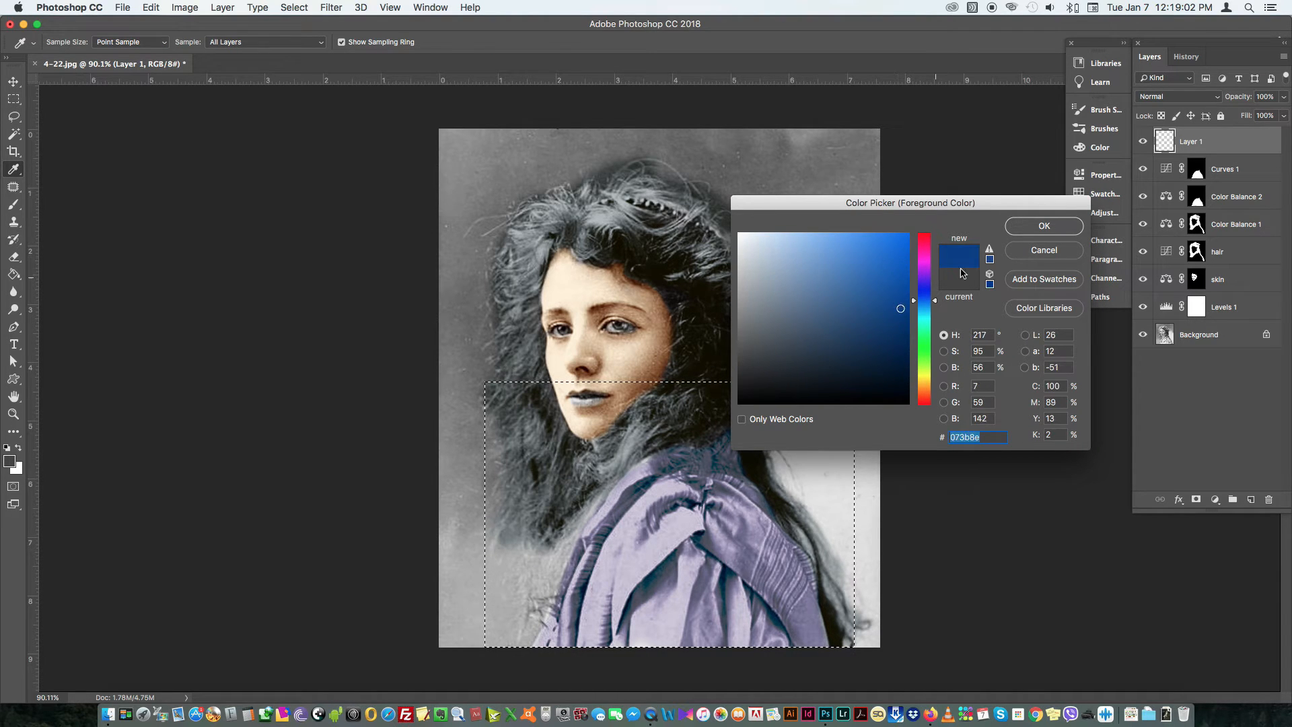
pyautogui.click(1043, 225)
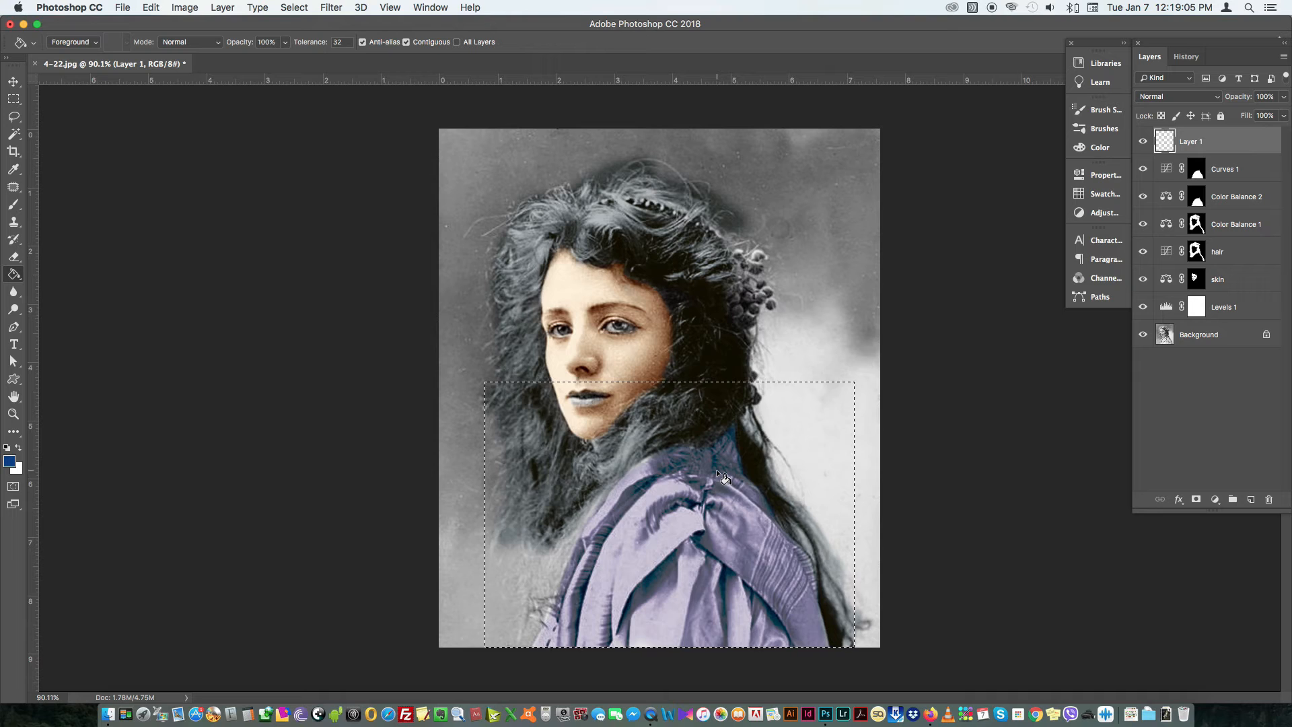
# Step: Fill the selection on Layer 1 with the foreground blue, deselect, and set the layer's blend mode to Color
pyautogui.hotkey('alt', 'BackSpace')
pyautogui.press('v')
pyautogui.press('super+d')
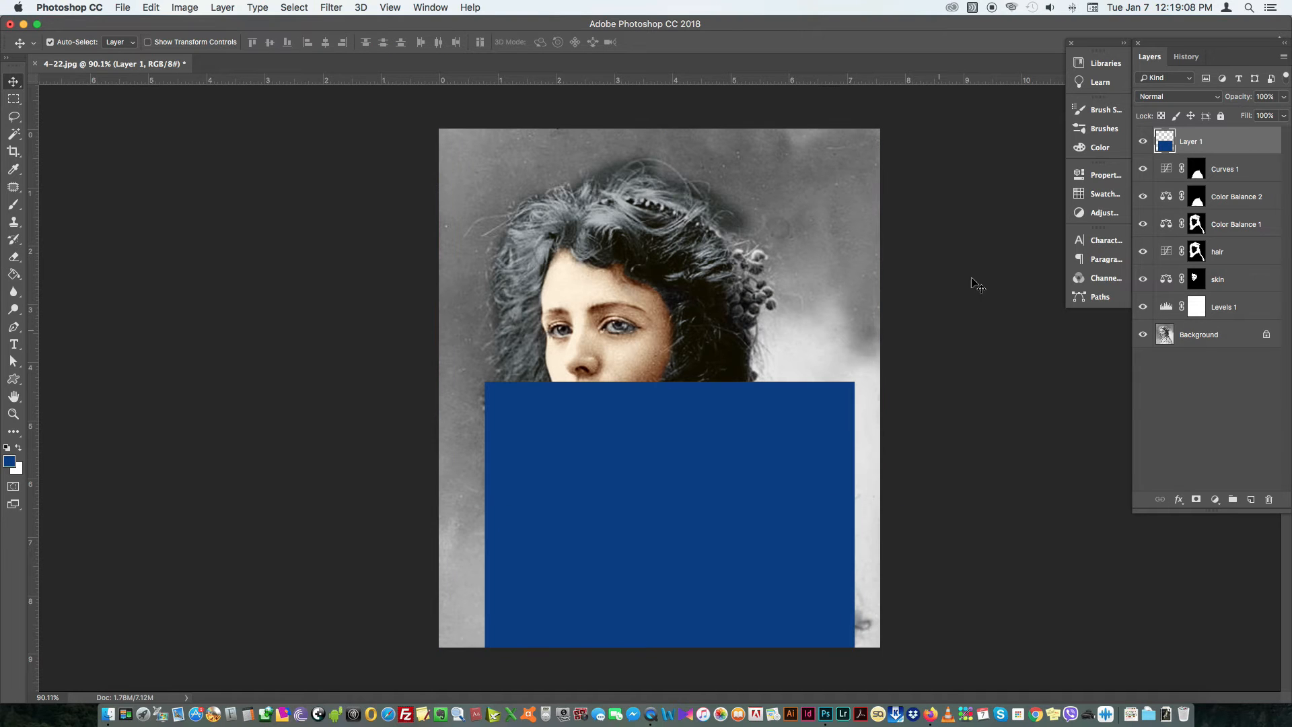
pyautogui.click(1201, 98)
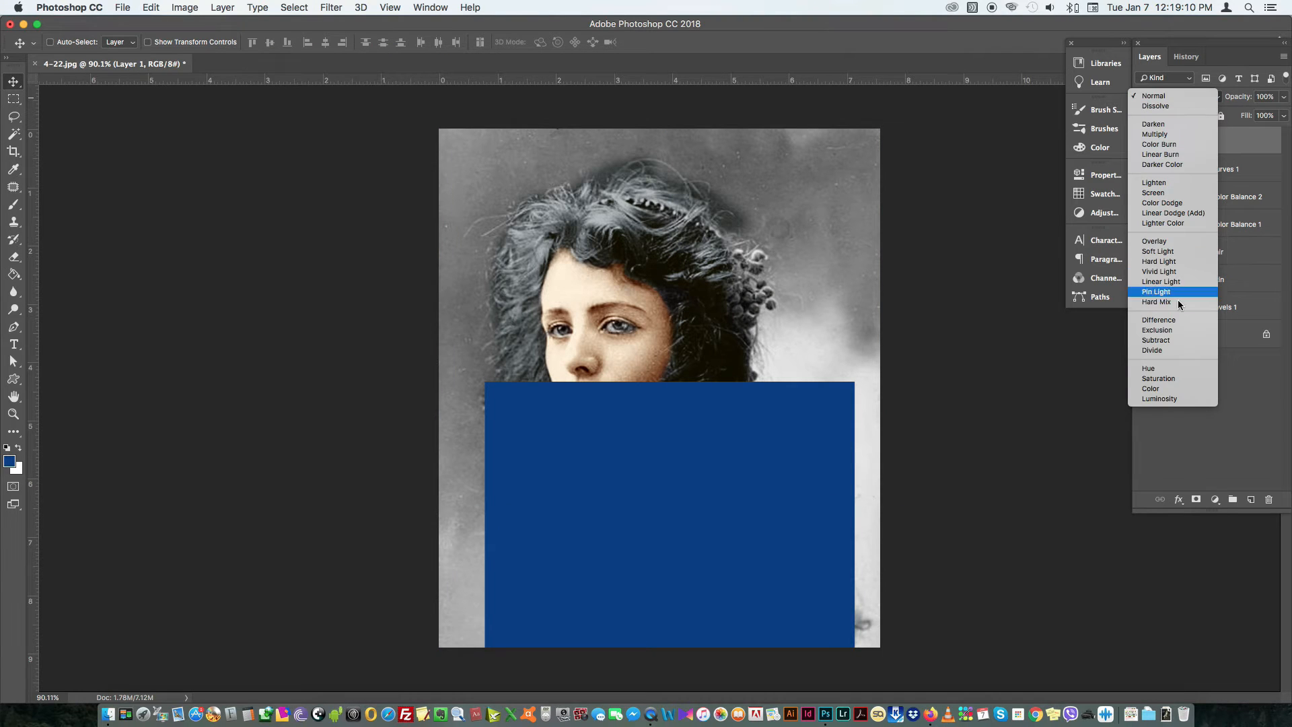
pyautogui.click(1205, 386)
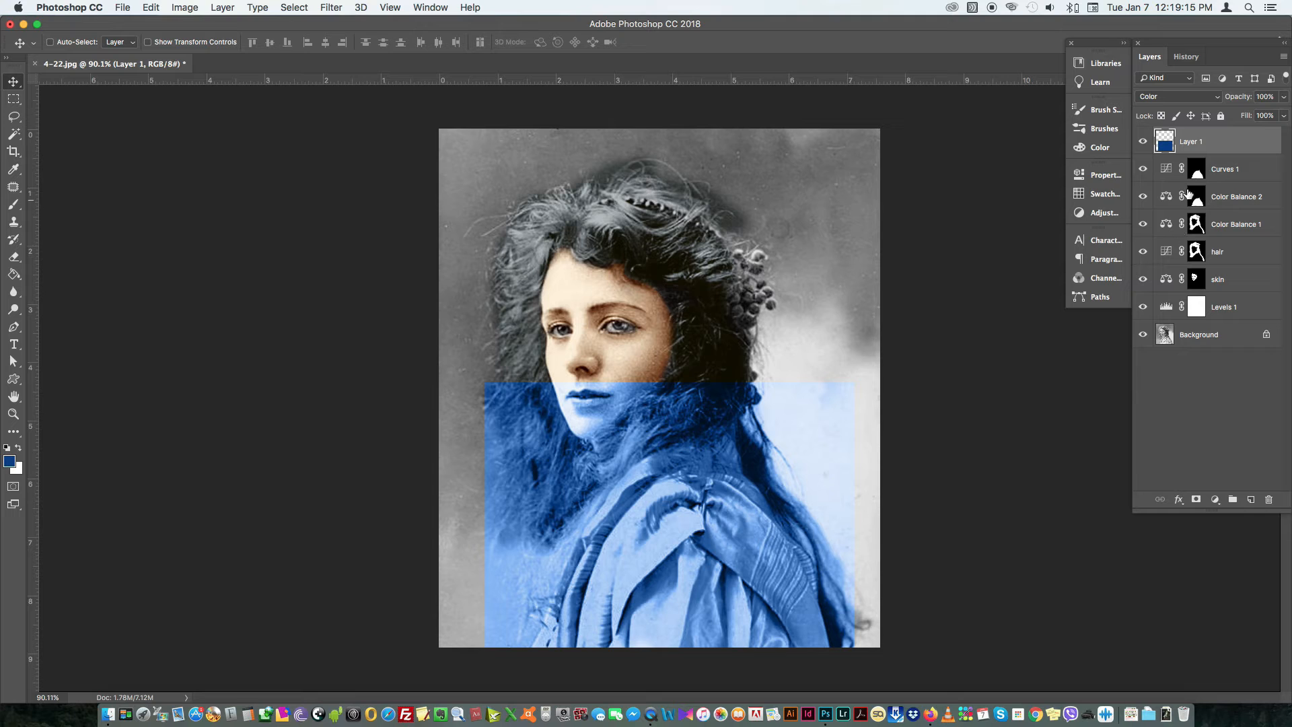
# Step: Set Layer 1's blend mode to Multiply and its opacity to 50%, keeping the layer above Curves 1
pyautogui.moveTo(1244, 149); pyautogui.dragTo(1238, 211)
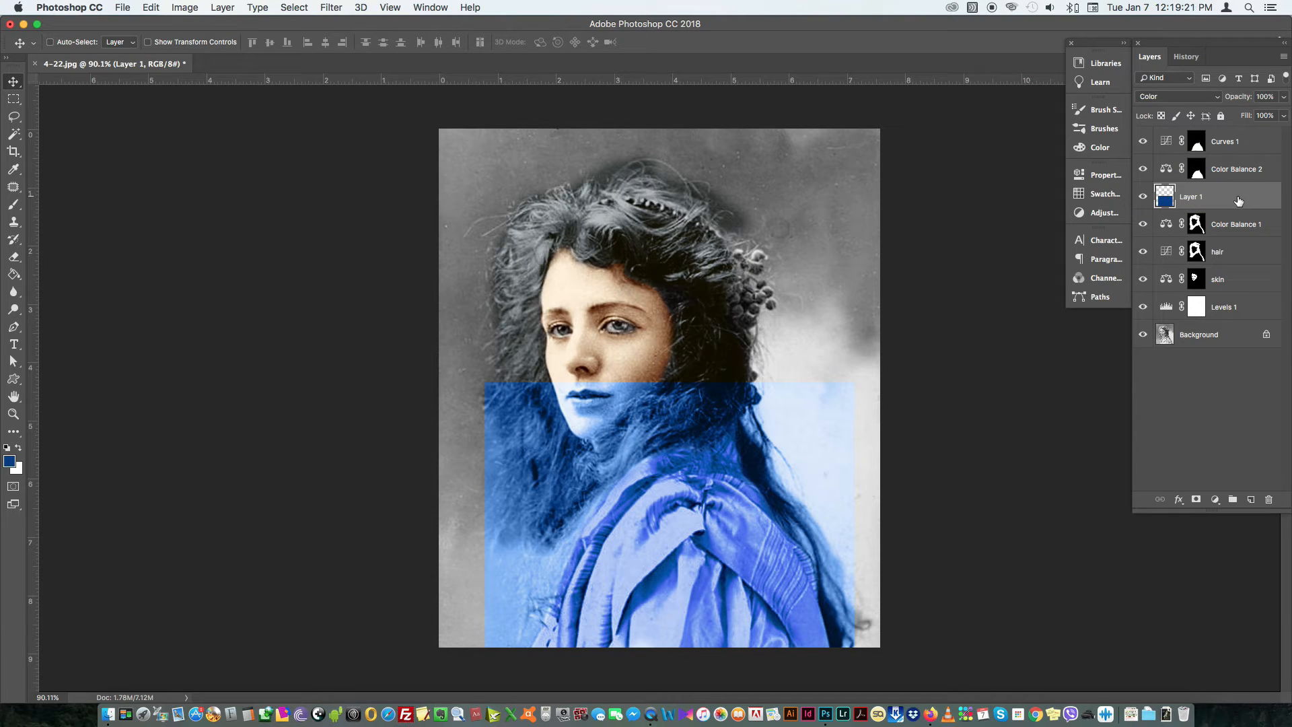
pyautogui.click(1192, 95)
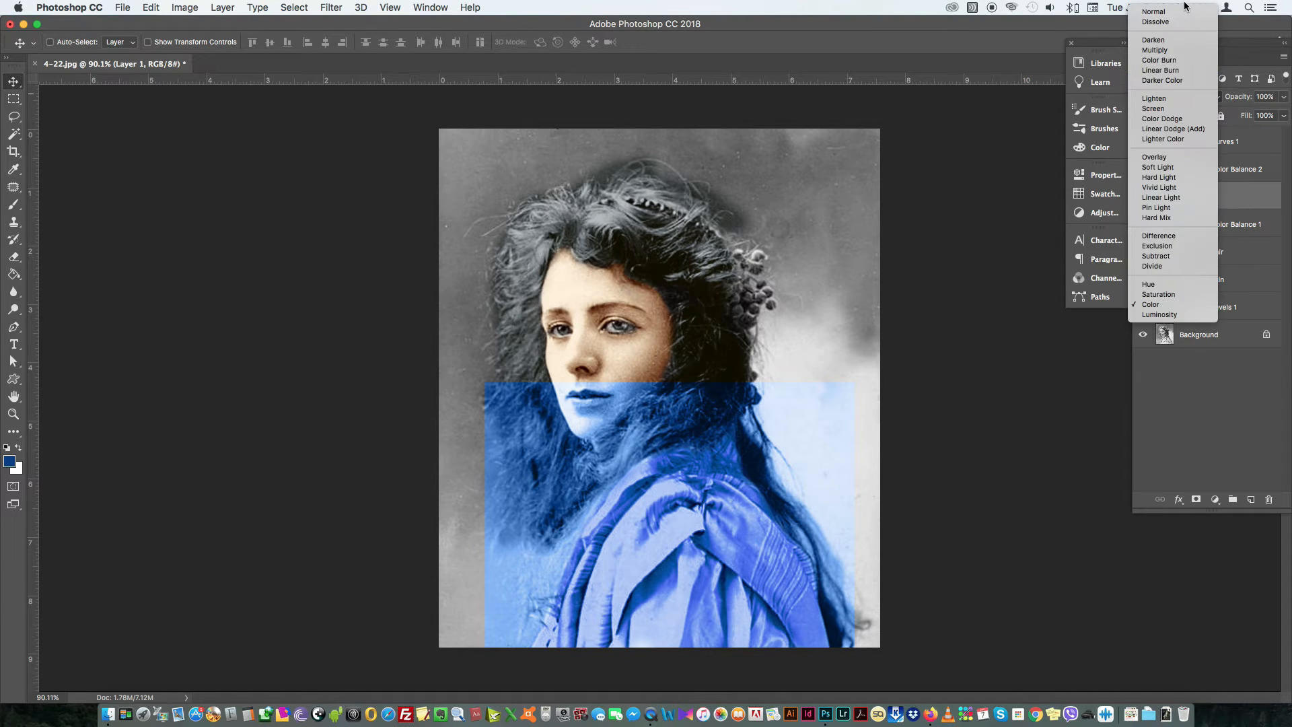
pyautogui.click(1185, 52)
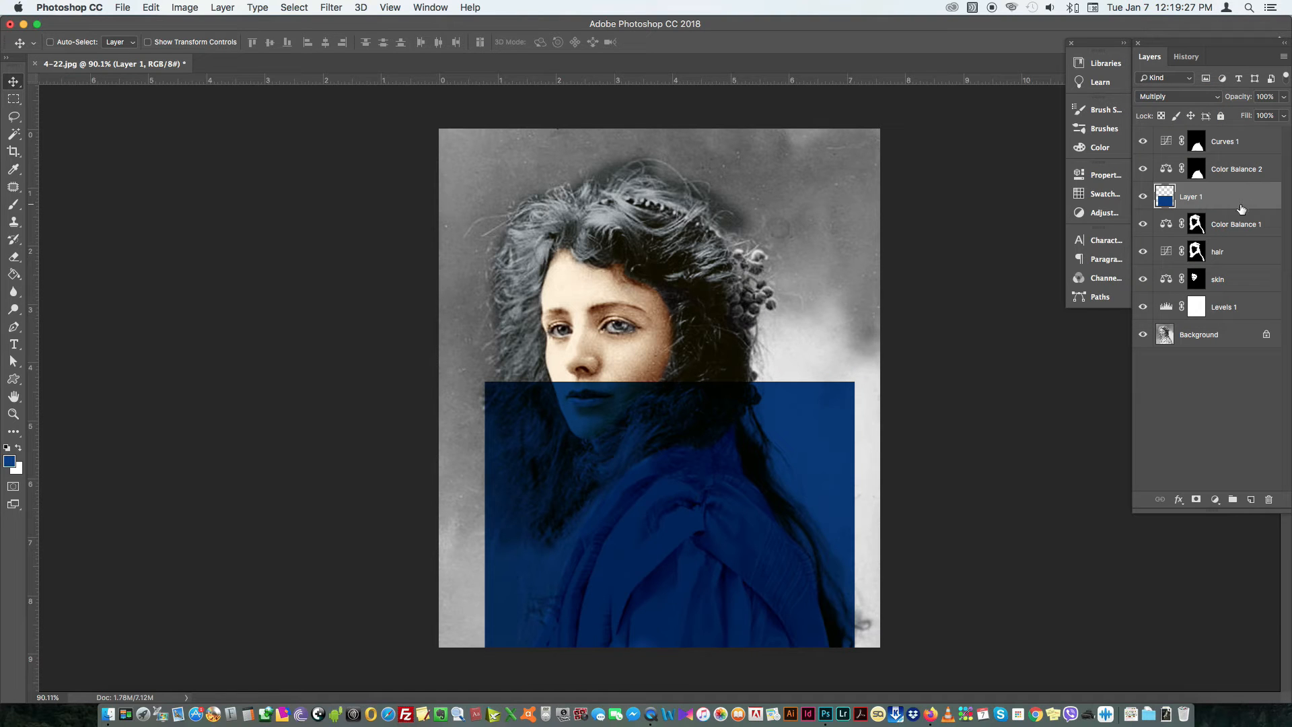
pyautogui.moveTo(1242, 191); pyautogui.dragTo(1241, 131)
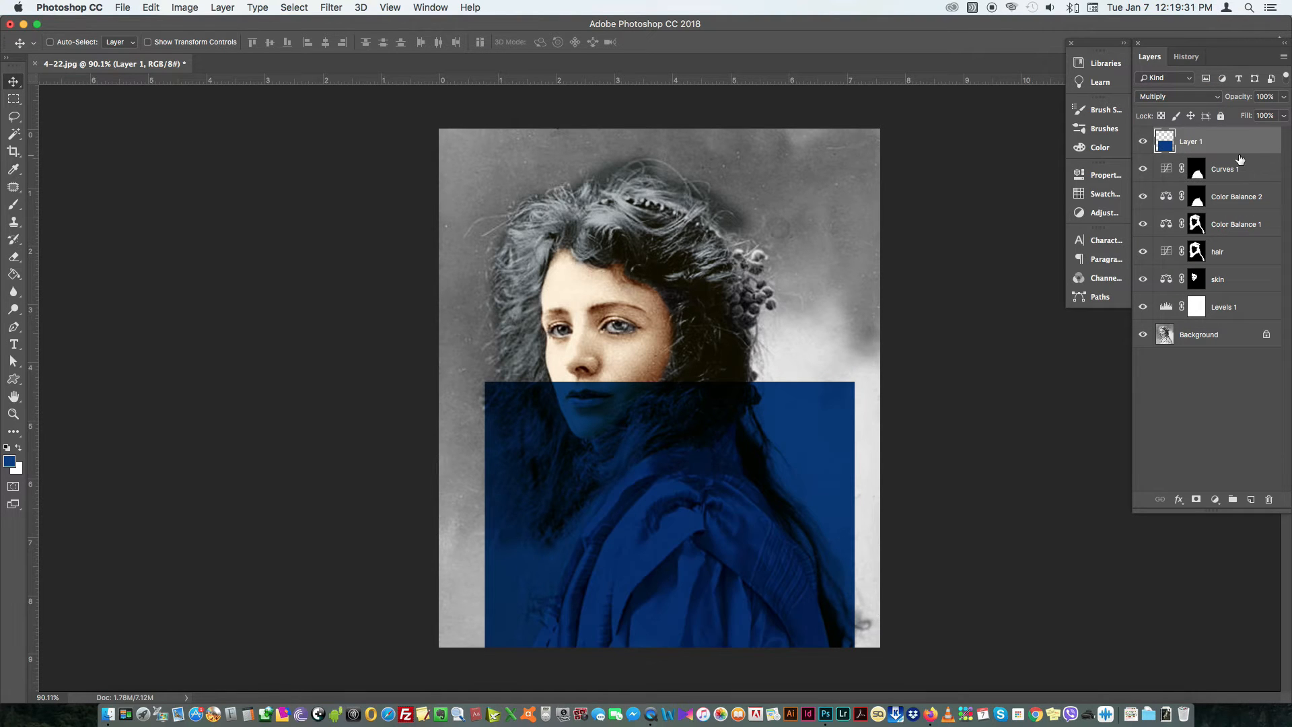
pyautogui.press('5')
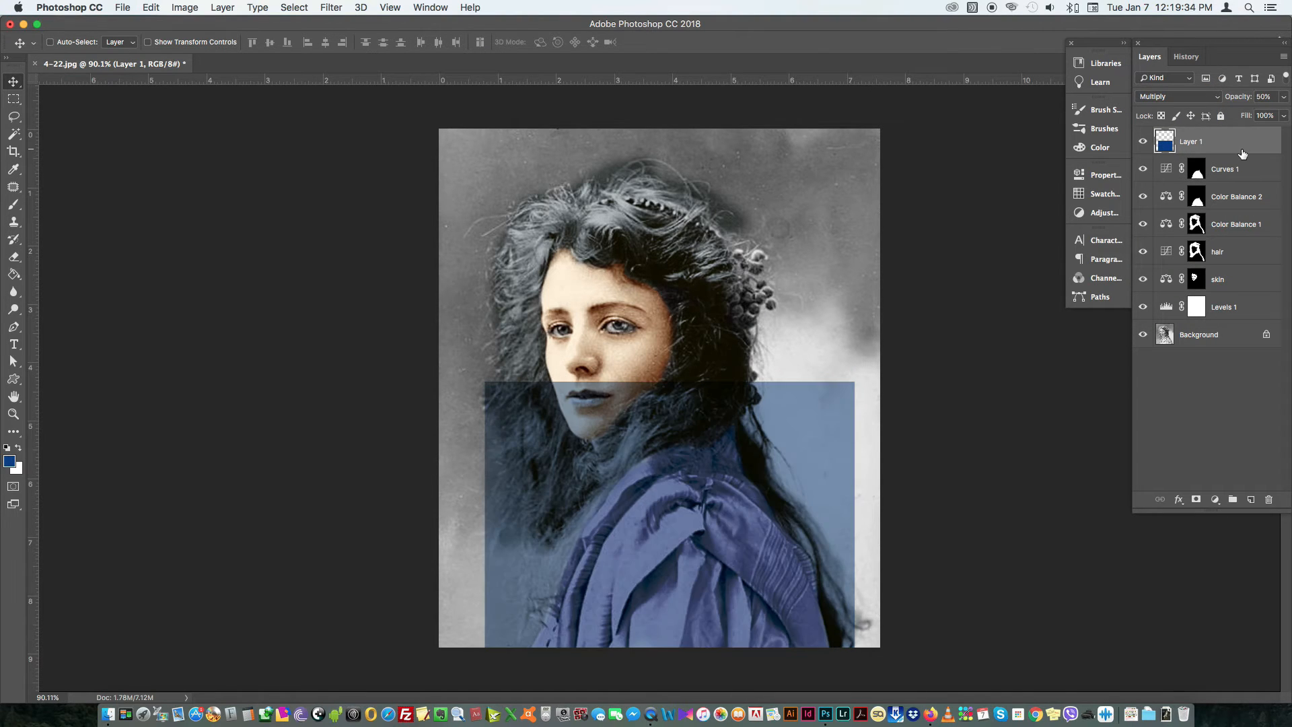
# Step: Add a layer mask to Layer 1 and replace it with a copy of the Curves 1 dress mask
pyautogui.click(1195, 500)
pyautogui.moveTo(1196, 173); pyautogui.dragTo(1196, 143)
pyautogui.click(766, 247)
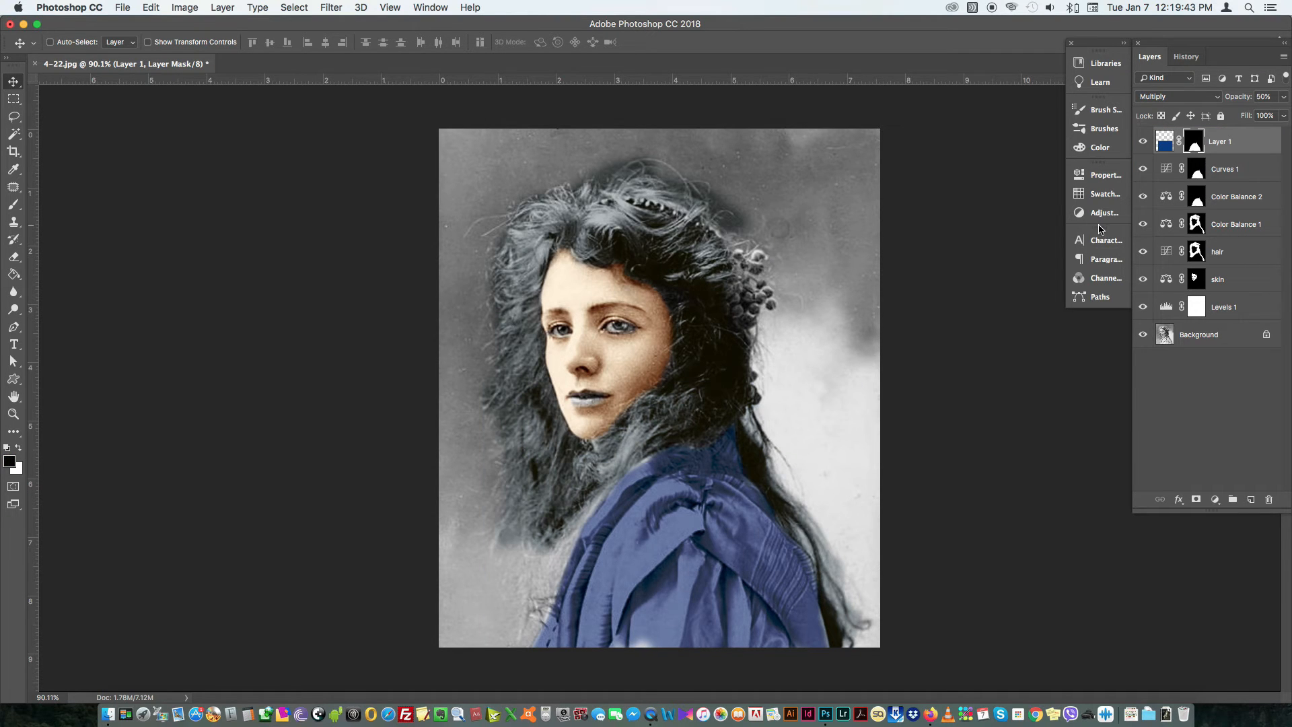
# Step: Refine Layer 1's mask with a 20 px Eraser along the dress's left shoulder and its lower right edge
pyautogui.press('z')
pyautogui.moveTo(661, 637); pyautogui.dragTo(689, 585)
pyautogui.moveTo(665, 558); pyautogui.dragTo(667, 454)
pyautogui.press('e')
pyautogui.moveTo(623, 541); pyautogui.dragTo(606, 548)
pyautogui.press(']')
pyautogui.press(']')
pyautogui.press(']')
pyautogui.press('[')
pyautogui.press('[')
pyautogui.press('[')
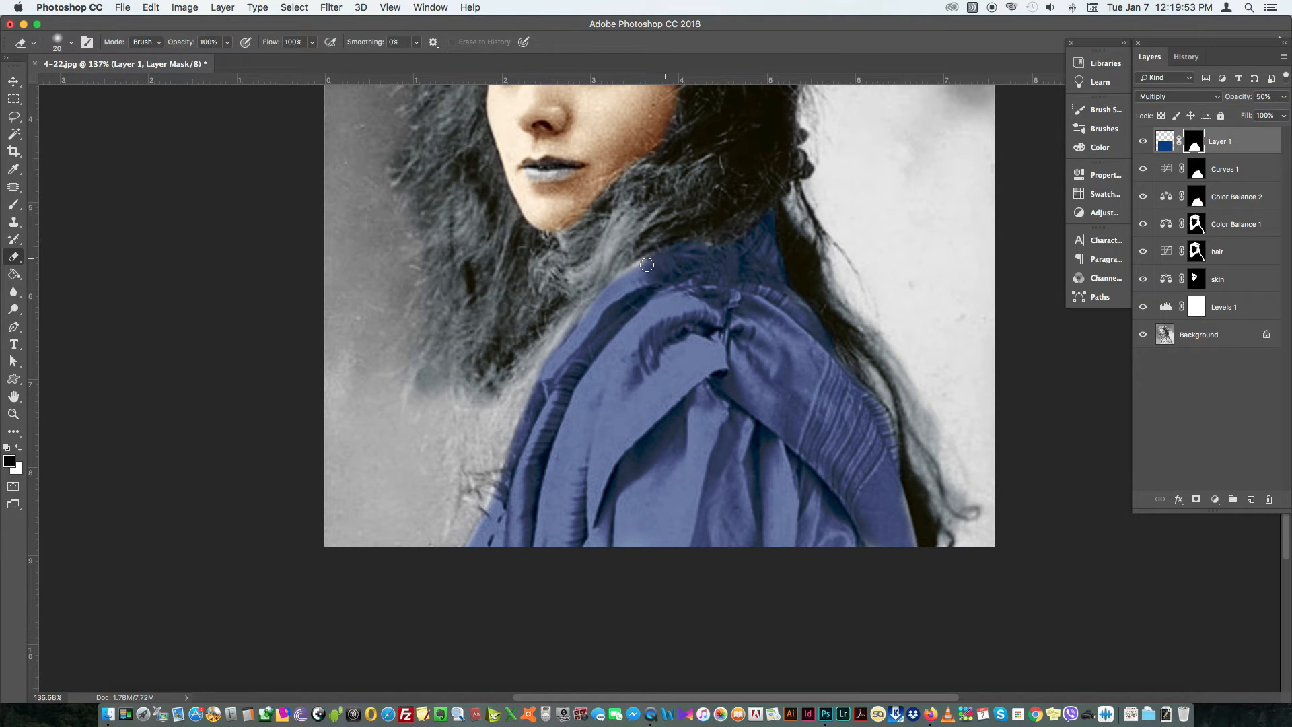
pyautogui.moveTo(582, 331)
pyautogui.mouseDown()
pyautogui.moveTo(553, 365)
pyautogui.moveTo(590, 309)
pyautogui.moveTo(541, 384)
pyautogui.moveTo(548, 359)
pyautogui.moveTo(554, 351)
pyautogui.moveTo(490, 516)
pyautogui.mouseUp()
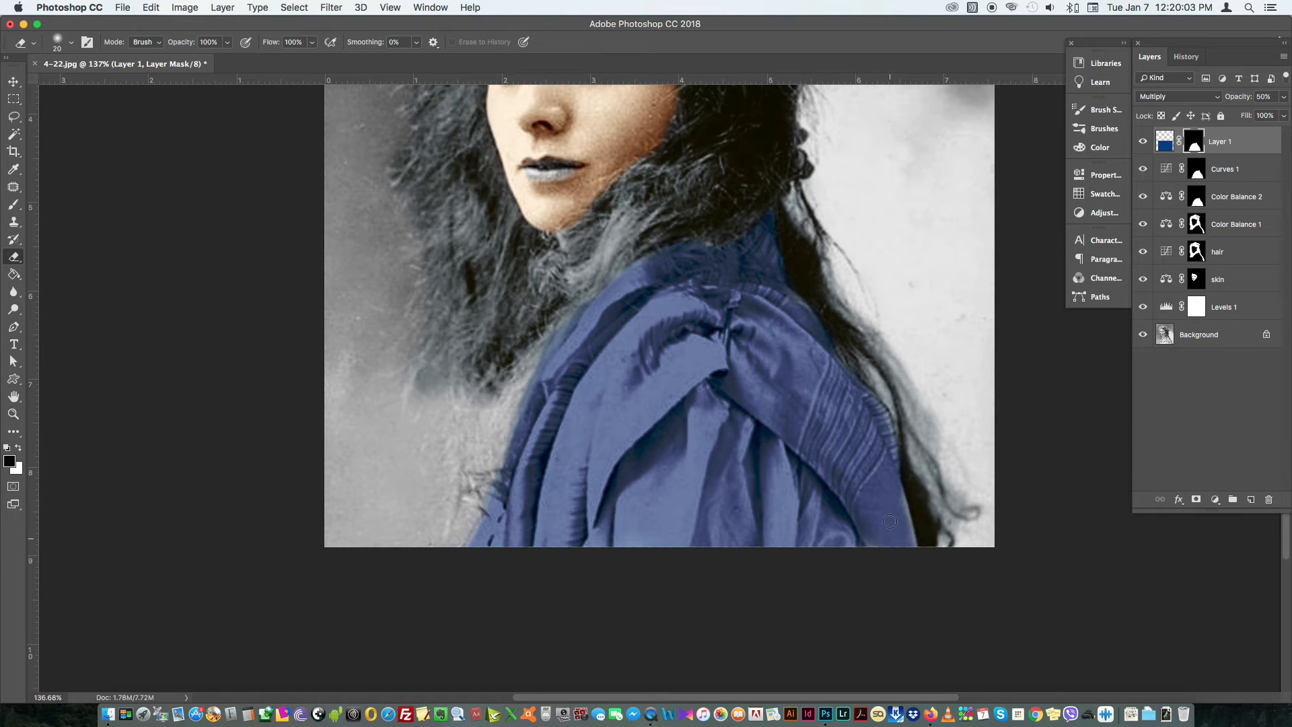
pyautogui.moveTo(896, 503); pyautogui.dragTo(909, 541)
# Step: Target Layer 1's fill instead of its mask and lower the layer's opacity to 30%
pyautogui.moveTo(692, 326); pyautogui.dragTo(714, 498)
pyautogui.press('z')
pyautogui.keyDown('alt'); pyautogui.click(769, 523); pyautogui.keyUp('alt')
pyautogui.moveTo(780, 523); pyautogui.dragTo(758, 491)
pyautogui.press('v')
pyautogui.click(1165, 142)
pyautogui.press('2')
pyautogui.moveTo(1248, 142)
pyautogui.mouseDown()
pyautogui.moveTo(1260, 190)
pyautogui.moveTo(1236, 226)
pyautogui.moveTo(1240, 138)
pyautogui.mouseUp()
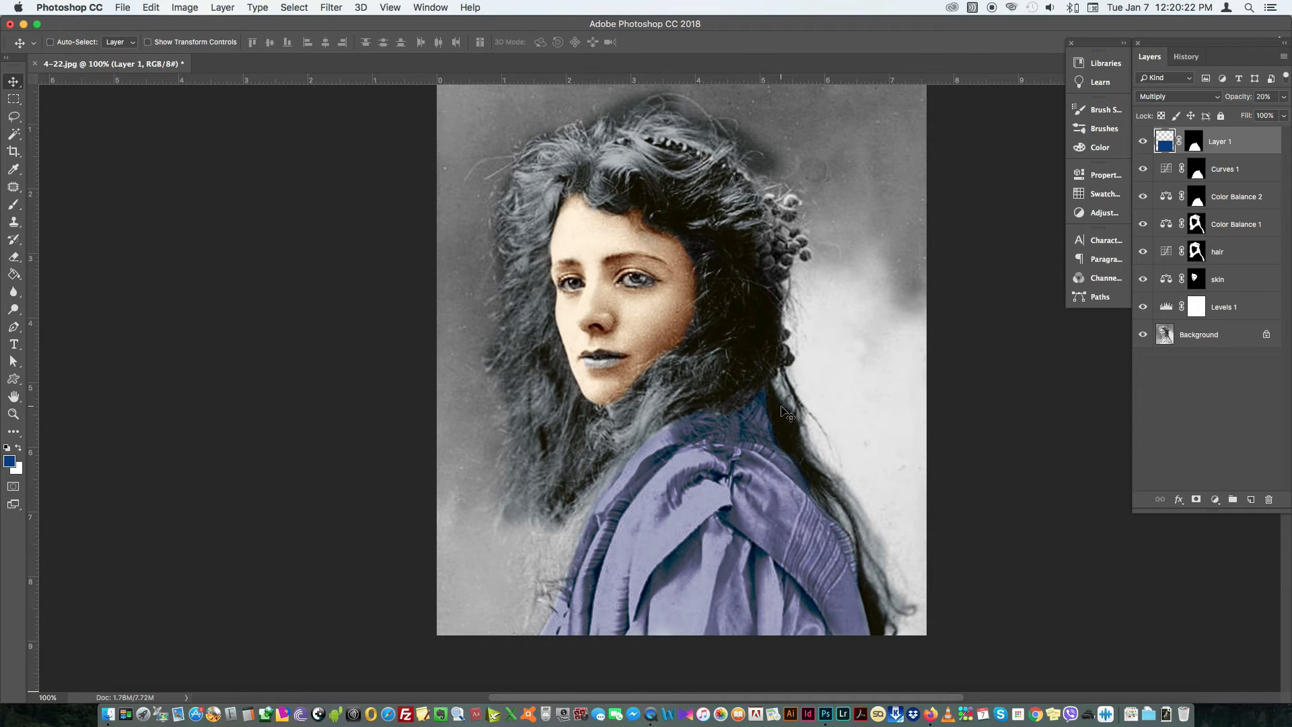
pyautogui.press('3')
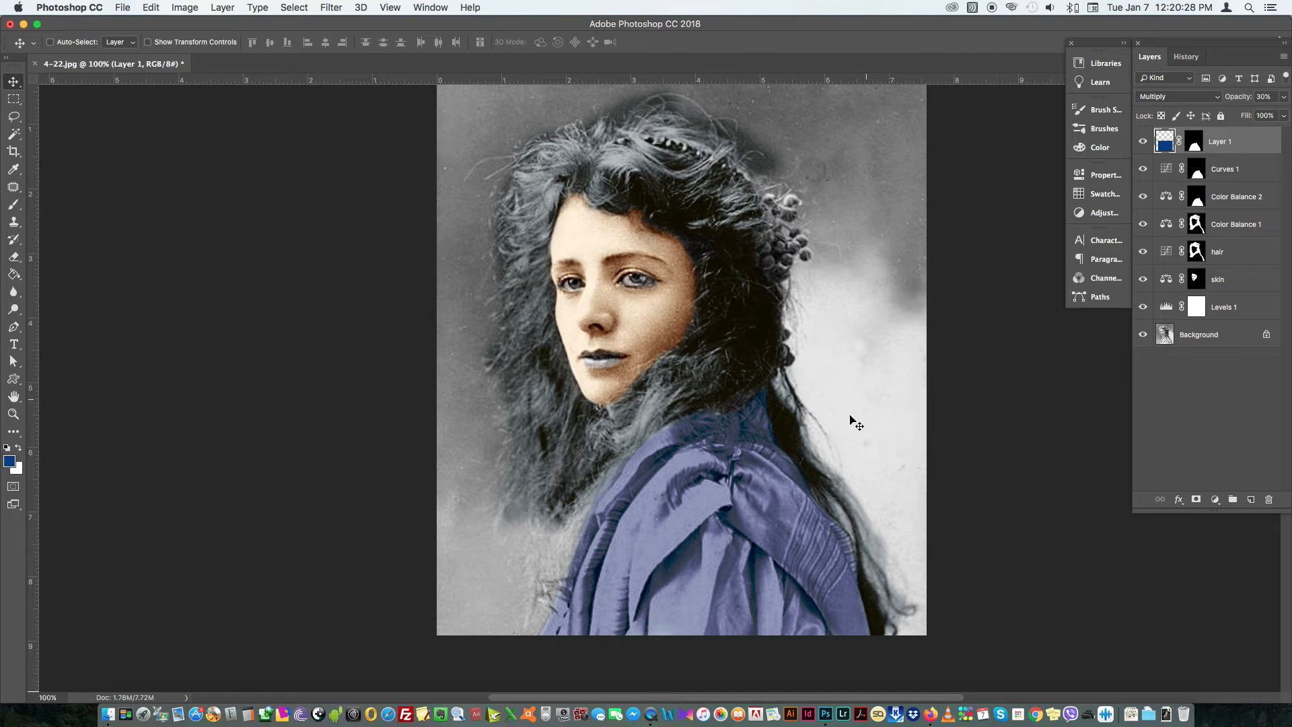
# Step: Add a Color Balance adjustment layer above Background with midtones cyan-red -46, magenta-green +55 and yellow-blue +22
pyautogui.scroll(3, 813, 418)
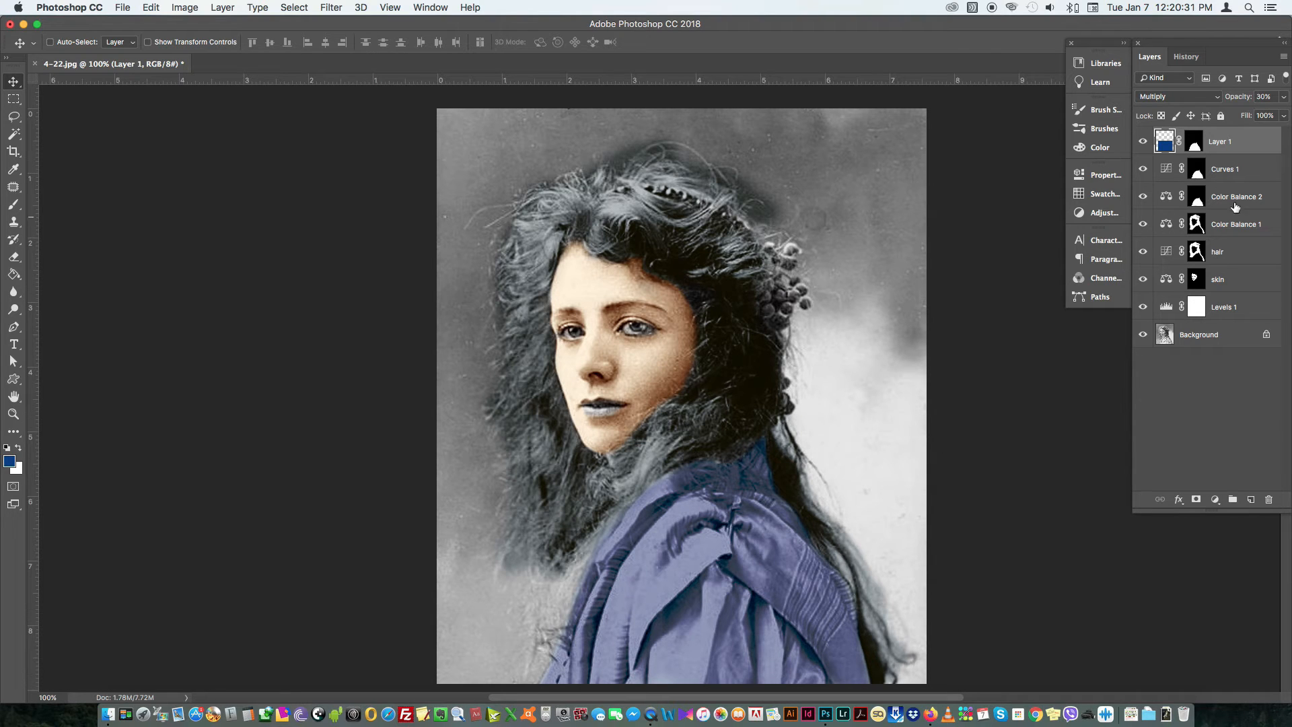
pyautogui.click(1221, 343)
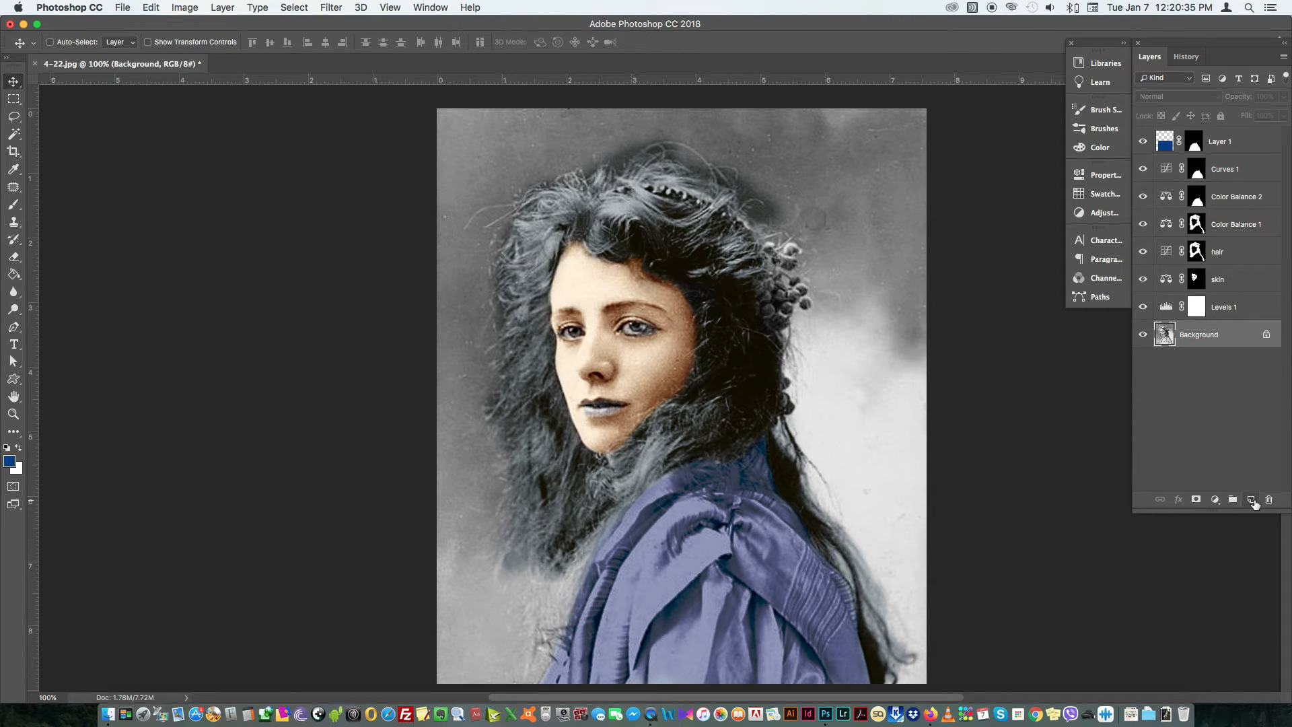
pyautogui.click(1214, 499)
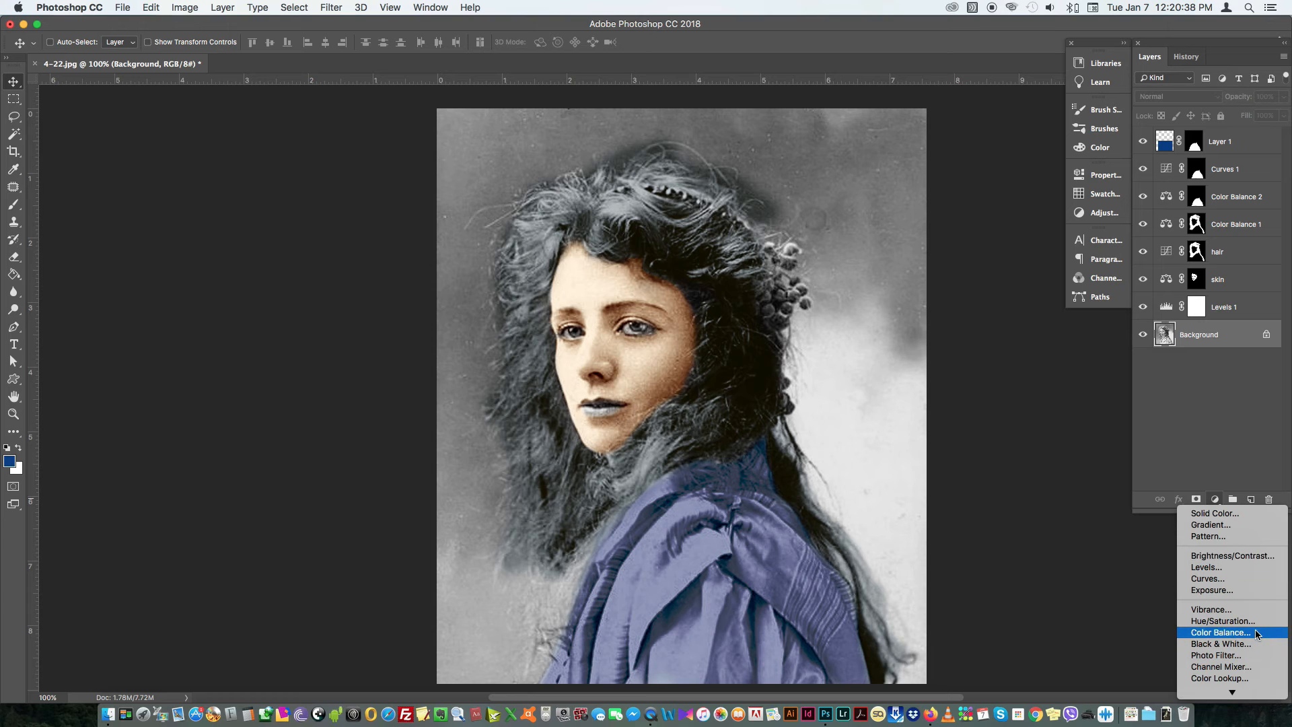
pyautogui.click(1256, 487)
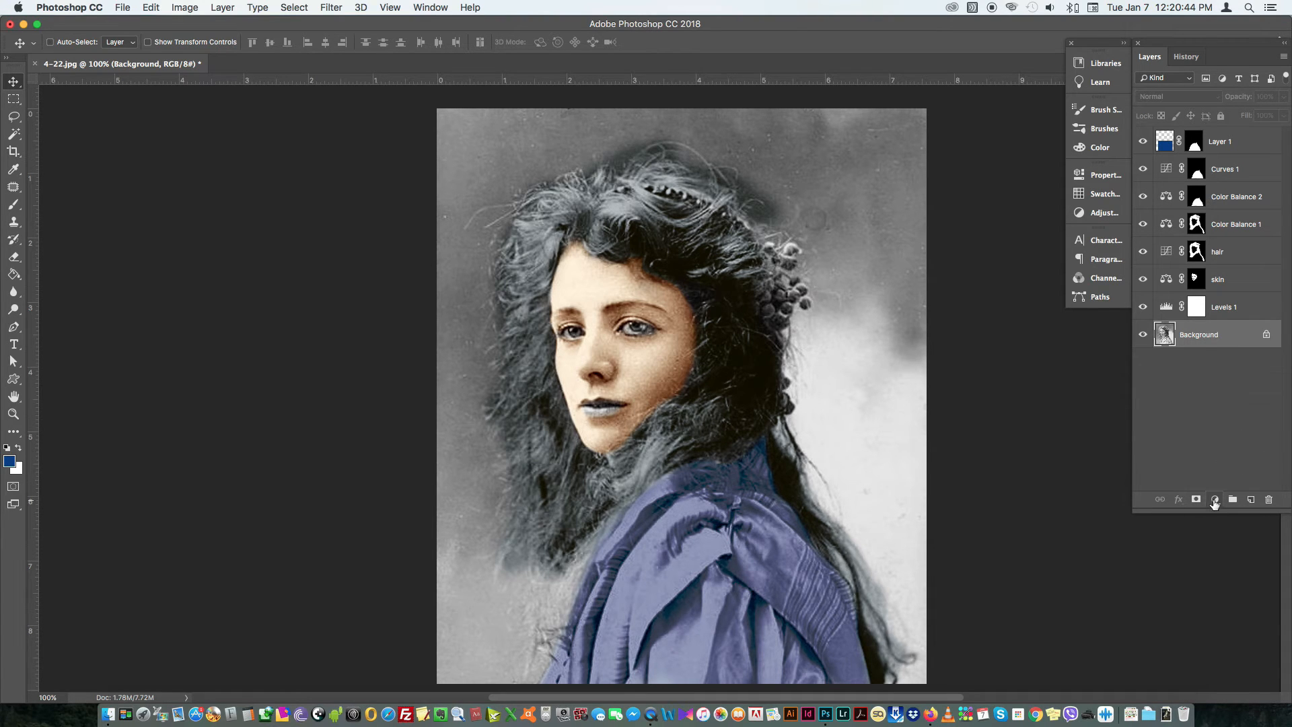
pyautogui.click(1215, 500)
pyautogui.click(1245, 629)
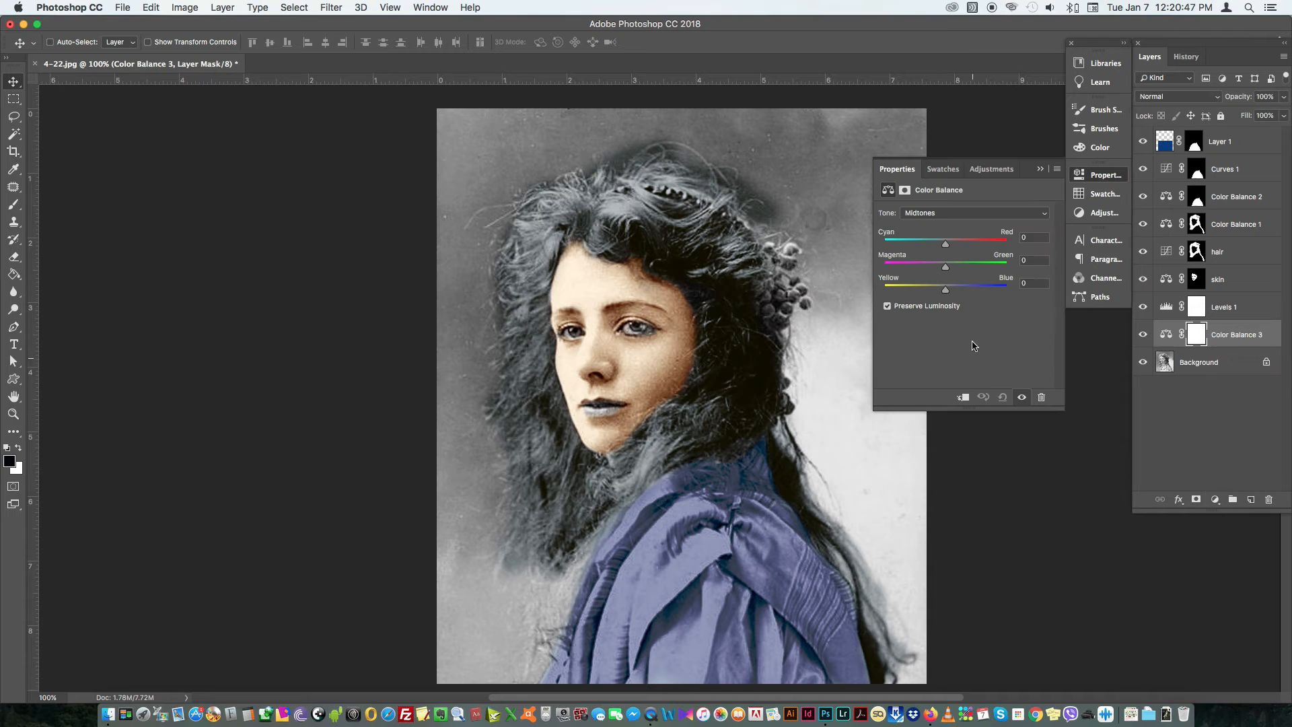
pyautogui.moveTo(970, 270); pyautogui.dragTo(972, 268)
pyautogui.moveTo(945, 244); pyautogui.dragTo(925, 244)
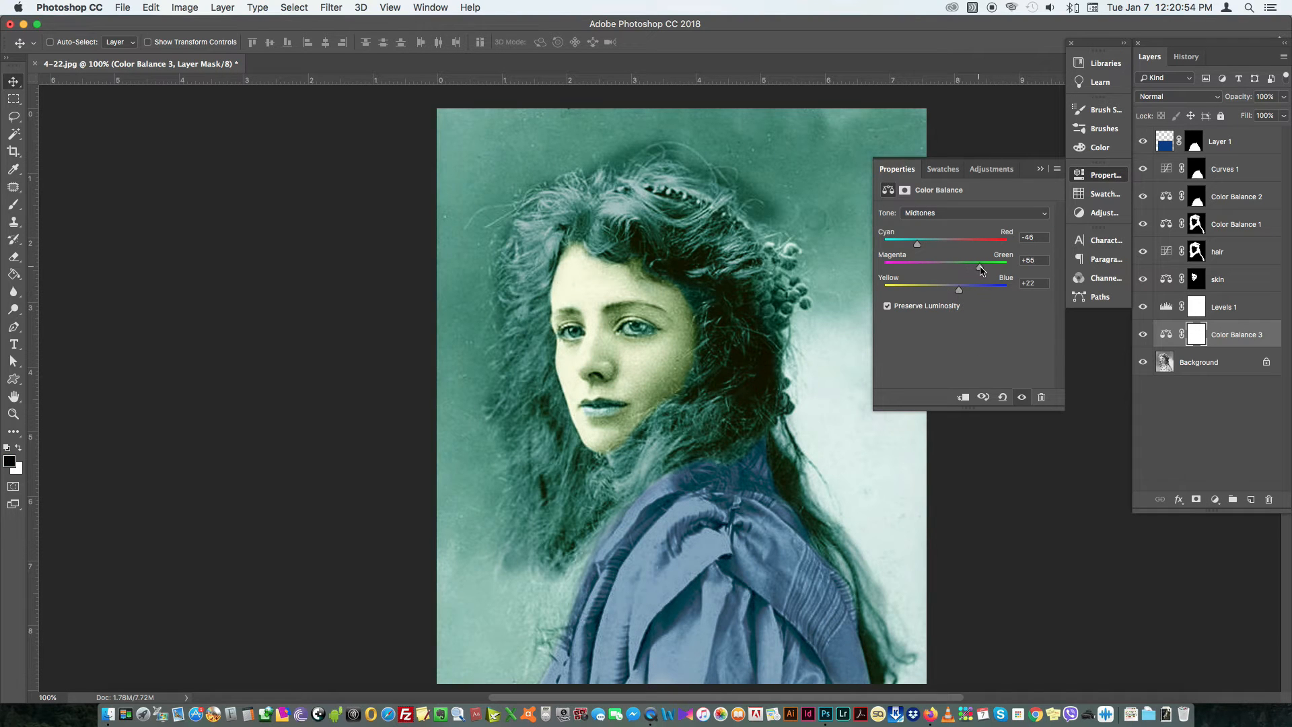
# Step: Set the new Color Balance layer's shadows to cyan-red +59, magenta-green +40 and yellow-blue -16
pyautogui.click(951, 214)
pyautogui.click(952, 201)
pyautogui.moveTo(966, 268); pyautogui.dragTo(969, 267)
pyautogui.moveTo(945, 290); pyautogui.dragTo(960, 288)
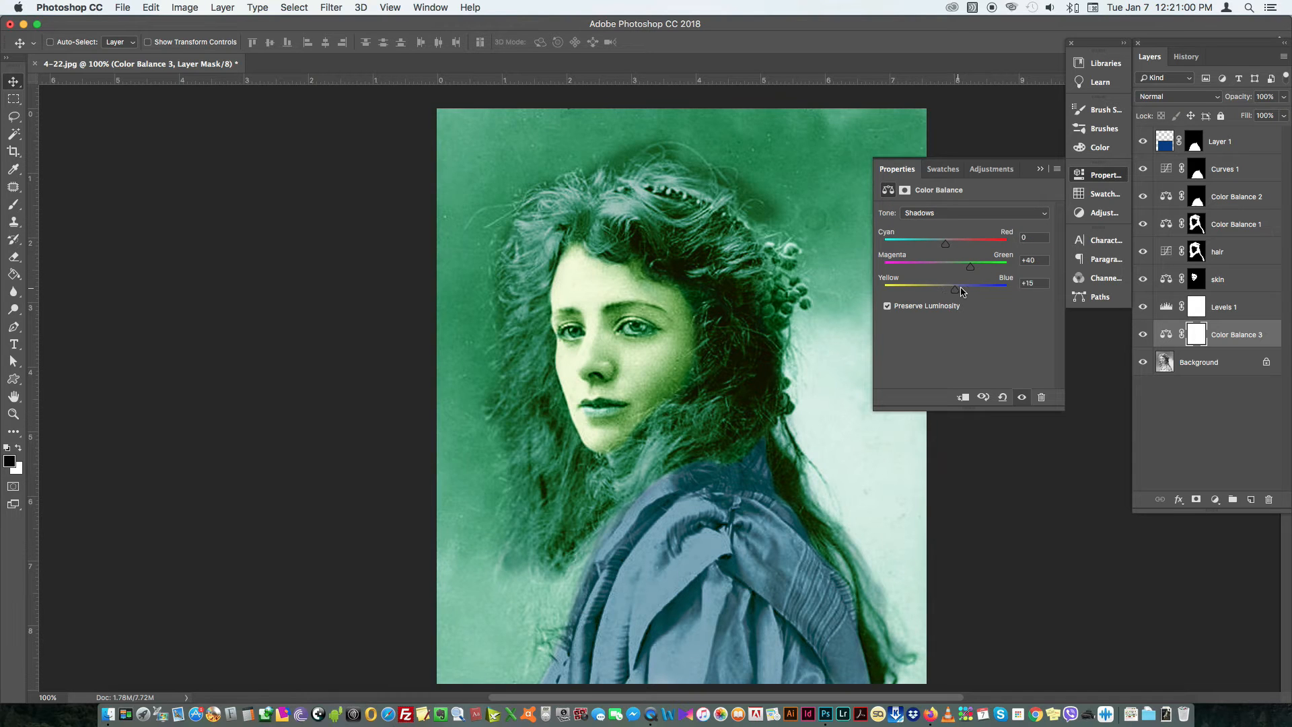
pyautogui.moveTo(946, 243); pyautogui.dragTo(960, 242)
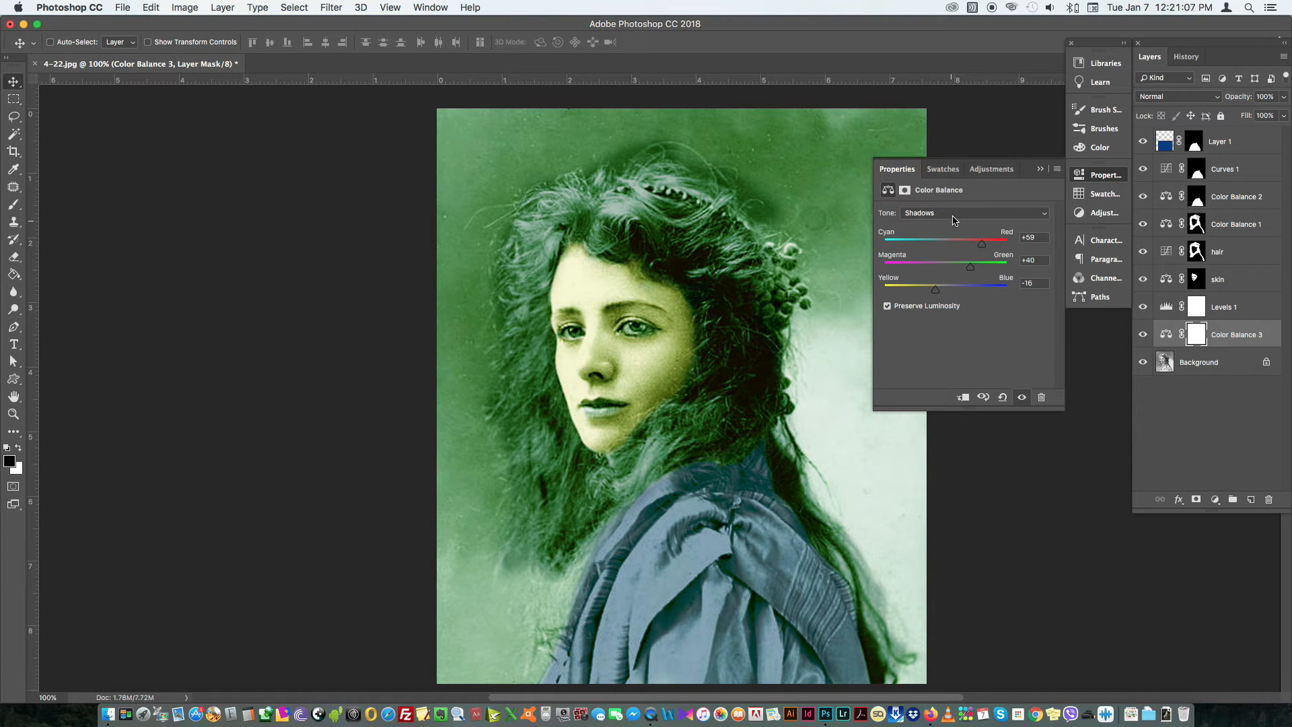
# Step: Set the new Color Balance layer's highlights to cyan-red -17, magenta-green -18 and yellow-blue +20
pyautogui.click(953, 214)
pyautogui.click(959, 239)
pyautogui.click(957, 289)
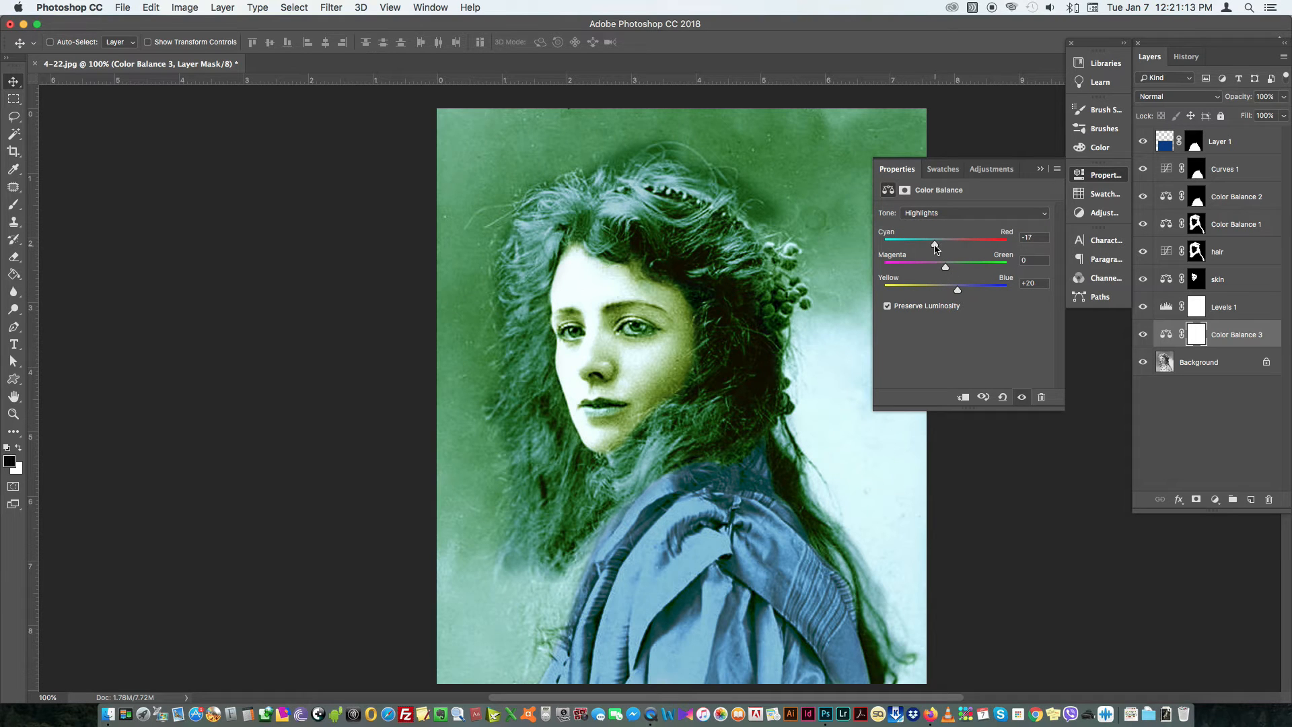
pyautogui.moveTo(945, 267); pyautogui.dragTo(934, 269)
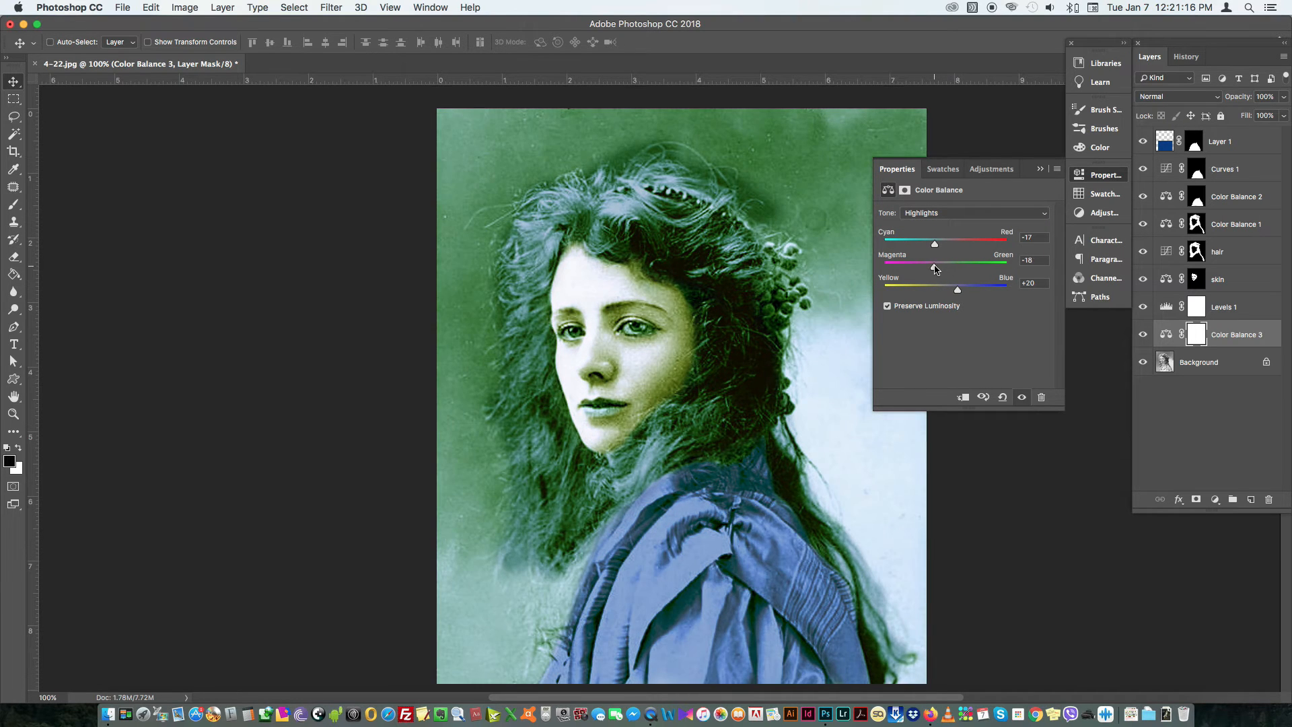
pyautogui.click(1097, 177)
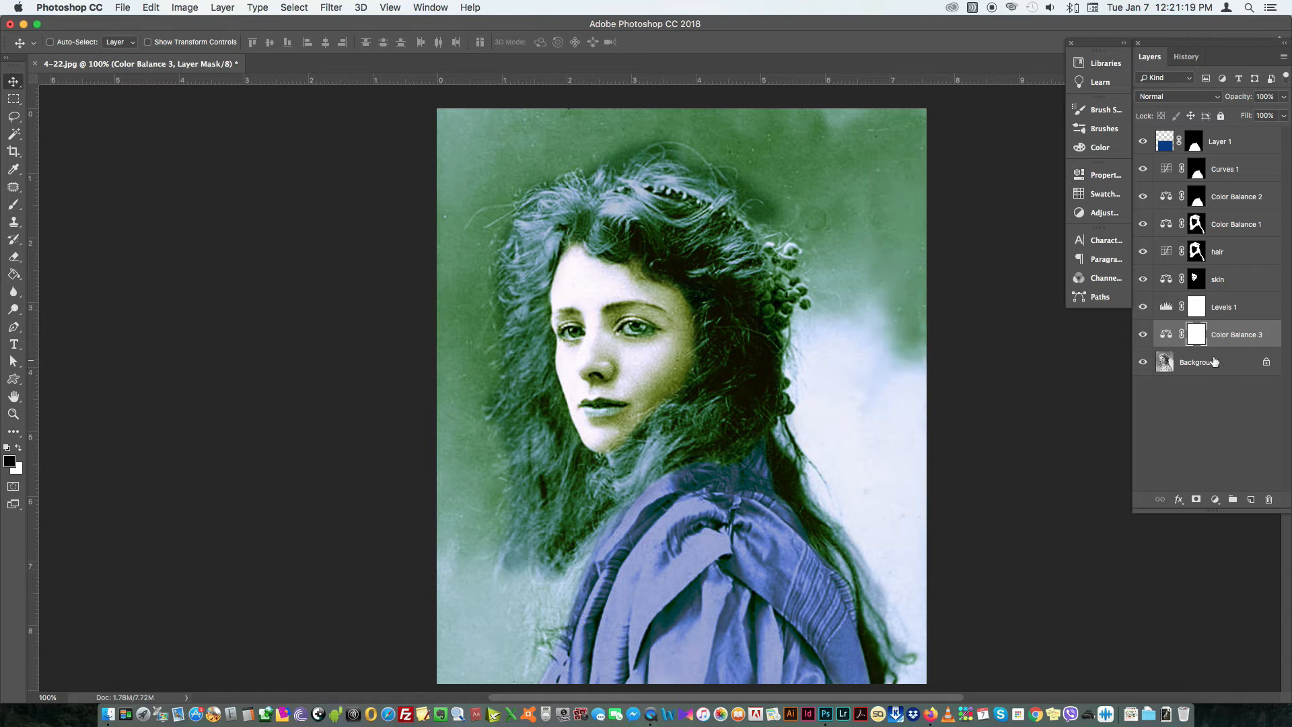
# Step: Invert the Color Balance 3 mask to black and paint it white over the backdrop to the right of the woman
pyautogui.press('super+i')
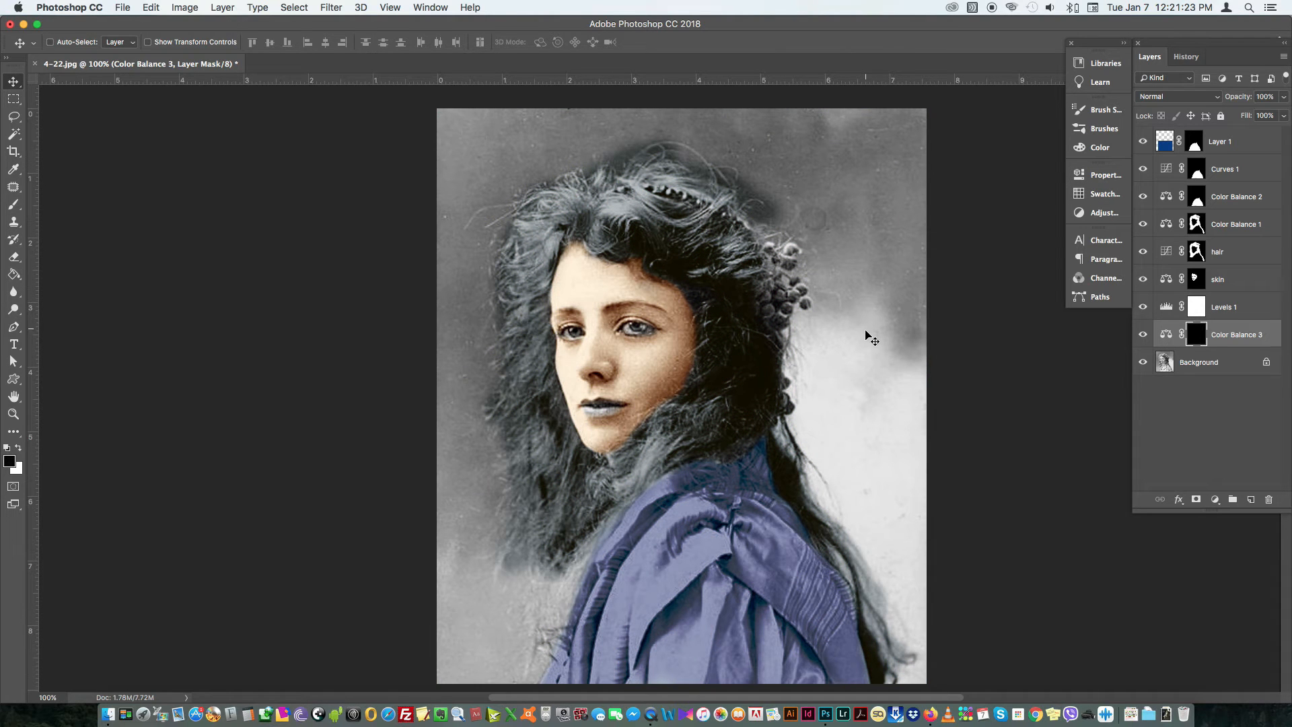
pyautogui.press('b')
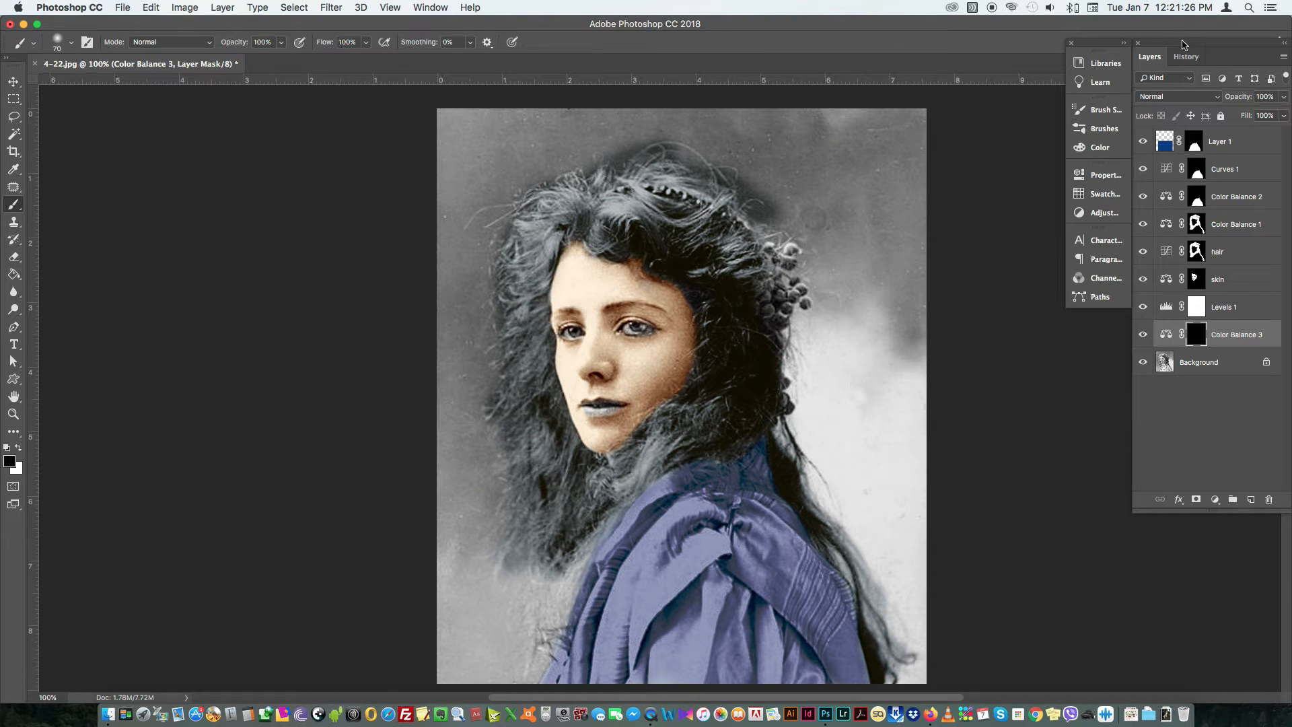
pyautogui.press('x')
pyautogui.moveTo(908, 117)
pyautogui.mouseDown()
pyautogui.moveTo(925, 217)
pyautogui.moveTo(865, 105)
pyautogui.moveTo(890, 229)
pyautogui.moveTo(811, 102)
pyautogui.moveTo(865, 205)
pyautogui.moveTo(762, 131)
pyautogui.moveTo(754, 148)
pyautogui.moveTo(726, 125)
pyautogui.moveTo(688, 130)
pyautogui.moveTo(786, 198)
pyautogui.moveTo(818, 211)
pyautogui.moveTo(833, 200)
pyautogui.moveTo(782, 175)
pyautogui.moveTo(790, 211)
pyautogui.moveTo(821, 225)
pyautogui.moveTo(833, 284)
pyautogui.moveTo(832, 334)
pyautogui.moveTo(810, 325)
pyautogui.moveTo(803, 341)
pyautogui.moveTo(813, 437)
pyautogui.moveTo(802, 429)
pyautogui.moveTo(830, 480)
pyautogui.moveTo(855, 454)
pyautogui.moveTo(824, 452)
pyautogui.moveTo(821, 428)
pyautogui.moveTo(831, 479)
pyautogui.moveTo(930, 643)
pyautogui.moveTo(925, 683)
pyautogui.moveTo(908, 682)
pyautogui.moveTo(931, 671)
pyautogui.moveTo(933, 508)
pyautogui.moveTo(903, 202)
pyautogui.moveTo(922, 585)
pyautogui.moveTo(897, 319)
pyautogui.moveTo(880, 392)
pyautogui.moveTo(895, 575)
pyautogui.moveTo(852, 309)
pyautogui.moveTo(839, 349)
pyautogui.moveTo(874, 493)
pyautogui.mouseUp()
pyautogui.press(']')
pyautogui.press(']')
pyautogui.press('[')
pyautogui.press('[')
pyautogui.press(']')
pyautogui.press('super+z')
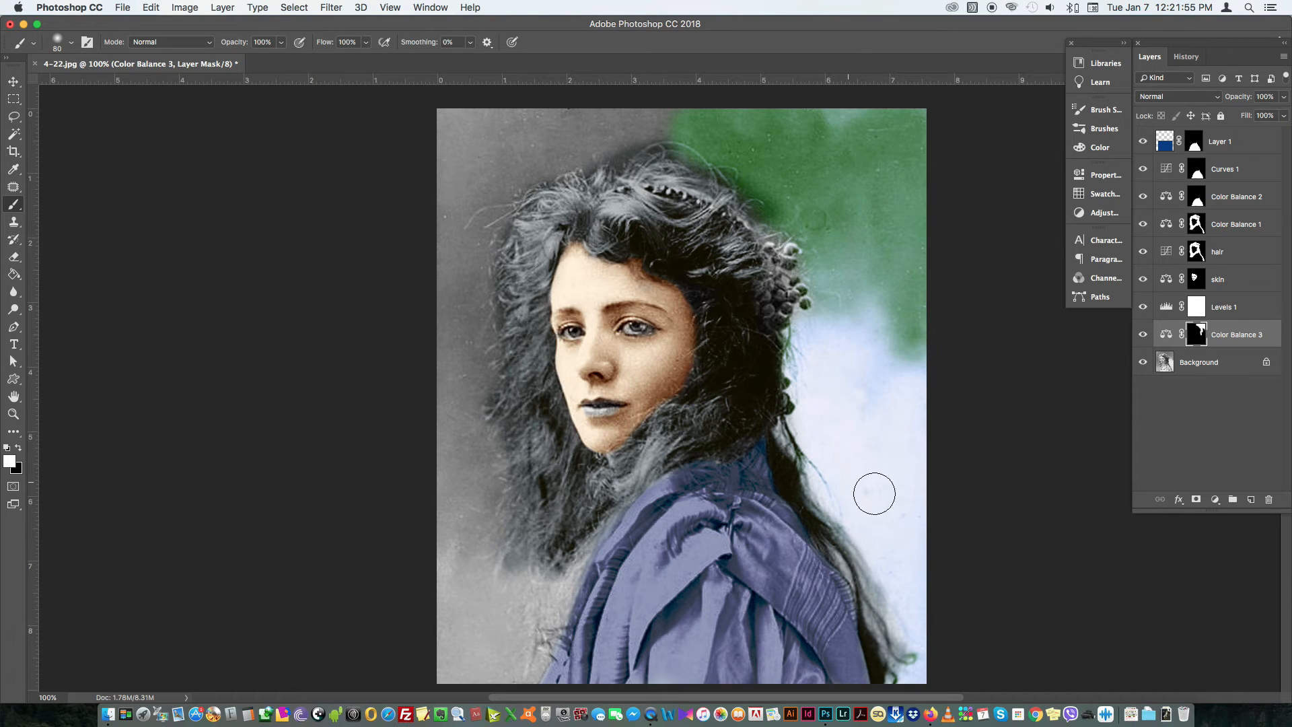
# Step: Paint the Color Balance 3 mask white over the backdrop above the hair and down the portrait's left side
pyautogui.scroll(3, 673, 158)
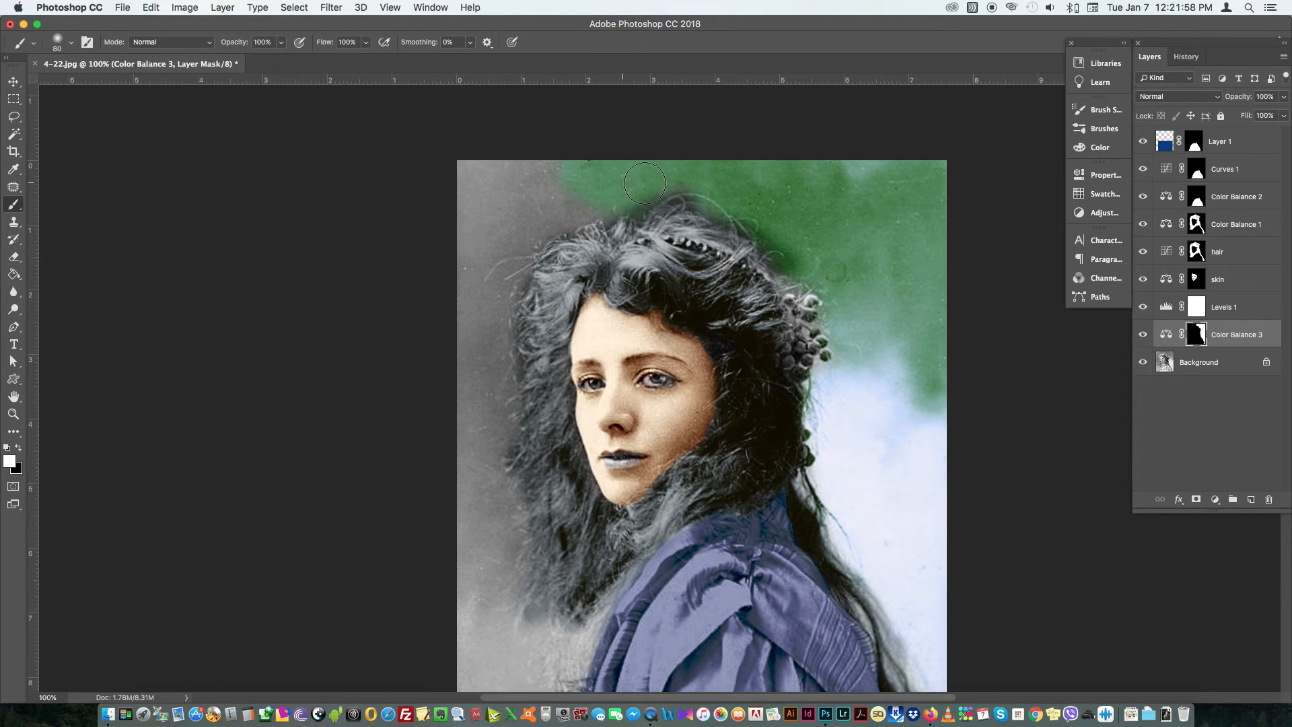
pyautogui.moveTo(592, 192)
pyautogui.mouseDown()
pyautogui.moveTo(569, 165)
pyautogui.moveTo(465, 167)
pyautogui.moveTo(480, 223)
pyautogui.moveTo(504, 238)
pyautogui.moveTo(544, 208)
pyautogui.moveTo(496, 258)
pyautogui.moveTo(508, 258)
pyautogui.moveTo(490, 338)
pyautogui.moveTo(500, 265)
pyautogui.mouseUp()
pyautogui.moveTo(487, 357); pyautogui.dragTo(494, 394)
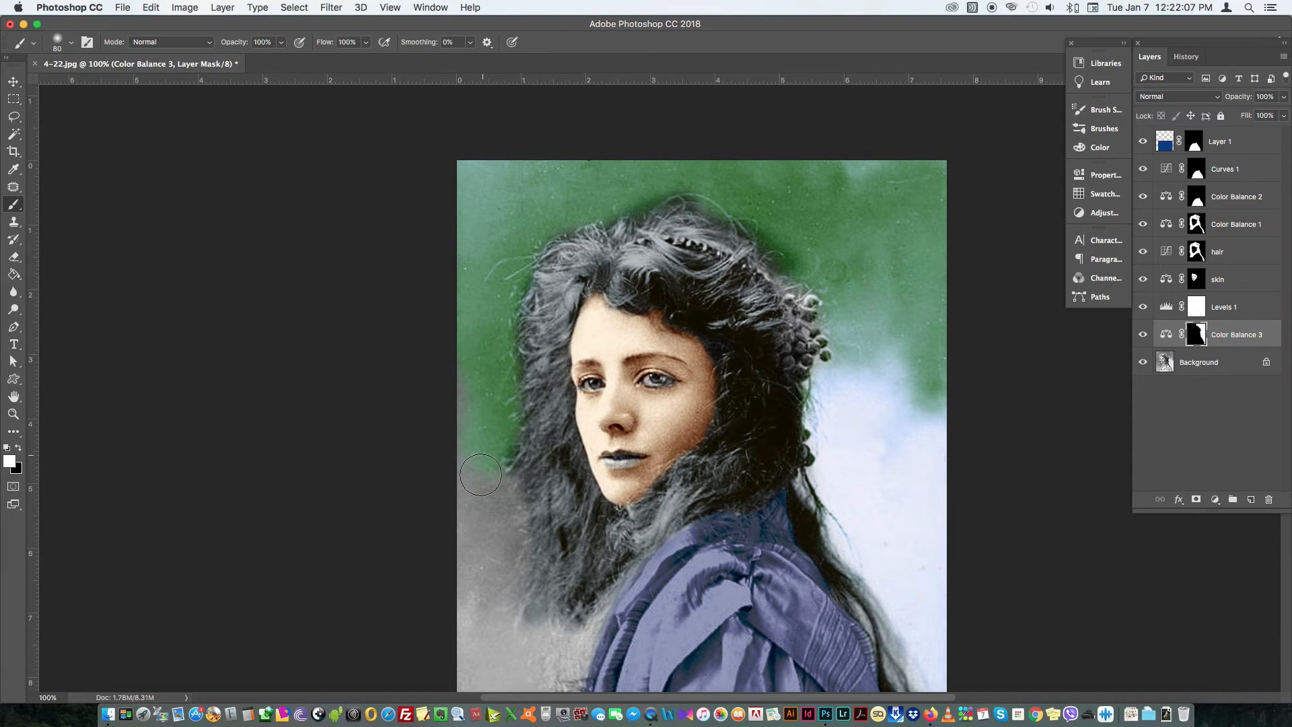
pyautogui.scroll(-5, 471, 424)
pyautogui.press(']')
pyautogui.press(']')
pyautogui.press(']')
pyautogui.moveTo(456, 347)
pyautogui.mouseDown()
pyautogui.moveTo(466, 419)
pyautogui.moveTo(474, 370)
pyautogui.moveTo(483, 436)
pyautogui.moveTo(484, 559)
pyautogui.moveTo(500, 545)
pyautogui.moveTo(533, 589)
pyautogui.mouseUp()
pyautogui.press('[')
pyautogui.press('[')
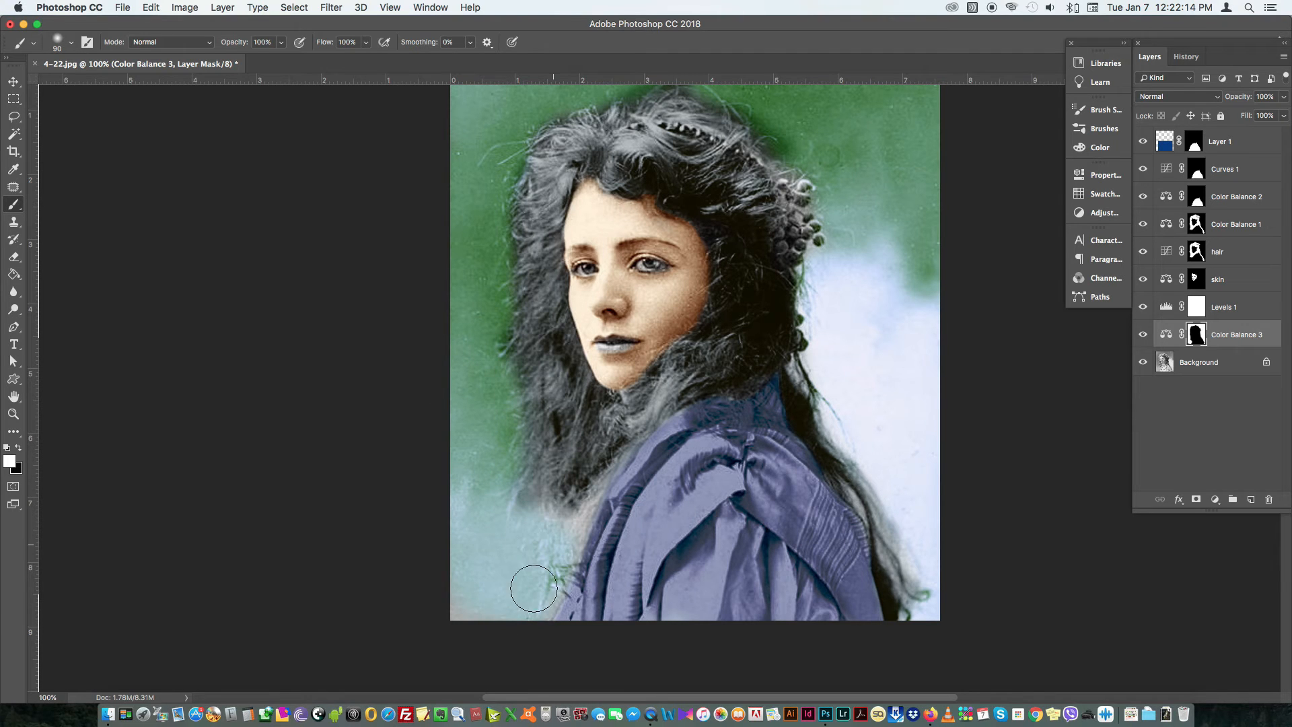
# Step: Paint the Color Balance 3 mask white over the remaining lower-left backdrop, using a smaller brush between the hair and shoulder
pyautogui.press(']')
pyautogui.press(']')
pyautogui.press(']')
pyautogui.moveTo(536, 528); pyautogui.dragTo(536, 547)
pyautogui.press('[')
pyautogui.press('[')
pyautogui.press('[')
pyautogui.press('[')
pyautogui.press('[')
pyautogui.press('[')
pyautogui.press('[')
pyautogui.press('[')
pyautogui.press('[')
pyautogui.moveTo(582, 498)
pyautogui.mouseDown()
pyautogui.moveTo(604, 464)
pyautogui.moveTo(584, 469)
pyautogui.mouseUp()
# Step: Create a blank layer above Color Balance 3, then rename the adjustment layer BG and the blank layer BG Add
pyautogui.scroll(3, 799, 403)
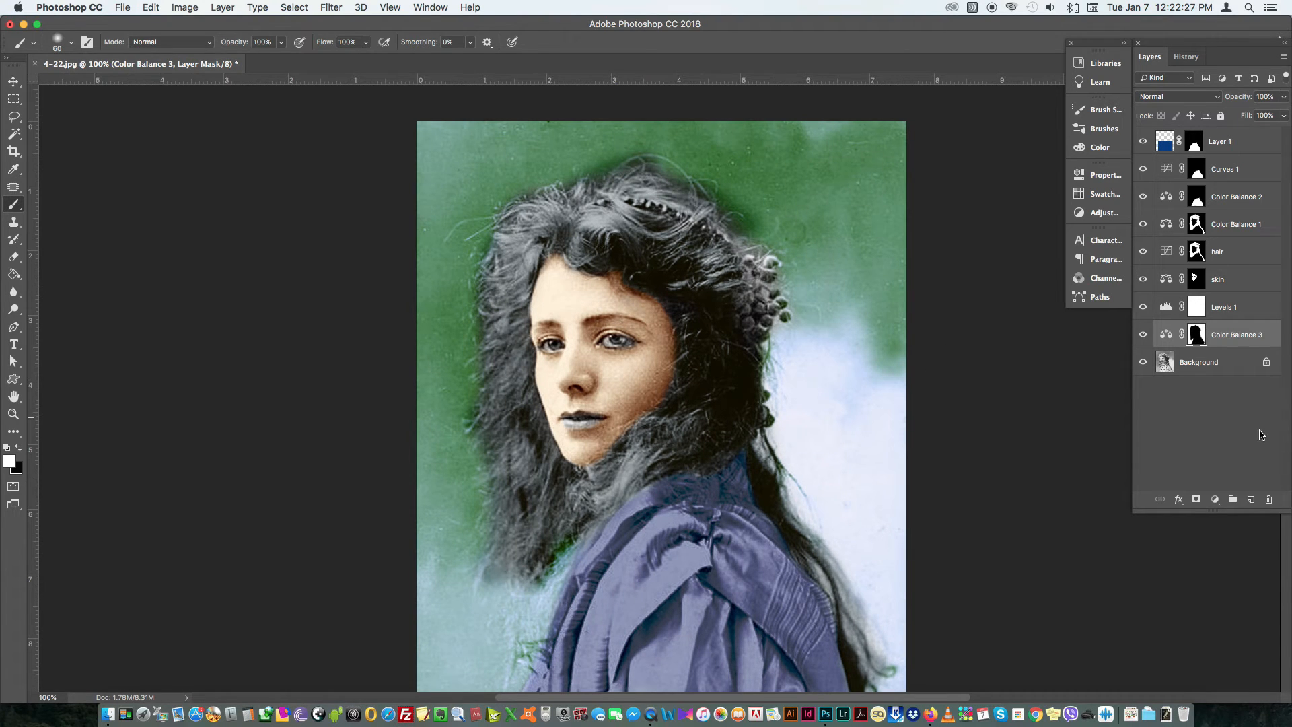
pyautogui.click(1250, 499)
pyautogui.doubleClick(1235, 362)
pyautogui.write('BG')
pyautogui.press('Return')
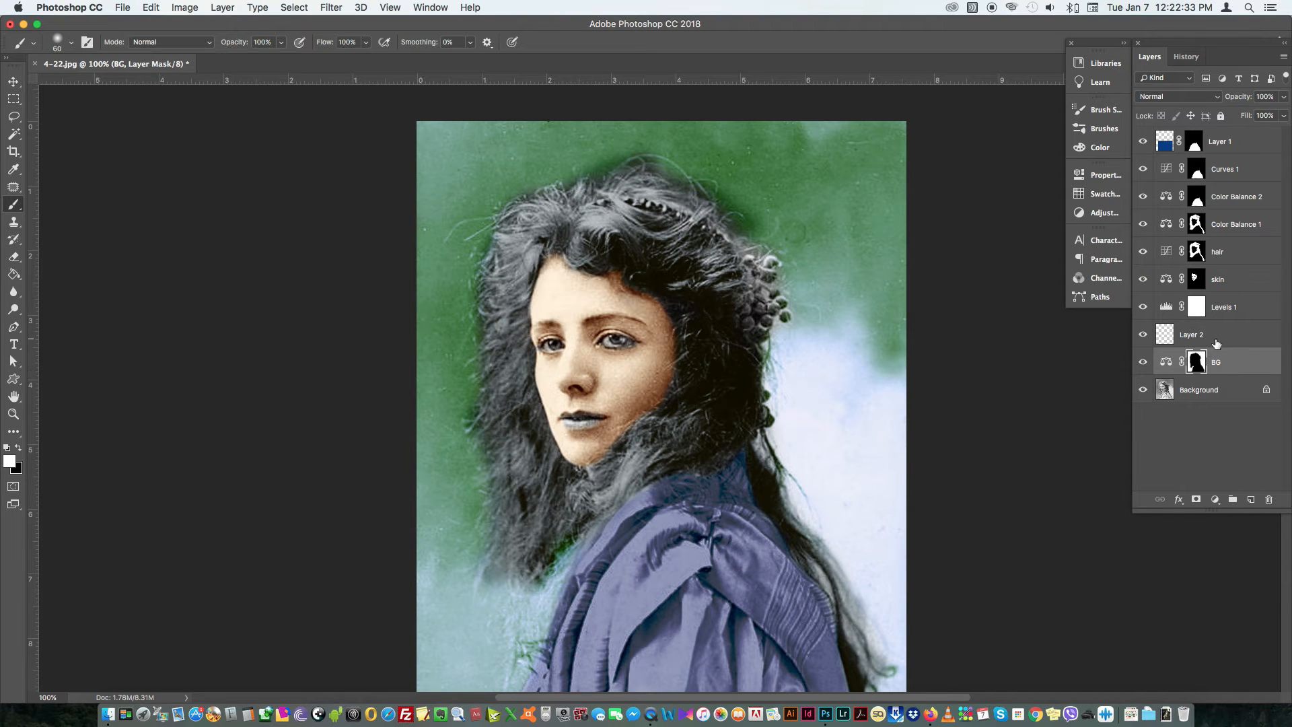
pyautogui.click(1205, 339)
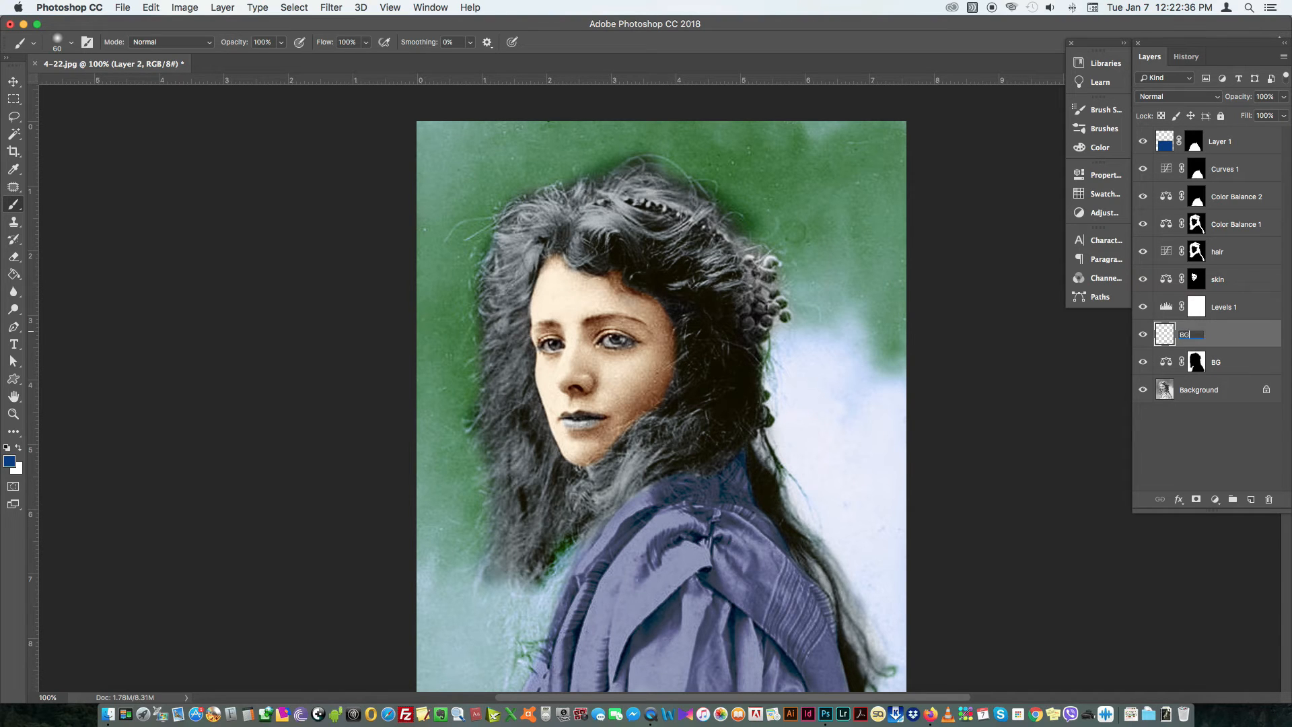
# Step: Set the foreground color to yellow #dac800 for the Brush tool
pyautogui.moveTo(731, 481); pyautogui.dragTo(725, 454)
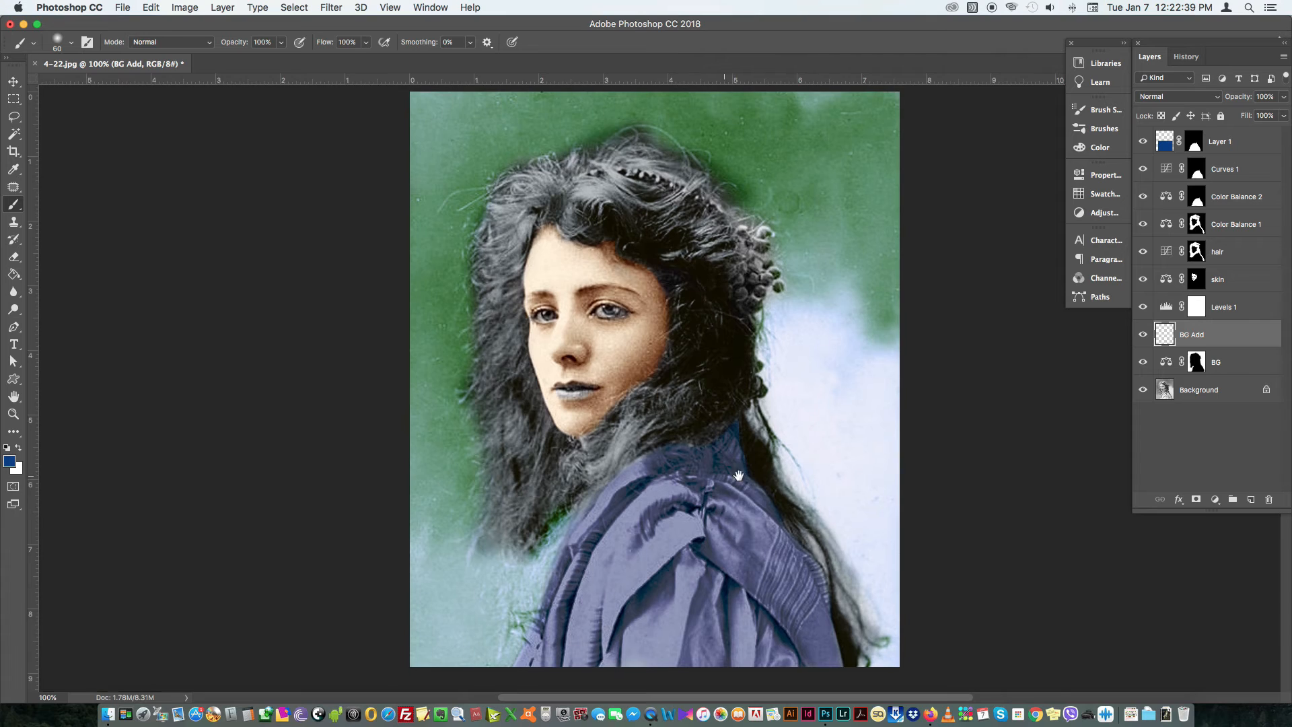
pyautogui.press('z')
pyautogui.keyDown('alt'); pyautogui.click(667, 401); pyautogui.keyUp('alt')
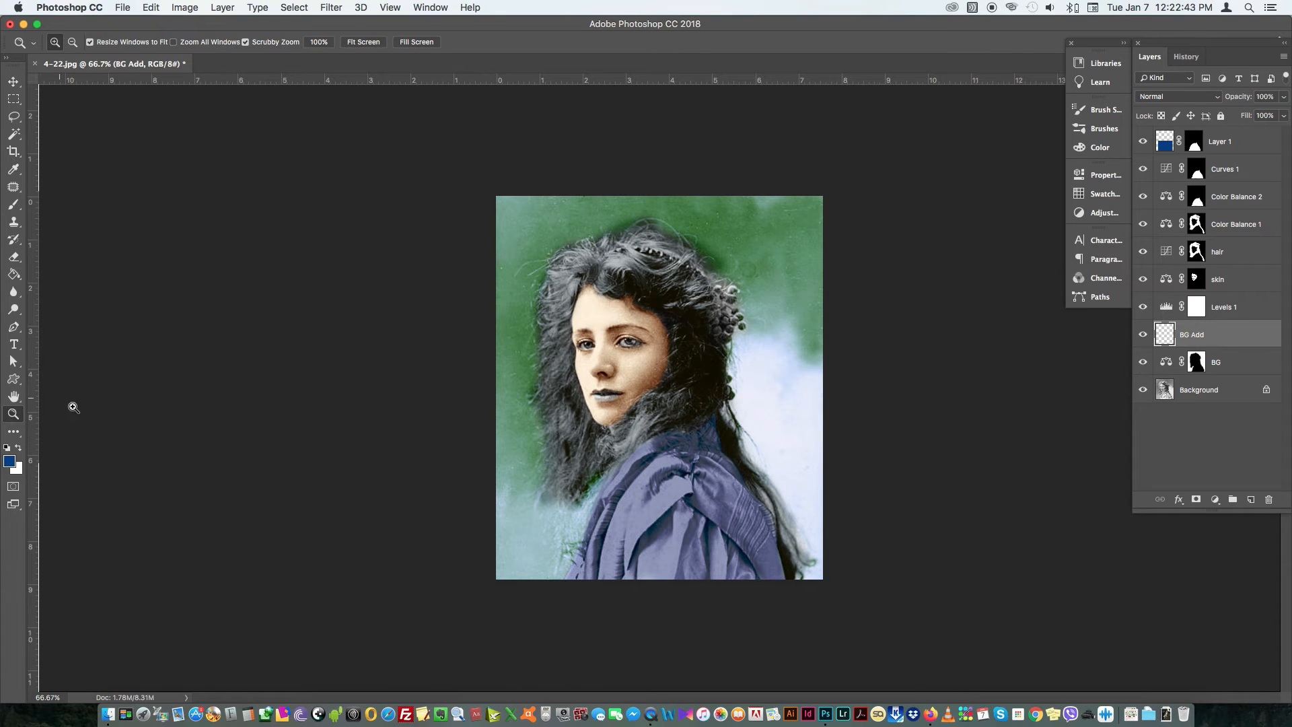
pyautogui.press('b')
pyautogui.click(10, 463)
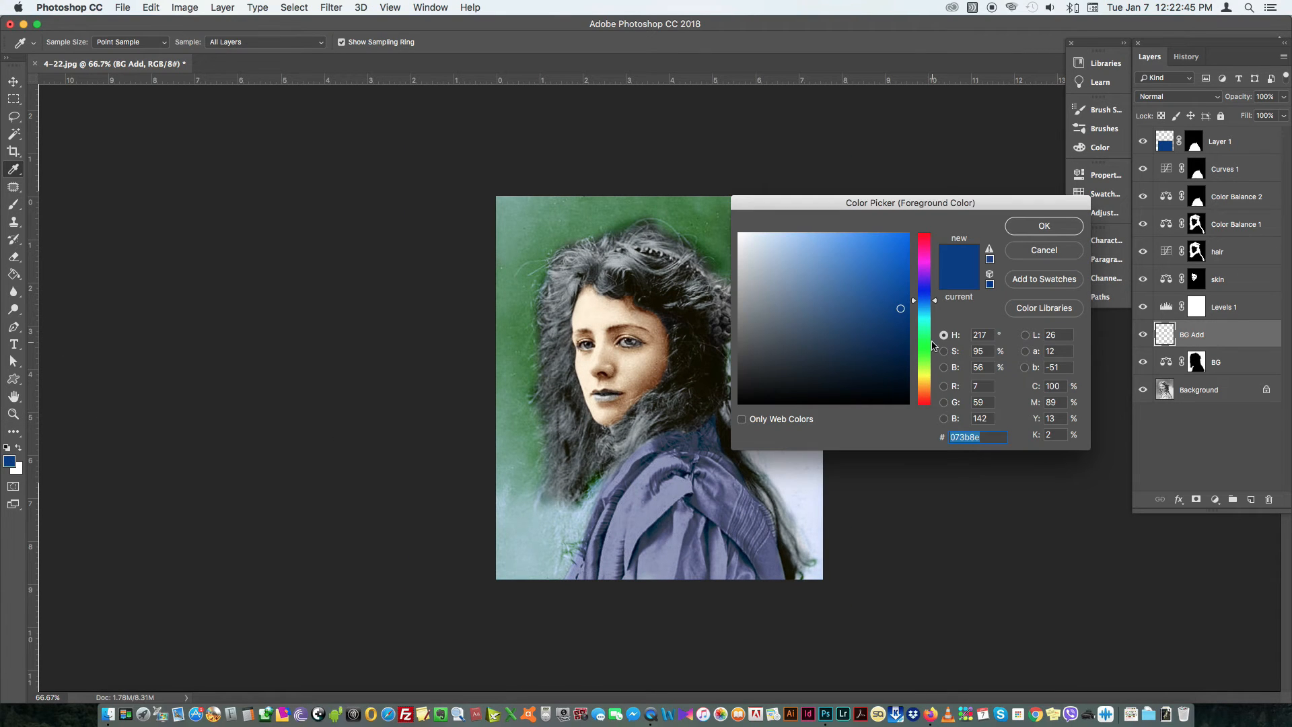
pyautogui.click(789, 422)
pyautogui.click(929, 378)
pyautogui.click(776, 420)
pyautogui.moveTo(881, 273)
pyautogui.mouseDown()
pyautogui.moveTo(885, 287)
pyautogui.moveTo(898, 256)
pyautogui.mouseUp()
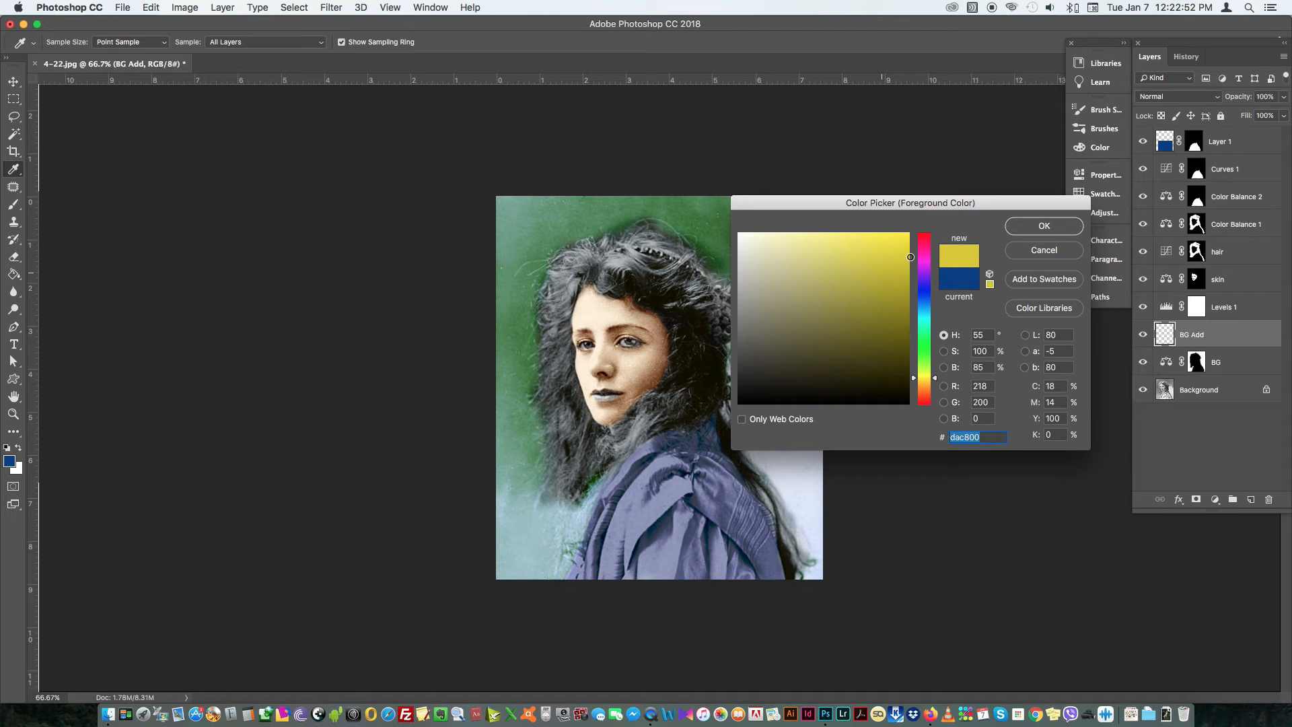
pyautogui.press('Return')
pyautogui.press('b')
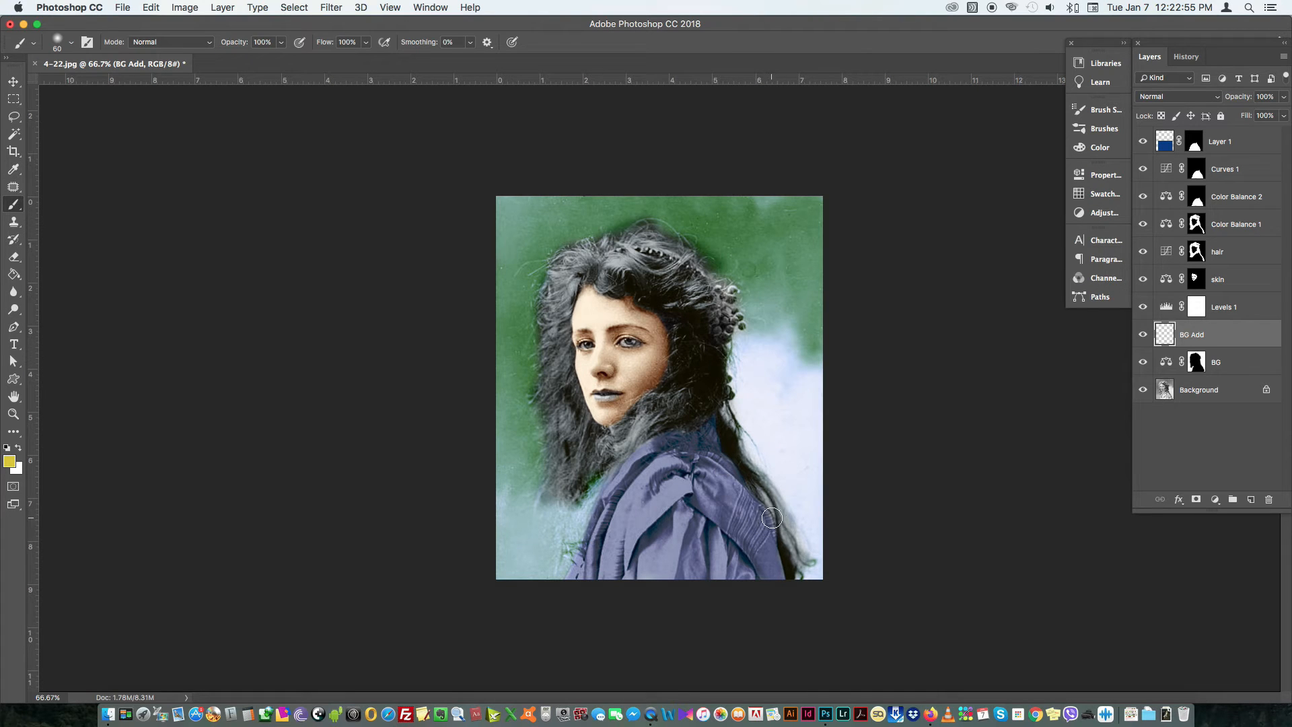
# Step: Paint yellow on the BG Add layer along the backdrop's outer edges and the light area beside the shoulder, using a brush up to 200 px
pyautogui.press('p')
pyautogui.press('b')
pyautogui.press(']')
pyautogui.press(']')
pyautogui.press(']')
pyautogui.press(']')
pyautogui.moveTo(838, 289)
pyautogui.mouseDown()
pyautogui.moveTo(841, 411)
pyautogui.moveTo(773, 346)
pyautogui.moveTo(784, 471)
pyautogui.mouseUp()
pyautogui.press(']')
pyautogui.moveTo(476, 374)
pyautogui.mouseDown()
pyautogui.moveTo(477, 413)
pyautogui.moveTo(489, 364)
pyautogui.moveTo(452, 228)
pyautogui.moveTo(470, 189)
pyautogui.mouseUp()
pyautogui.moveTo(491, 514)
pyautogui.mouseDown()
pyautogui.moveTo(463, 563)
pyautogui.moveTo(484, 607)
pyautogui.mouseUp()
pyautogui.moveTo(772, 176); pyautogui.dragTo(753, 176)
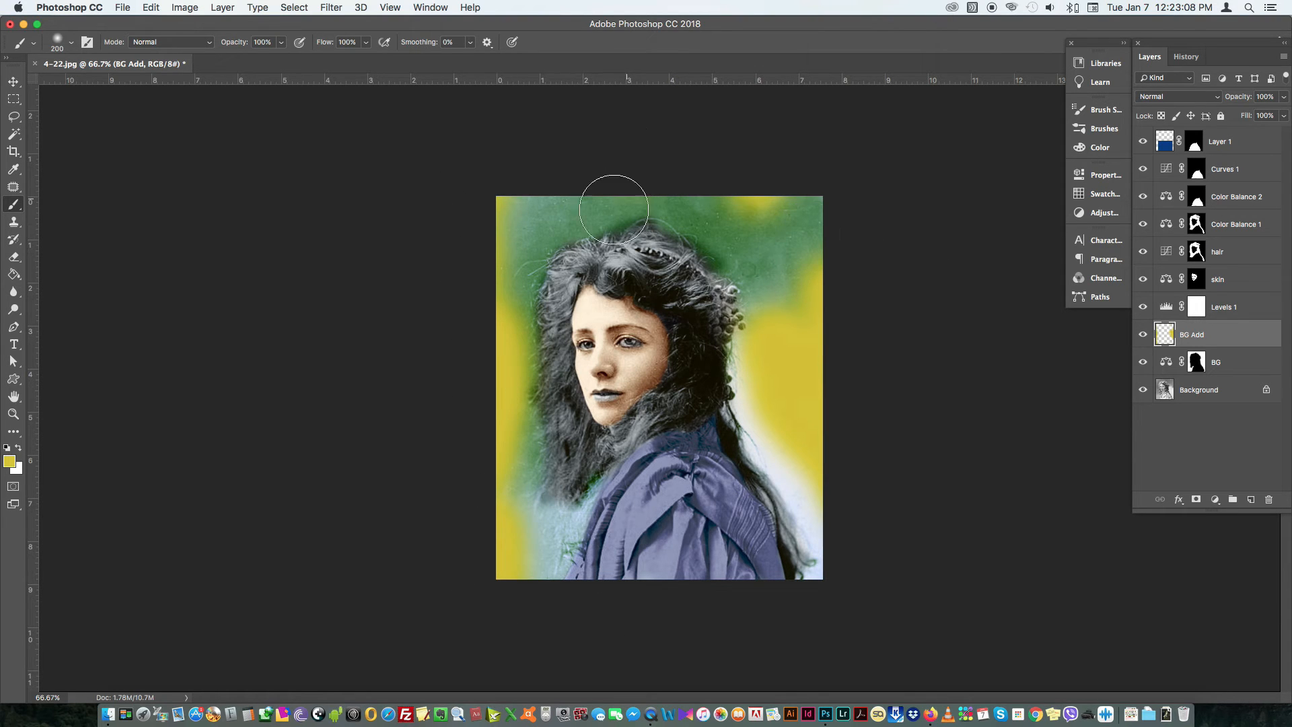
# Step: Set the BG Add layer's blend mode to Color and its opacity to 29%
pyautogui.press('v')
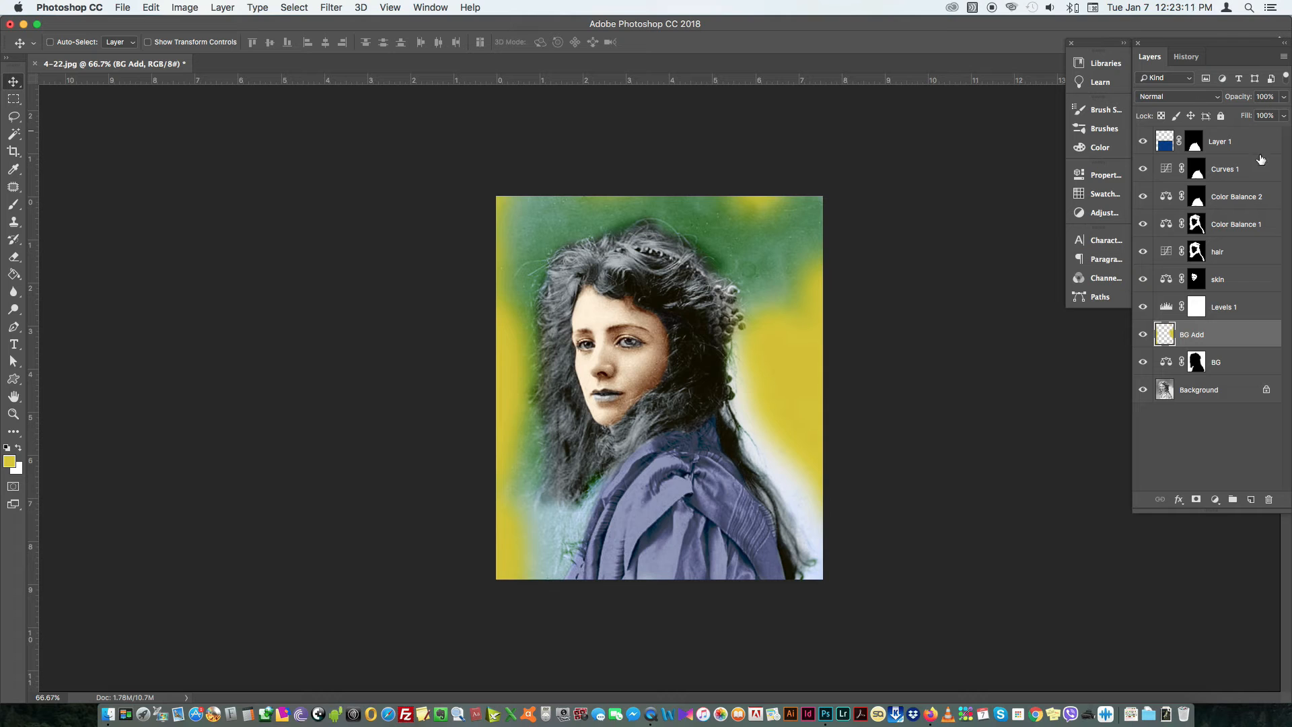
pyautogui.click(1210, 96)
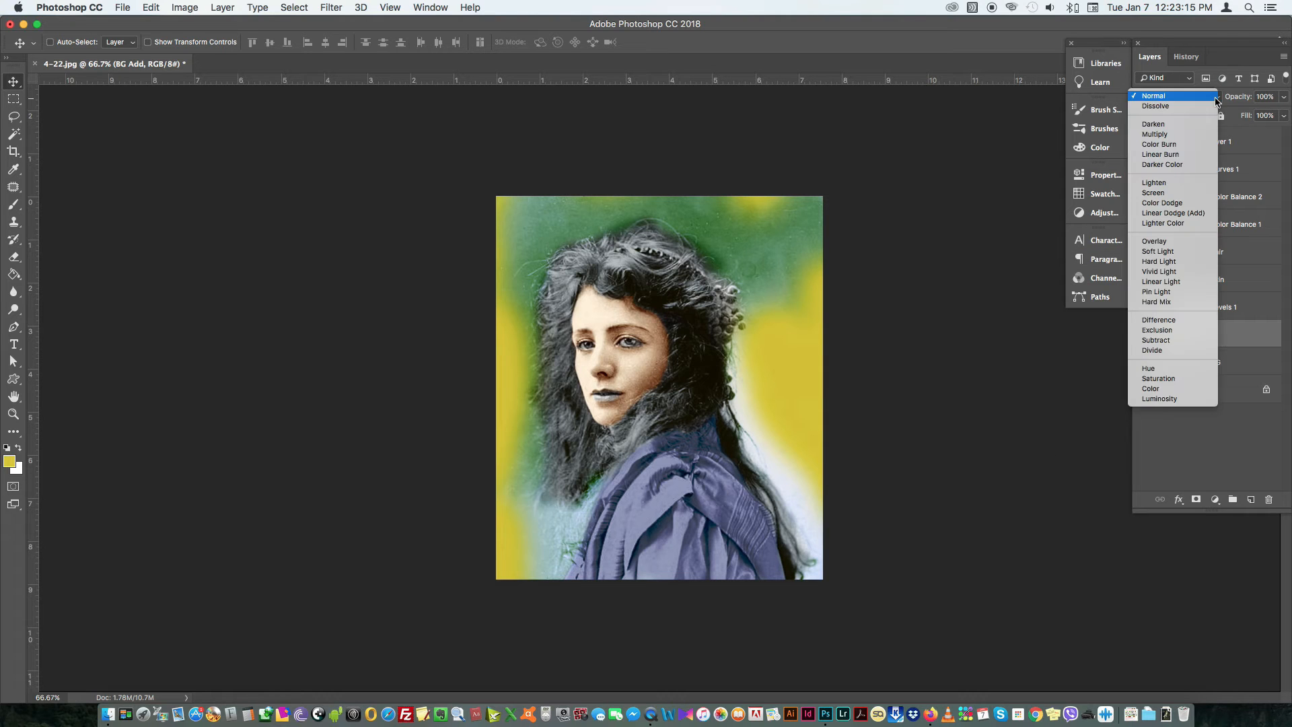
pyautogui.click(1180, 382)
pyautogui.click(1283, 99)
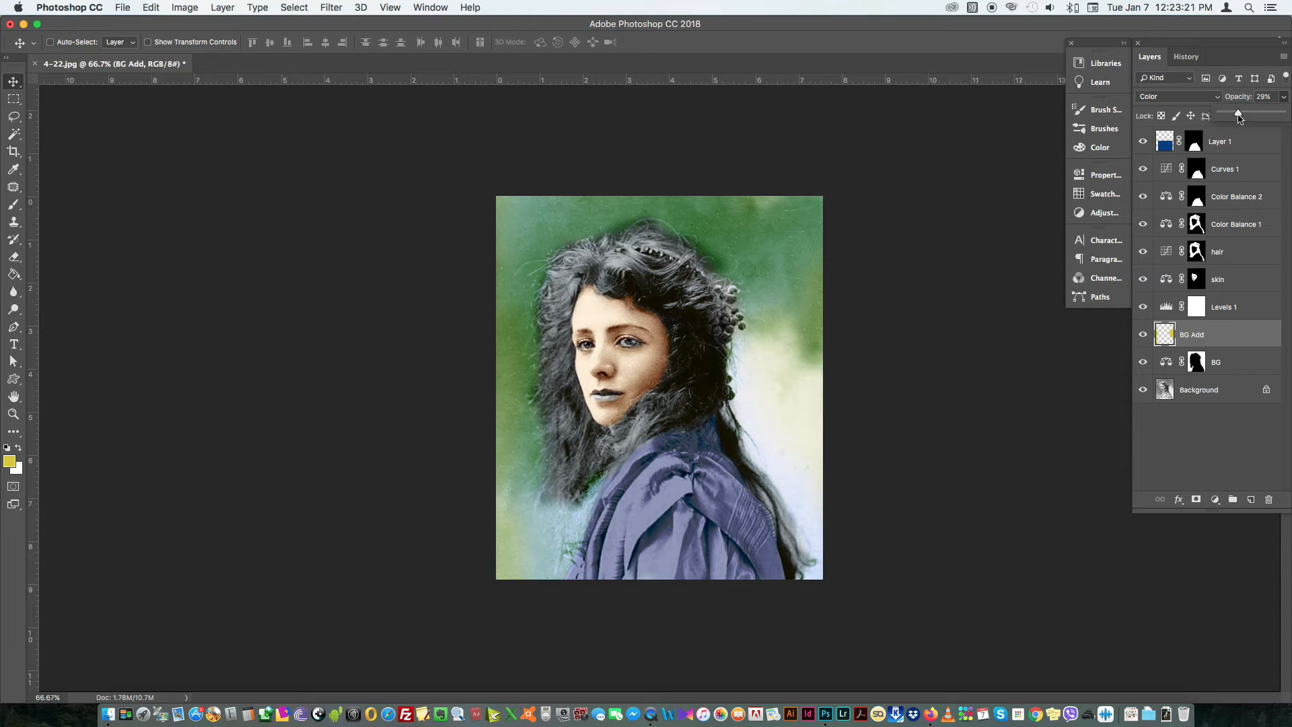
# Step: Erase the yellow along the portrait's left edge on BG Add with a 300 px Eraser
pyautogui.press('e')
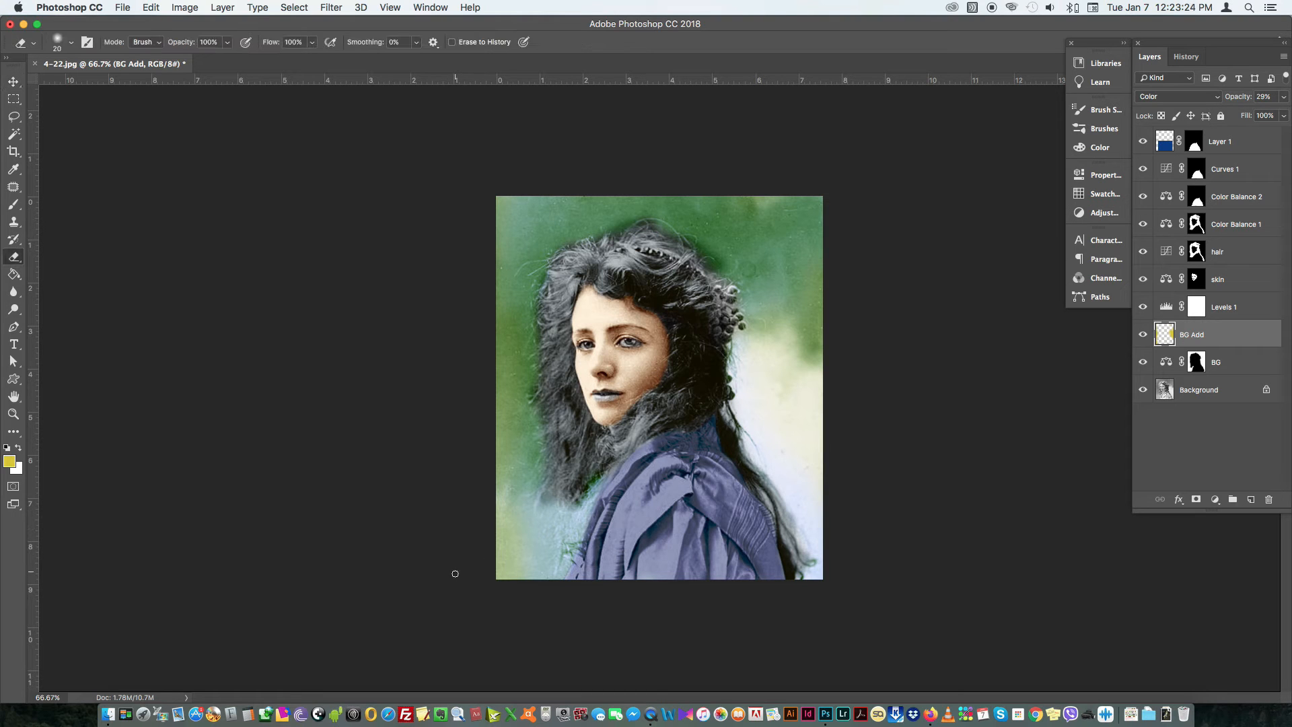
pyautogui.press(']')
pyautogui.press(']')
pyautogui.press(']')
pyautogui.press(']')
pyautogui.press(']')
pyautogui.press(']')
pyautogui.press(']')
pyautogui.press(']')
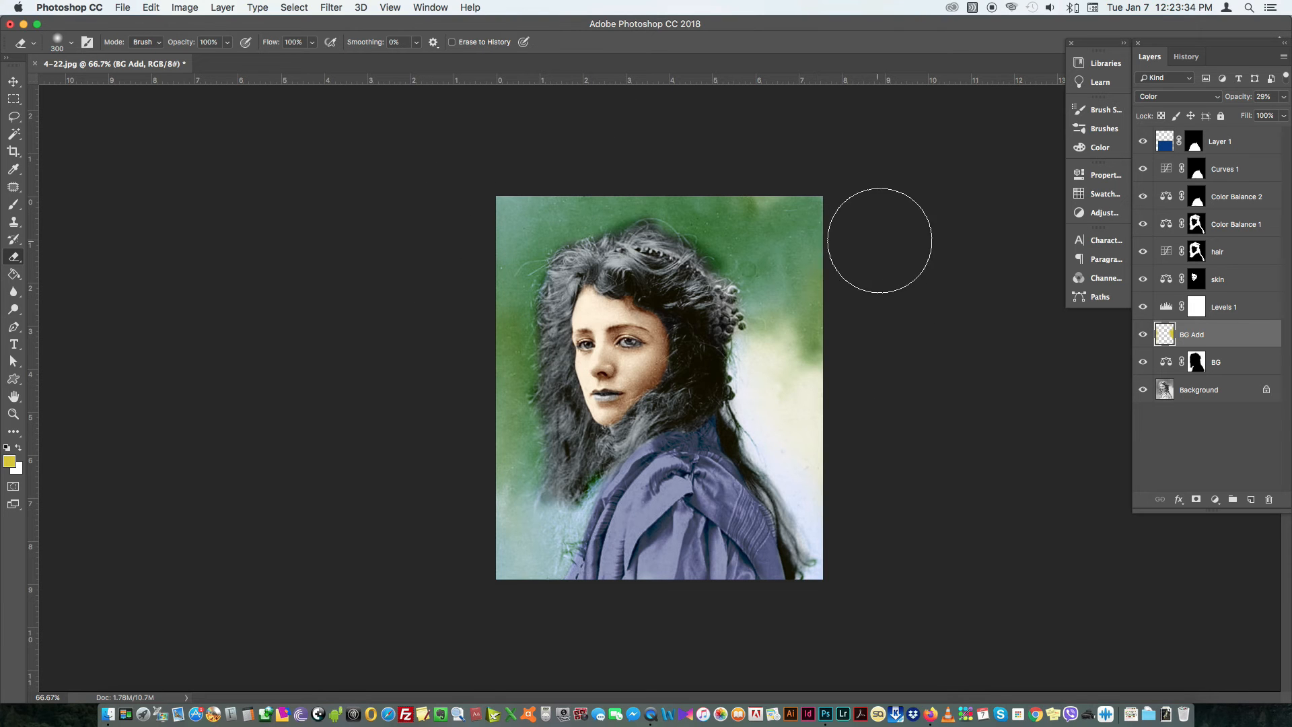
# Step: Hide the Color Balance 1 layer and toggle the hair adjustment off and on to compare its effect
pyautogui.press('v')
pyautogui.click(1196, 224)
pyautogui.click(1143, 227)
pyautogui.click(1143, 252)
pyautogui.click(1143, 251)
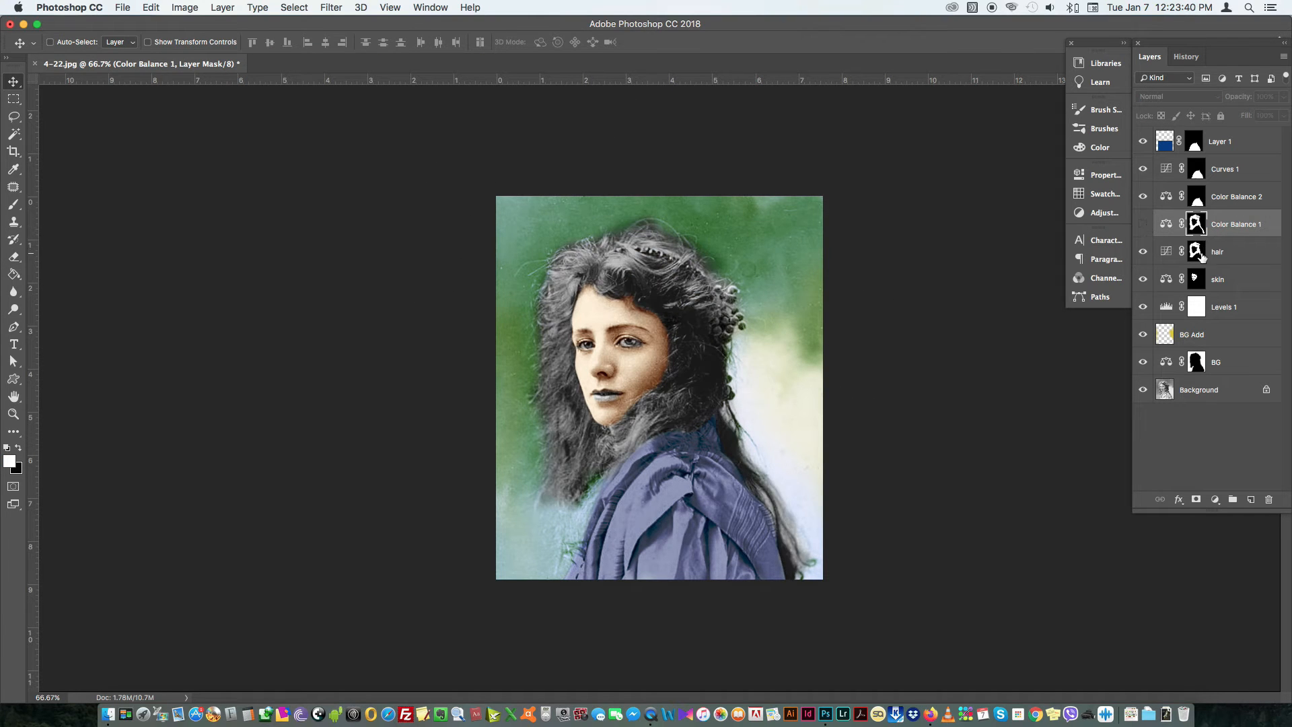
# Step: Paint the hair layer's mask black along the upper outline of the hair with a 40 px brush
pyautogui.click(1196, 252)
pyautogui.press('z')
pyautogui.click(759, 273)
pyautogui.moveTo(758, 273); pyautogui.dragTo(721, 355)
pyautogui.press('e')
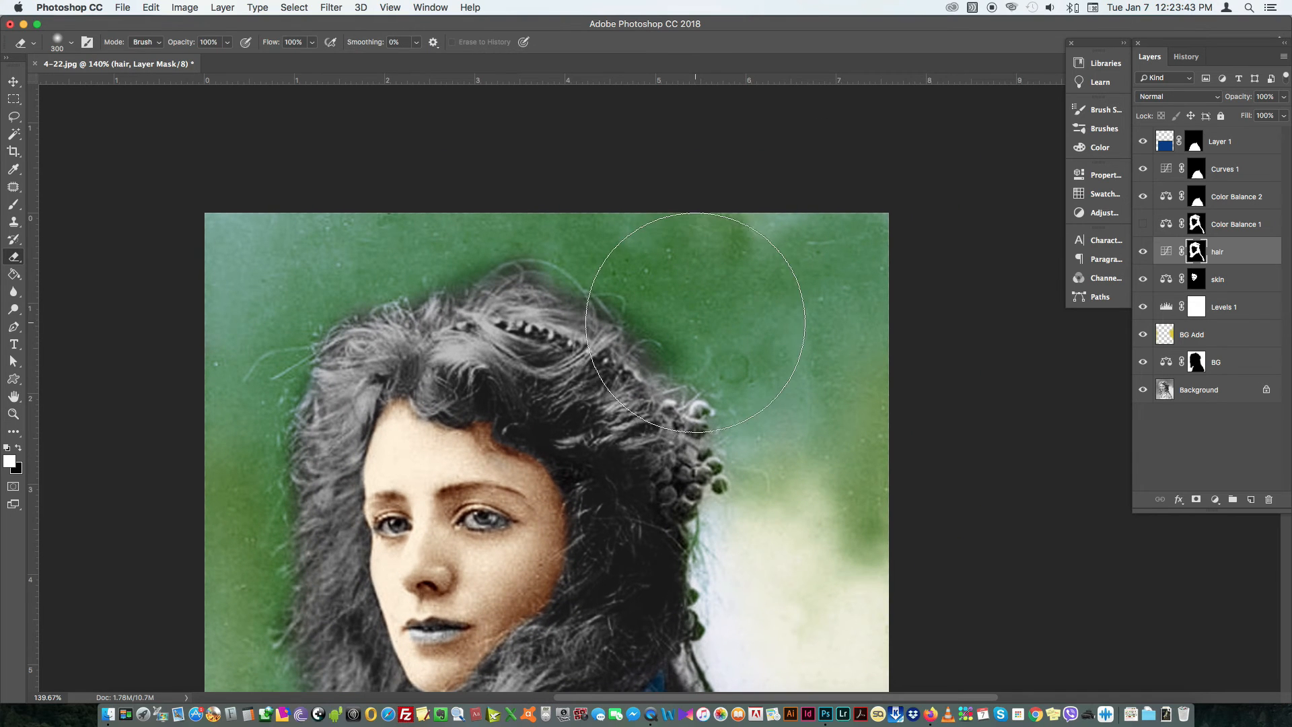
pyautogui.press('b')
pyautogui.press('[')
pyautogui.press('[')
pyautogui.press('[')
pyautogui.press('[')
pyautogui.press('[')
pyautogui.press('[')
pyautogui.press('[')
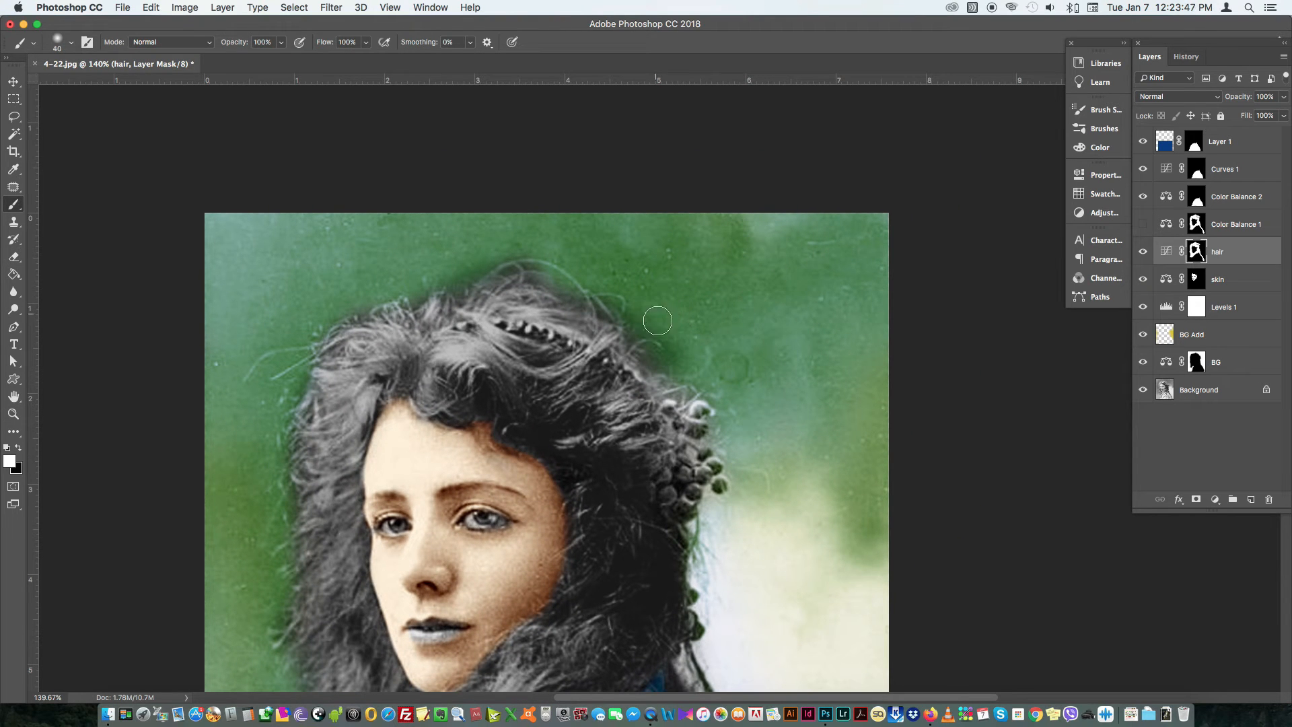
pyautogui.press('x')
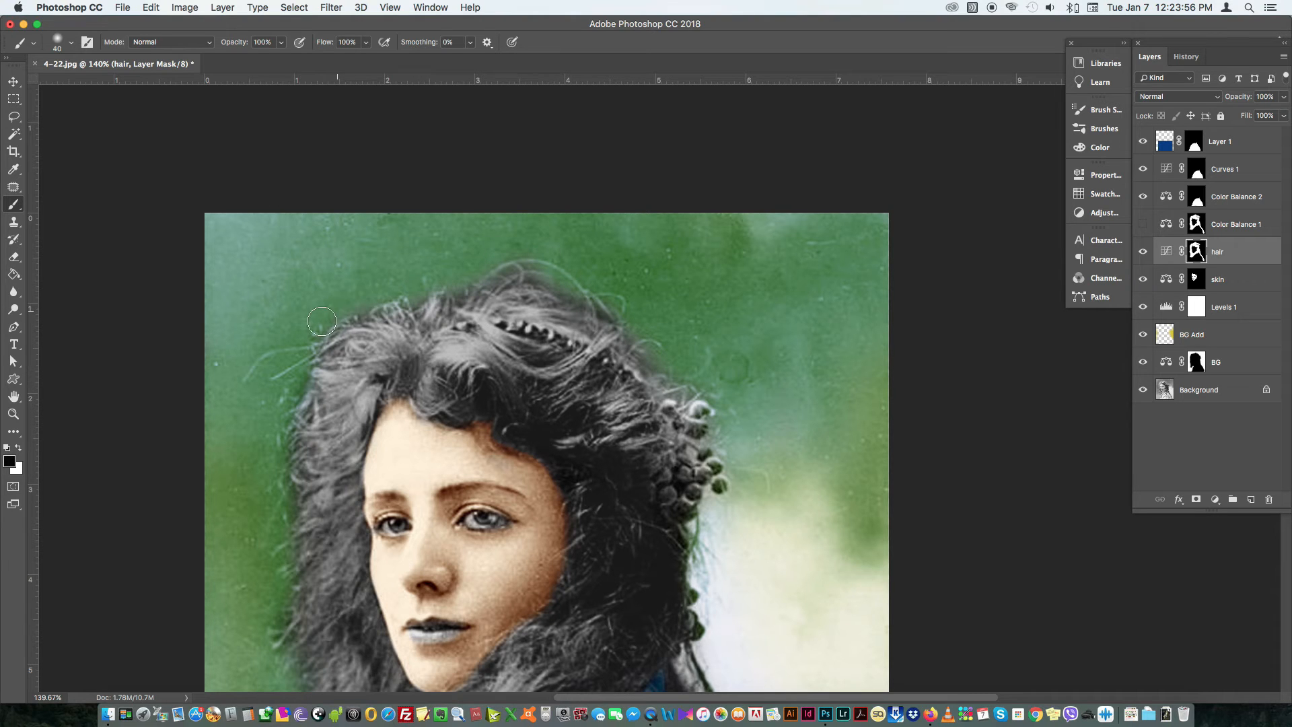
# Step: Paint the hair layer's mask black down the hair's left side and around its lower ends, enlarging the brush to 80 px
pyautogui.scroll(-5, 301, 348)
pyautogui.hscroll(-3, 301, 348)
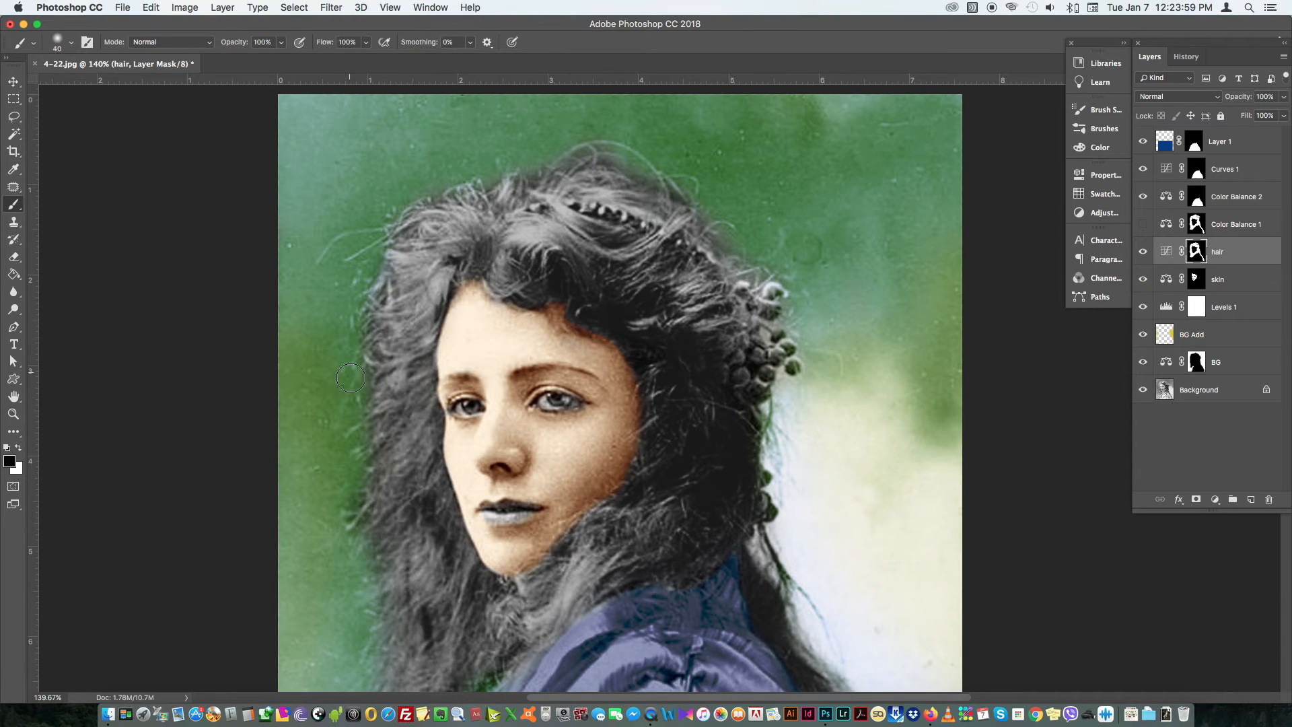
pyautogui.scroll(-6, 346, 482)
pyautogui.hscroll(-2, 346, 482)
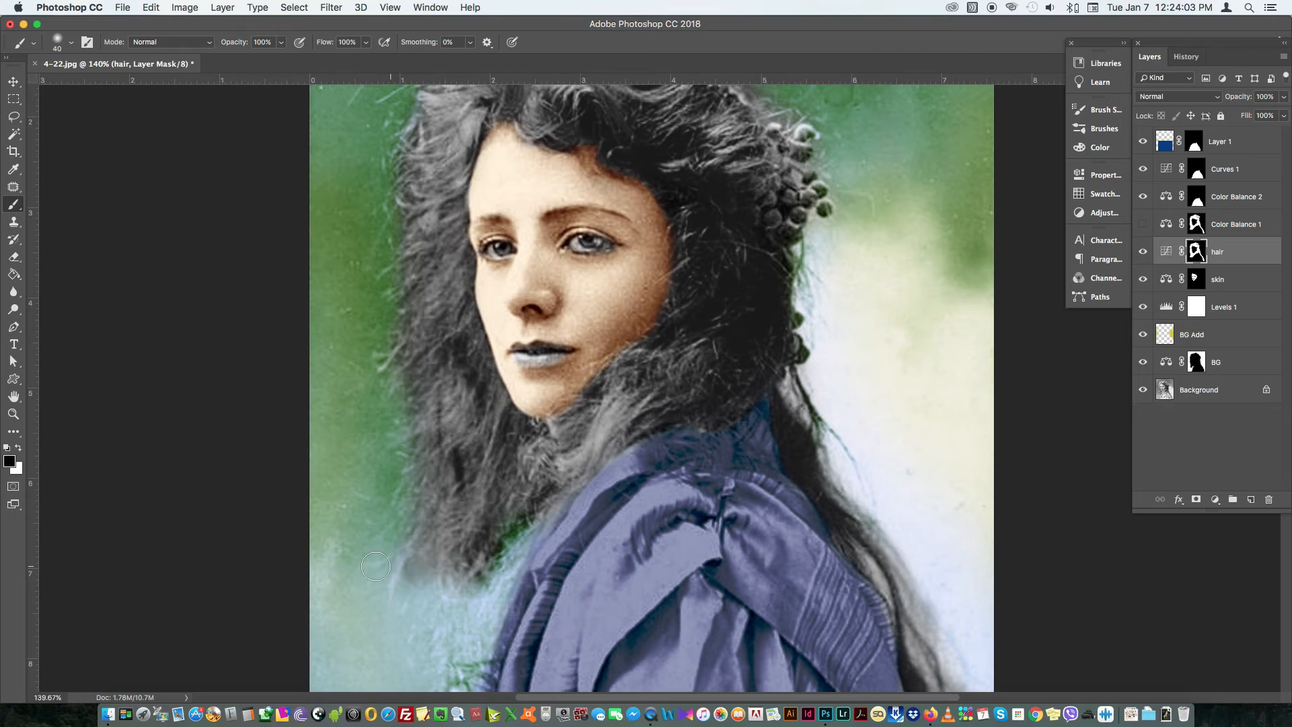
pyautogui.press(']')
pyautogui.press(']')
pyautogui.press(']')
pyautogui.press(']')
pyautogui.press(']')
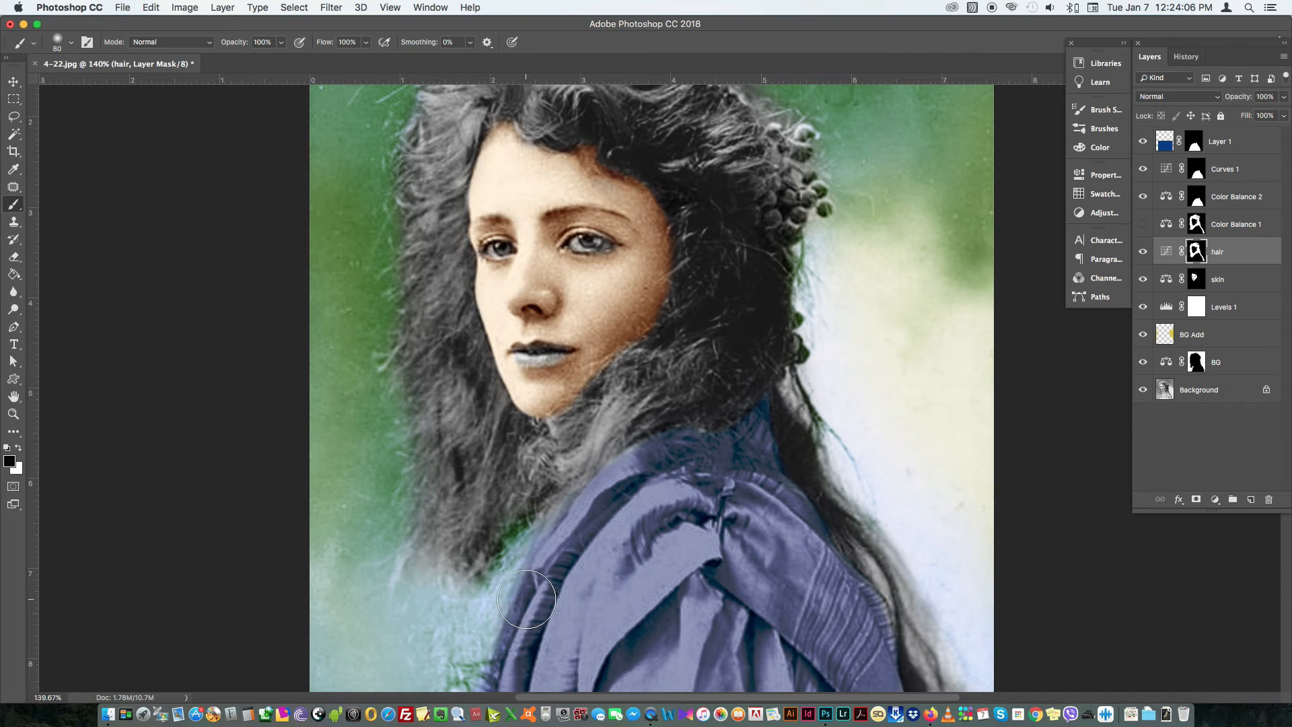
pyautogui.press('[')
pyautogui.press('[')
pyautogui.press('[')
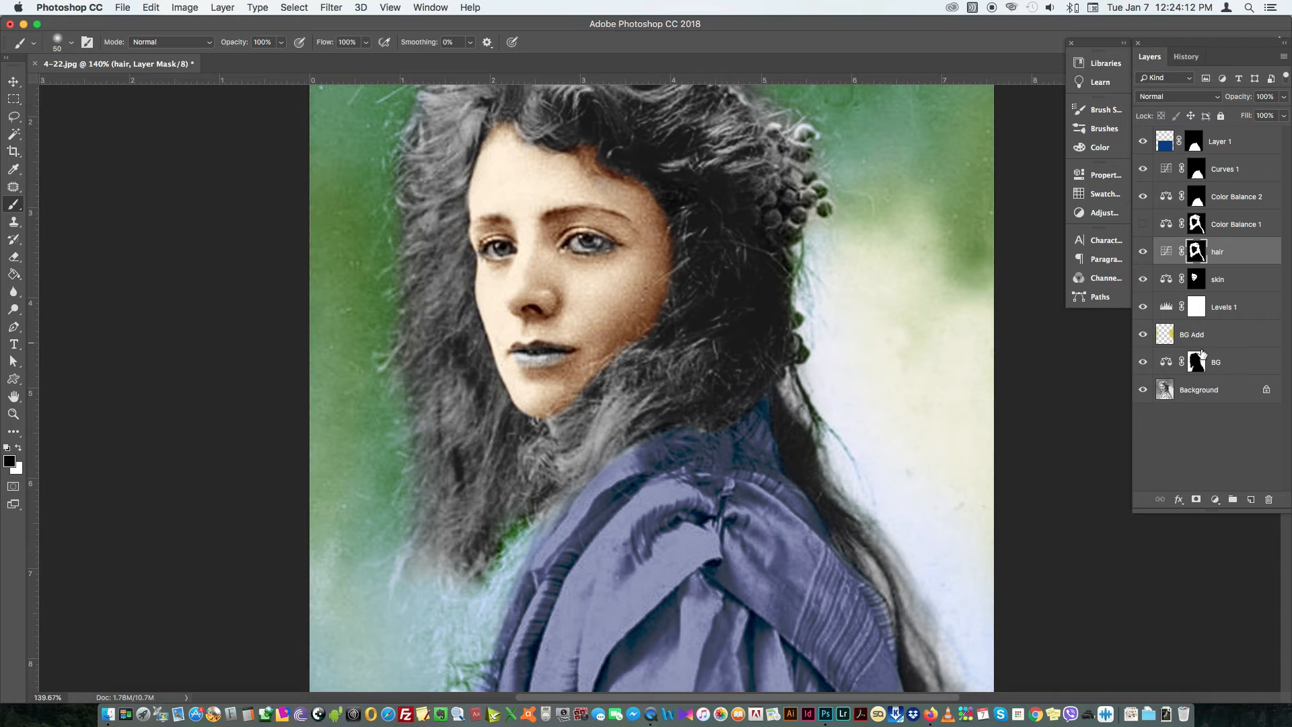
# Step: Paint the BG layer's mask black over the green fringe between the hair and shoulder with a 50 px brush
pyautogui.click(1200, 356)
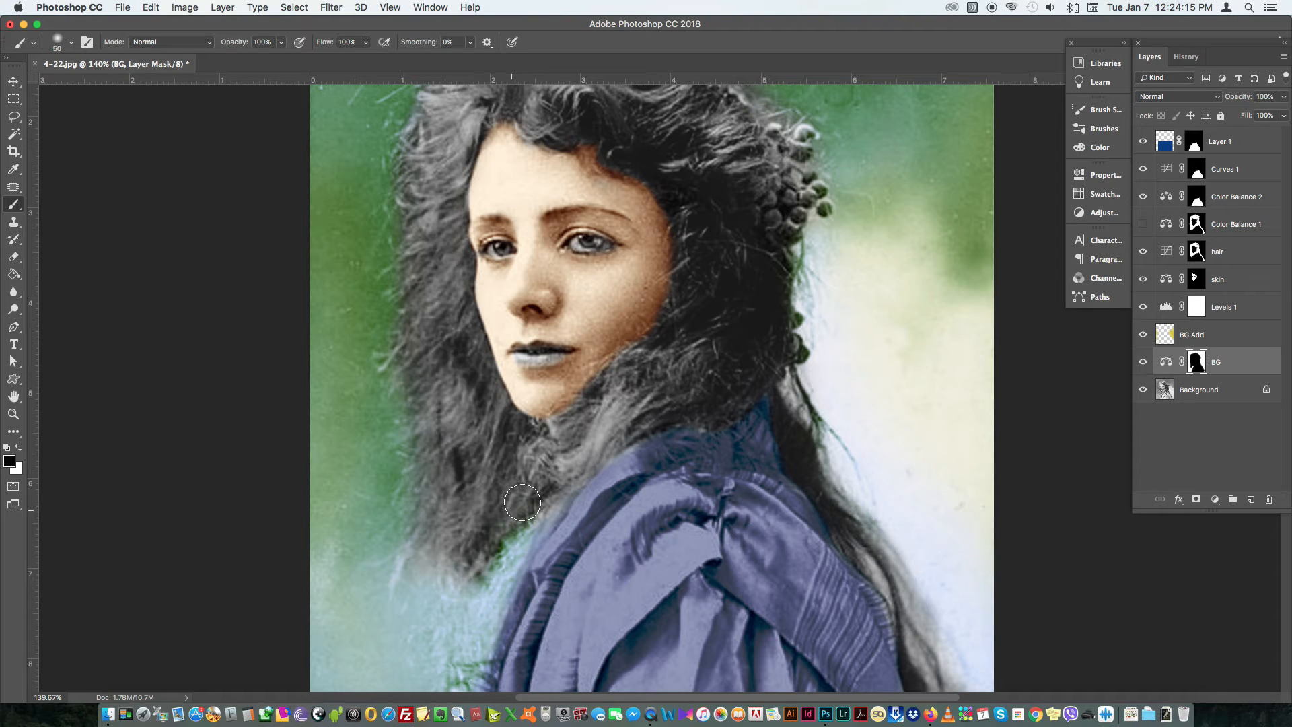
pyautogui.press('v')
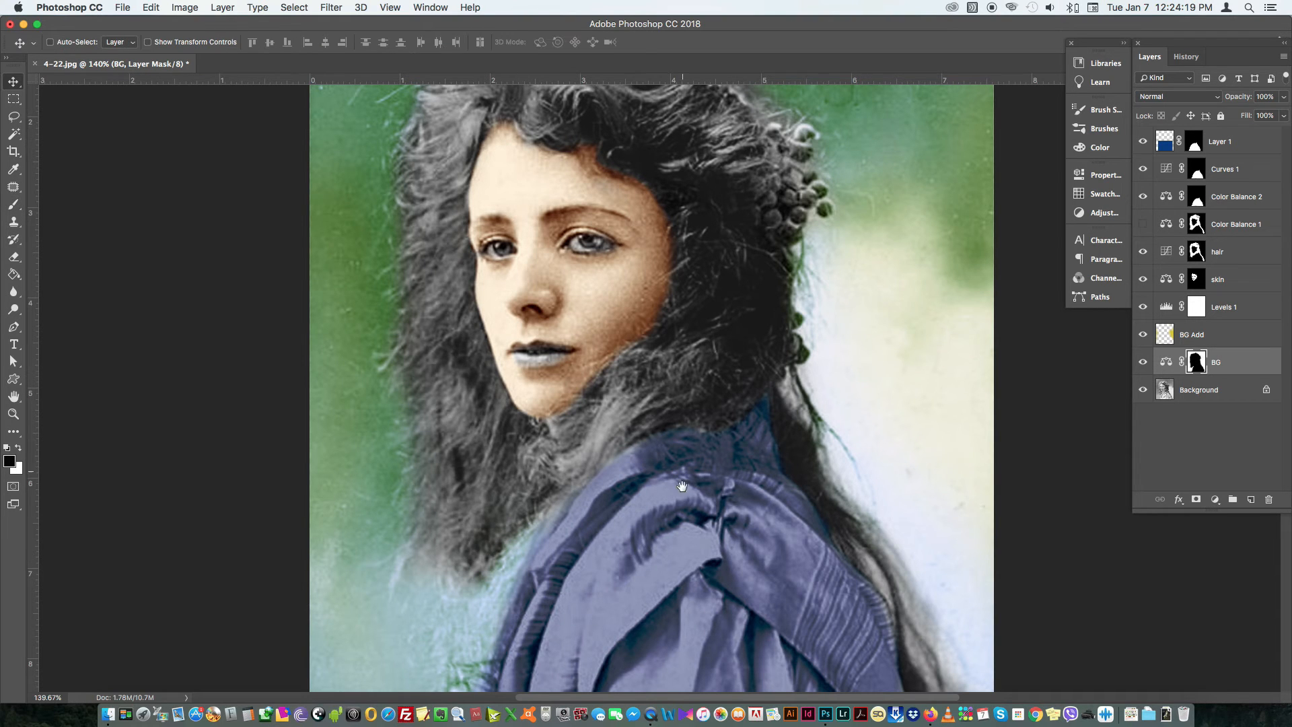
pyautogui.moveTo(681, 485); pyautogui.dragTo(683, 516)
# Step: Show the Color Balance 1 layer and replace its mask with a copy of the hair layer's mask
pyautogui.click(1144, 225)
pyautogui.moveTo(1196, 253); pyautogui.dragTo(1197, 225)
pyautogui.click(746, 246)
pyautogui.press('z')
pyautogui.scroll(-5, 855, 381)
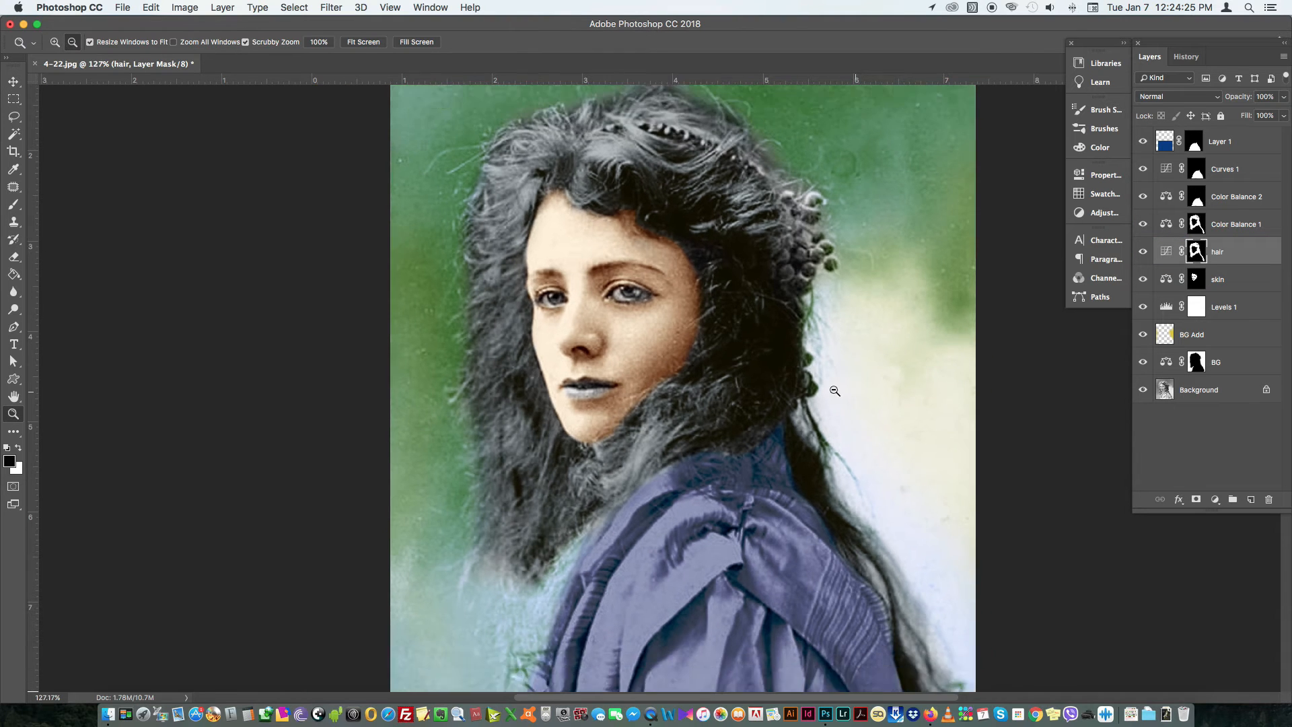
pyautogui.moveTo(737, 529); pyautogui.dragTo(659, 556)
pyautogui.press('v')
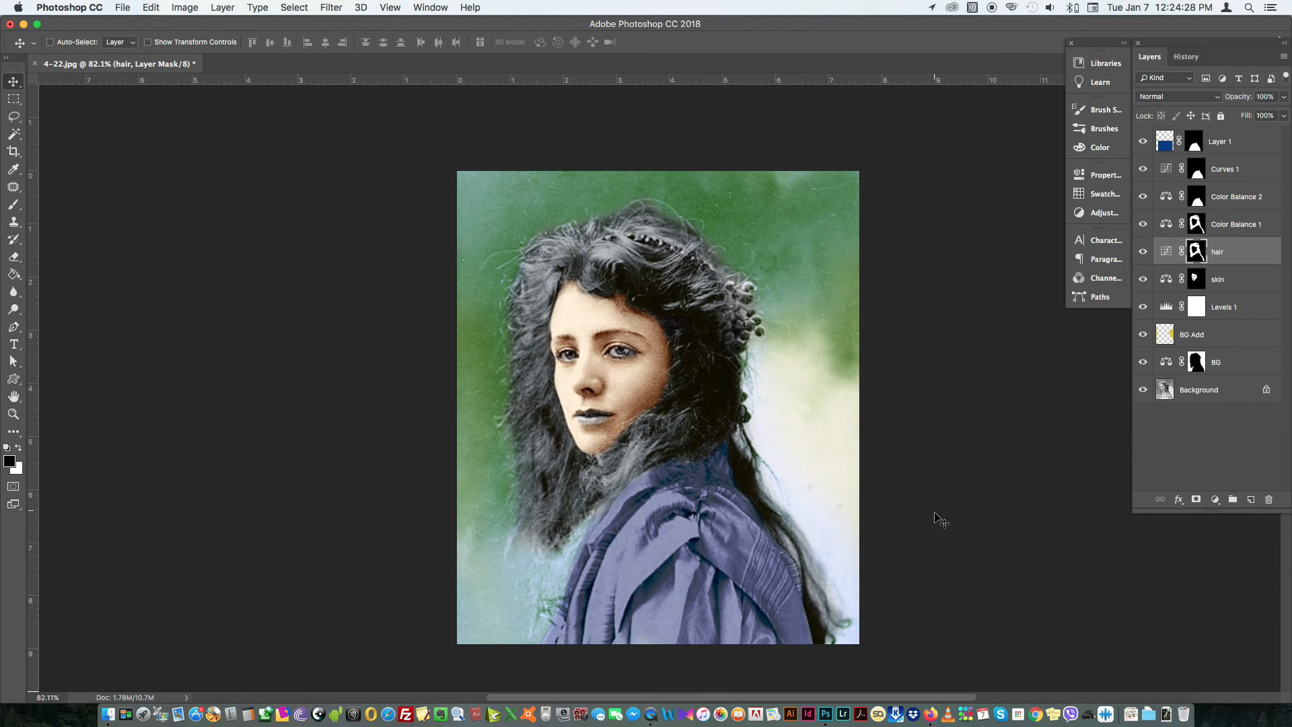
# Step: Add a Color Balance adjustment above Layer 1 and set its midtones to Cyan-Red +57 and Magenta-Green -46
pyautogui.press('z')
pyautogui.scroll(6, 774, 303)
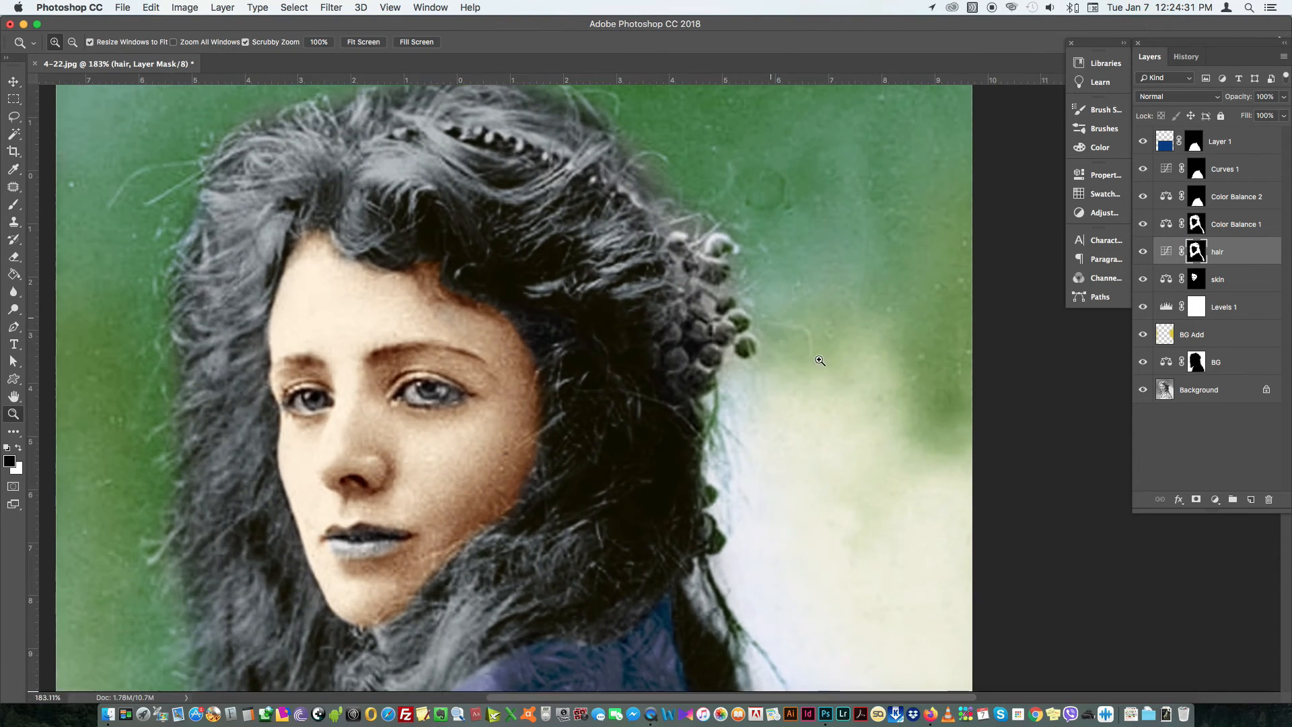
pyautogui.click(1256, 144)
pyautogui.click(1214, 499)
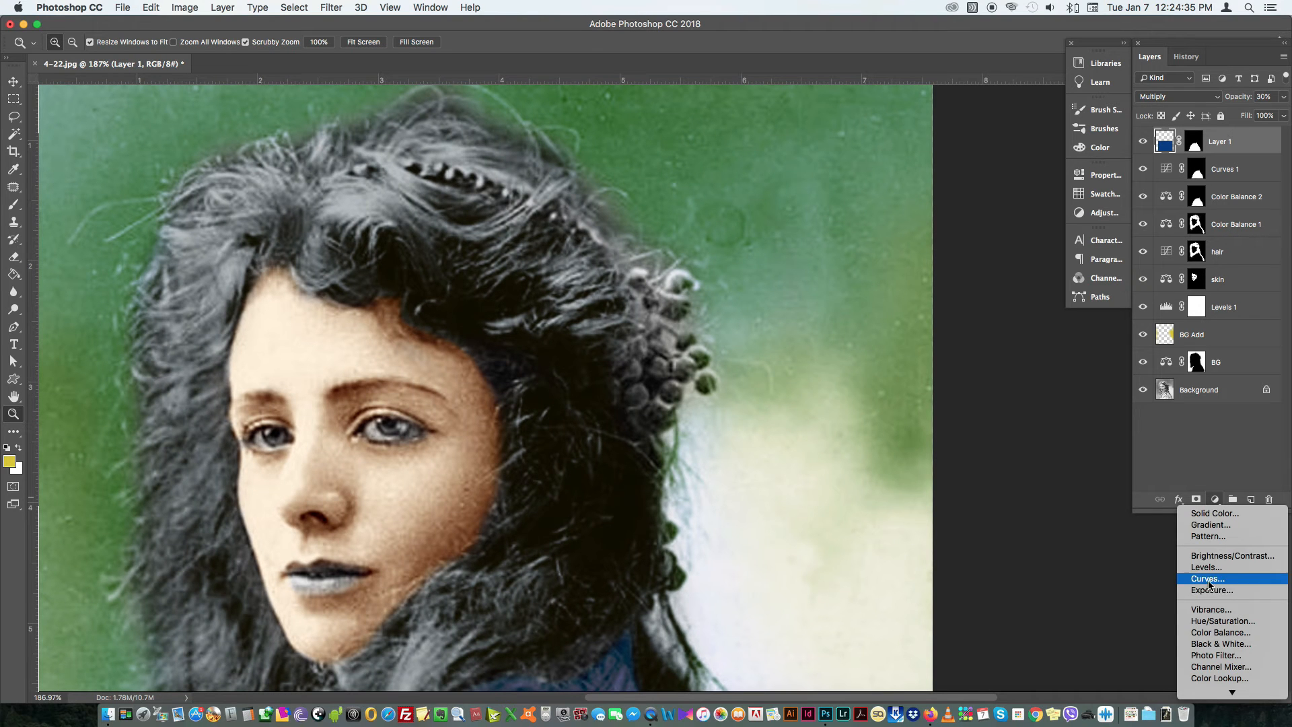
pyautogui.click(1219, 632)
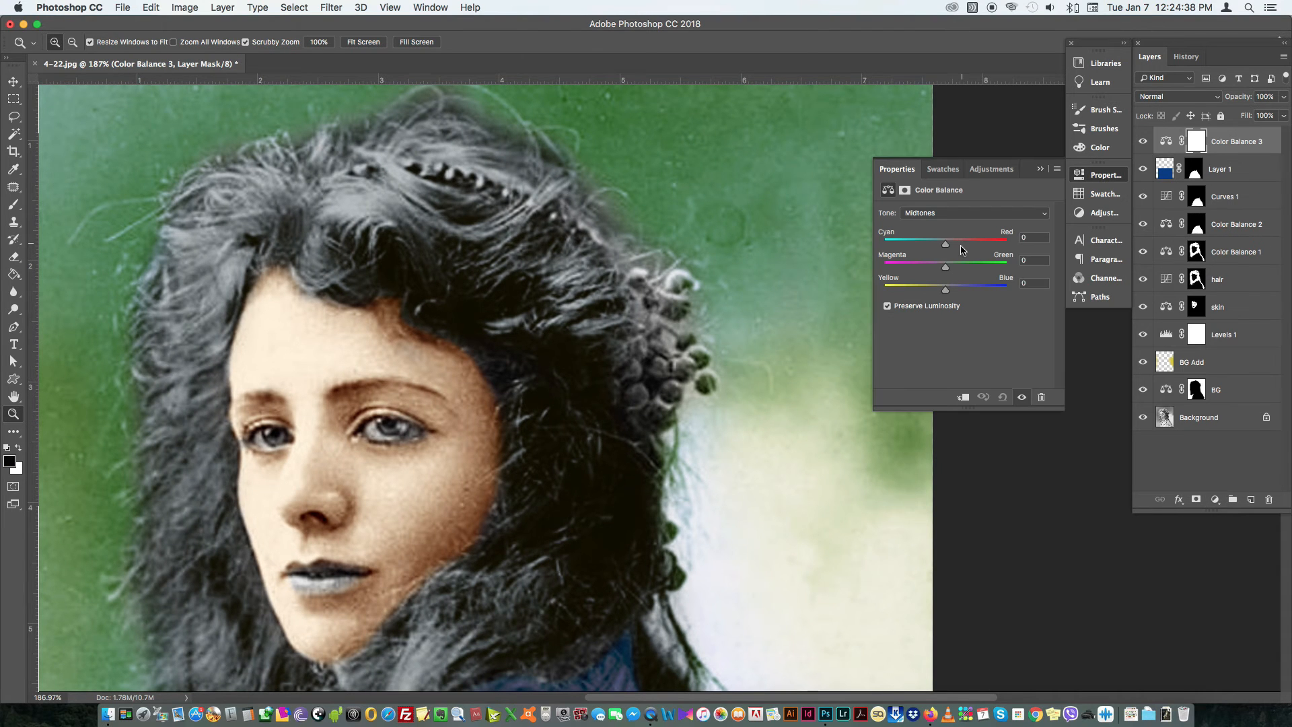
pyautogui.moveTo(940, 271); pyautogui.dragTo(919, 270)
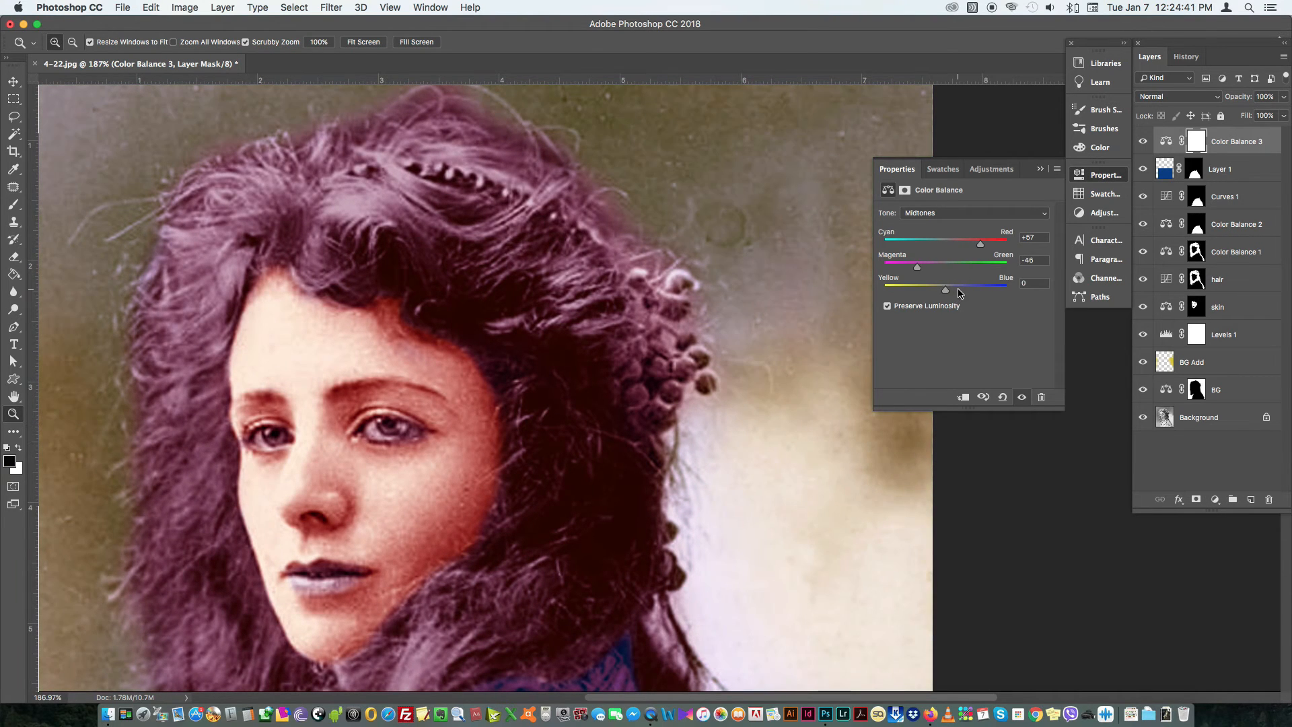
# Step: Set the new Color Balance's shadows to Cyan-Red +39, Yellow-Blue -32 and its highlights to Cyan-Red +20, Yellow-Blue -26
pyautogui.click(942, 213)
pyautogui.click(922, 200)
pyautogui.moveTo(945, 243); pyautogui.dragTo(971, 246)
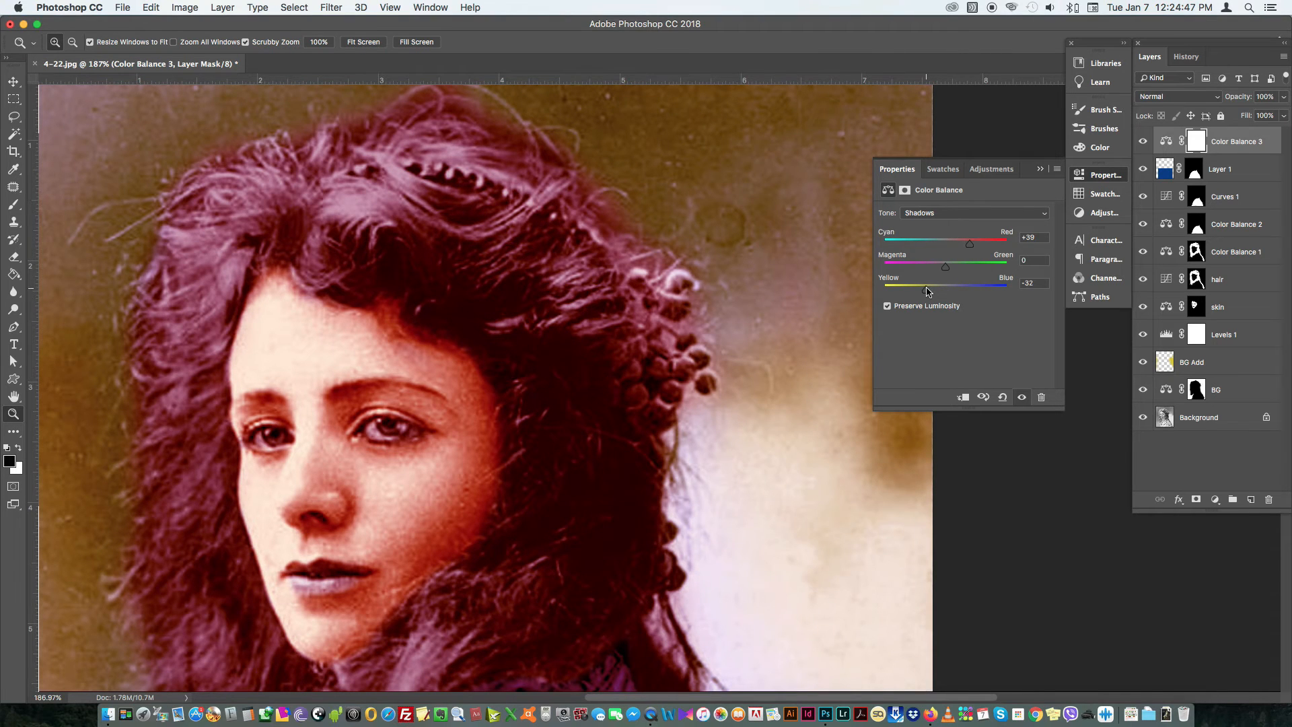
pyautogui.click(975, 213)
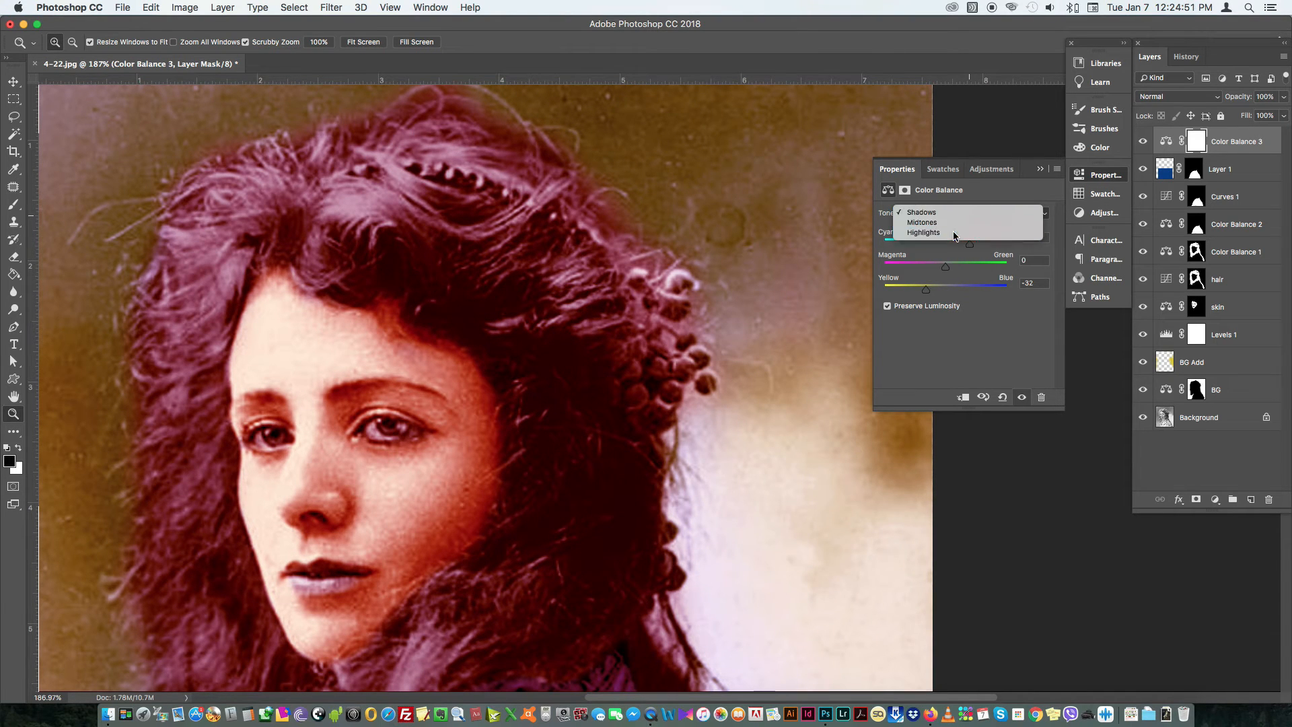
pyautogui.click(955, 236)
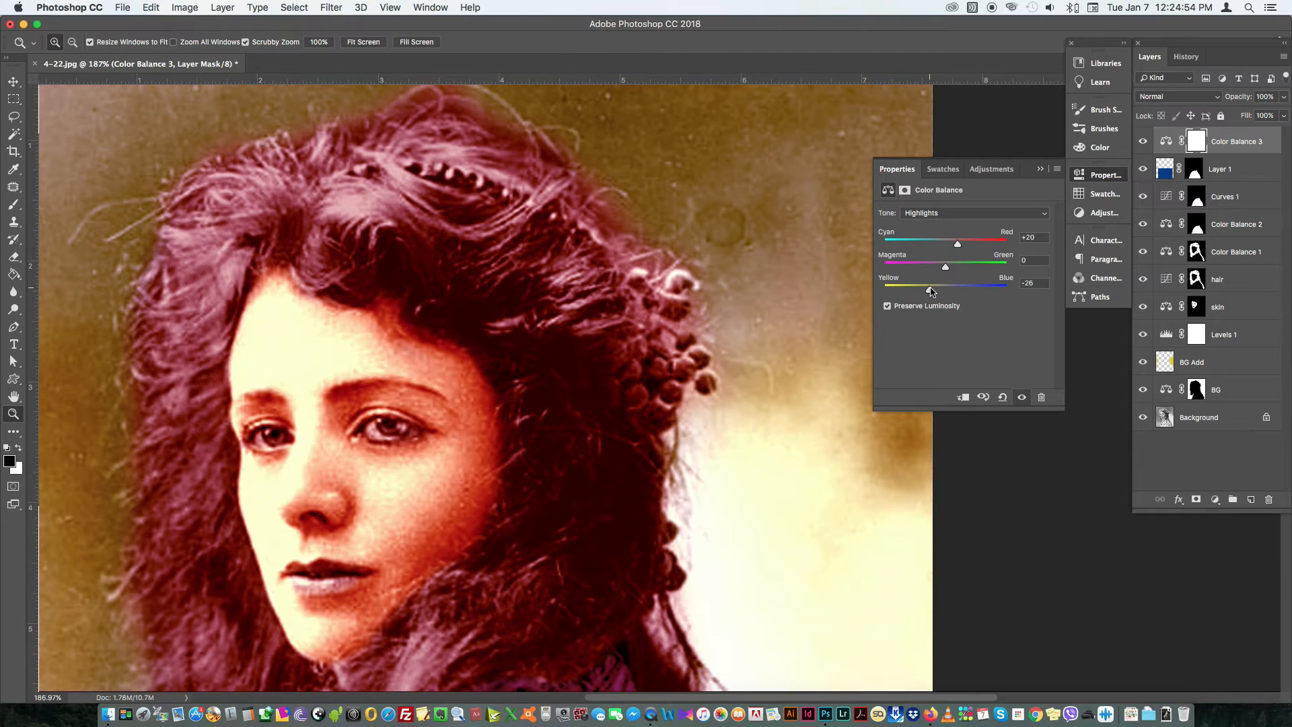
pyautogui.click(1104, 175)
# Step: Invert the Color Balance 3 mask to black and paint it white over the berry cluster and its stems with a 15 px brush
pyautogui.press('super+i')
pyautogui.moveTo(693, 313); pyautogui.dragTo(720, 314)
pyautogui.press('b')
pyautogui.press('[')
pyautogui.press('[')
pyautogui.press('[')
pyautogui.press('[')
pyautogui.press('[')
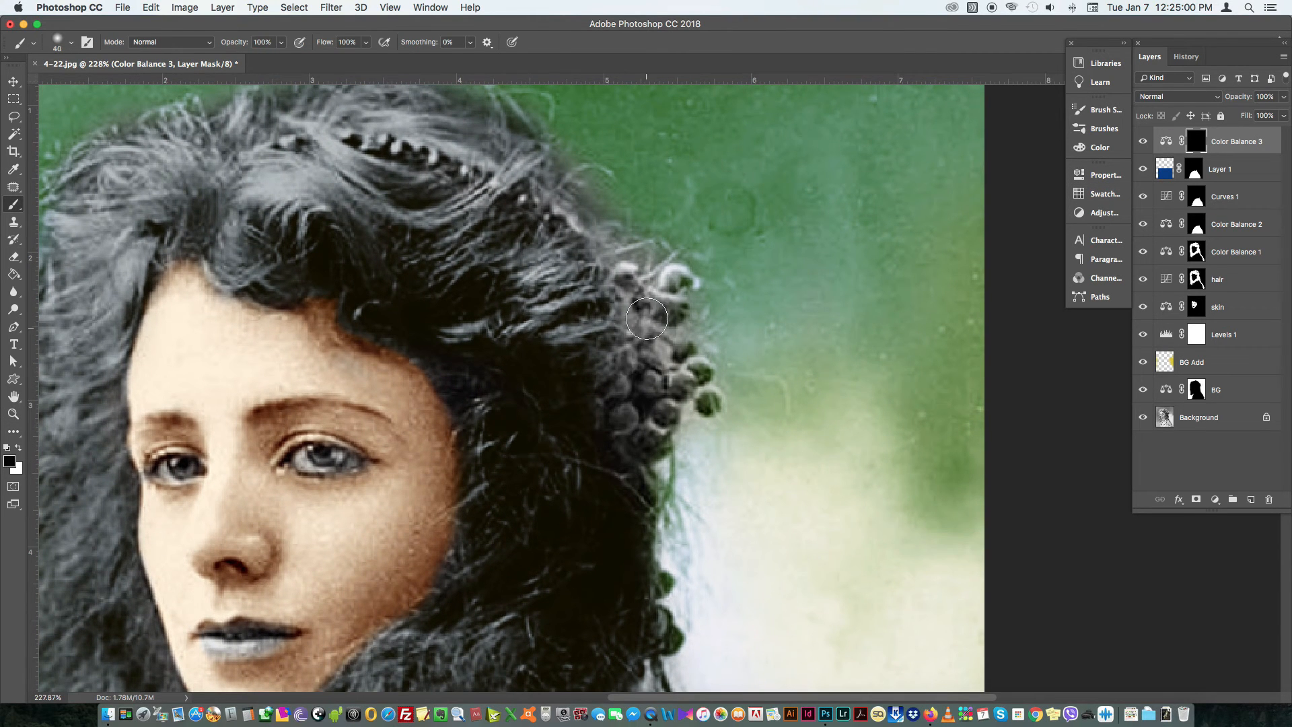
pyautogui.press('[')
pyautogui.press('x')
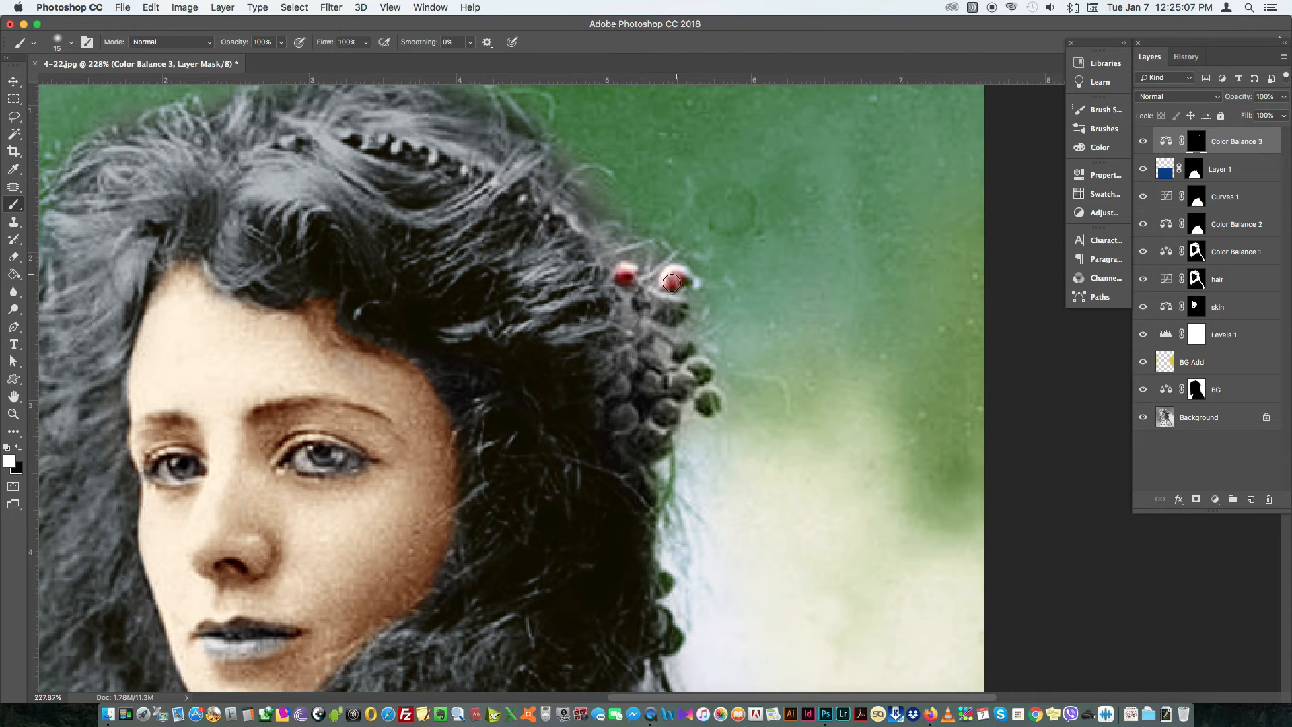
pyautogui.moveTo(658, 393)
pyautogui.mouseDown()
pyautogui.moveTo(624, 384)
pyautogui.moveTo(627, 420)
pyautogui.moveTo(603, 405)
pyautogui.moveTo(637, 448)
pyautogui.moveTo(623, 443)
pyautogui.moveTo(650, 442)
pyautogui.moveTo(677, 417)
pyautogui.mouseUp()
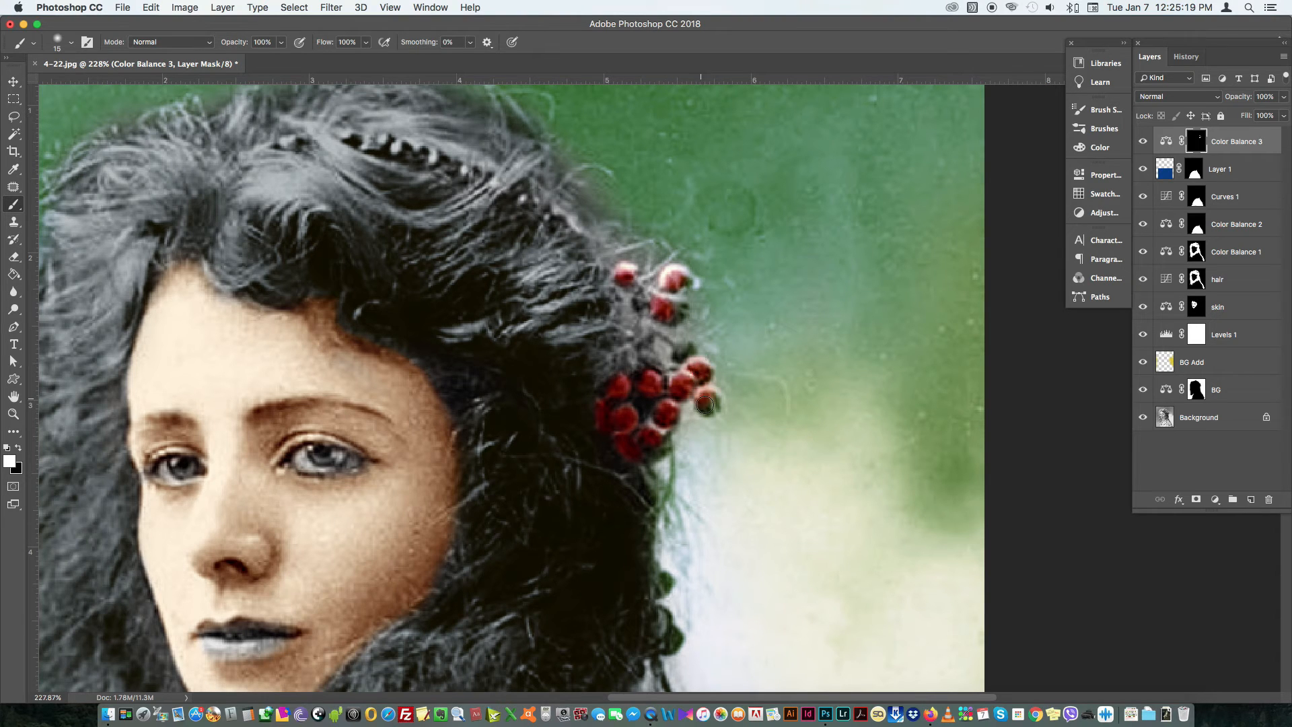
pyautogui.moveTo(673, 306)
pyautogui.mouseDown()
pyautogui.moveTo(629, 294)
pyautogui.moveTo(632, 350)
pyautogui.moveTo(651, 327)
pyautogui.moveTo(652, 366)
pyautogui.moveTo(631, 349)
pyautogui.moveTo(609, 385)
pyautogui.moveTo(633, 475)
pyautogui.mouseUp()
# Step: Paint the Color Balance 3 mask white over the beaded band across the hair with a 10 px brush
pyautogui.scroll(-3, 633, 475)
pyautogui.scroll(5, 620, 389)
pyautogui.hscroll(-2, 620, 390)
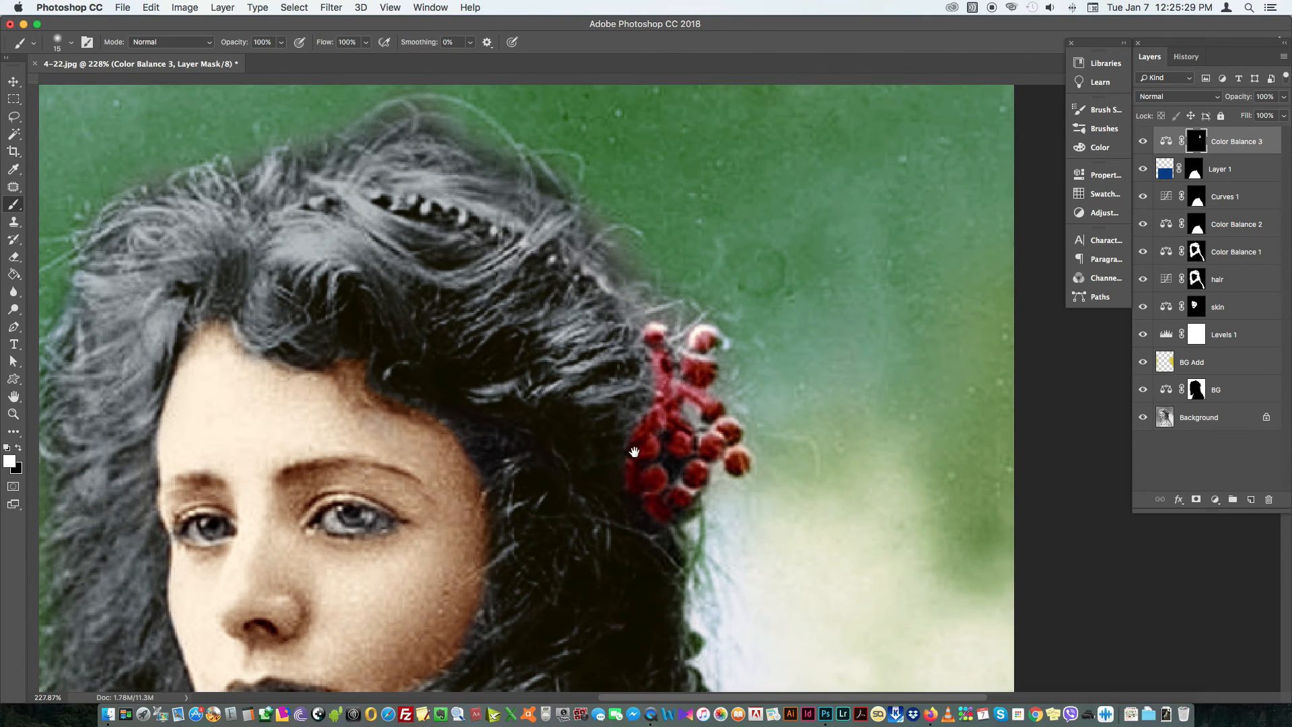
pyautogui.press('[')
pyautogui.press('[')
pyautogui.press('[')
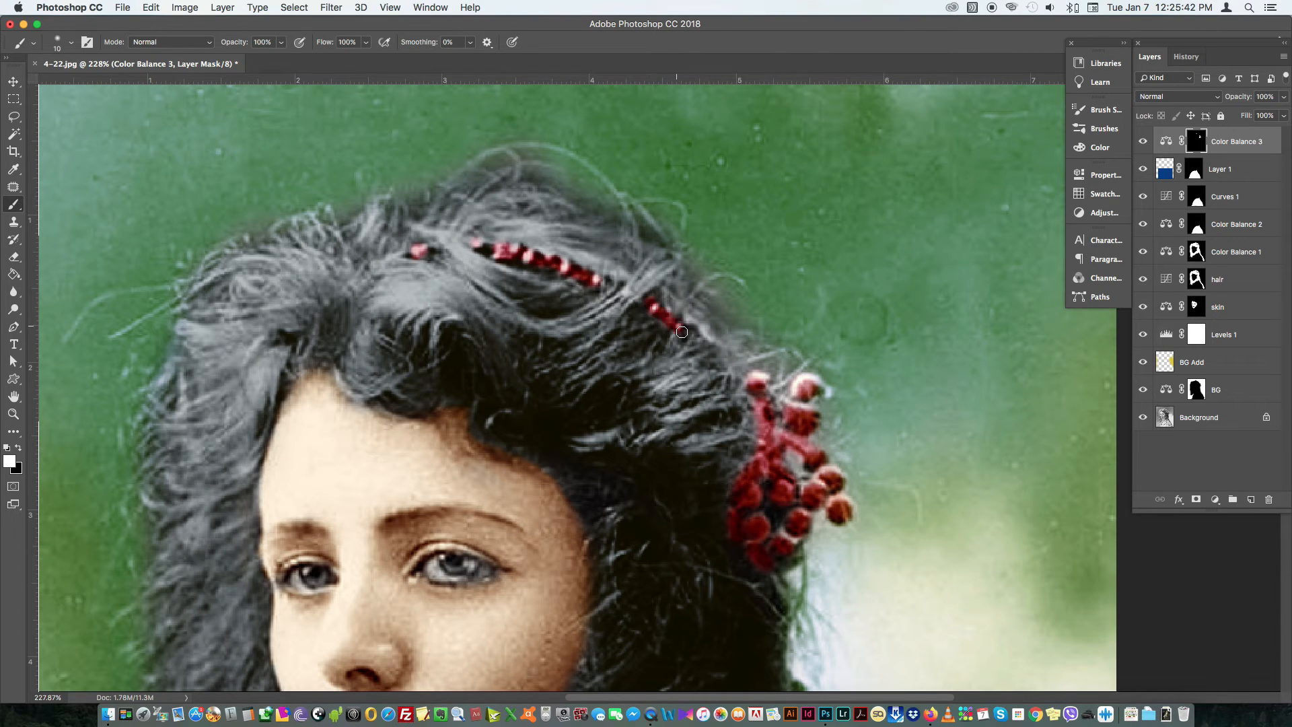
# Step: Set the Color Balance 3 layer's opacity to 90%
pyautogui.press('z')
pyautogui.moveTo(682, 462); pyautogui.dragTo(632, 471)
pyautogui.moveTo(687, 546); pyautogui.dragTo(656, 456)
pyautogui.press('v')
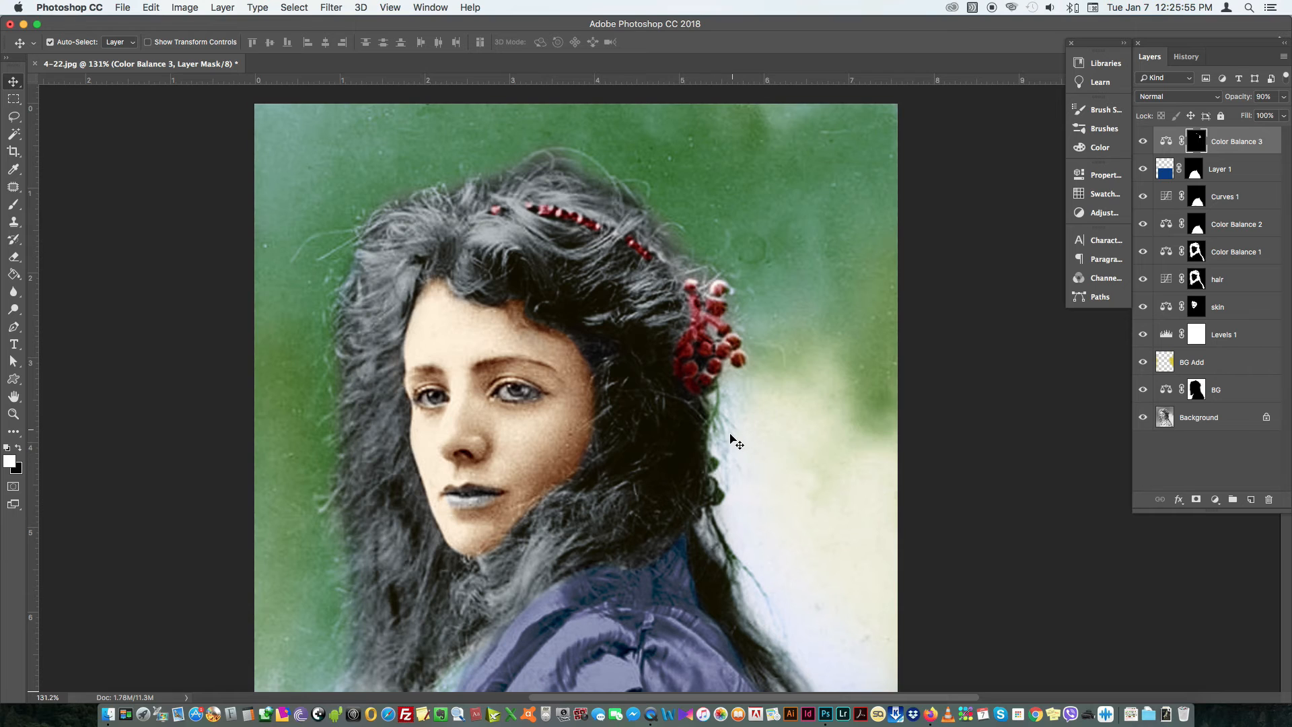
pyautogui.press('super+0')
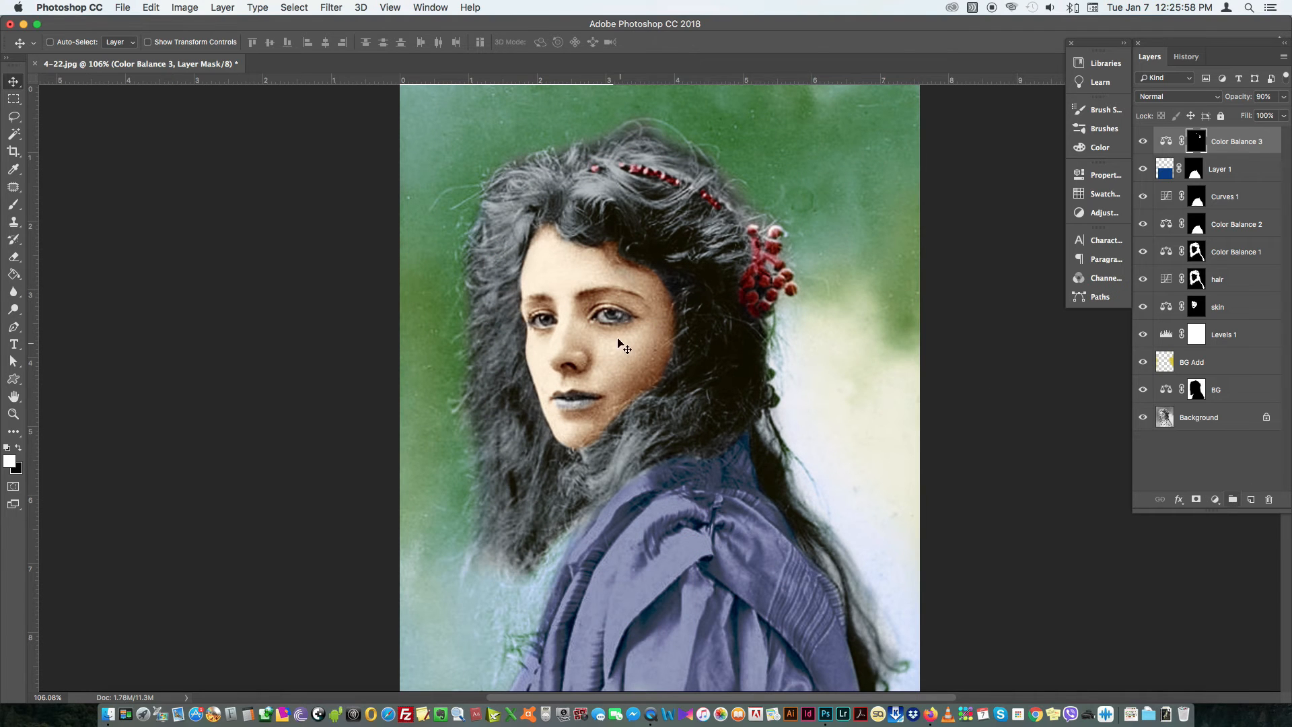
# Step: Add a Levels adjustment above Color Balance 3 with the midtone input at 1.52 and the white input at 235
pyautogui.click(1215, 502)
pyautogui.click(1224, 567)
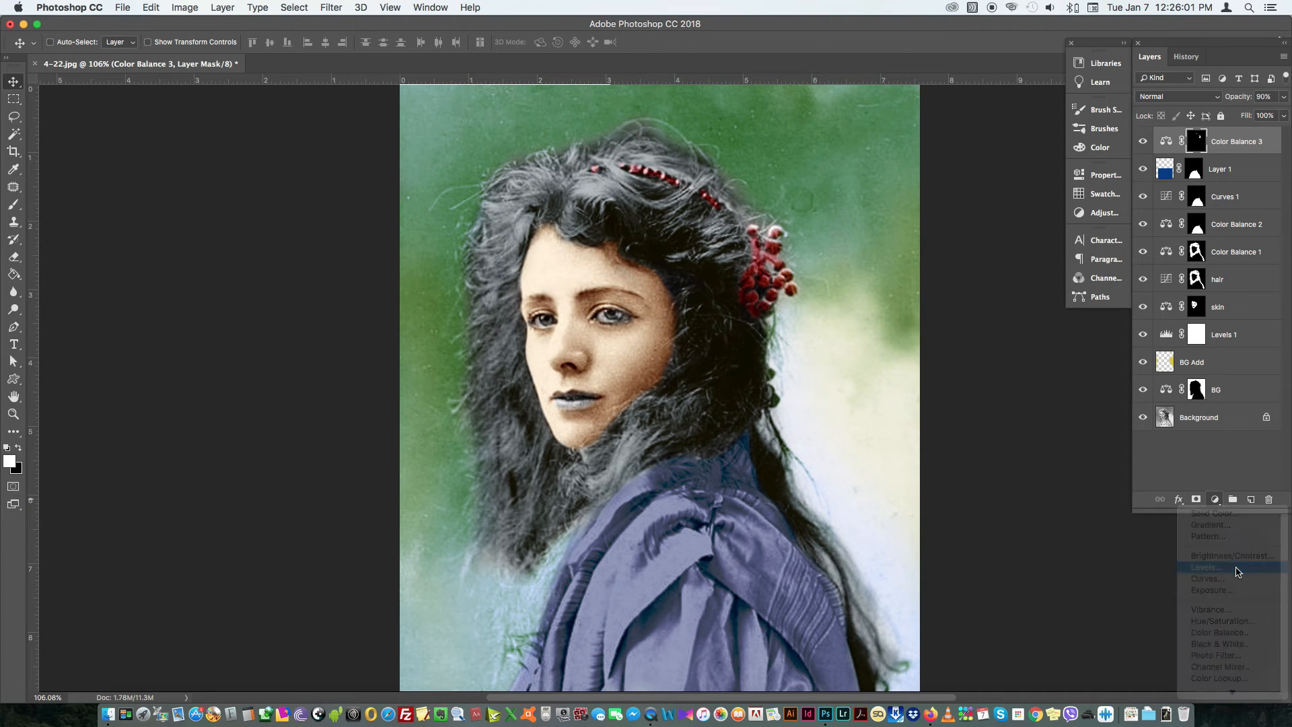
pyautogui.moveTo(971, 307); pyautogui.dragTo(963, 307)
pyautogui.moveTo(1044, 307); pyautogui.dragTo(953, 308)
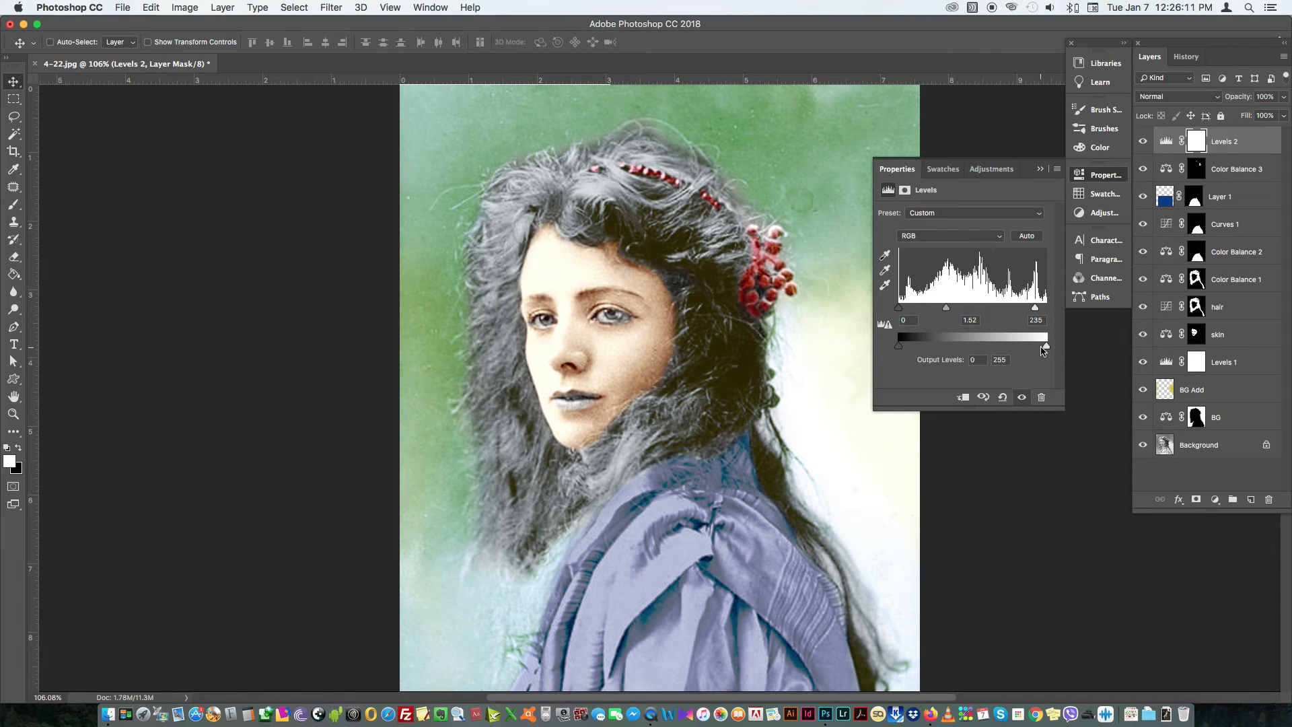
pyautogui.click(1097, 175)
# Step: Rename the Levels 2 layer to eyes1 and invert its mask to black
pyautogui.doubleClick(1224, 141)
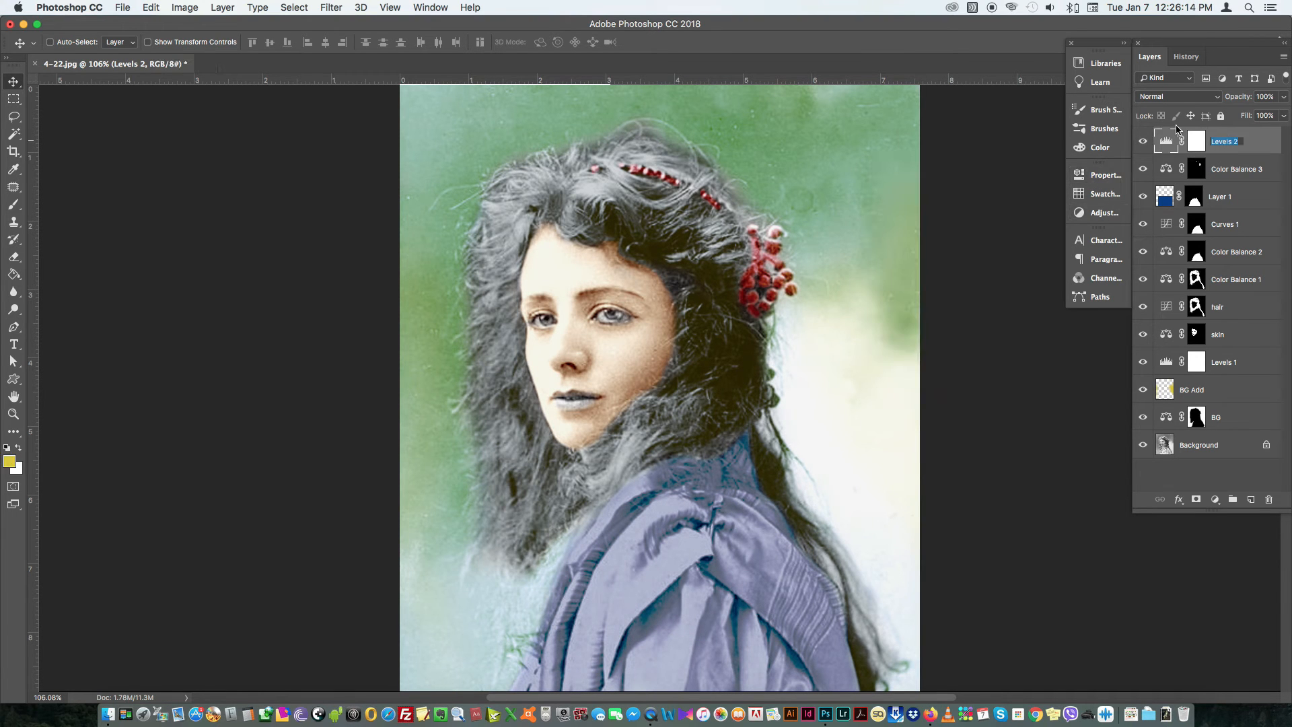
pyautogui.write('eyes1')
pyautogui.press('Return')
pyautogui.click(1198, 134)
pyautogui.press('super+i')
# Step: Paint the eyes1 mask white over both eyes with a 7 px brush
pyautogui.press('z')
pyautogui.moveTo(612, 320)
pyautogui.mouseDown()
pyautogui.moveTo(667, 413)
pyautogui.moveTo(700, 430)
pyautogui.mouseUp()
pyautogui.moveTo(395, 355); pyautogui.dragTo(440, 415)
pyautogui.press('e')
pyautogui.press('b')
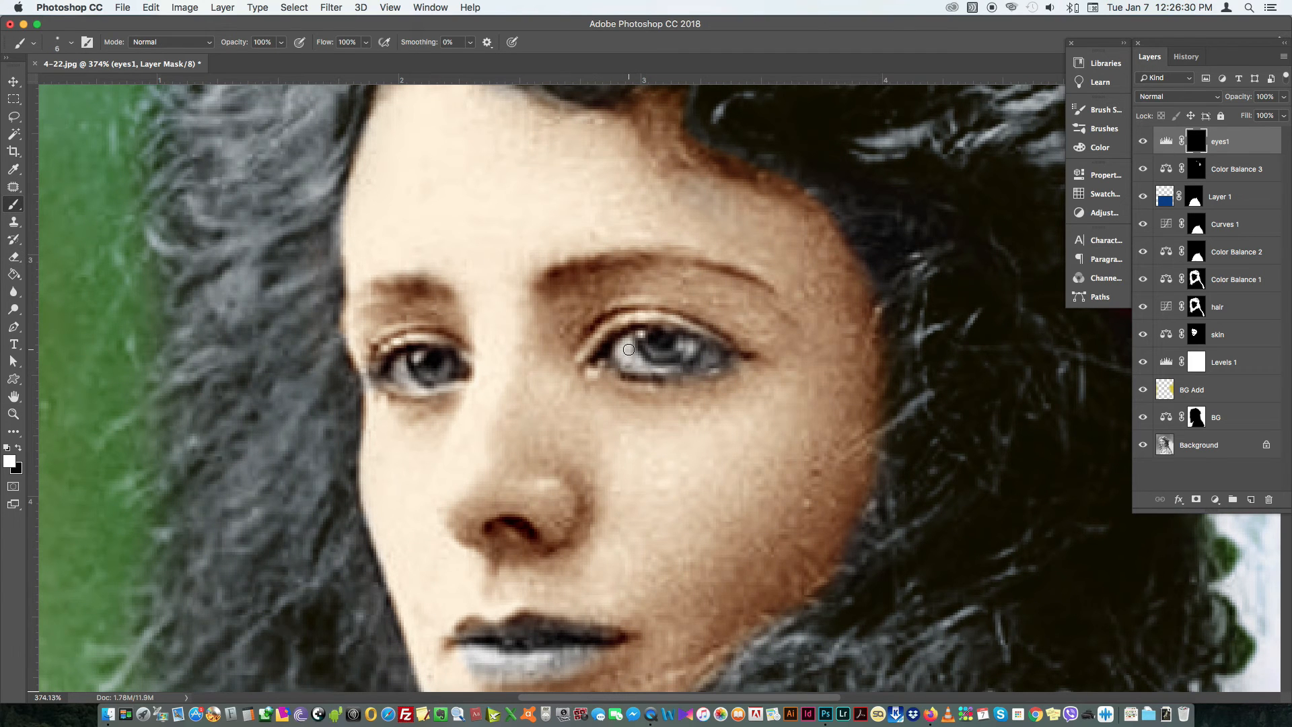
pyautogui.moveTo(669, 369); pyautogui.dragTo(692, 377)
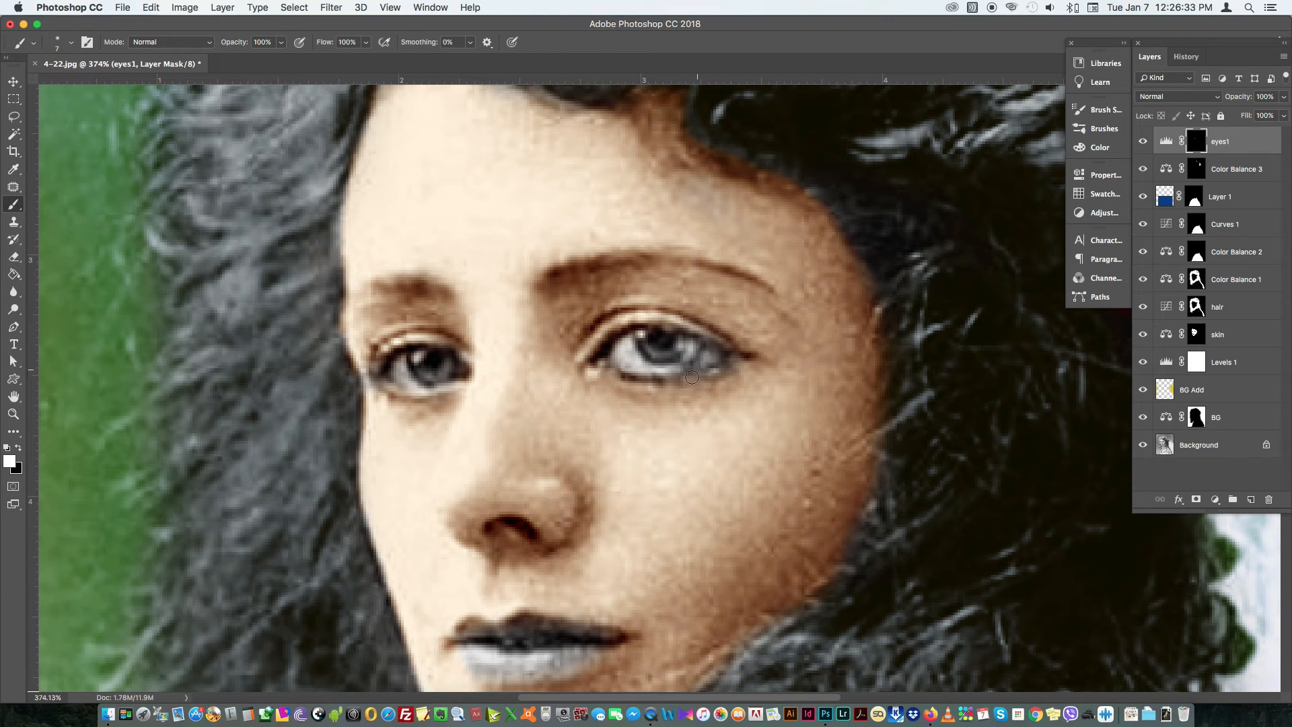
pyautogui.moveTo(399, 374); pyautogui.dragTo(412, 384)
# Step: Add a Color Balance adjustment above eyes1 with midtones at cyan-red -35, magenta-green +28 and yellow-blue +23
pyautogui.press('v')
pyautogui.click(1214, 499)
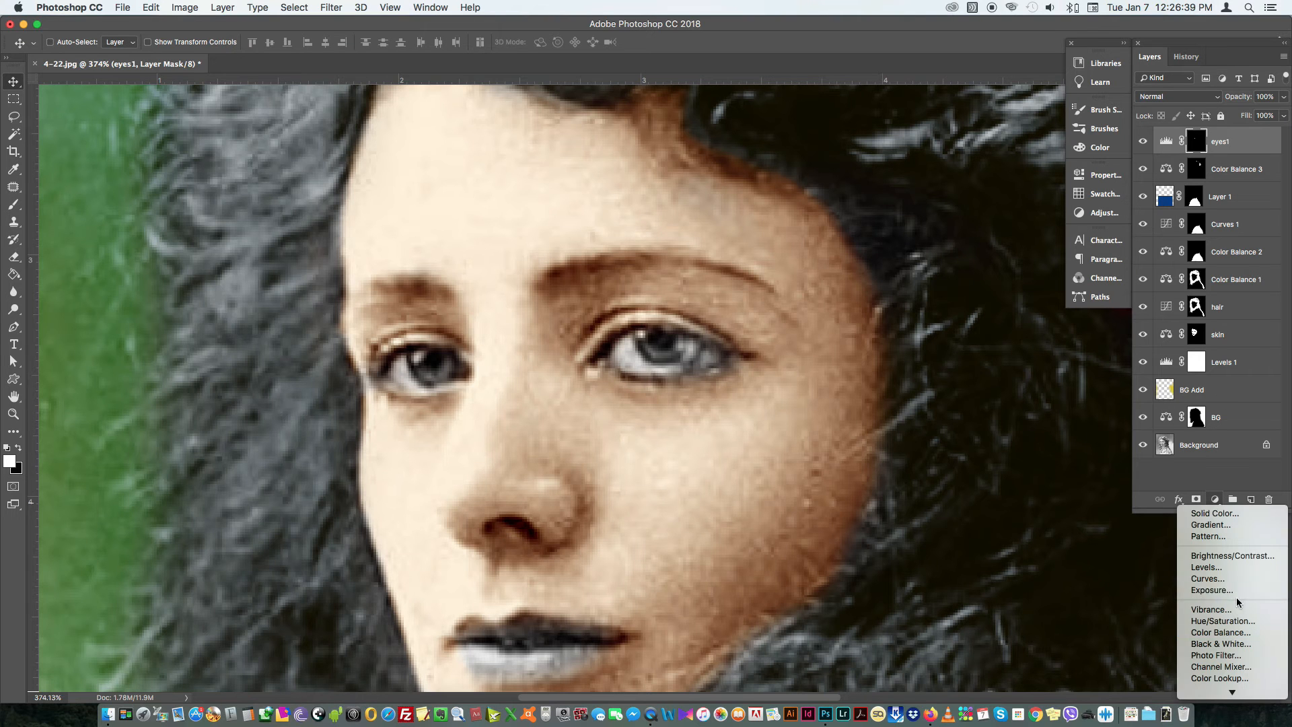
pyautogui.click(1248, 632)
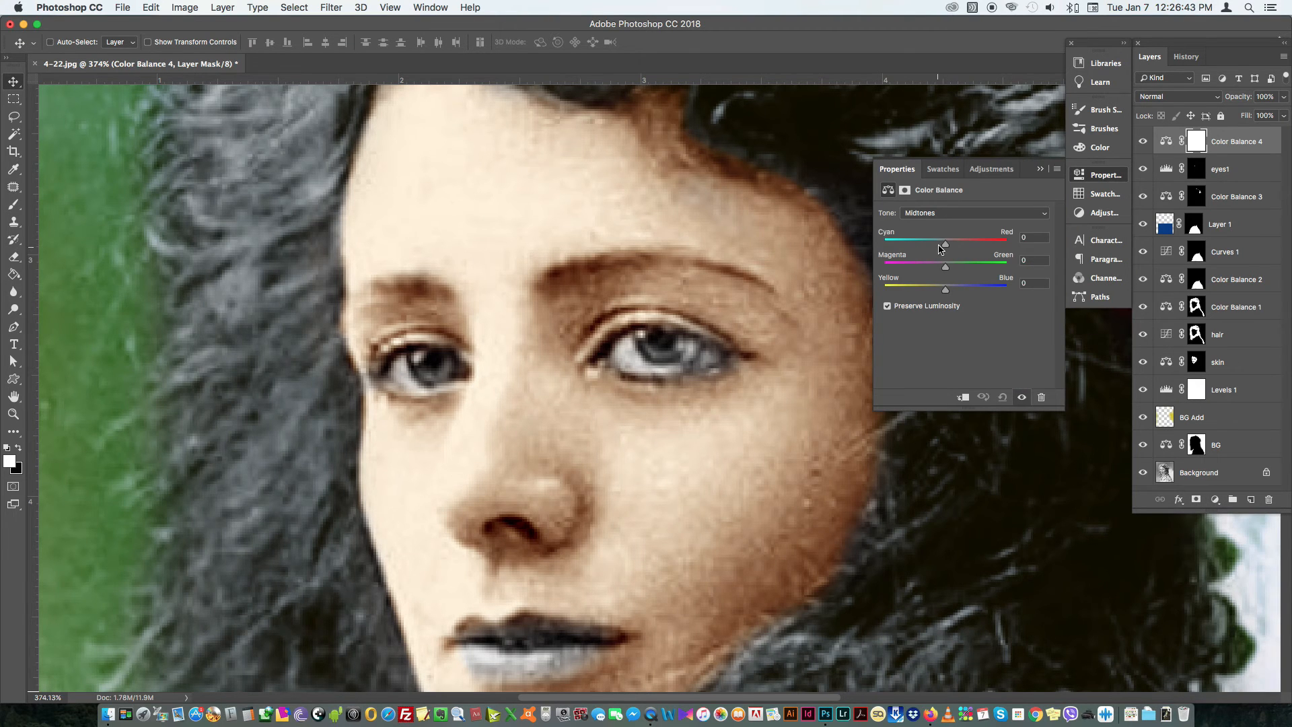
pyautogui.moveTo(945, 267)
pyautogui.mouseDown()
pyautogui.moveTo(963, 267)
pyautogui.moveTo(955, 290)
pyautogui.mouseUp()
# Step: Shift the Color Balance 4 shadows to cyan-red -25 and yellow-blue +12, and the highlights to cyan-red +8 and yellow-blue -12
pyautogui.click(973, 212)
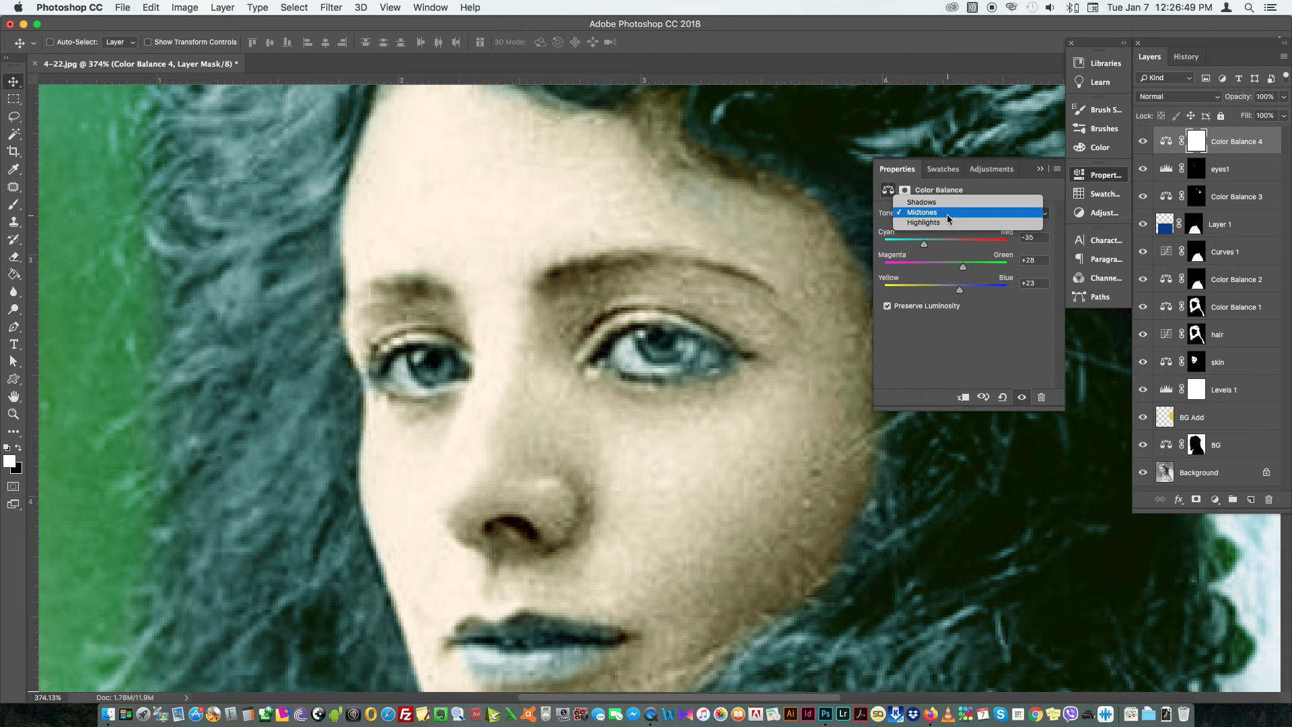
pyautogui.click(935, 201)
pyautogui.moveTo(945, 289); pyautogui.dragTo(958, 290)
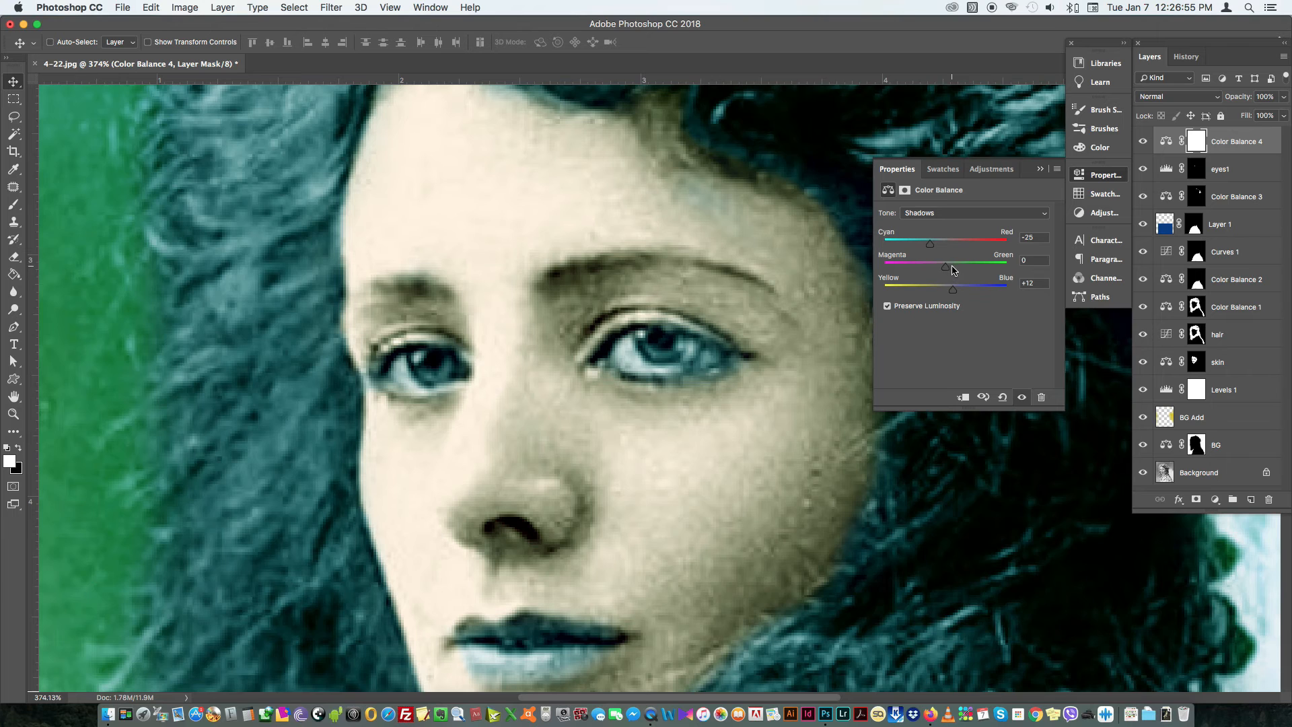
pyautogui.moveTo(952, 269); pyautogui.dragTo(955, 269)
pyautogui.click(971, 213)
pyautogui.click(958, 234)
pyautogui.moveTo(946, 291); pyautogui.dragTo(940, 291)
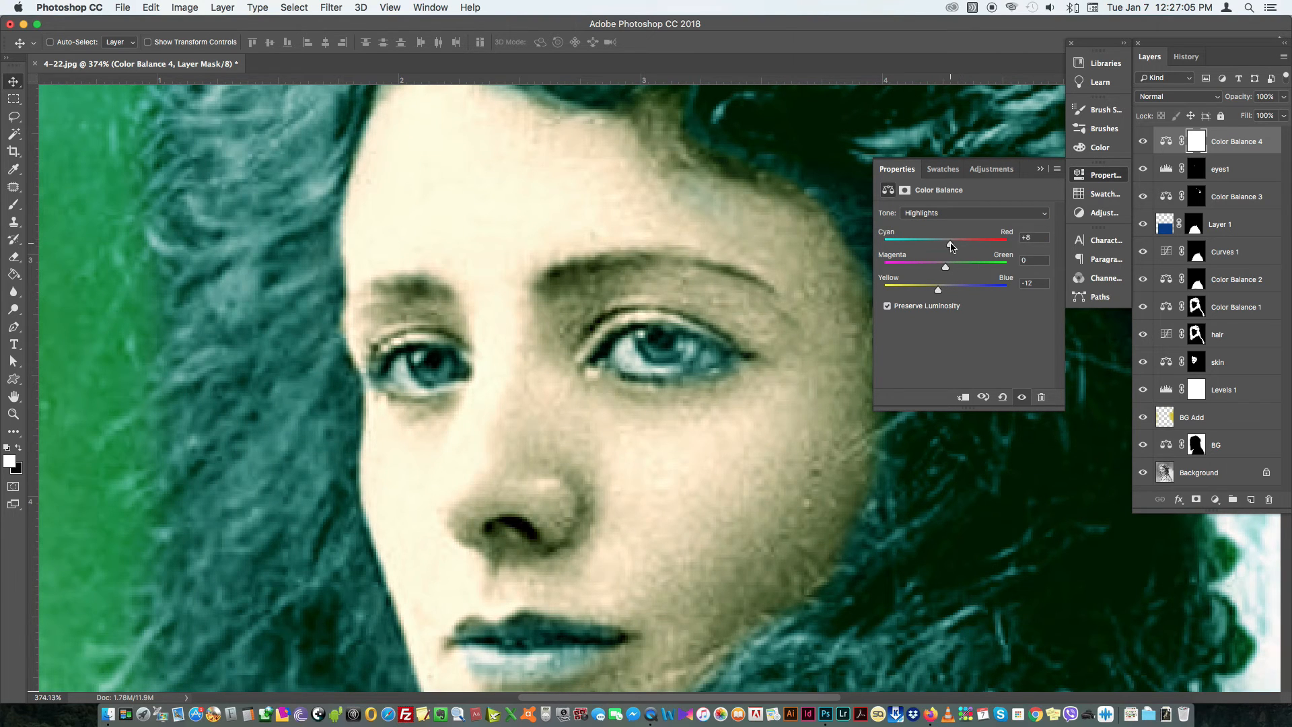
pyautogui.click(1100, 180)
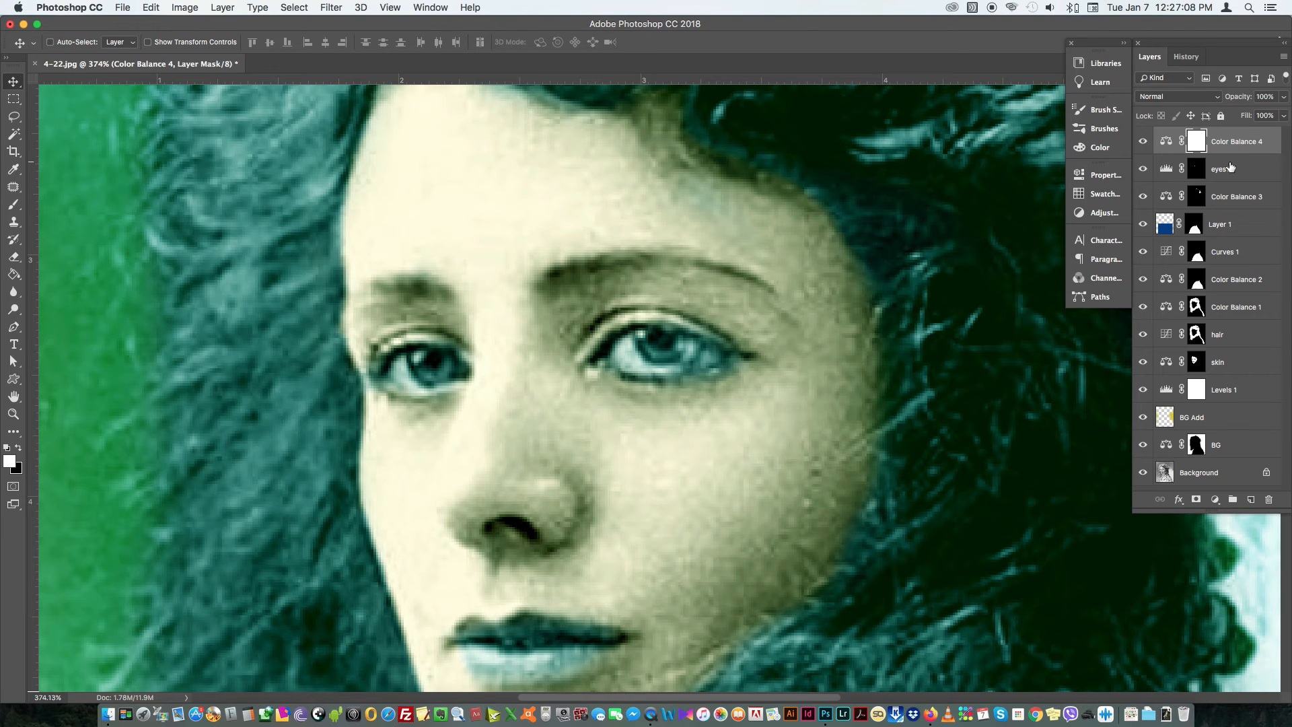
# Step: Invert the Color Balance 4 mask to black and paint it white over both irises
pyautogui.press('super+i')
pyautogui.press('z')
pyautogui.moveTo(701, 356); pyautogui.dragTo(712, 358)
pyautogui.press('b')
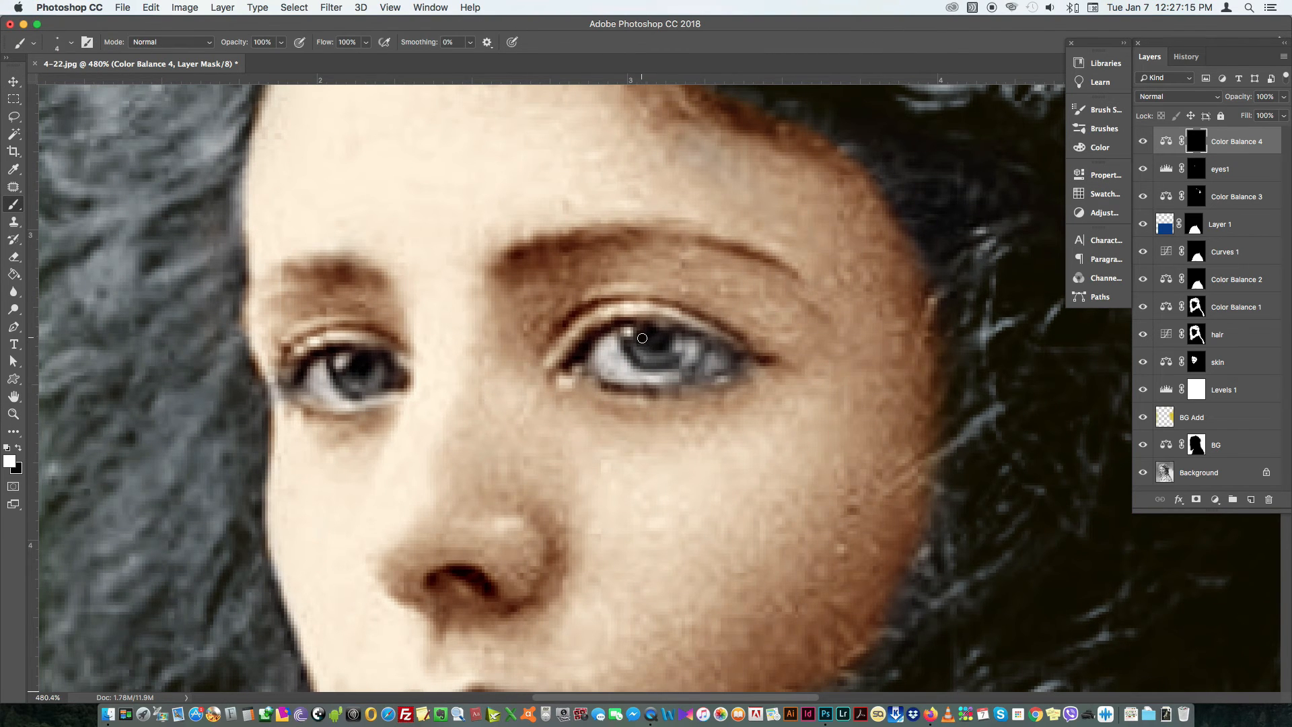
pyautogui.moveTo(650, 343); pyautogui.dragTo(672, 353)
pyautogui.moveTo(365, 372); pyautogui.dragTo(356, 376)
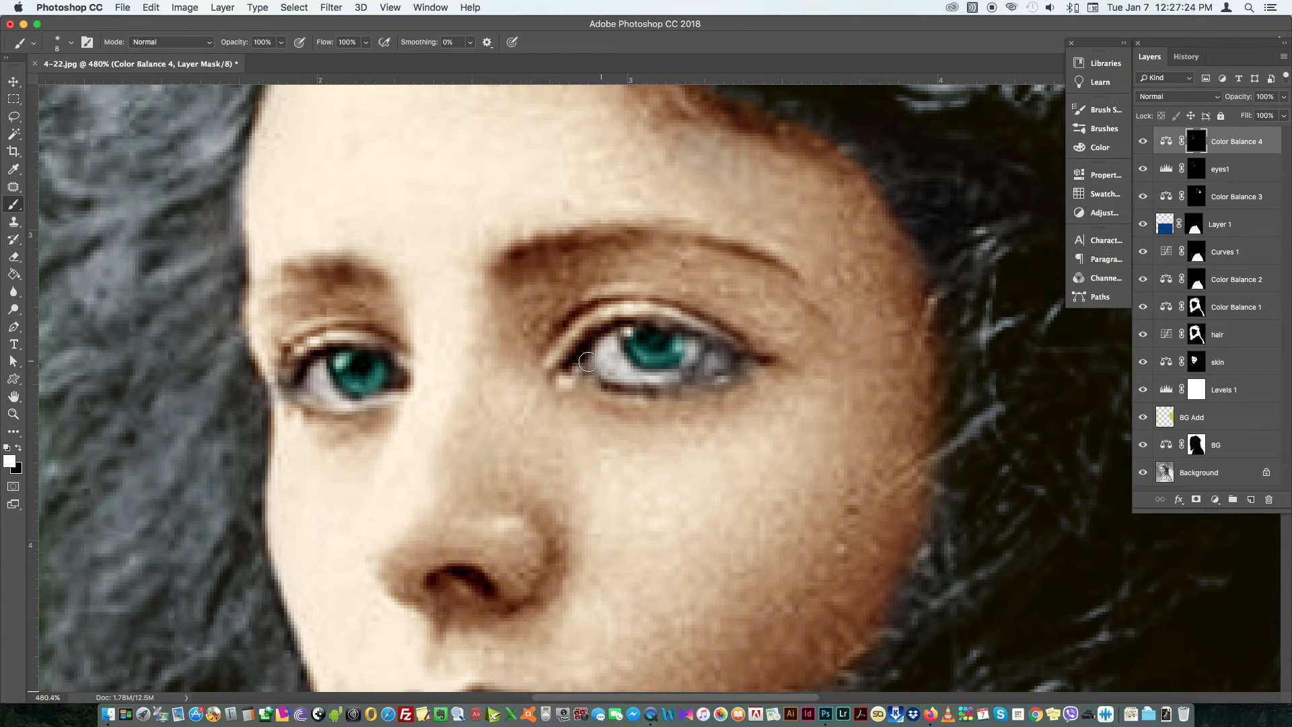
# Step: Set the iris Color Balance layer's opacity to 30% and rename the layer to eyes2
pyautogui.press('v')
pyautogui.press('5')
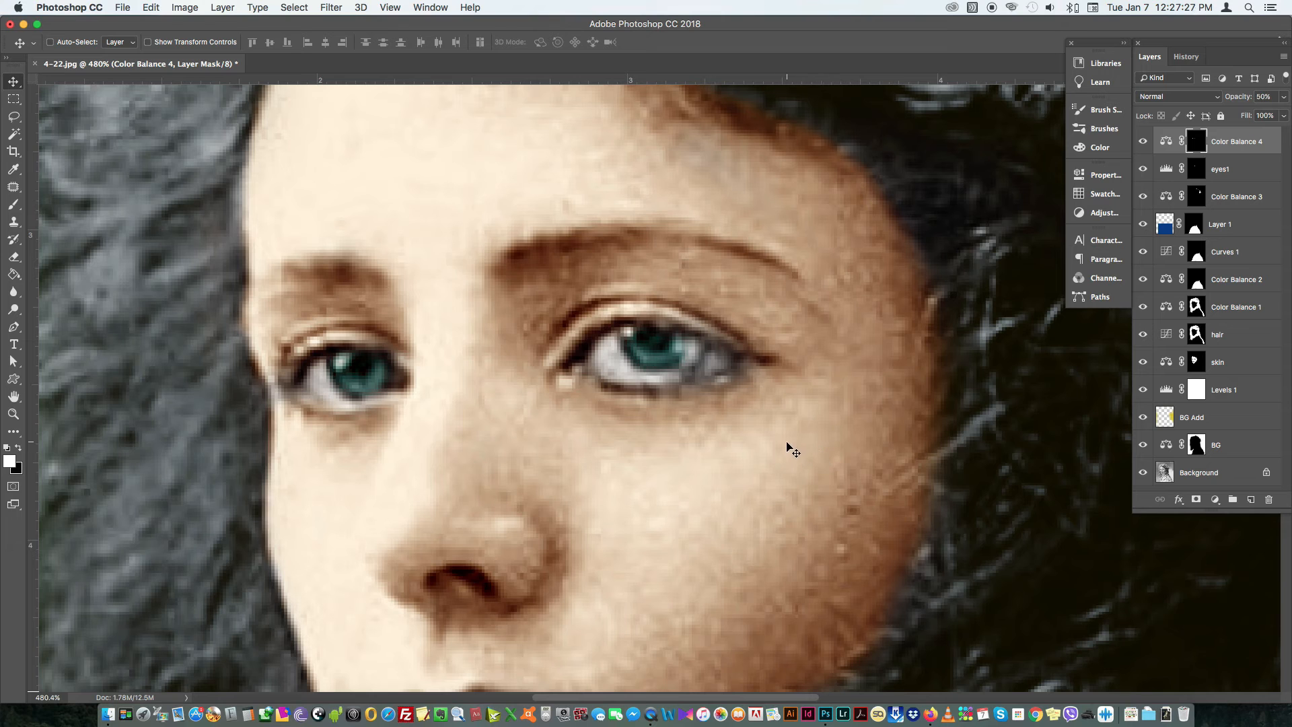
pyautogui.press('super+0')
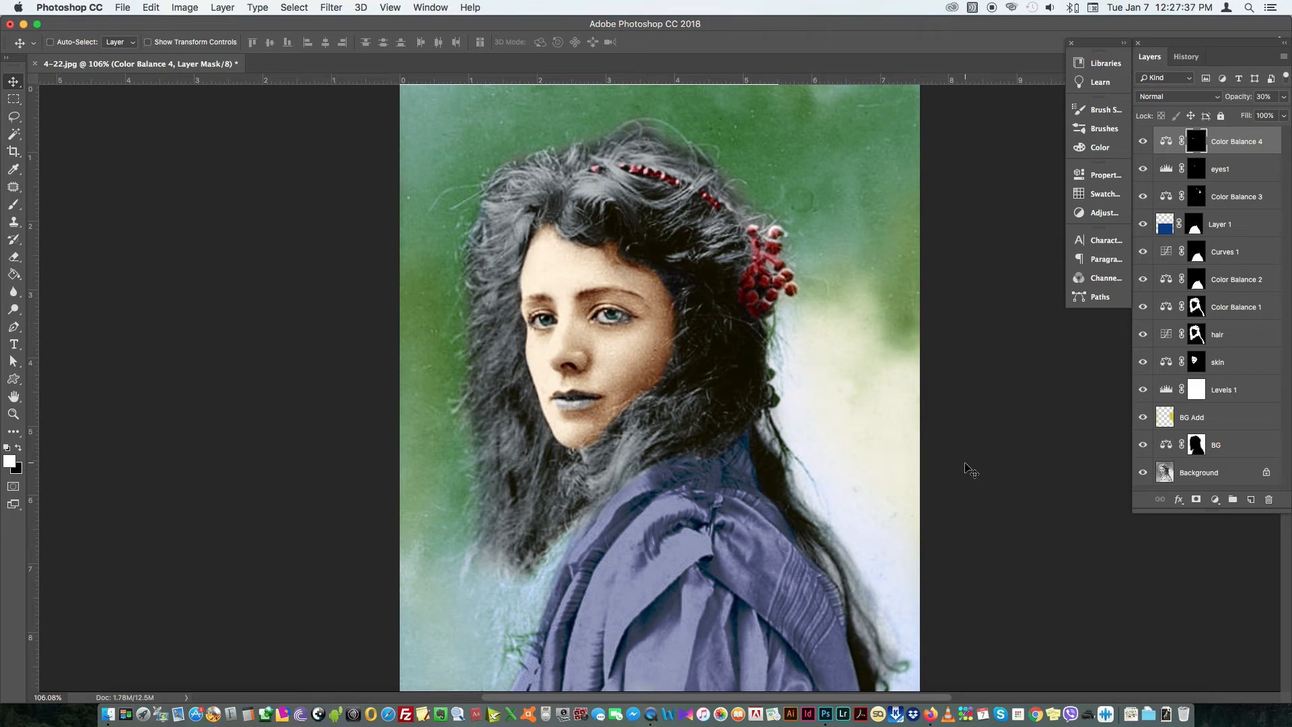
pyautogui.click(1246, 140)
pyautogui.doubleClick(1215, 139)
pyautogui.write('eyes2')
pyautogui.press('Return')
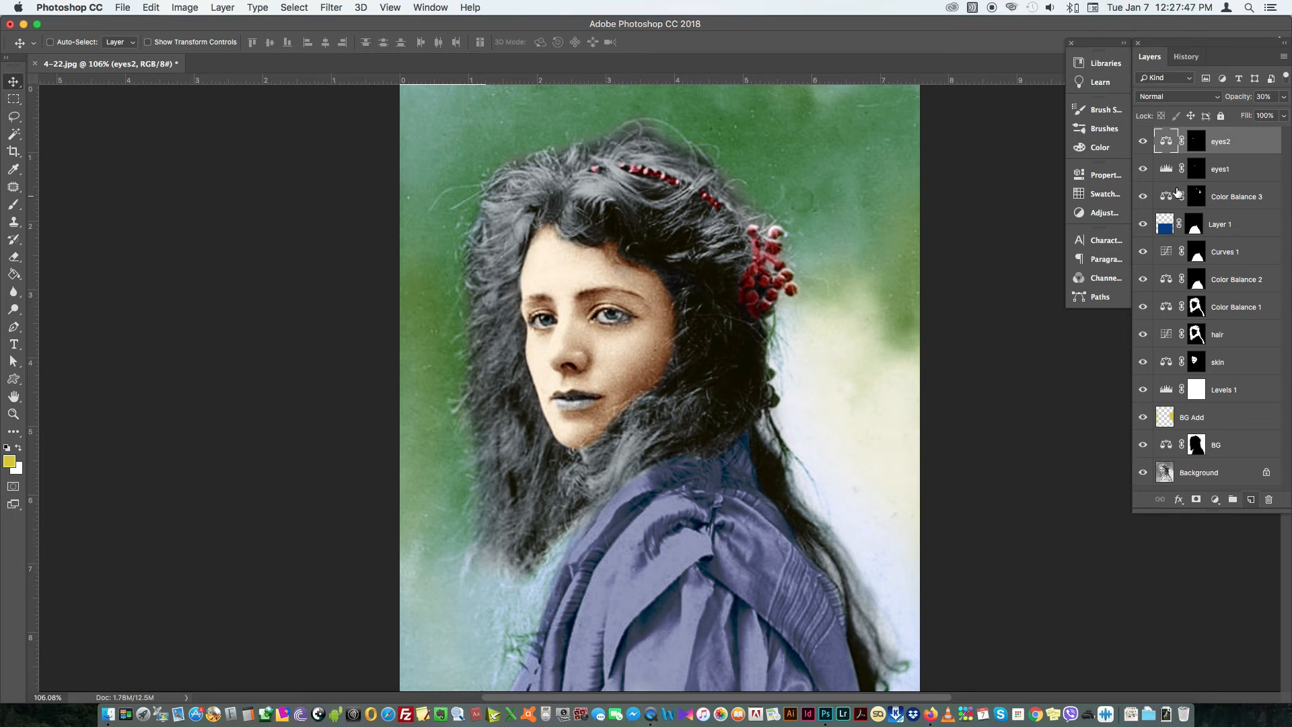
# Step: Add a Color Balance adjustment directly above Background with midtones at cyan-red +39, magenta-green -18 and yellow-blue -20
pyautogui.click(1231, 479)
pyautogui.click(1214, 499)
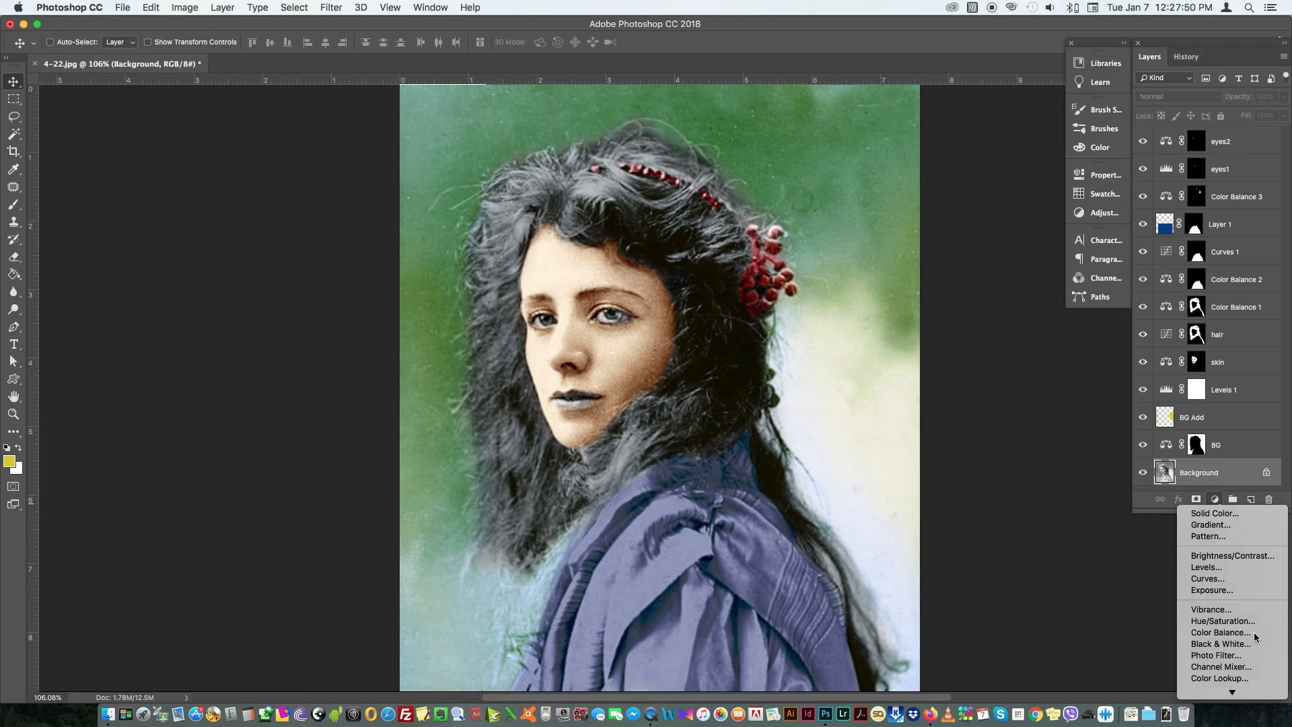
pyautogui.click(1221, 632)
pyautogui.moveTo(937, 267); pyautogui.dragTo(934, 267)
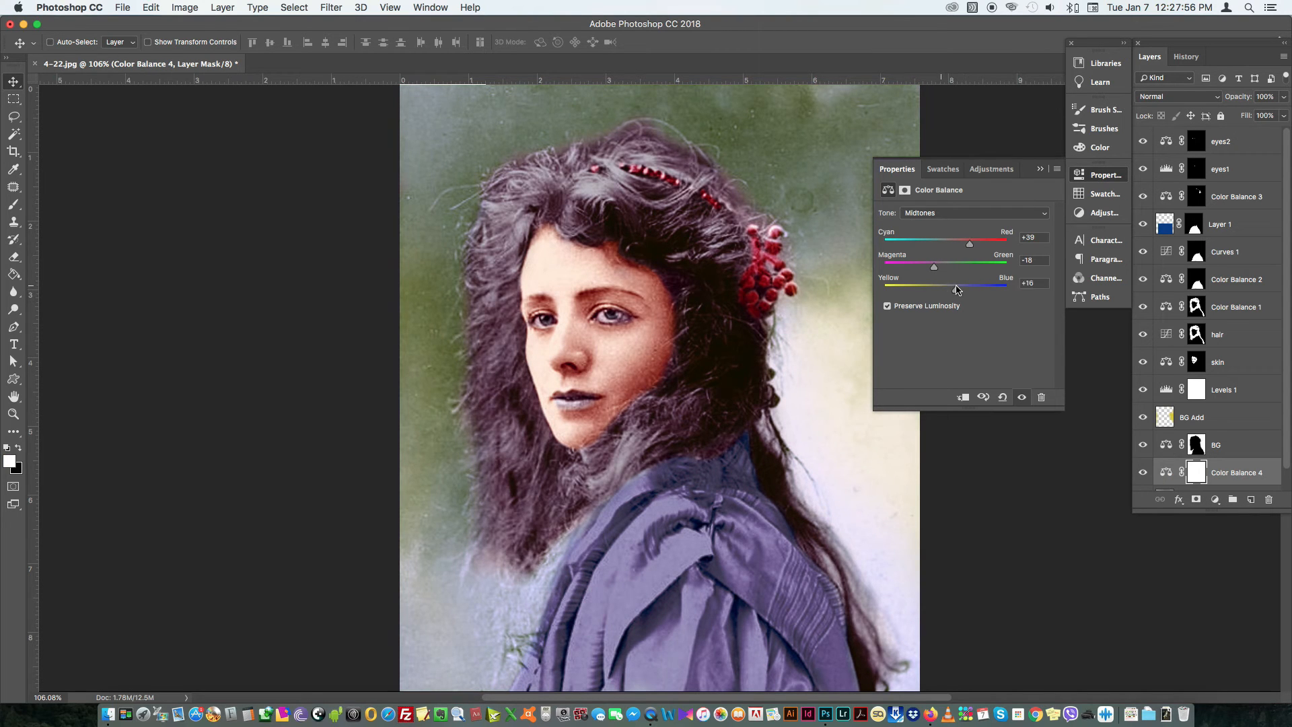
# Step: Set the new Color Balance layer's shadows to +29, -20, -10 and its highlights to +23, -28, -13
pyautogui.click(943, 212)
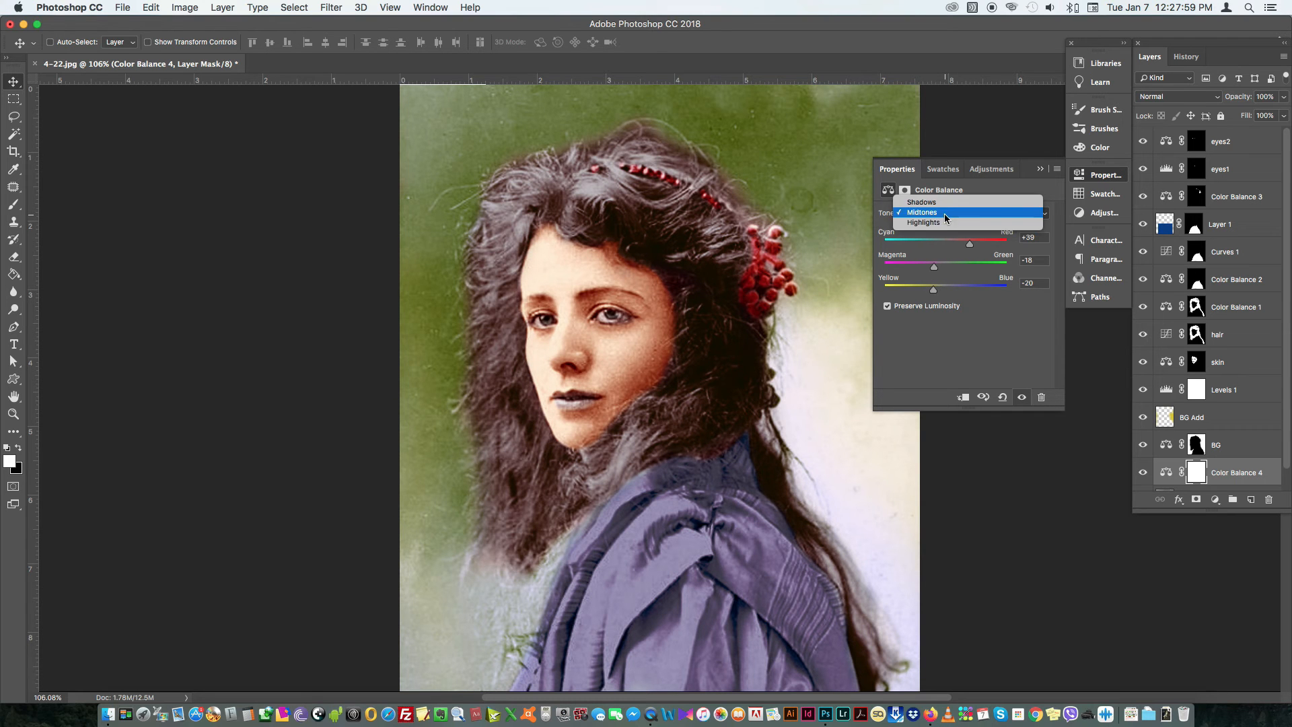
pyautogui.click(942, 202)
pyautogui.moveTo(945, 242); pyautogui.dragTo(934, 267)
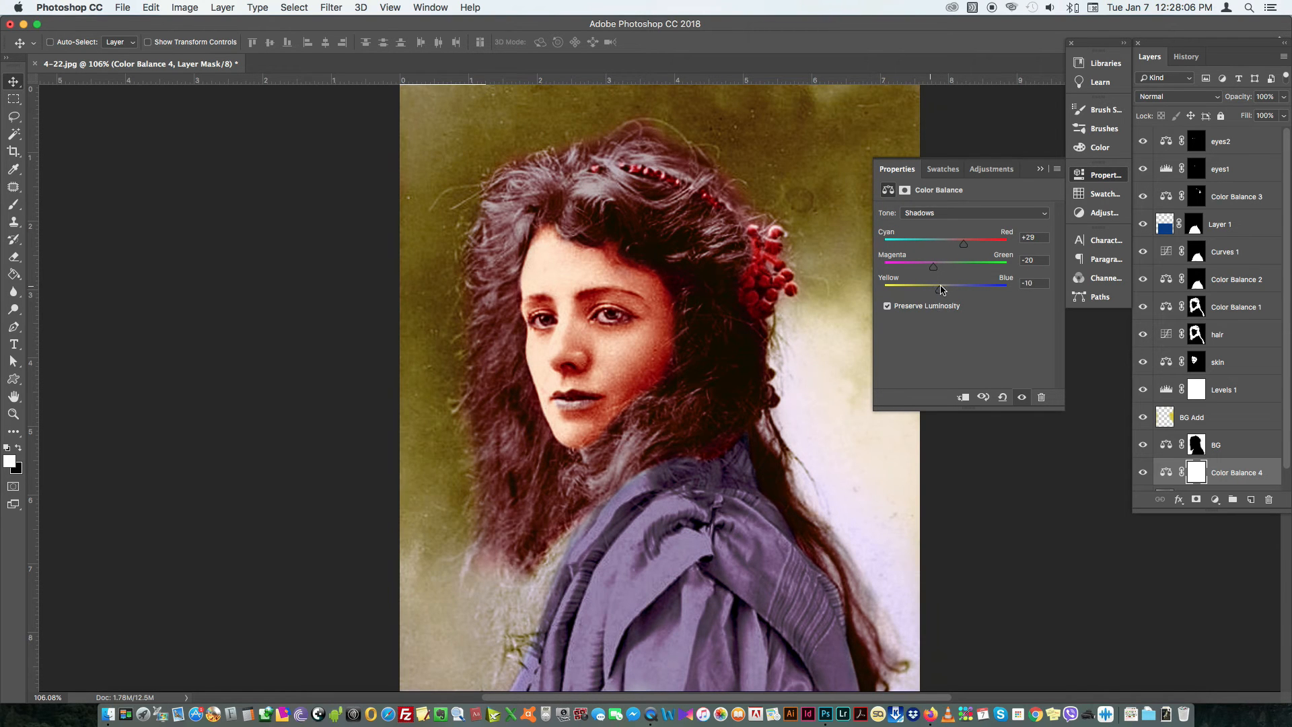
pyautogui.click(960, 213)
pyautogui.click(955, 234)
pyautogui.moveTo(945, 266); pyautogui.dragTo(927, 268)
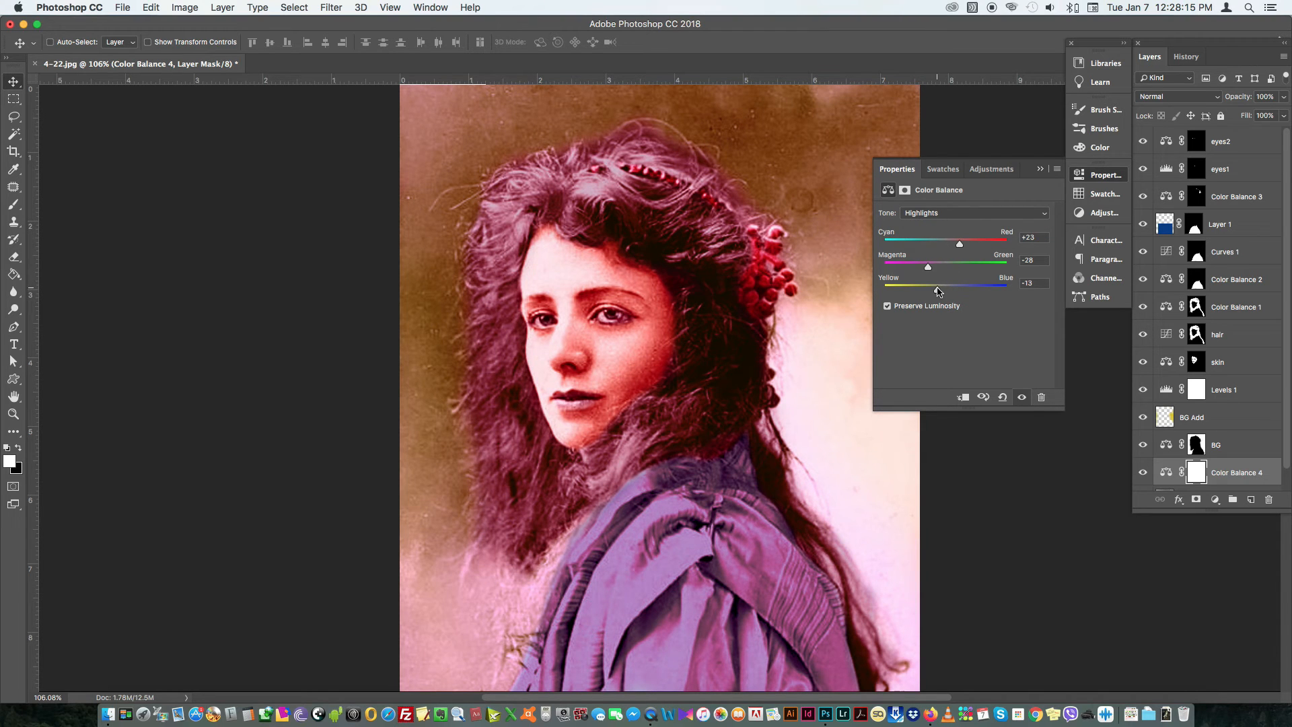
pyautogui.click(1104, 184)
# Step: Move the new Color Balance 4 layer to the top of the layer stack and invert its mask to black
pyautogui.moveTo(1234, 471); pyautogui.dragTo(1238, 138)
pyautogui.hotkey('ctrl', 'i')
# Step: Paint the Color Balance 4 mask white over the upper and lower lips with a 9 to 10 px brush
pyautogui.press('z')
pyautogui.moveTo(572, 441); pyautogui.dragTo(636, 451)
pyautogui.press('b')
pyautogui.press('[')
pyautogui.press('[')
pyautogui.press('[')
pyautogui.press('[')
pyautogui.press('[')
pyautogui.press('[')
pyautogui.press('[')
pyautogui.press('[')
pyautogui.press('[')
pyautogui.press('[')
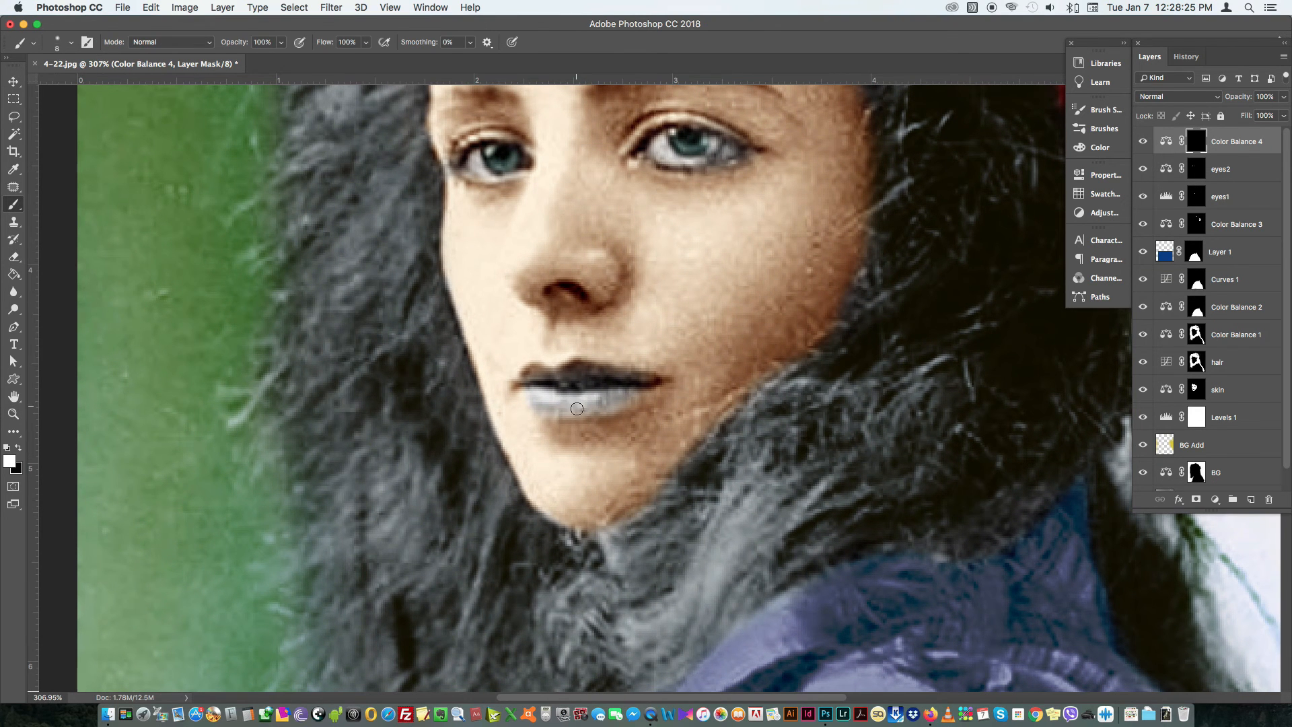
pyautogui.press(']')
pyautogui.moveTo(549, 404)
pyautogui.mouseDown()
pyautogui.moveTo(533, 390)
pyautogui.moveTo(629, 392)
pyautogui.moveTo(616, 405)
pyautogui.moveTo(584, 373)
pyautogui.moveTo(643, 383)
pyautogui.moveTo(527, 379)
pyautogui.mouseUp()
pyautogui.press(']')
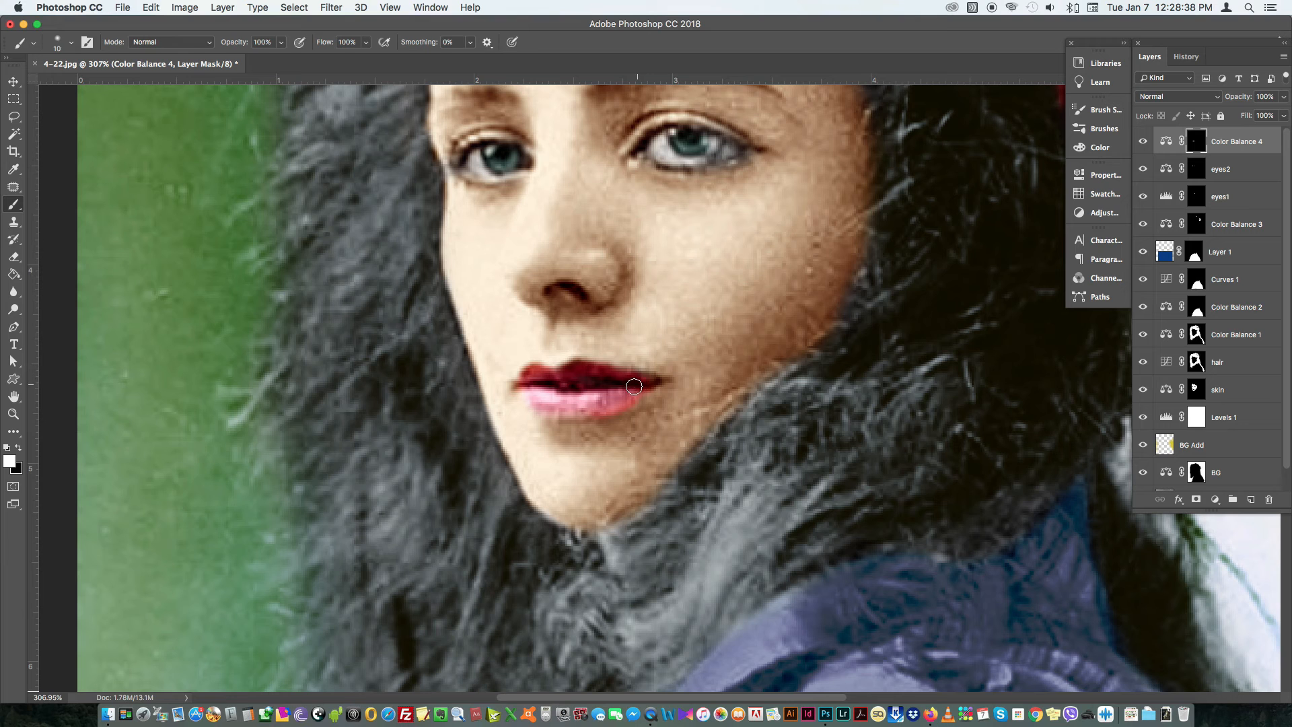
# Step: Reduce the lip Color Balance layer's opacity to 60%
pyautogui.press('v')
pyautogui.press('8')
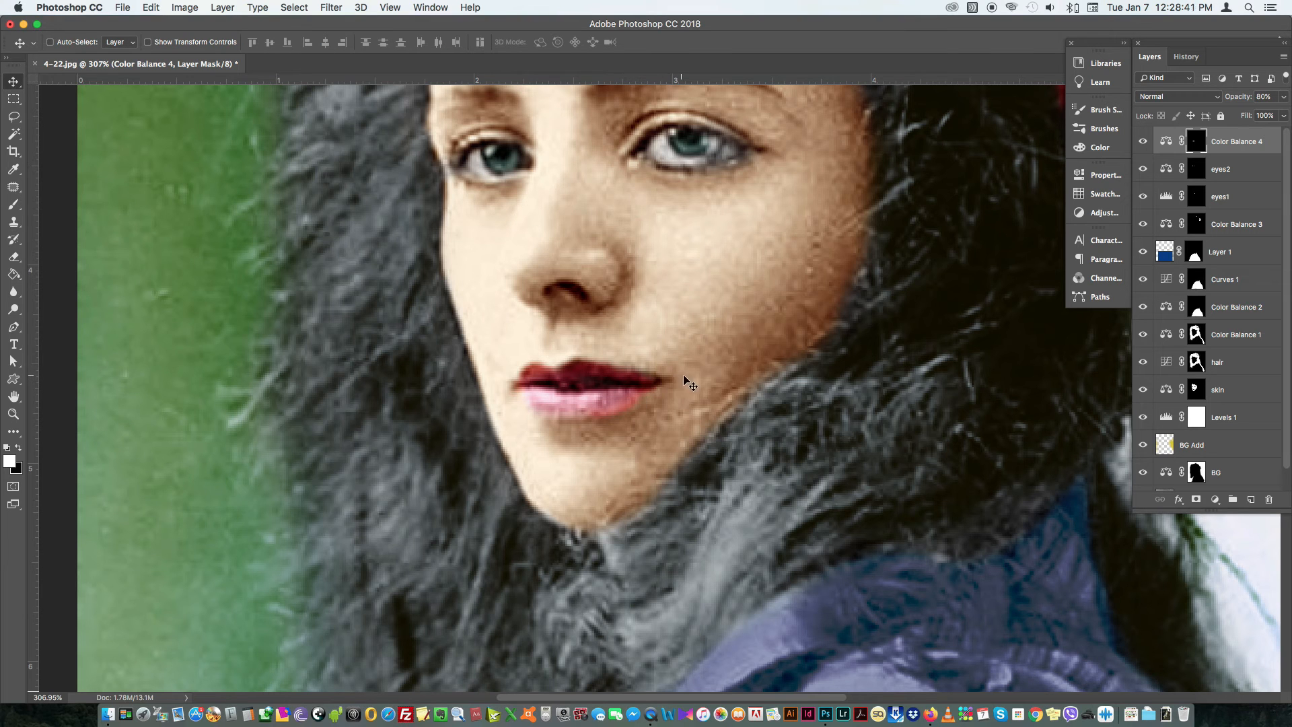
pyautogui.press('5')
pyautogui.press('super+0')
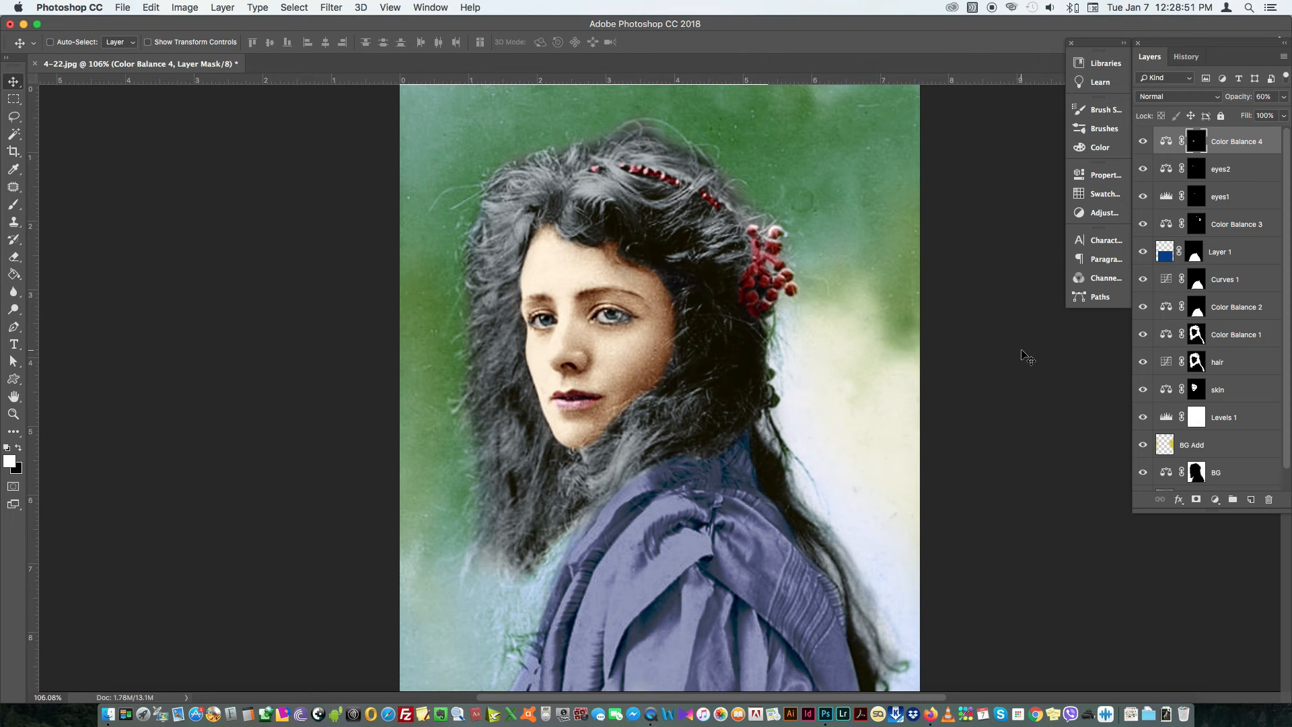
# Step: Paint the hair layer's mask white along the eyebrow nearer the berries with a 6 px brush
pyautogui.click(1196, 371)
pyautogui.press('z')
pyautogui.moveTo(560, 289); pyautogui.dragTo(596, 385)
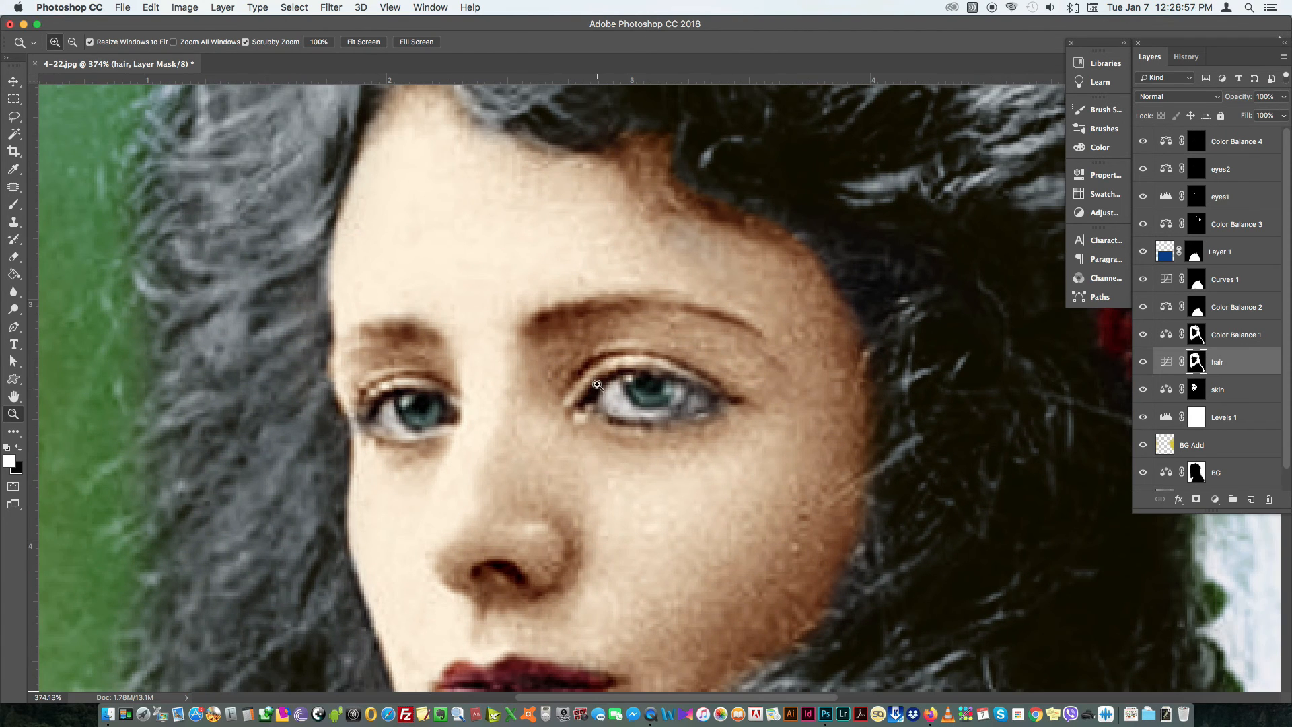
pyautogui.press('b')
pyautogui.press('[')
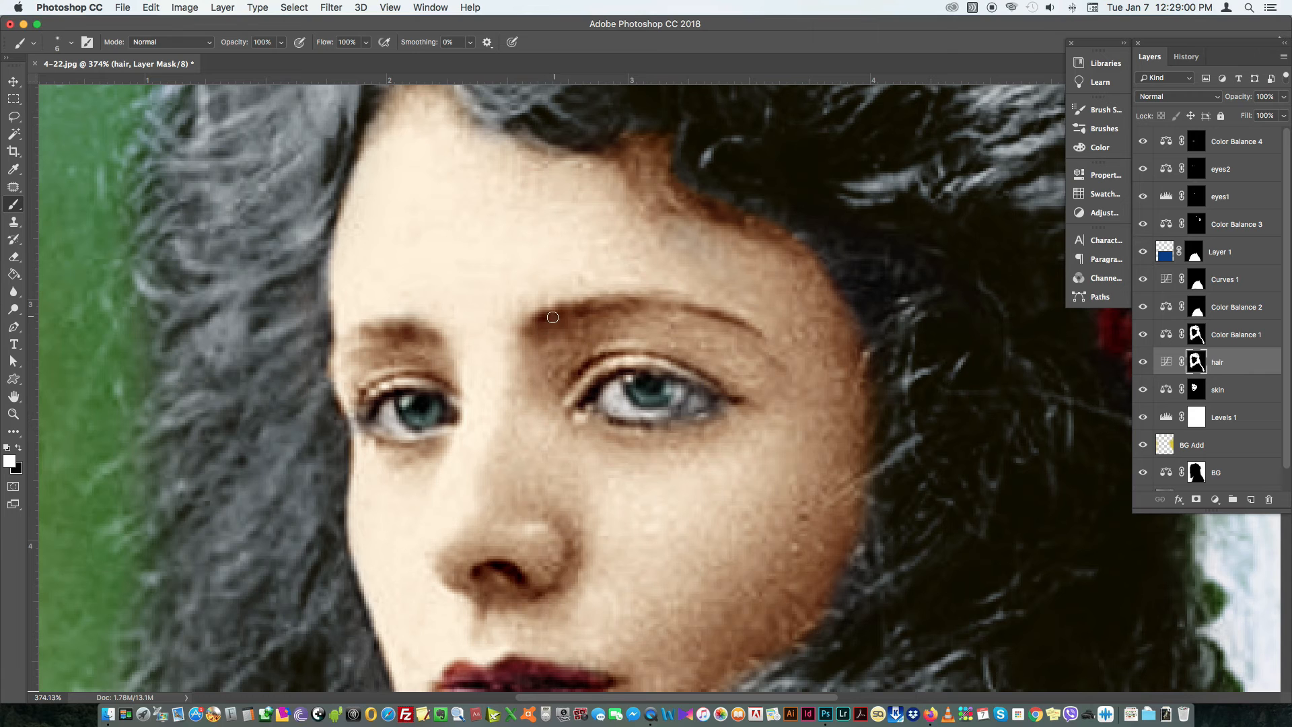
pyautogui.moveTo(543, 318); pyautogui.dragTo(618, 298)
# Step: Darken both eyebrows and the lash lines by painting the hair layer's mask white with the brush at 50% opacity
pyautogui.press(']')
pyautogui.press(']')
pyautogui.press(']')
pyautogui.press(']')
pyautogui.press(']')
pyautogui.press('5')
pyautogui.moveTo(551, 322)
pyautogui.mouseDown()
pyautogui.moveTo(581, 309)
pyautogui.moveTo(542, 325)
pyautogui.mouseUp()
pyautogui.press('[')
pyautogui.press('[')
pyautogui.moveTo(611, 304)
pyautogui.mouseDown()
pyautogui.moveTo(714, 317)
pyautogui.moveTo(699, 313)
pyautogui.mouseUp()
pyautogui.press('[')
pyautogui.moveTo(397, 343)
pyautogui.mouseDown()
pyautogui.moveTo(341, 341)
pyautogui.moveTo(419, 334)
pyautogui.moveTo(403, 337)
pyautogui.moveTo(431, 390)
pyautogui.moveTo(372, 390)
pyautogui.moveTo(420, 376)
pyautogui.moveTo(441, 392)
pyautogui.moveTo(366, 400)
pyautogui.mouseUp()
pyautogui.moveTo(596, 383)
pyautogui.mouseDown()
pyautogui.moveTo(648, 355)
pyautogui.moveTo(688, 393)
pyautogui.moveTo(705, 387)
pyautogui.moveTo(696, 413)
pyautogui.moveTo(620, 424)
pyautogui.mouseUp()
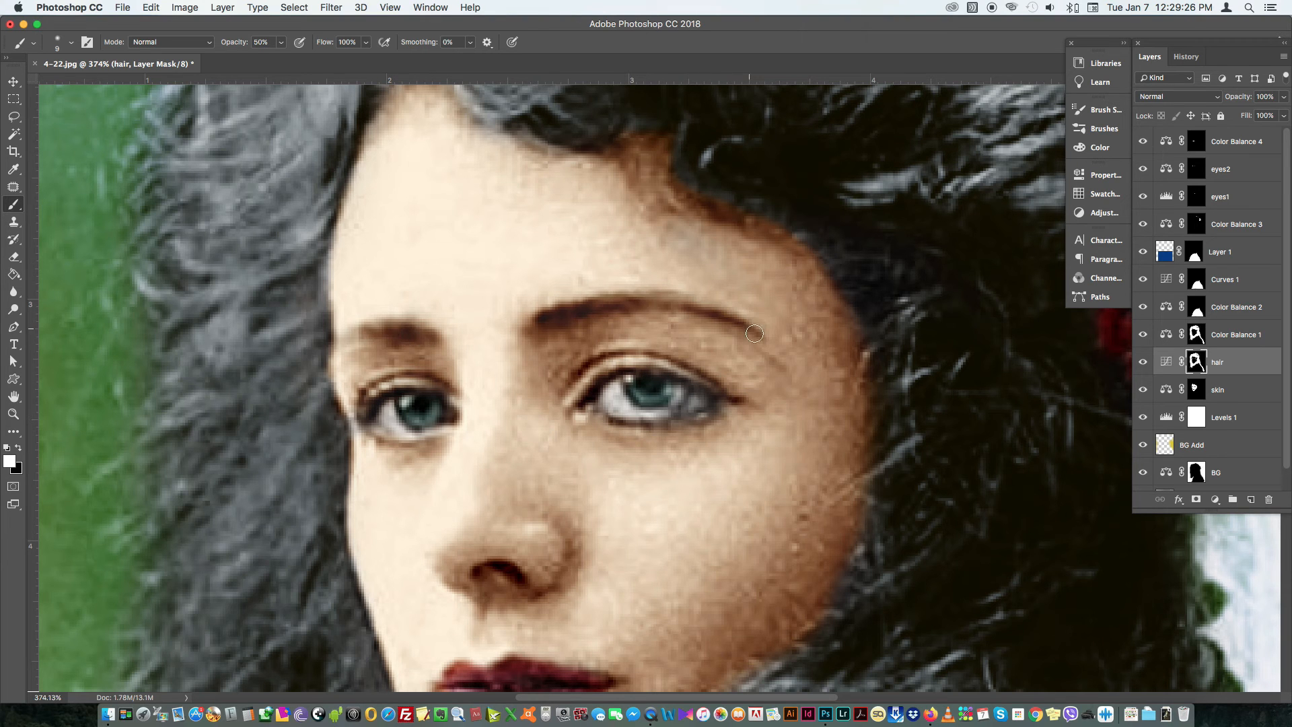
pyautogui.press('z')
pyautogui.keyDown('alt'); pyautogui.click(597, 543); pyautogui.keyUp('alt')
pyautogui.keyDown('alt'); pyautogui.click(672, 446); pyautogui.keyUp('alt')
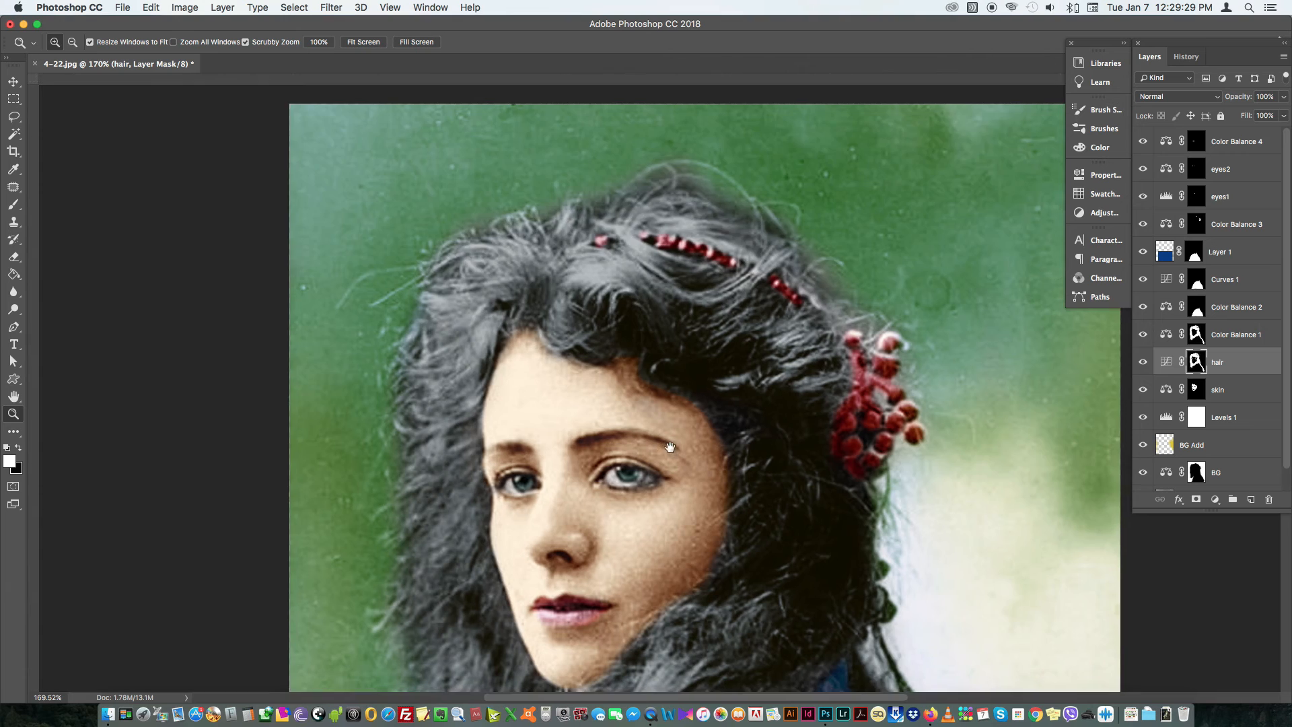
pyautogui.keyDown('alt'); pyautogui.click(719, 453); pyautogui.keyUp('alt')
pyautogui.moveTo(720, 453); pyautogui.dragTo(784, 530)
# Step: Add a Levels adjustment above Color Balance 4 with the black input at 15 and the midtone input at 1.11
pyautogui.click(1254, 143)
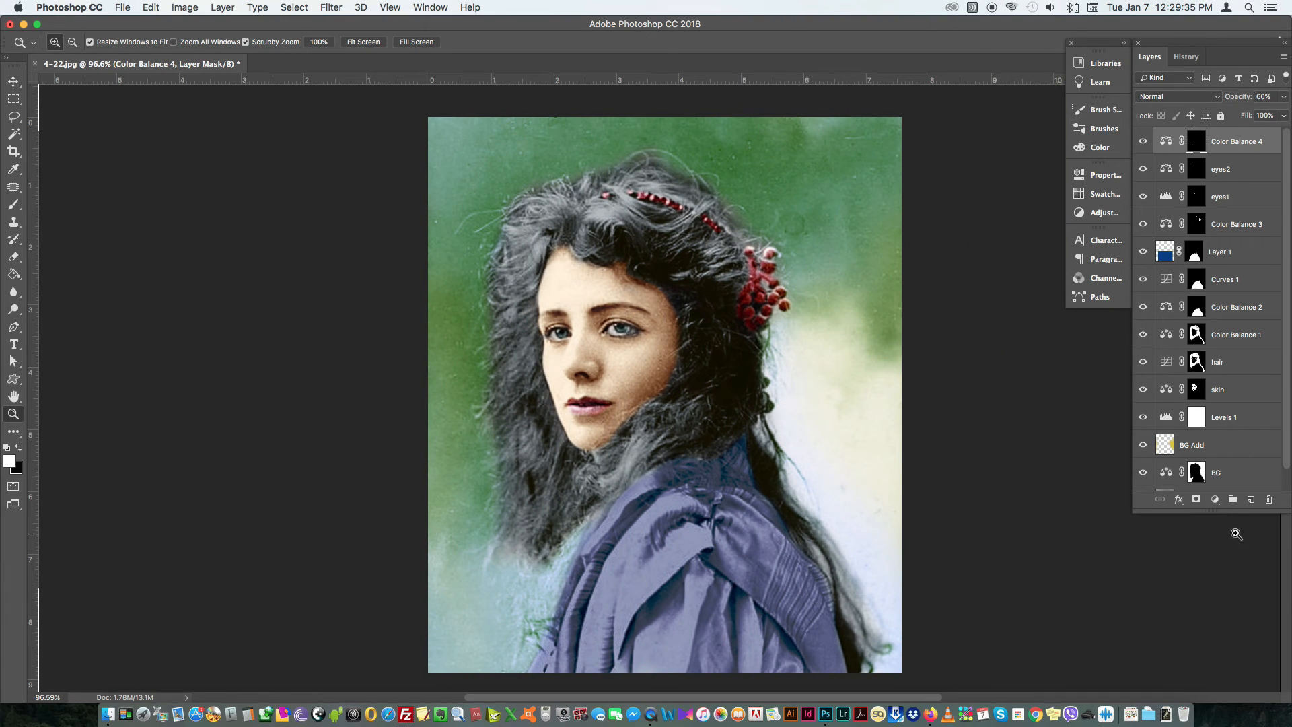
pyautogui.click(1250, 499)
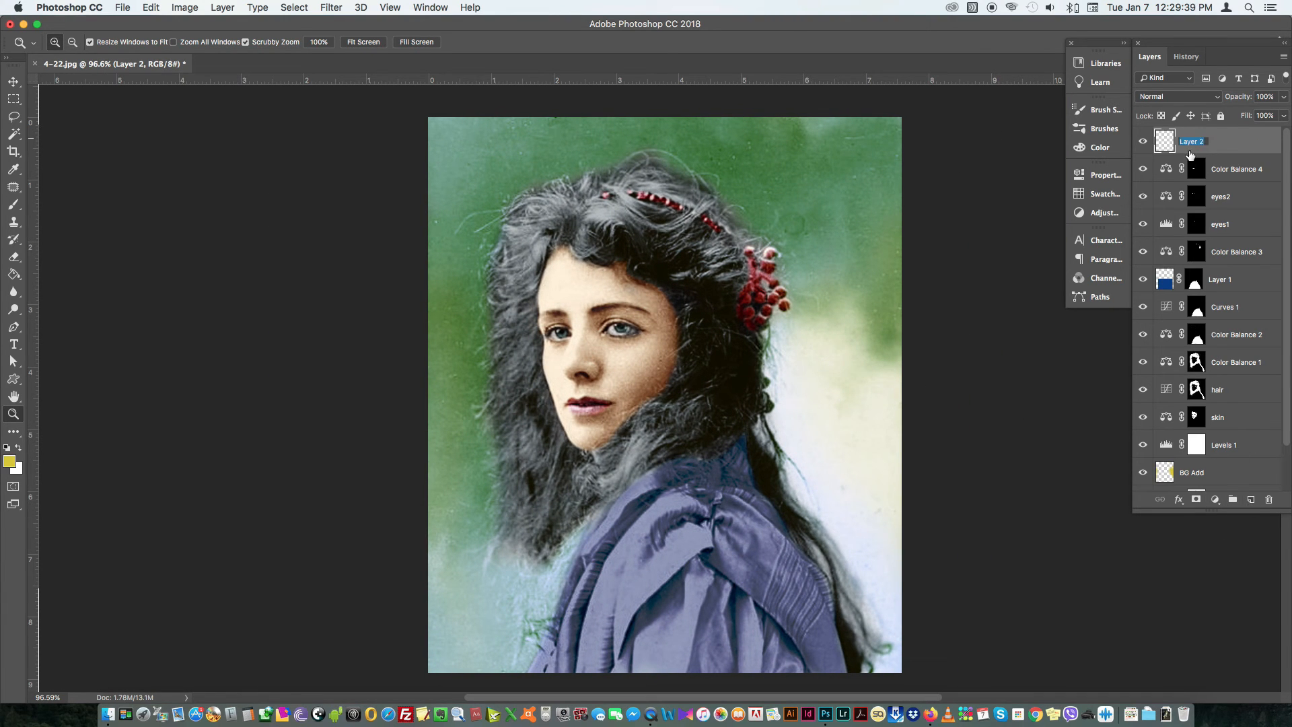
pyautogui.press('super+z')
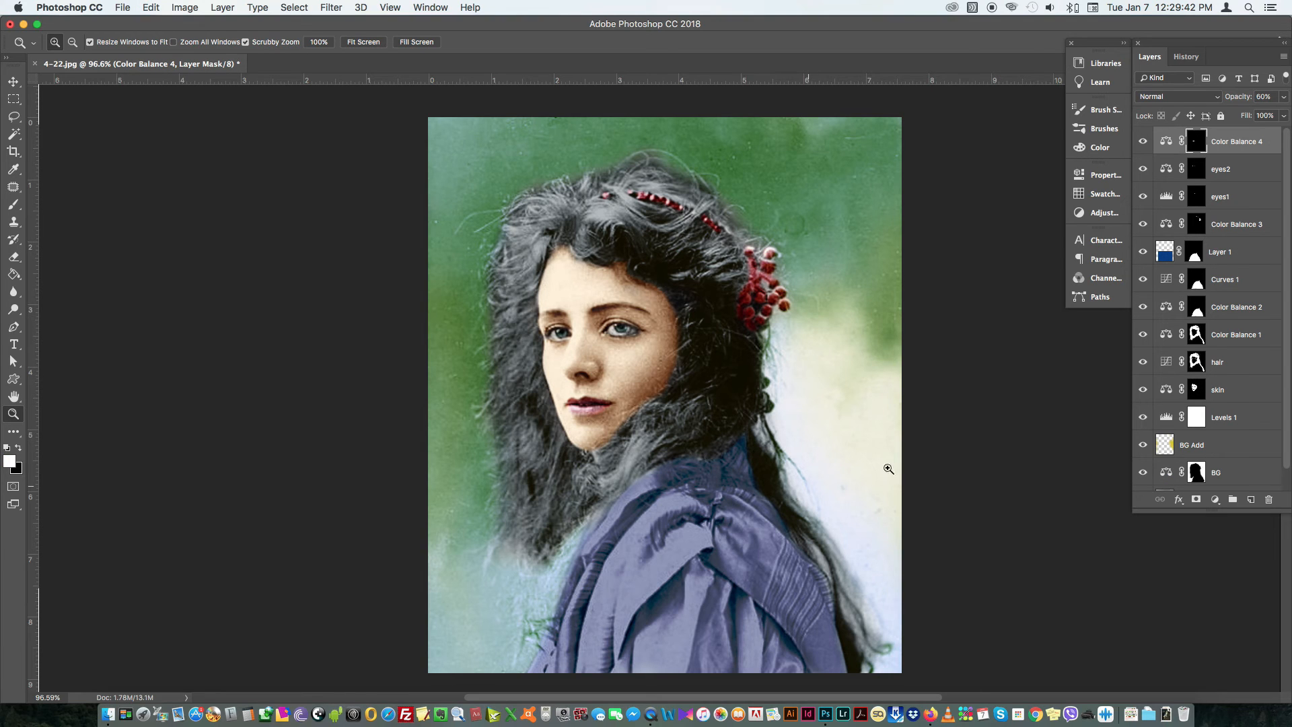
pyautogui.click(1215, 499)
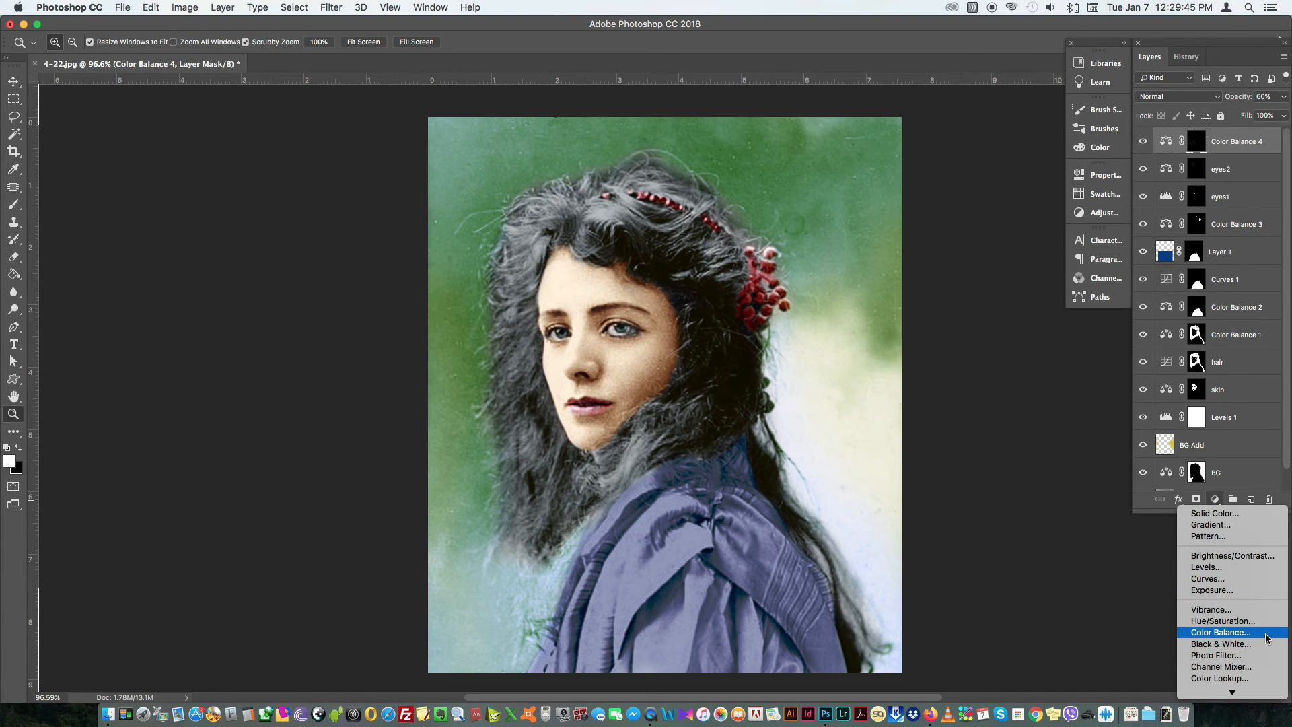
pyautogui.click(1205, 567)
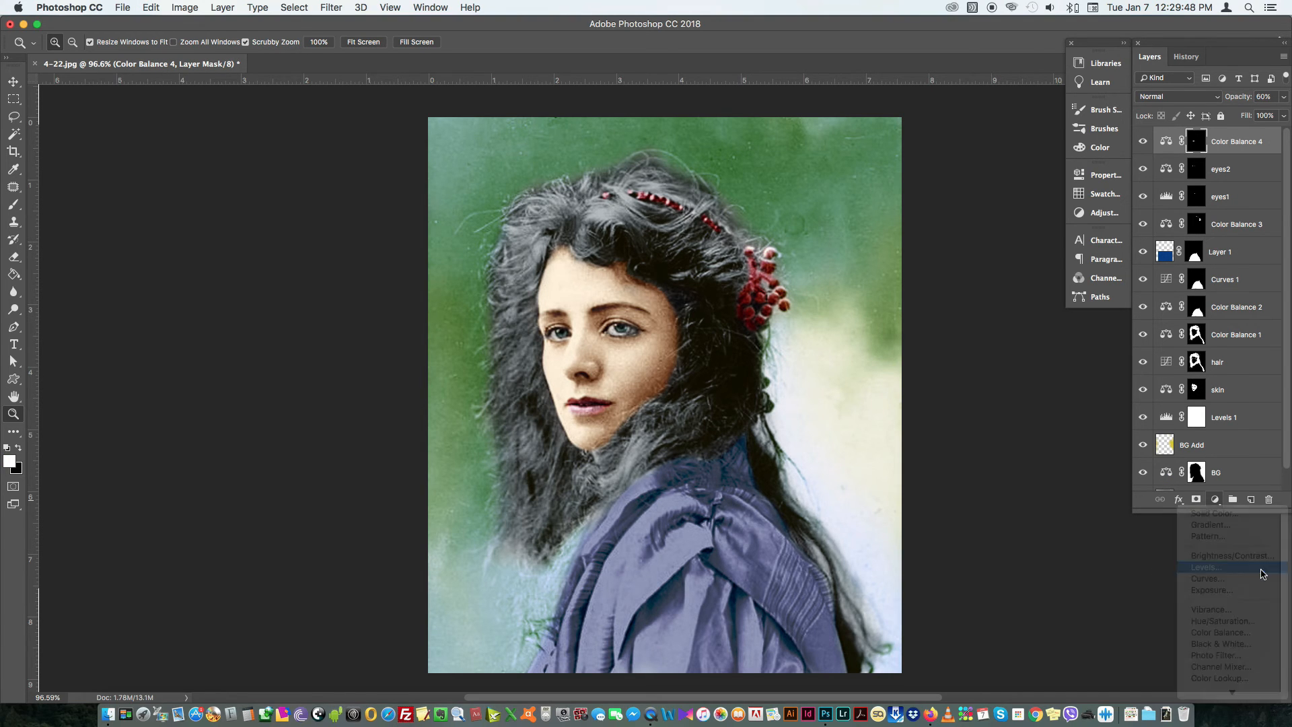
pyautogui.moveTo(905, 307); pyautogui.dragTo(908, 311)
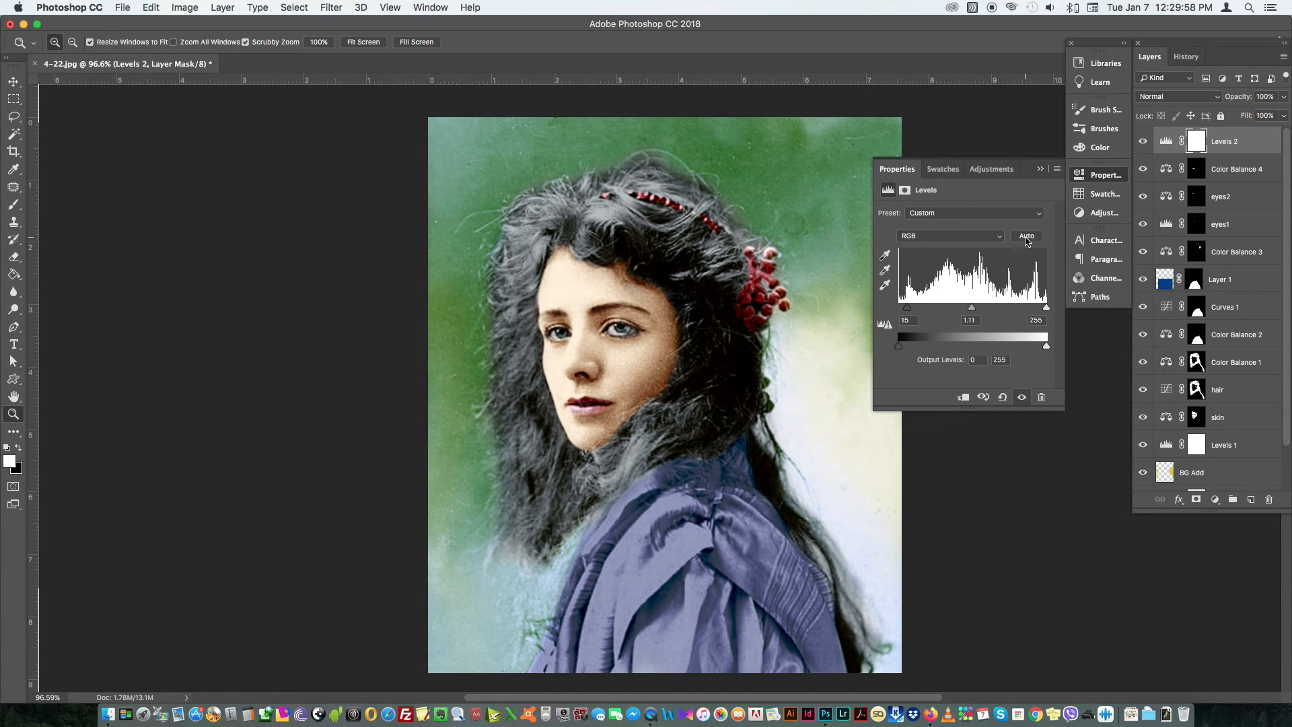
pyautogui.click(1091, 175)
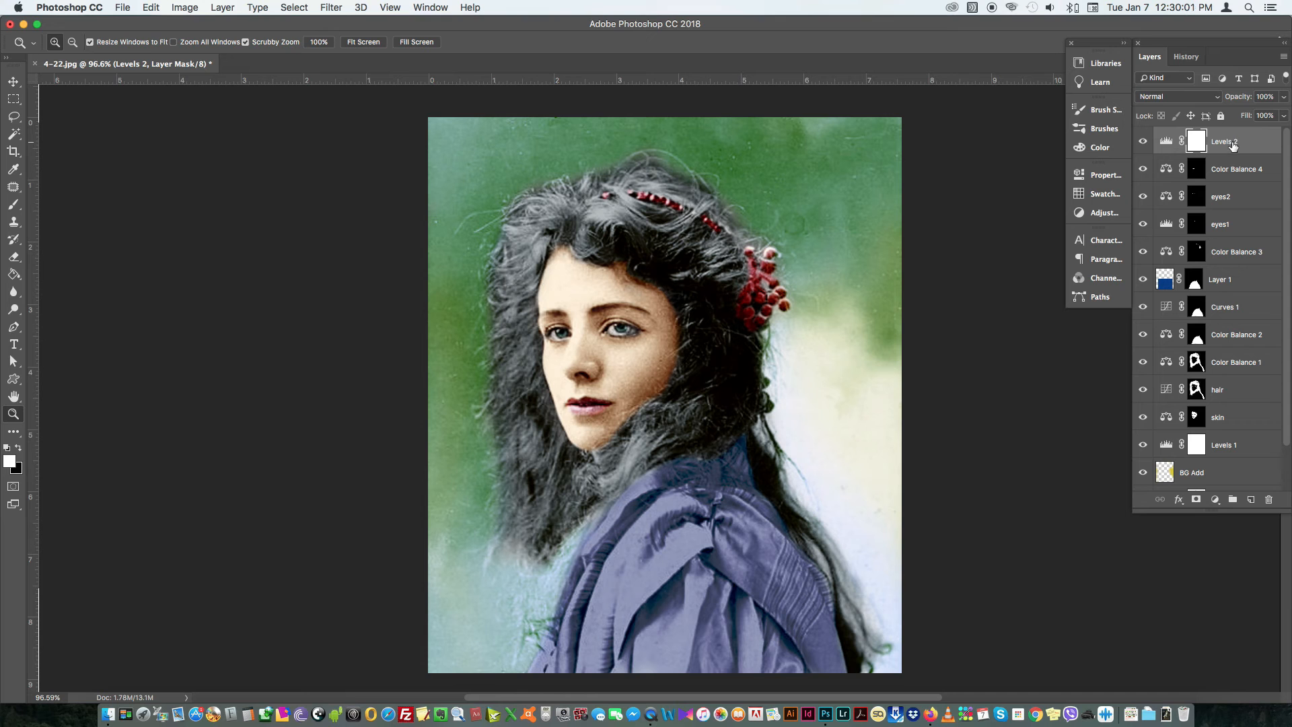
# Step: Add a Curves adjustment above Levels 2 and pull the midtones of its RGB curve down to darken the portrait
pyautogui.click(1215, 499)
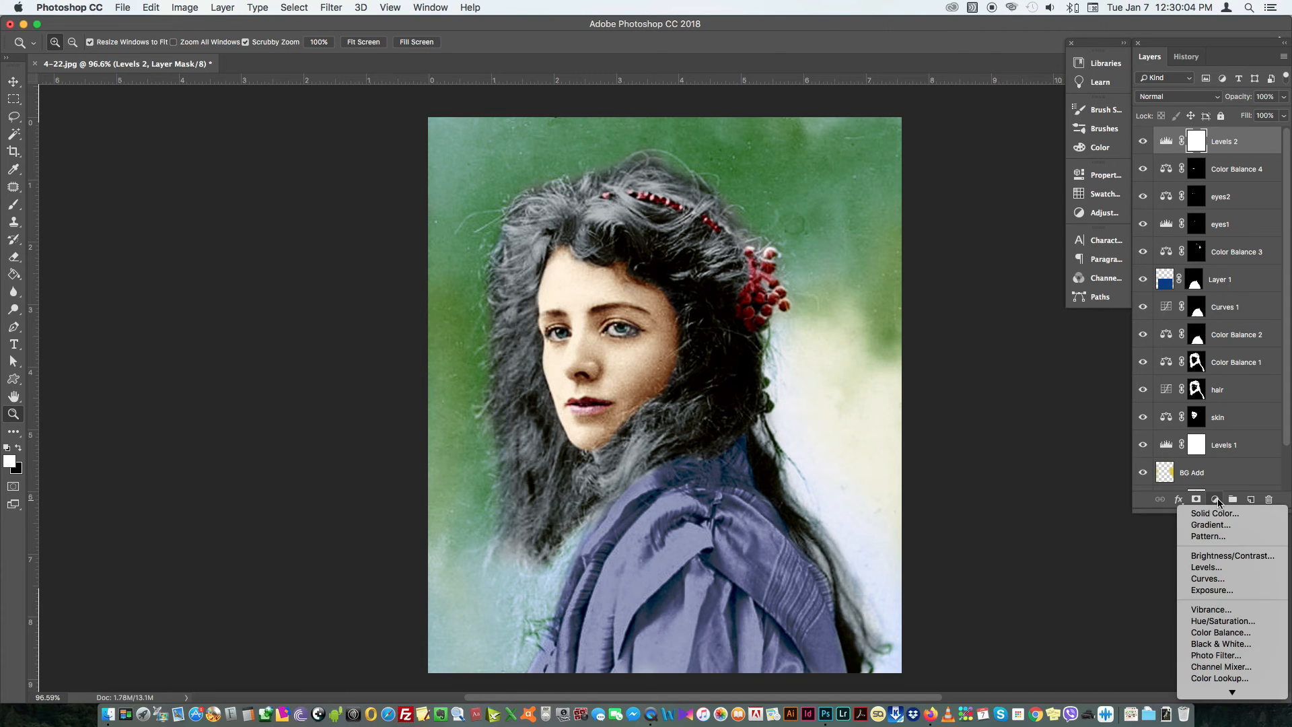
pyautogui.click(1239, 579)
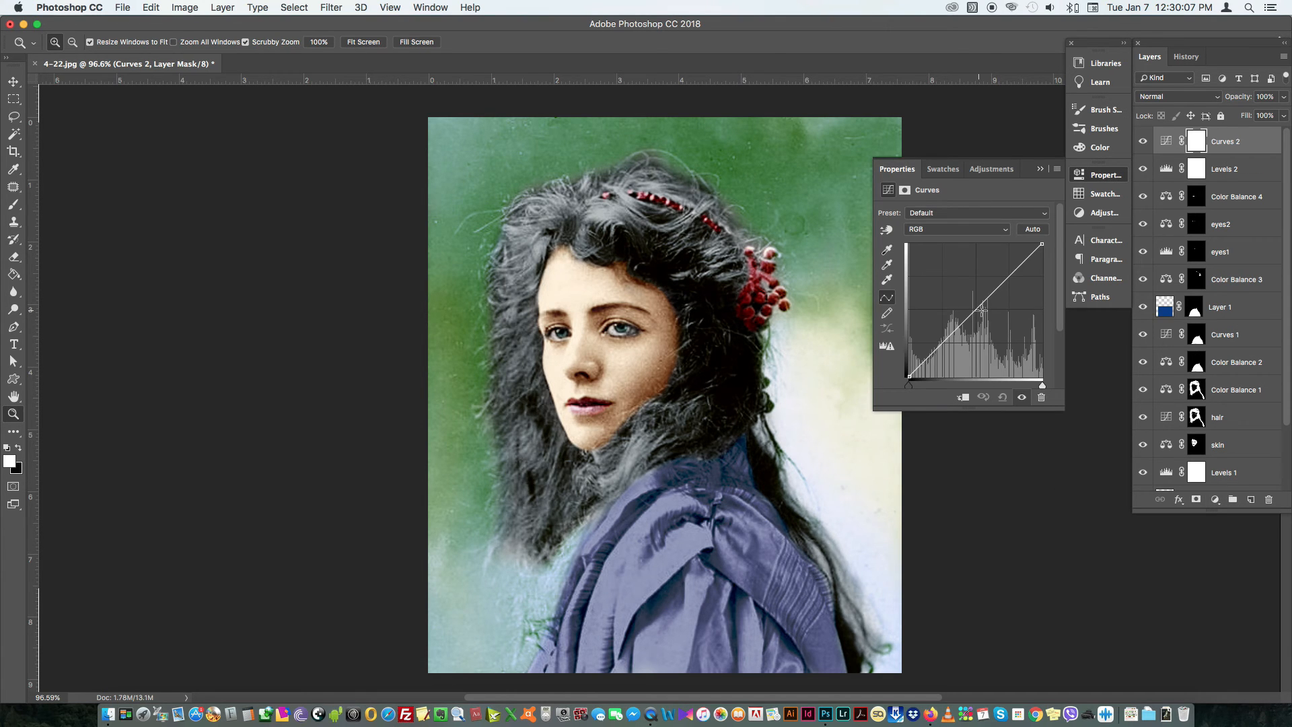
pyautogui.moveTo(983, 312); pyautogui.dragTo(944, 349)
pyautogui.click(1098, 176)
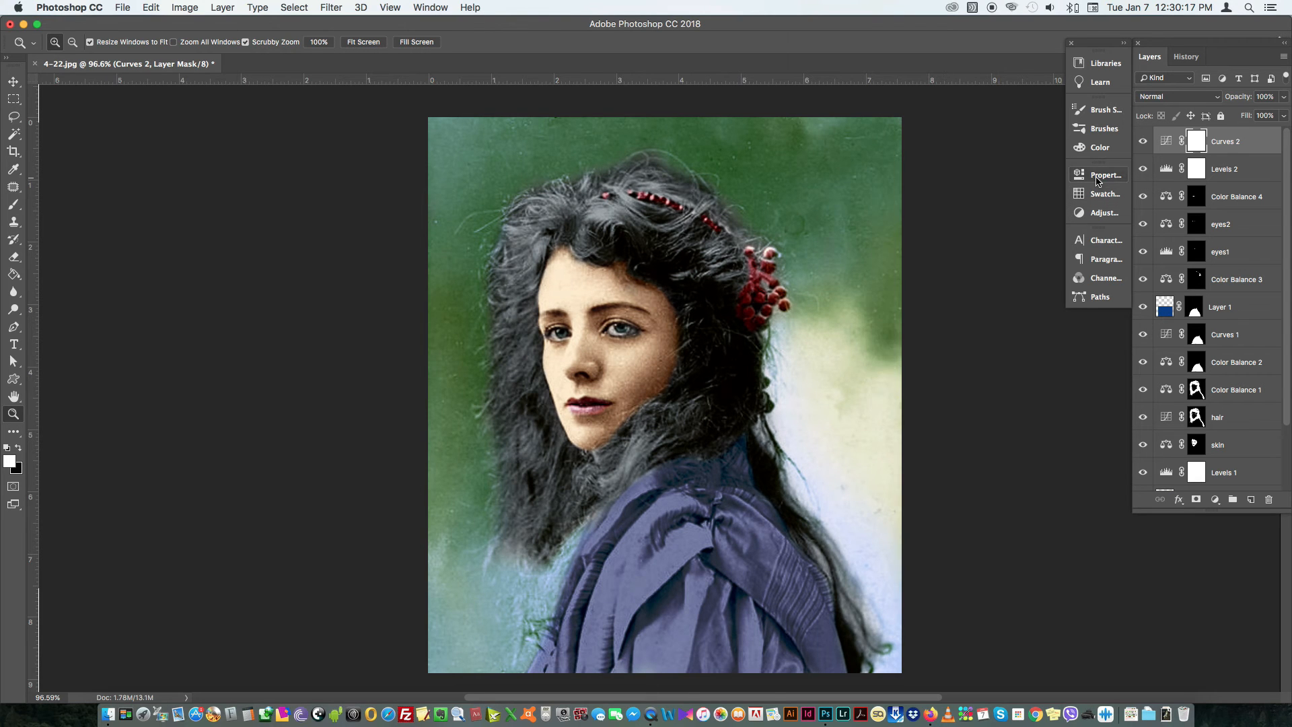
# Step: Rename the new curves layer as shades and invert its mask to black
pyautogui.write('shad')
pyautogui.press('Return')
pyautogui.press('super+i')
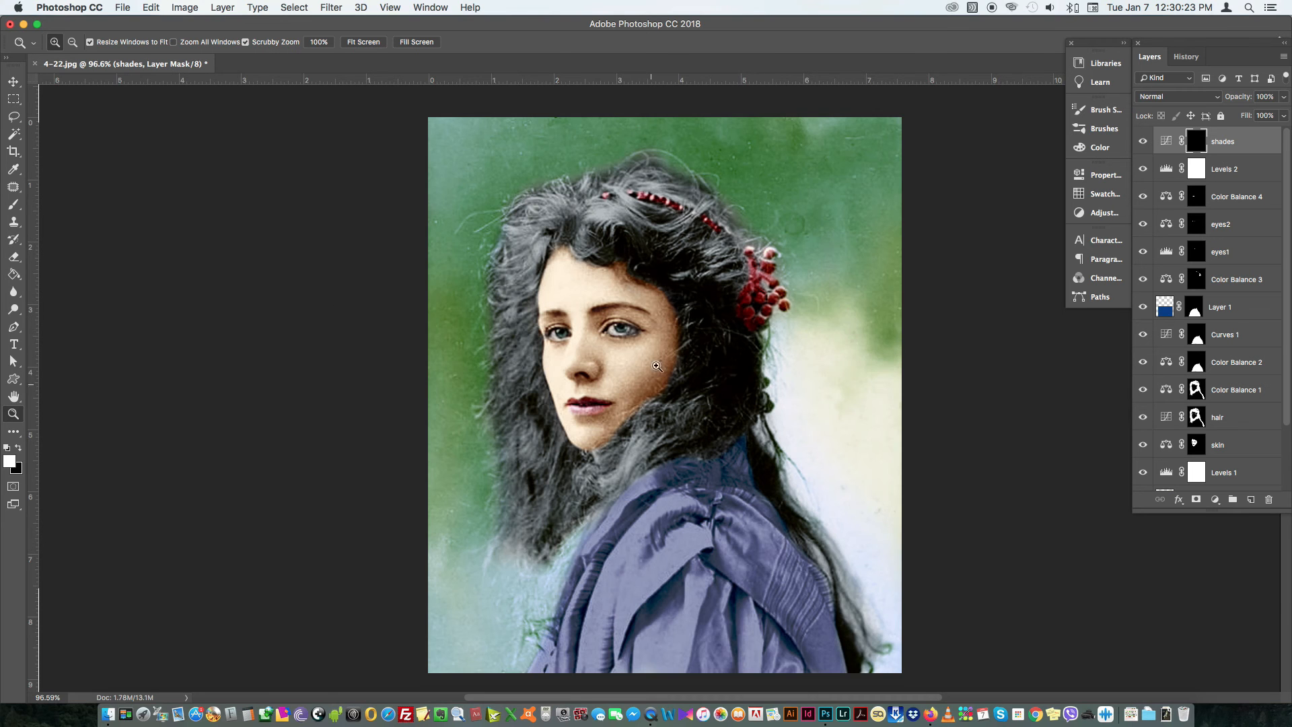
# Step: Paint the shades mask white over the shadowed cheek, jaw and eye sockets with a soft brush at 50% opacity
pyautogui.moveTo(670, 374); pyautogui.dragTo(674, 449)
pyautogui.press('e')
pyautogui.press('b')
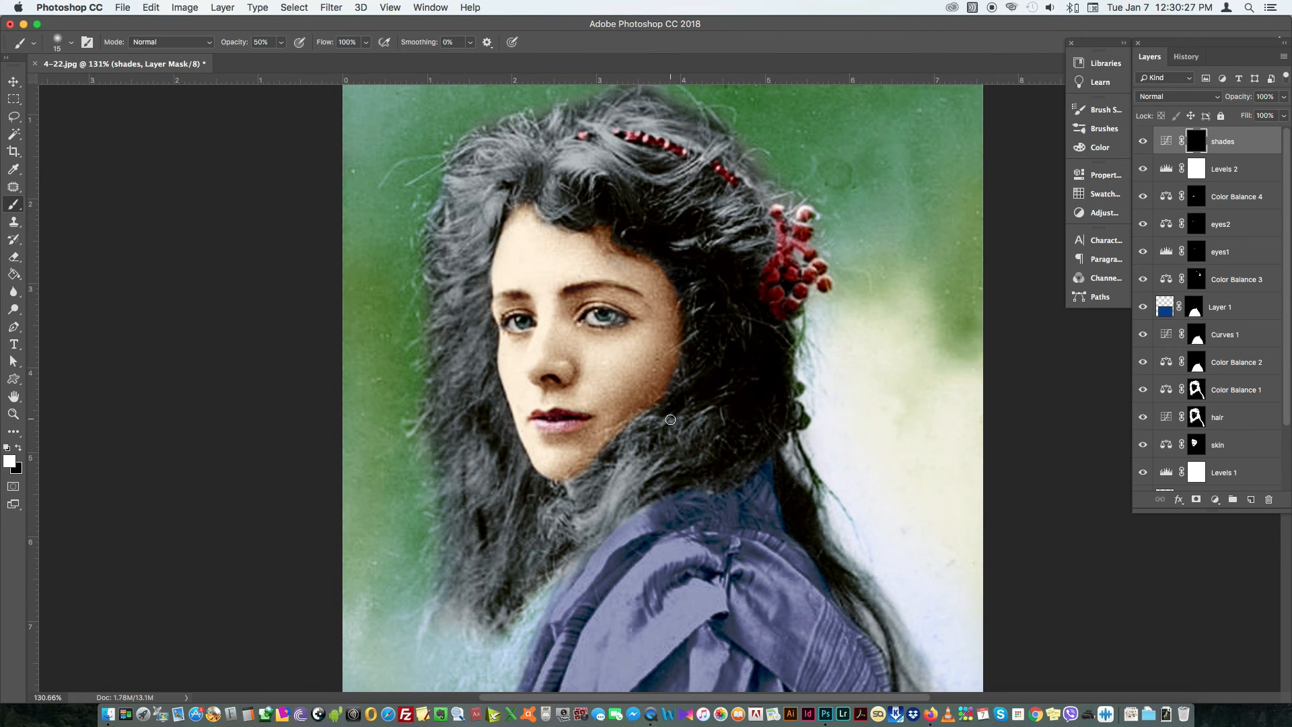
pyautogui.moveTo(653, 383)
pyautogui.mouseDown()
pyautogui.moveTo(672, 360)
pyautogui.moveTo(599, 444)
pyautogui.moveTo(611, 427)
pyautogui.moveTo(559, 437)
pyautogui.moveTo(603, 444)
pyautogui.moveTo(629, 420)
pyautogui.mouseUp()
pyautogui.press('[')
pyautogui.press('[')
pyautogui.press('[')
pyautogui.press(']')
pyautogui.moveTo(687, 338)
pyautogui.mouseDown()
pyautogui.moveTo(687, 304)
pyautogui.moveTo(646, 272)
pyautogui.moveTo(649, 291)
pyautogui.moveTo(639, 285)
pyautogui.moveTo(662, 299)
pyautogui.moveTo(608, 288)
pyautogui.moveTo(619, 299)
pyautogui.moveTo(573, 311)
pyautogui.moveTo(670, 309)
pyautogui.mouseUp()
pyautogui.moveTo(564, 315)
pyautogui.mouseDown()
pyautogui.moveTo(559, 366)
pyautogui.moveTo(572, 316)
pyautogui.moveTo(516, 317)
pyautogui.moveTo(528, 315)
pyautogui.mouseUp()
pyautogui.press('[')
pyautogui.press('[')
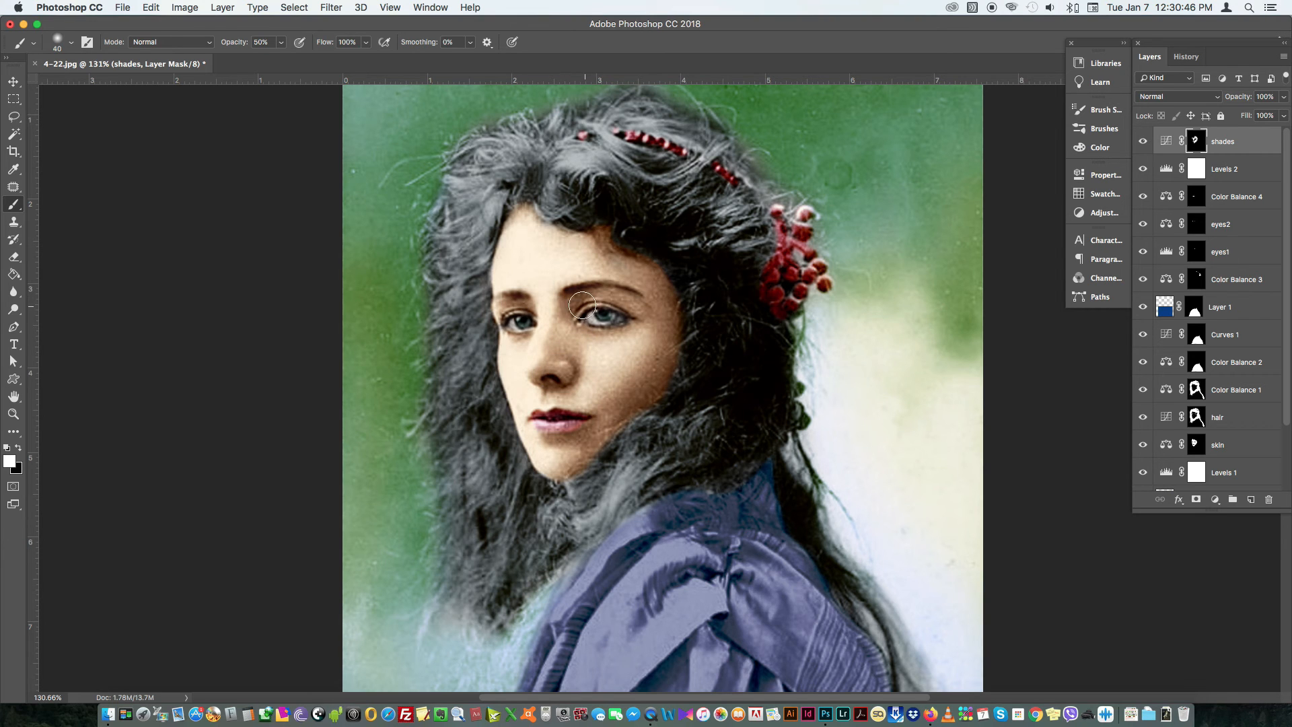
# Step: Paint the shades mask white over the dress folds with a 50 px brush at 50% opacity
pyautogui.press(']')
pyautogui.press(']')
pyautogui.scroll(-5, 715, 377)
pyautogui.moveTo(715, 376)
pyautogui.mouseDown()
pyautogui.moveTo(762, 345)
pyautogui.moveTo(719, 441)
pyautogui.moveTo(740, 437)
pyautogui.moveTo(764, 375)
pyautogui.moveTo(612, 629)
pyautogui.moveTo(733, 591)
pyautogui.moveTo(839, 632)
pyautogui.mouseUp()
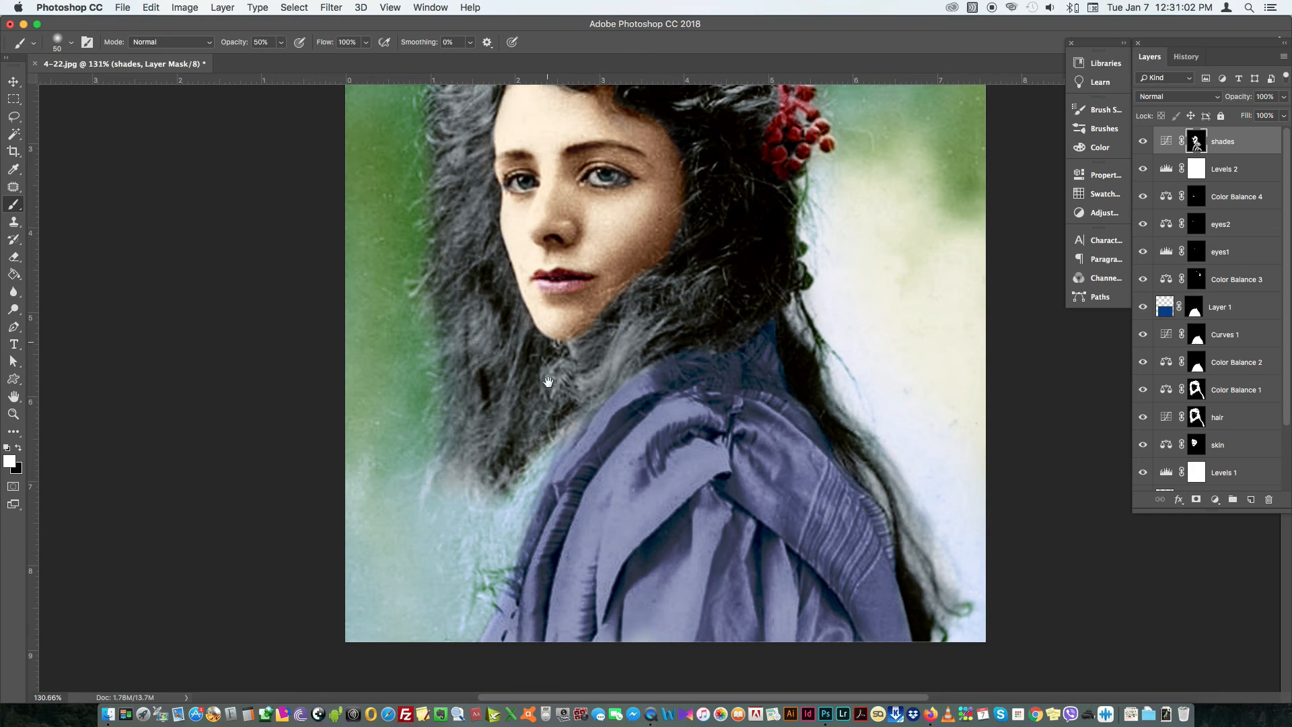
# Step: Paint the shades mask white through the hair beside the face and up over the crown
pyautogui.moveTo(548, 382); pyautogui.dragTo(559, 499)
pyautogui.moveTo(501, 437)
pyautogui.mouseDown()
pyautogui.moveTo(511, 559)
pyautogui.moveTo(491, 592)
pyautogui.moveTo(518, 543)
pyautogui.mouseUp()
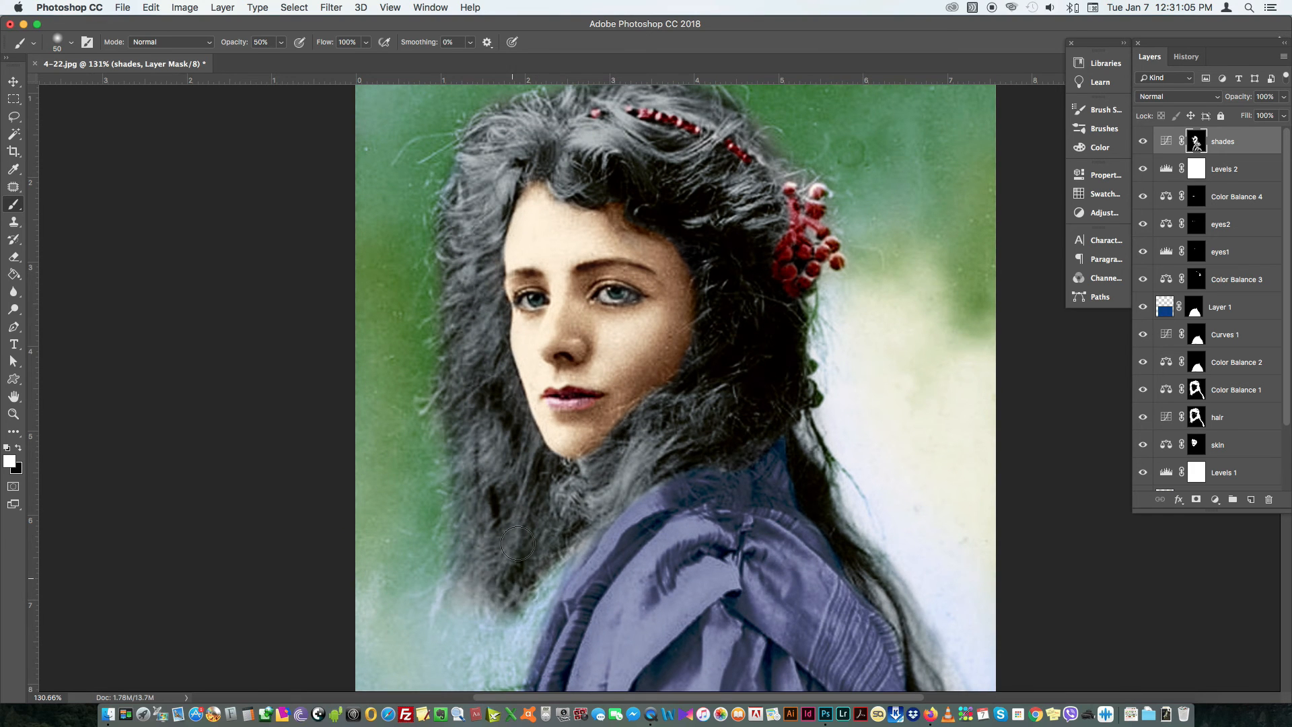
pyautogui.moveTo(434, 472); pyautogui.dragTo(436, 605)
pyautogui.moveTo(454, 452)
pyautogui.mouseDown()
pyautogui.moveTo(505, 273)
pyautogui.moveTo(663, 296)
pyautogui.moveTo(725, 271)
pyautogui.mouseUp()
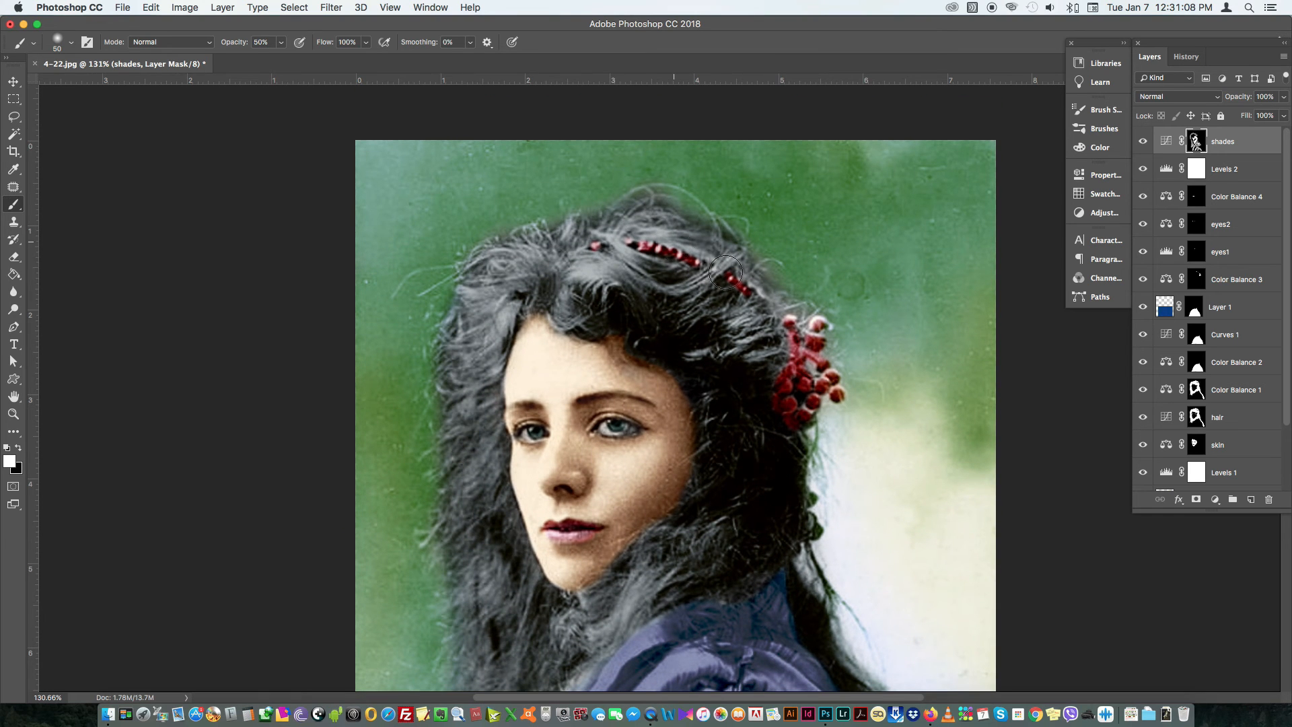
# Step: Reshape the shades curve with a second point in the darker tones and lower its white endpoint
pyautogui.click(1162, 141)
pyautogui.moveTo(987, 315); pyautogui.dragTo(955, 342)
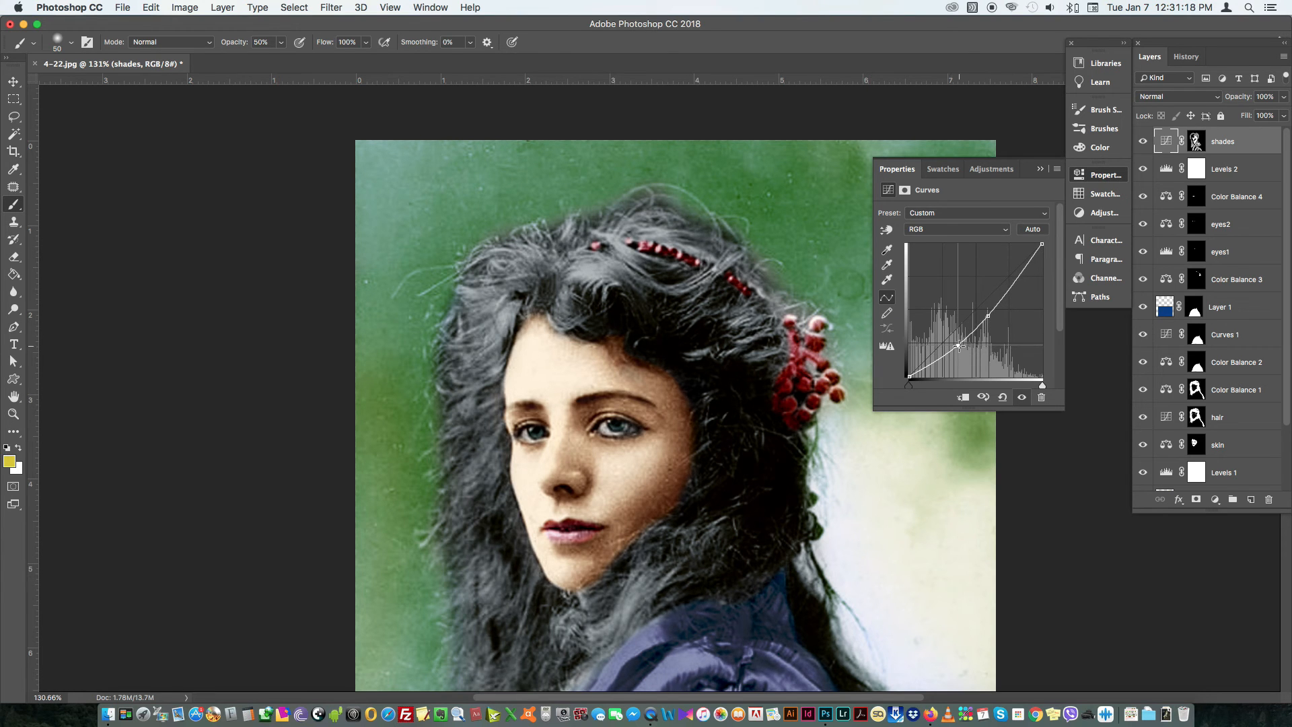
pyautogui.moveTo(1041, 245); pyautogui.dragTo(1052, 257)
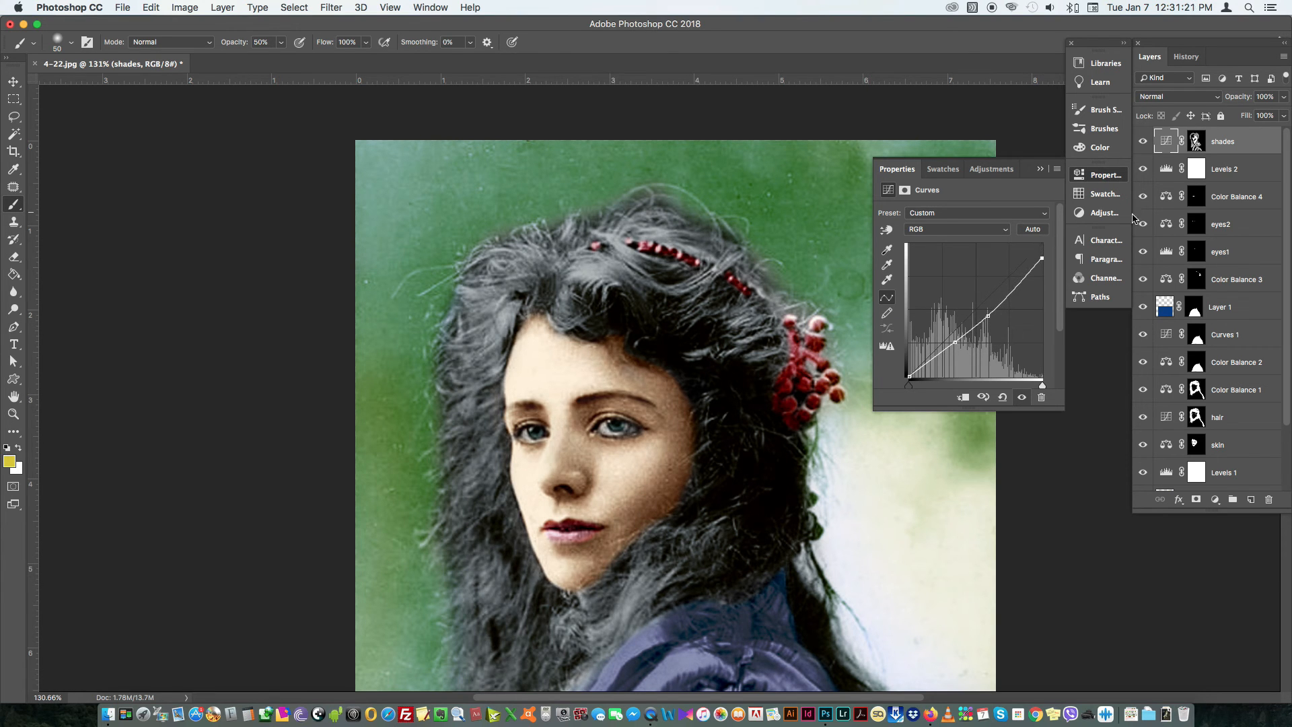
pyautogui.click(1115, 175)
# Step: Paint the shades mask white along the lower hair, the long trailing hair and the dress's shoulder folds
pyautogui.moveTo(693, 493); pyautogui.dragTo(687, 362)
pyautogui.click(1195, 142)
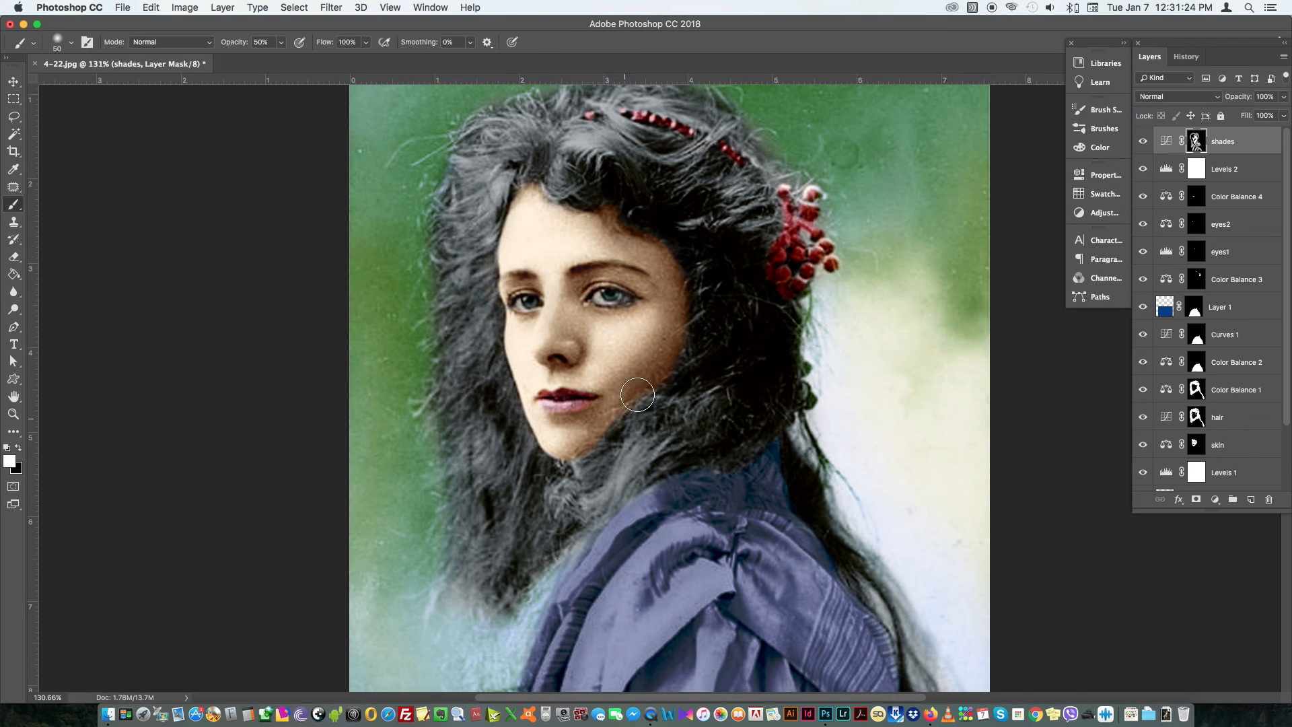
pyautogui.scroll(-3, 528, 619)
pyautogui.hscroll(-1, 528, 619)
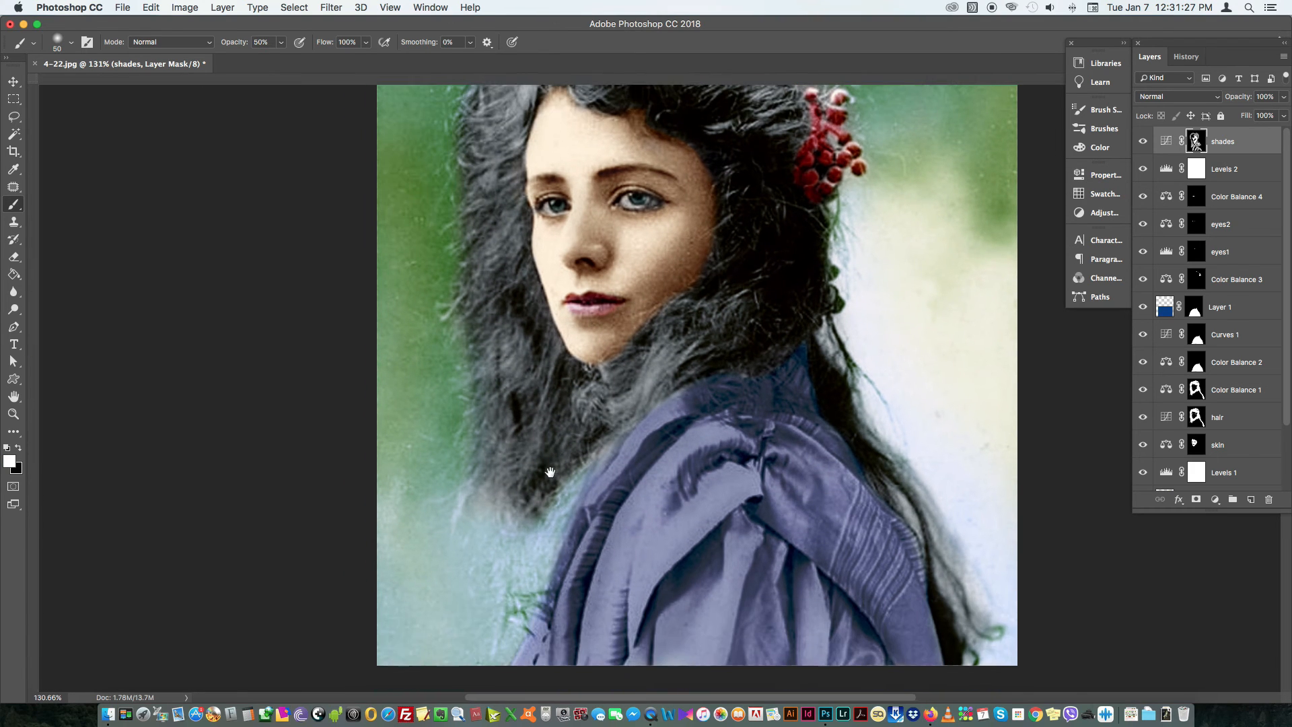
pyautogui.moveTo(504, 620)
pyautogui.mouseDown()
pyautogui.moveTo(537, 528)
pyautogui.moveTo(530, 500)
pyautogui.moveTo(499, 539)
pyautogui.mouseUp()
pyautogui.moveTo(556, 432); pyautogui.dragTo(601, 450)
pyautogui.moveTo(812, 346)
pyautogui.mouseDown()
pyautogui.moveTo(922, 528)
pyautogui.moveTo(972, 647)
pyautogui.mouseUp()
pyautogui.moveTo(741, 420); pyautogui.dragTo(716, 468)
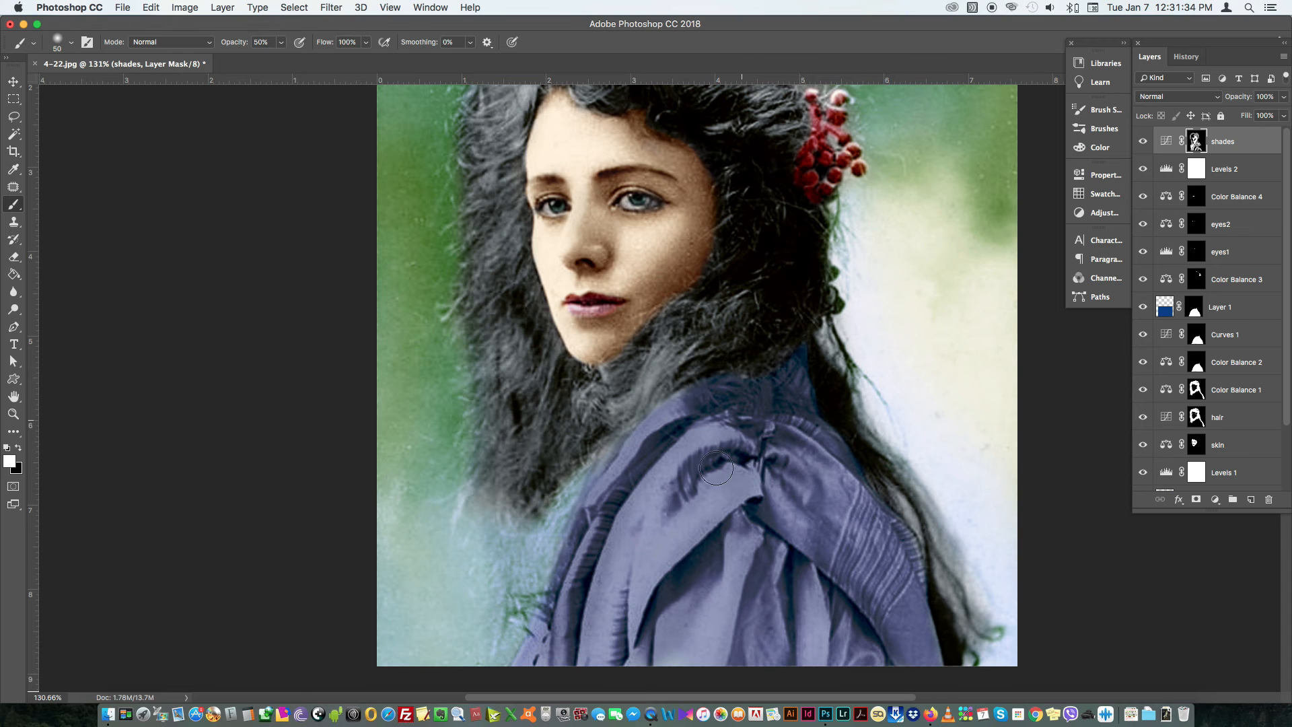
# Step: Add a blank layer above shades and name it additional shades
pyautogui.press('z')
pyautogui.moveTo(714, 370); pyautogui.dragTo(666, 369)
pyautogui.moveTo(827, 355); pyautogui.dragTo(821, 392)
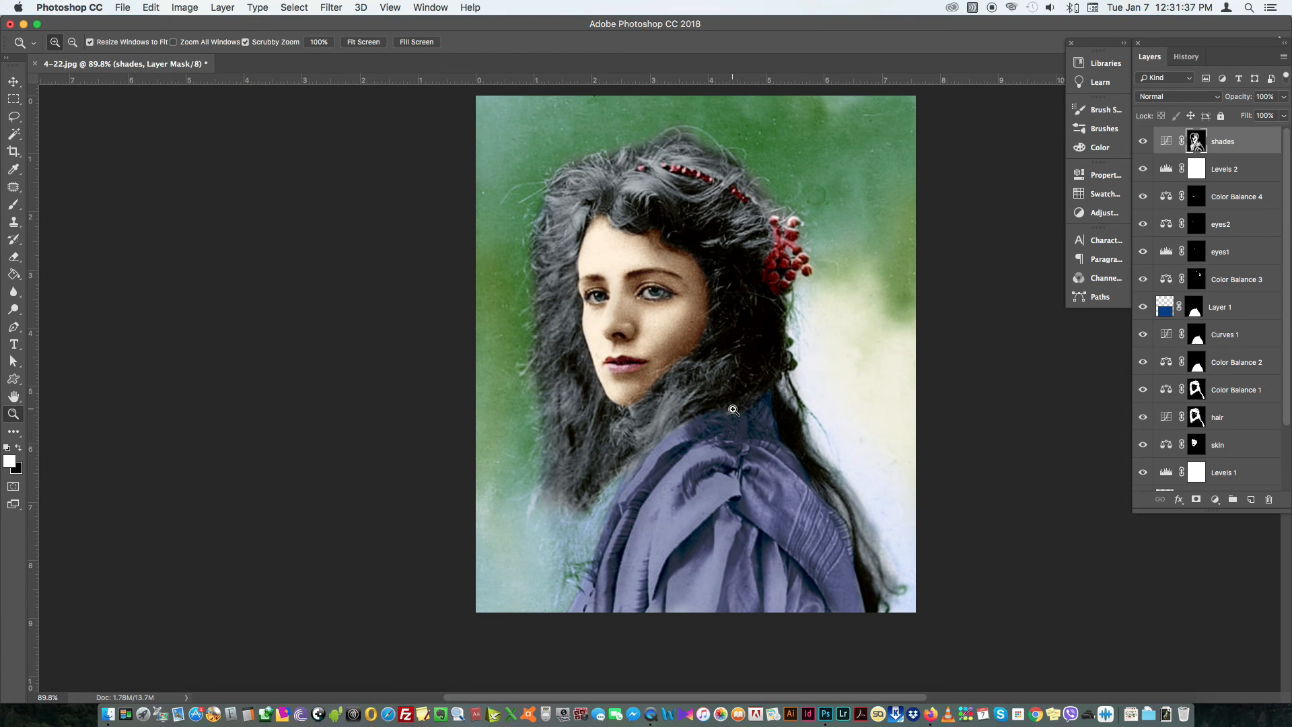
pyautogui.press('v')
pyautogui.scroll(2, 978, 389)
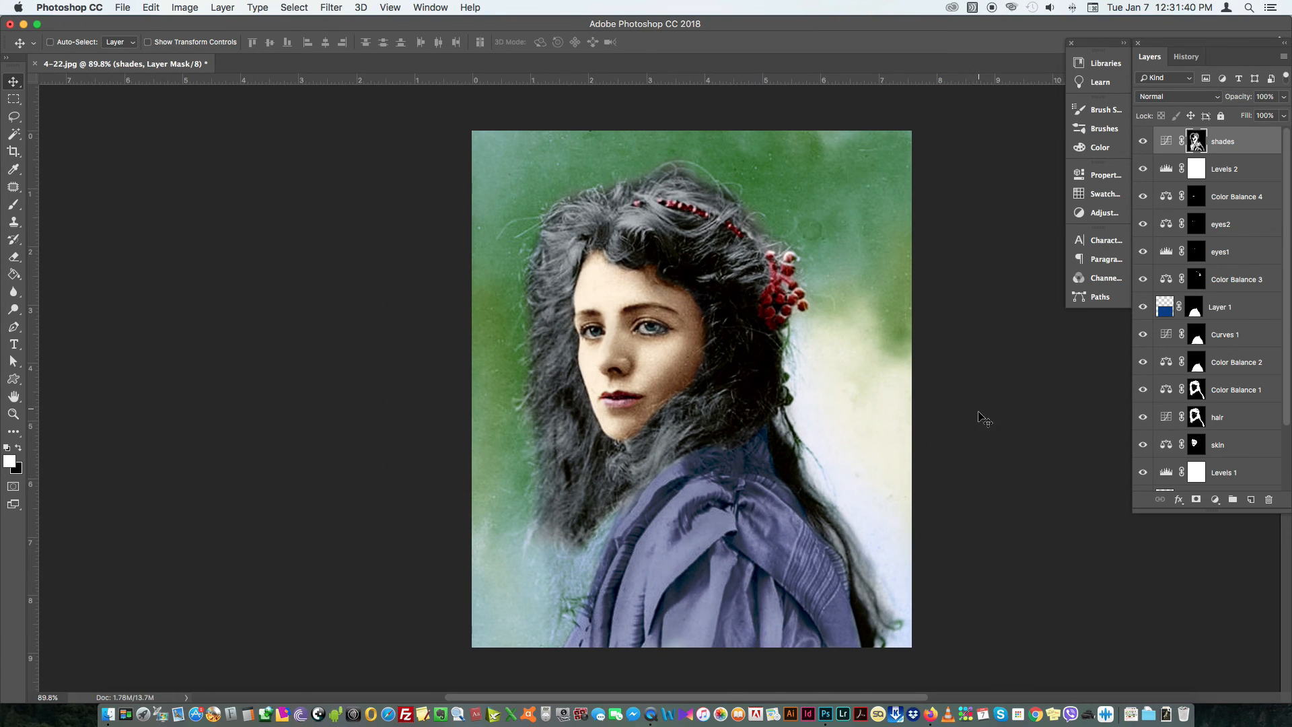
pyautogui.click(1250, 499)
pyautogui.doubleClick(1191, 141)
pyautogui.write('ad')
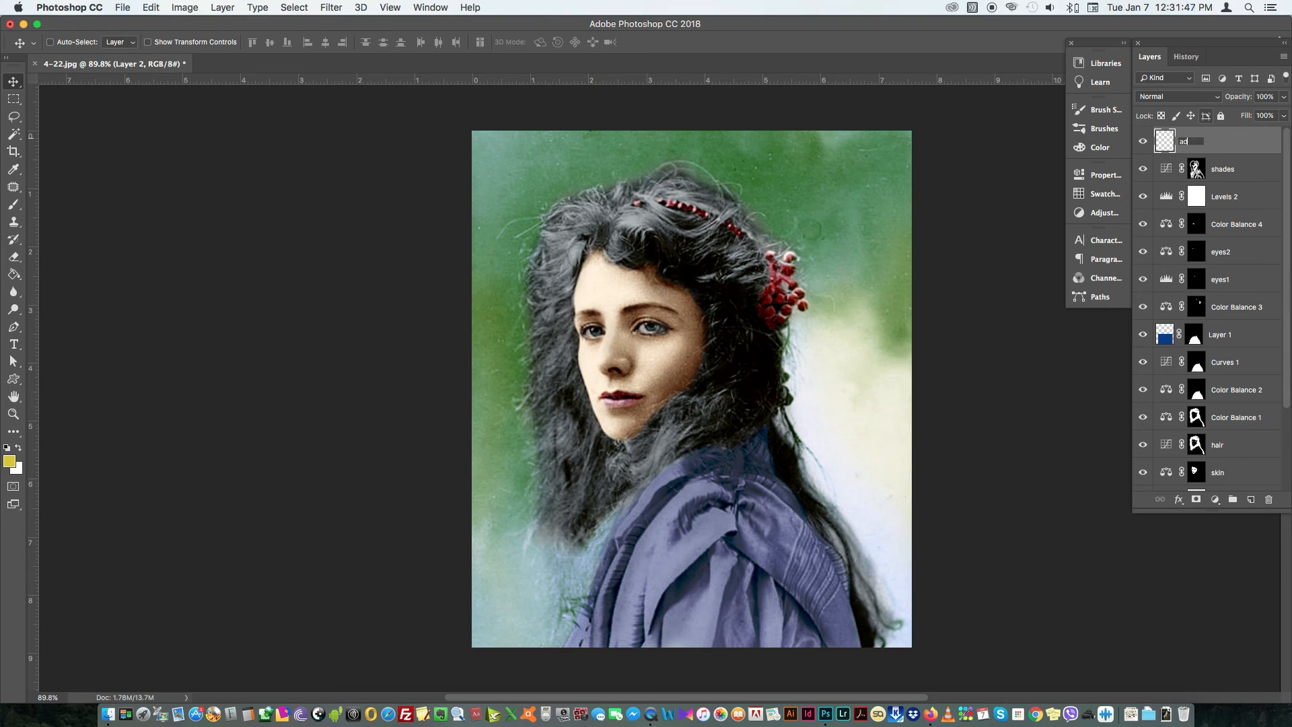
pyautogui.write('ditional shades')
pyautogui.press('Return')
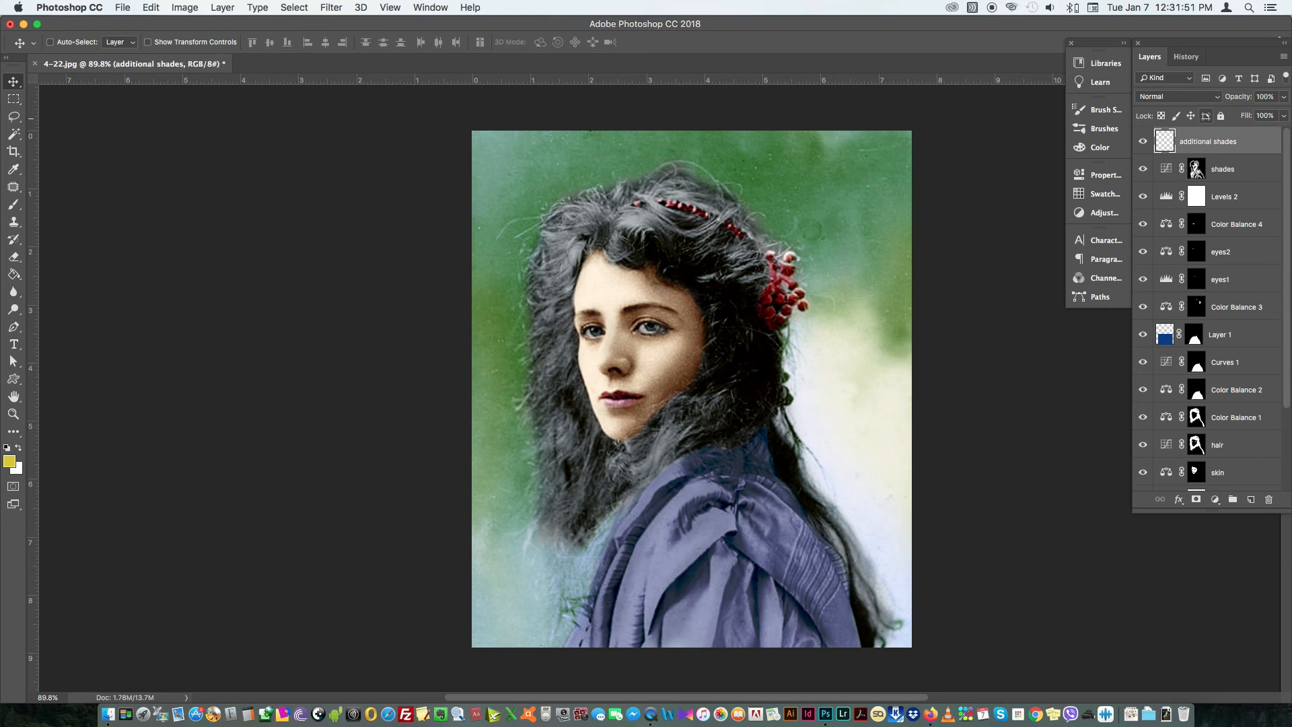
# Step: Set the additional shades layer to Multiply and choose a dark grey foreground colour for the Brush tool
pyautogui.click(1188, 101)
pyautogui.click(1173, 122)
pyautogui.click(9, 462)
pyautogui.moveTo(779, 358)
pyautogui.mouseDown()
pyautogui.moveTo(734, 349)
pyautogui.moveTo(723, 375)
pyautogui.mouseUp()
pyautogui.press('Return')
pyautogui.press('b')
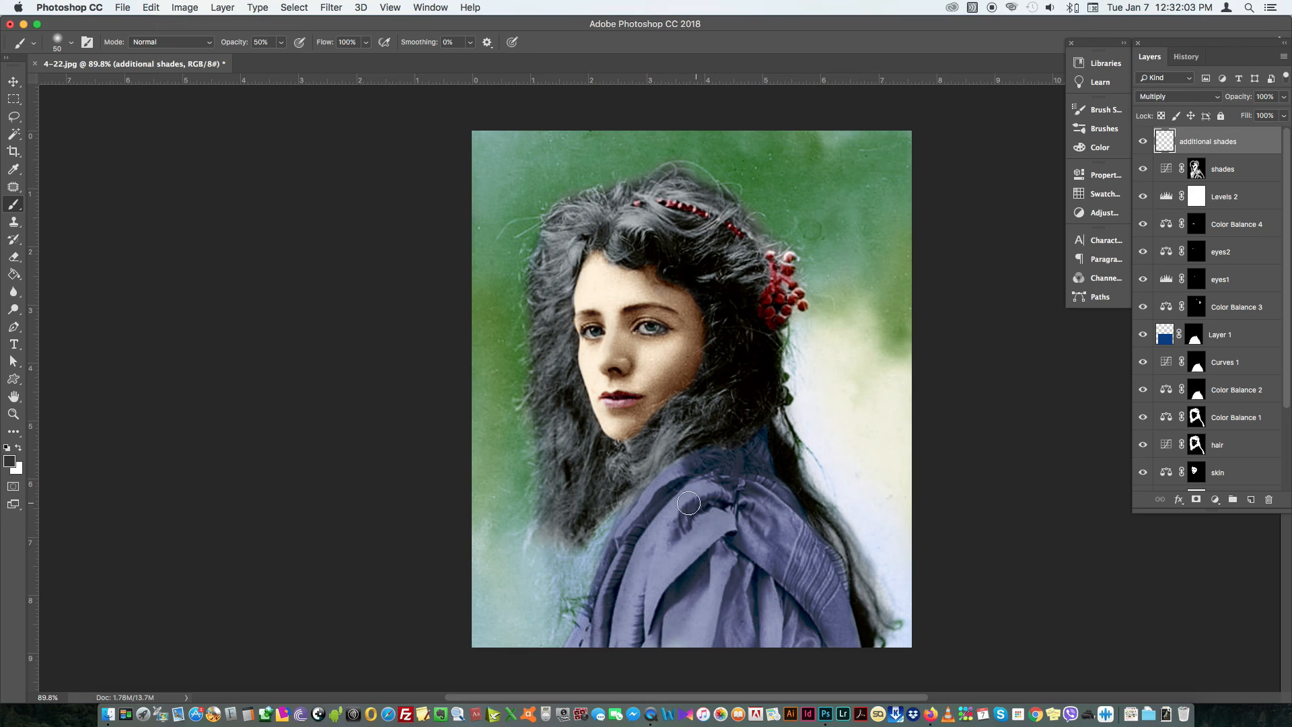
# Step: Darken the background below the hair ends, beside the sleeve, with a 100 px brush at 50% opacity
pyautogui.scroll(-3, 592, 531)
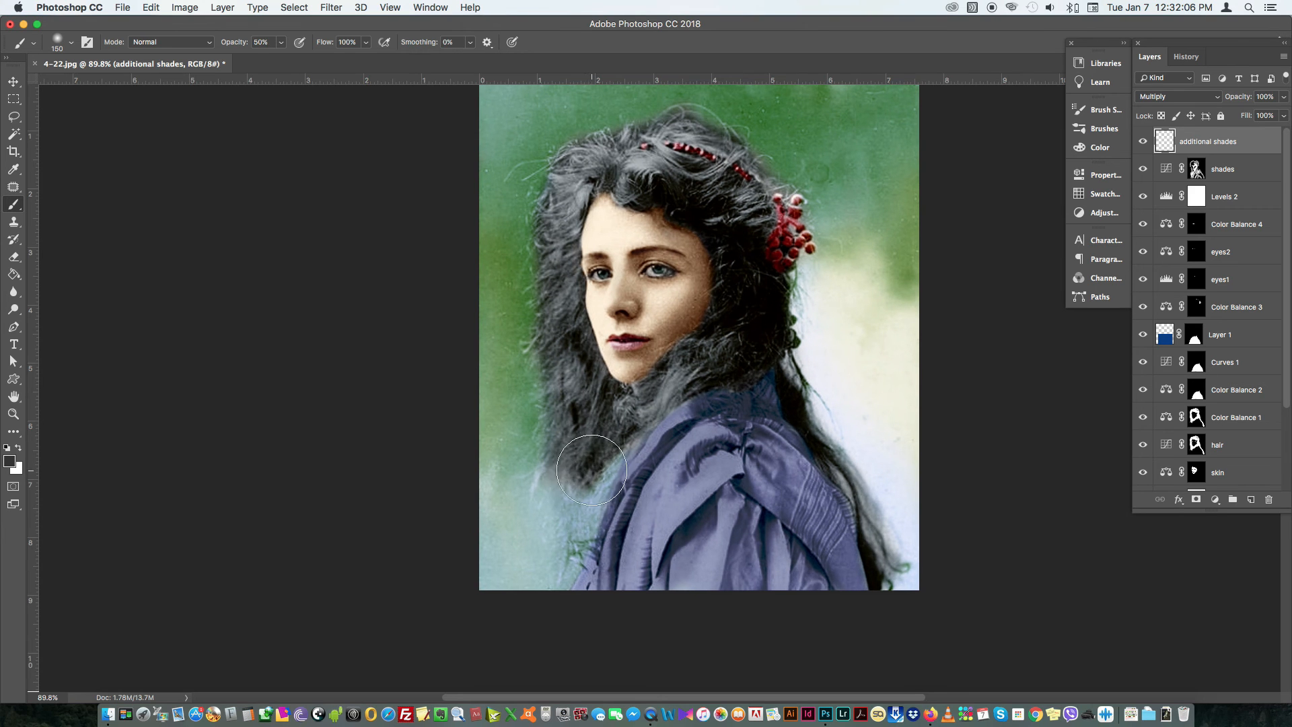
pyautogui.press(']')
pyautogui.press(']')
pyautogui.press(']')
pyautogui.press('super+z')
pyautogui.press('[')
pyautogui.press('[')
pyautogui.press(']')
pyautogui.moveTo(581, 497); pyautogui.dragTo(533, 672)
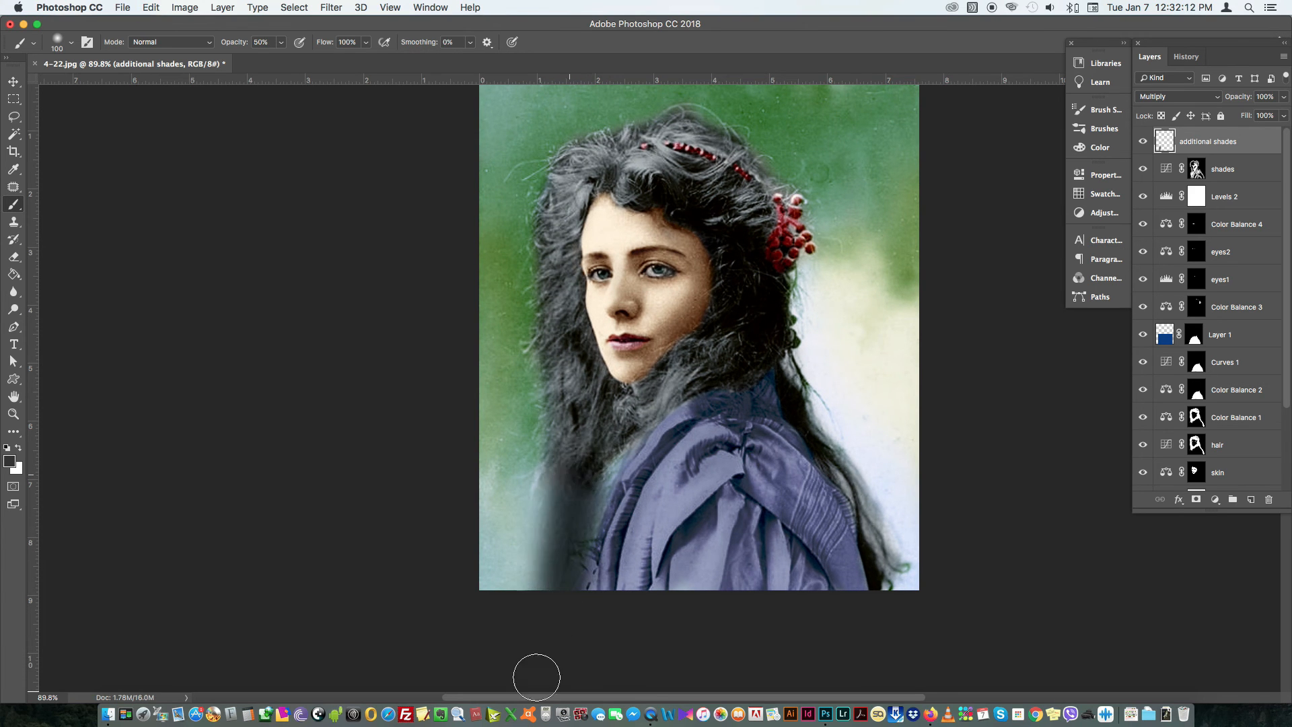
# Step: Shade the gap between the hair ends and the sleeve with a smaller dark grey brush
pyautogui.press('[')
pyautogui.press('[')
pyautogui.press('[')
pyautogui.press('[')
pyautogui.press('[')
pyautogui.moveTo(611, 439)
pyautogui.mouseDown()
pyautogui.moveTo(591, 498)
pyautogui.moveTo(592, 568)
pyautogui.mouseUp()
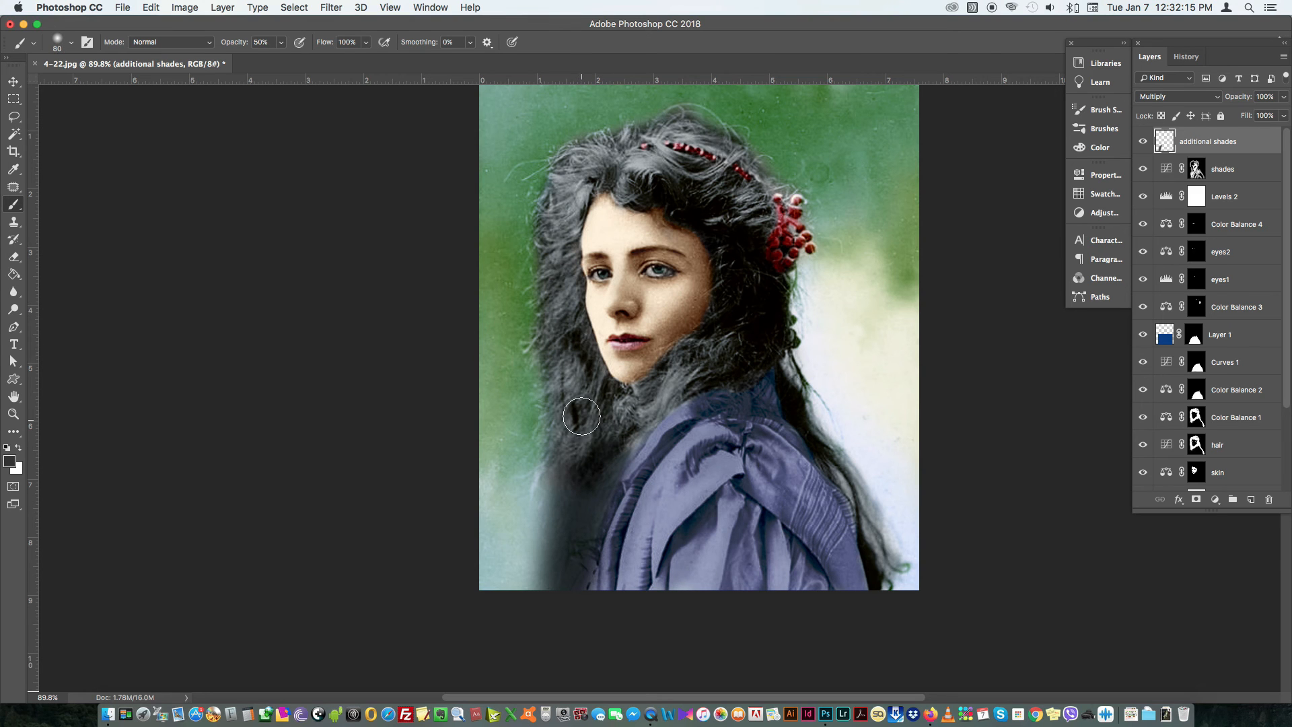
# Step: Shade the hair, the shadowed cheek and the area around the eyes on the additional shades layer
pyautogui.moveTo(605, 170)
pyautogui.mouseDown()
pyautogui.moveTo(652, 182)
pyautogui.moveTo(680, 230)
pyautogui.moveTo(703, 234)
pyautogui.moveTo(674, 217)
pyautogui.moveTo(705, 247)
pyautogui.moveTo(713, 283)
pyautogui.moveTo(645, 434)
pyautogui.mouseUp()
pyautogui.press(']')
pyautogui.press(']')
pyautogui.press(']')
pyautogui.press('[')
pyautogui.press('[')
pyautogui.press('[')
pyautogui.press('[')
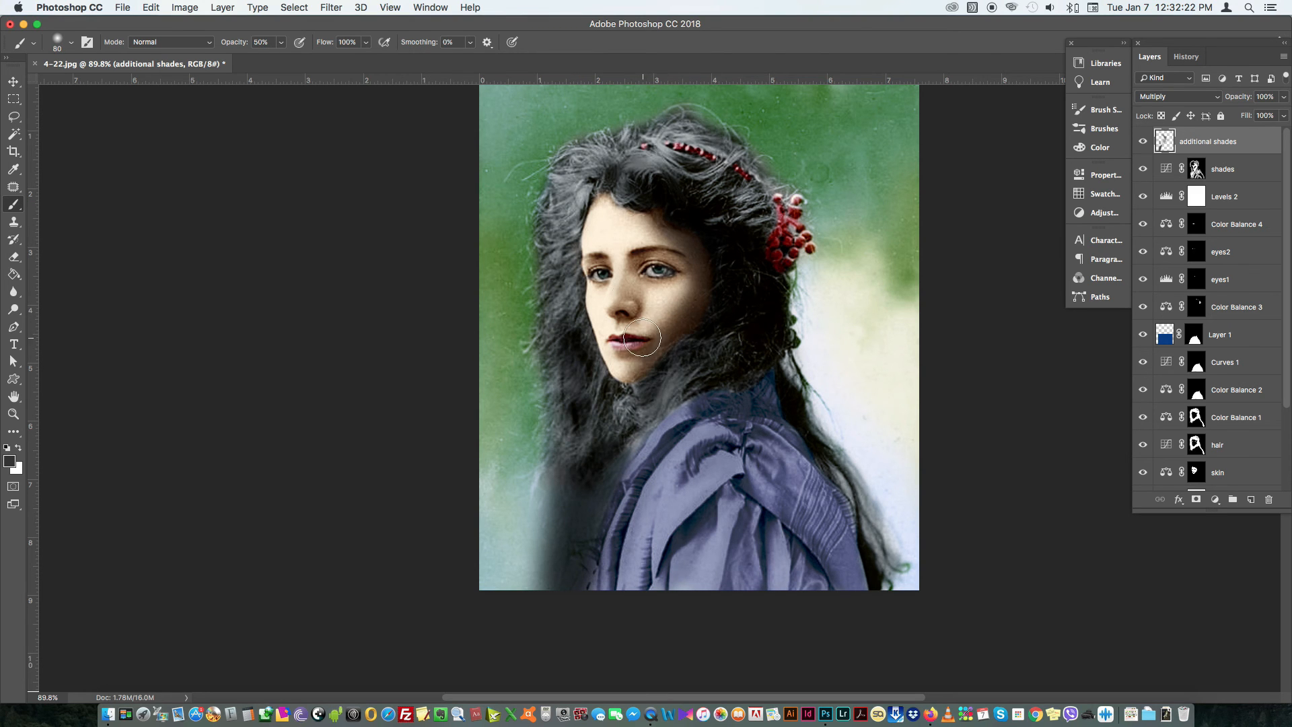
pyautogui.moveTo(635, 263); pyautogui.dragTo(628, 275)
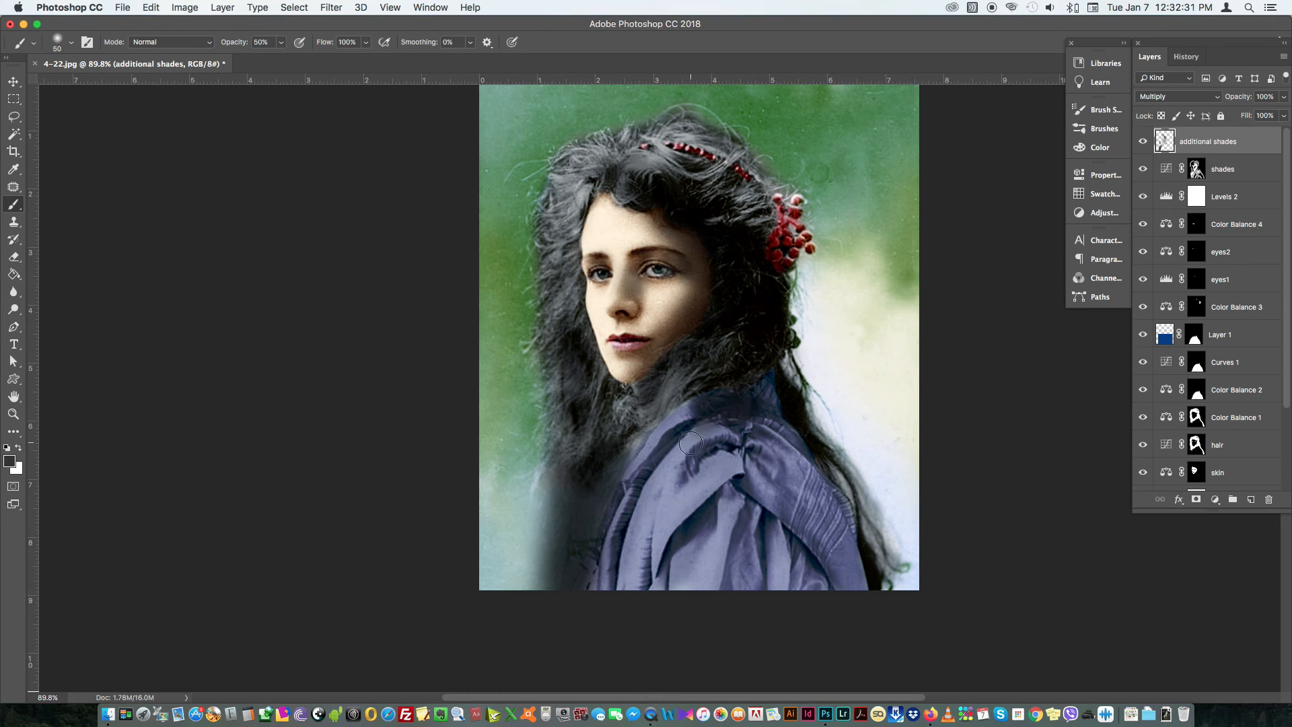
# Step: Shade the dress folds and shoulder pleats in dark grey with a 40 px brush
pyautogui.press('[')
pyautogui.moveTo(685, 532)
pyautogui.mouseDown()
pyautogui.moveTo(675, 571)
pyautogui.moveTo(746, 490)
pyautogui.moveTo(730, 545)
pyautogui.moveTo(747, 520)
pyautogui.moveTo(756, 604)
pyautogui.moveTo(753, 516)
pyautogui.moveTo(772, 552)
pyautogui.moveTo(764, 515)
pyautogui.moveTo(829, 599)
pyautogui.mouseUp()
pyautogui.moveTo(756, 430)
pyautogui.mouseDown()
pyautogui.moveTo(767, 491)
pyautogui.moveTo(716, 448)
pyautogui.moveTo(767, 404)
pyautogui.moveTo(810, 456)
pyautogui.moveTo(878, 602)
pyautogui.mouseUp()
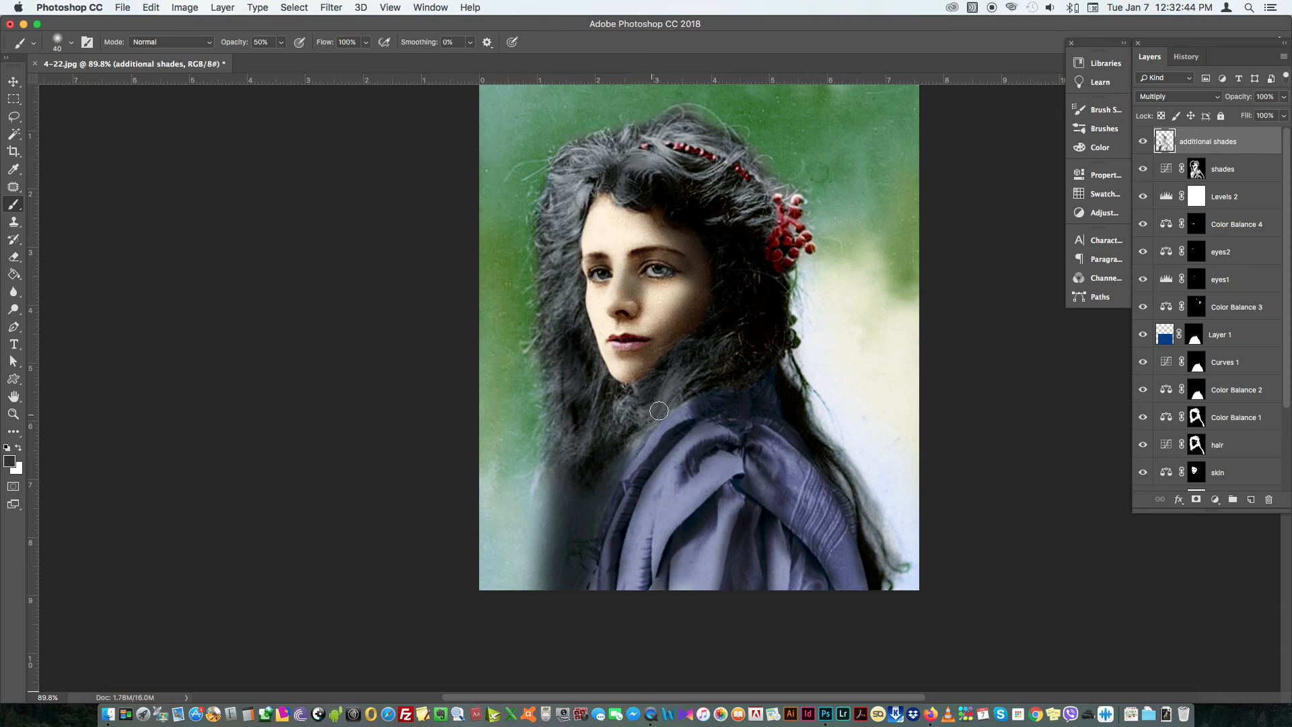
# Step: Shade from the collar through the lower hair to the background beside it with a larger brush
pyautogui.press(']')
pyautogui.press(']')
pyautogui.press(']')
pyautogui.press(']')
pyautogui.moveTo(700, 387)
pyautogui.mouseDown()
pyautogui.moveTo(629, 413)
pyautogui.moveTo(639, 419)
pyautogui.moveTo(543, 531)
pyautogui.moveTo(513, 533)
pyautogui.mouseUp()
# Step: Darken the background around the portrait's outer edges with a 300 px brush at 50% opacity for a vignette
pyautogui.press(']')
pyautogui.press(']')
pyautogui.press(']')
pyautogui.press(']')
pyautogui.press(']')
pyautogui.press(']')
pyautogui.press(']')
pyautogui.press(']')
pyautogui.moveTo(462, 417)
pyautogui.mouseDown()
pyautogui.moveTo(507, 605)
pyautogui.moveTo(488, 602)
pyautogui.moveTo(510, 620)
pyautogui.mouseUp()
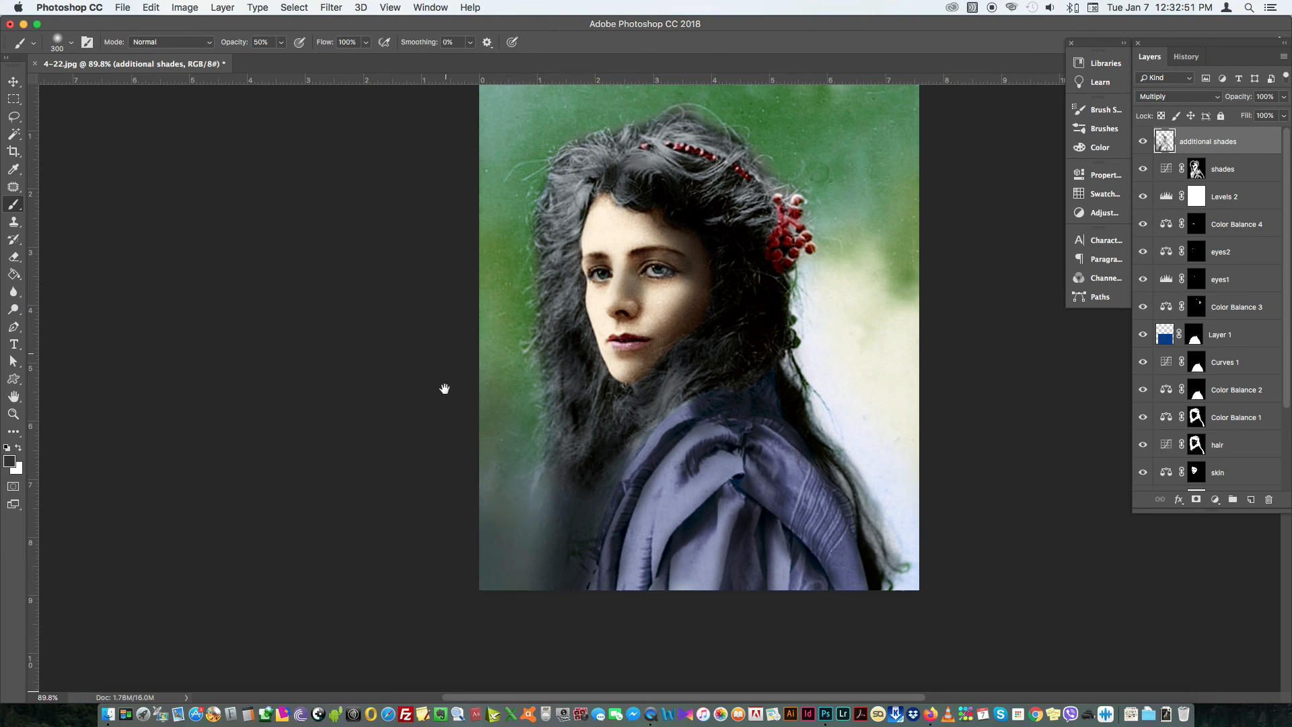
pyautogui.moveTo(444, 389); pyautogui.dragTo(413, 471)
pyautogui.moveTo(459, 188); pyautogui.dragTo(385, 556)
pyautogui.moveTo(501, 172)
pyautogui.mouseDown()
pyautogui.moveTo(709, 121)
pyautogui.moveTo(891, 287)
pyautogui.moveTo(953, 549)
pyautogui.mouseUp()
pyautogui.moveTo(917, 452); pyautogui.dragTo(900, 372)
# Step: Reduce the additional shades layer's opacity to 50%
pyautogui.press('super+r')
pyautogui.press('v')
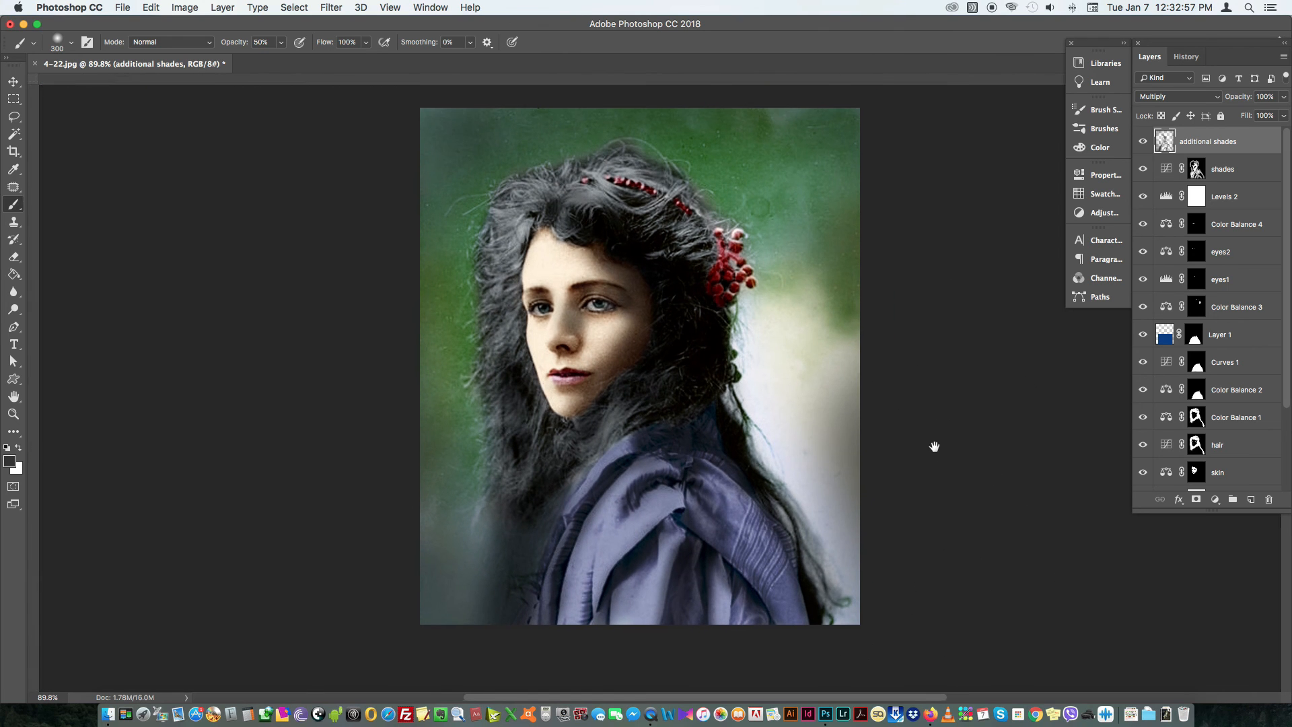
pyautogui.press('5')
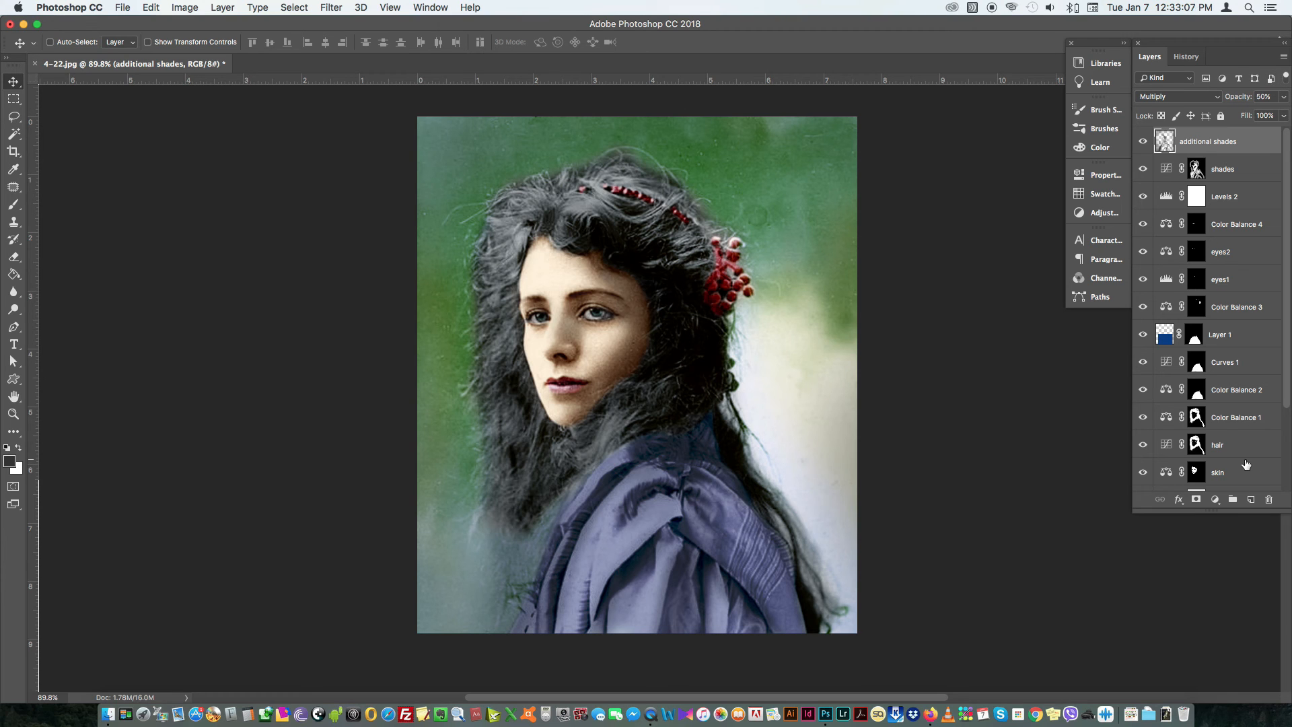
# Step: Add a Color Balance adjustment above additional shades with the midtones' Yellow–Blue value at +15
pyautogui.click(1215, 498)
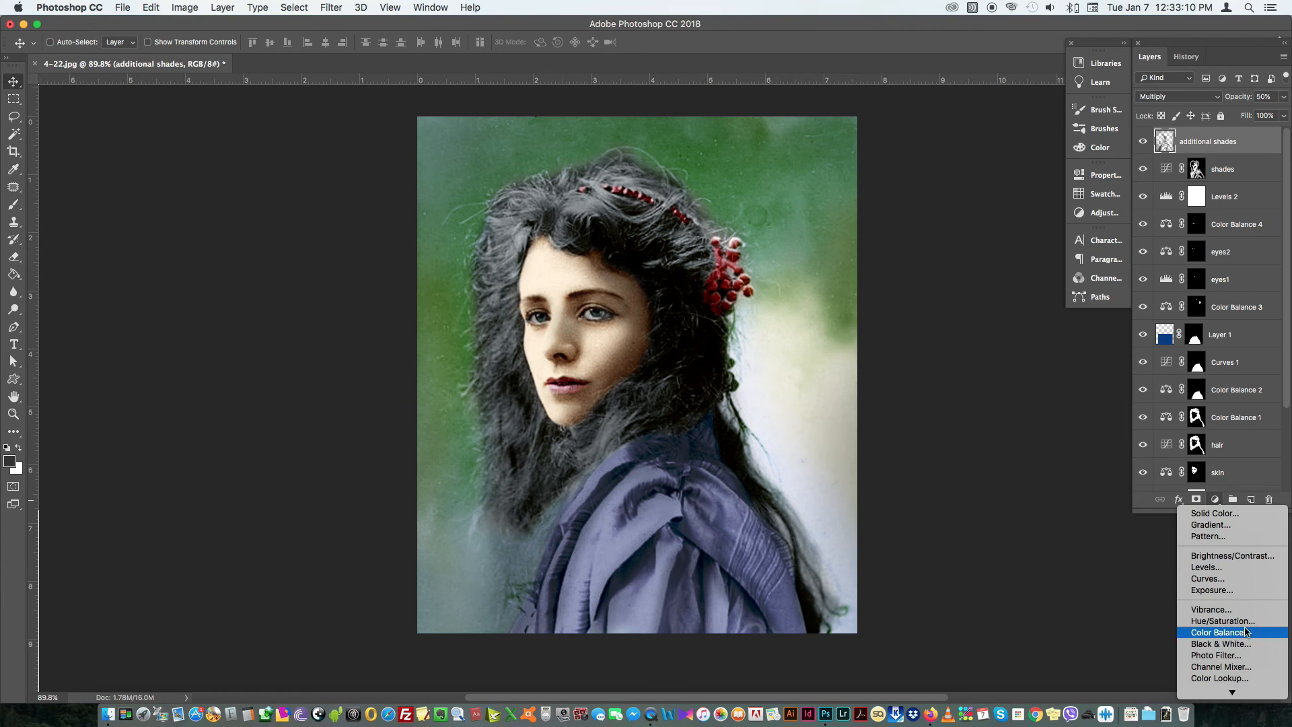
pyautogui.click(1262, 632)
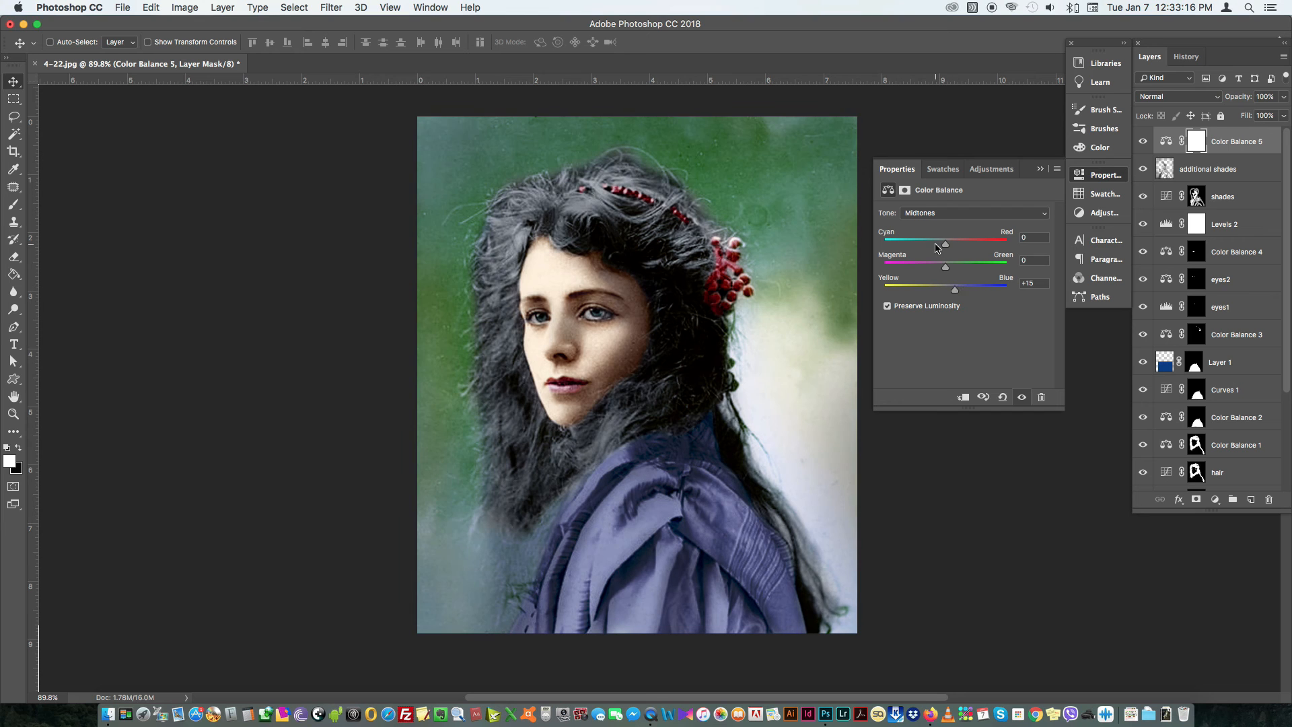
pyautogui.moveTo(935, 246); pyautogui.dragTo(945, 245)
pyautogui.click(1104, 176)
# Step: Rename the new Color Balance layer as overall
pyautogui.doubleClick(1233, 141)
pyautogui.write('ov')
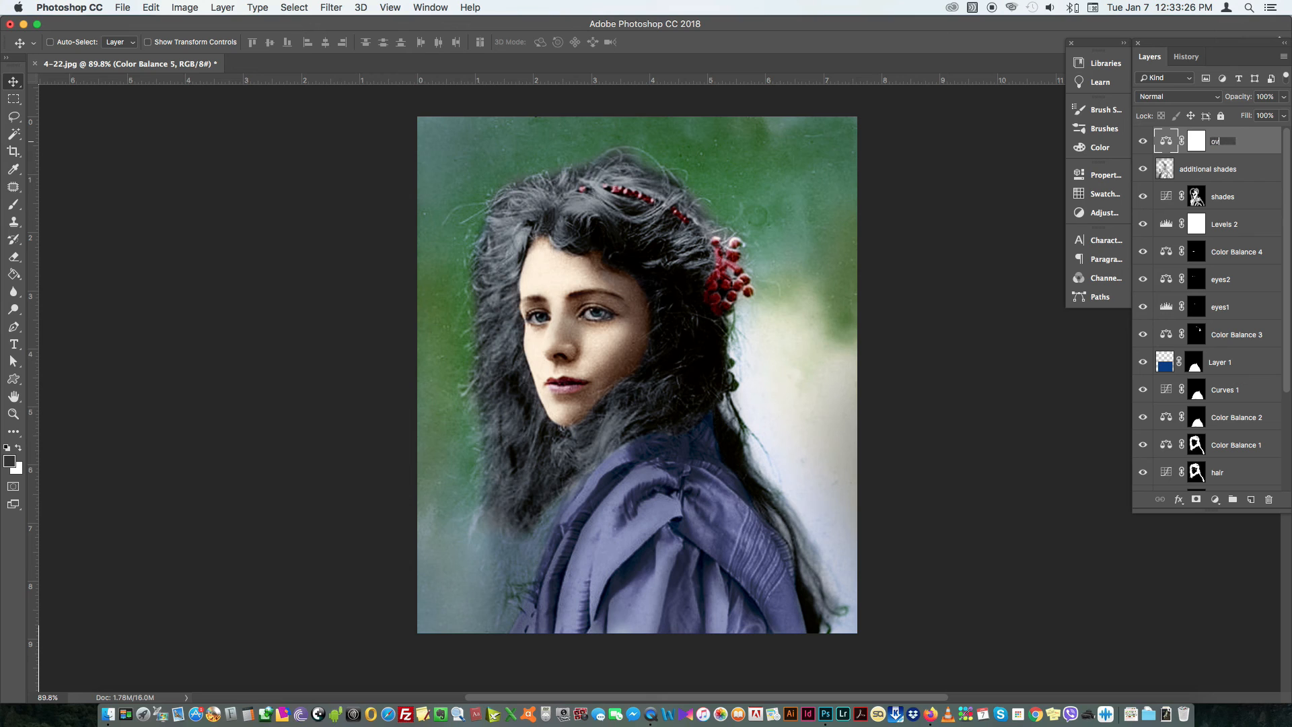
pyautogui.write('erall')
pyautogui.press('Return')
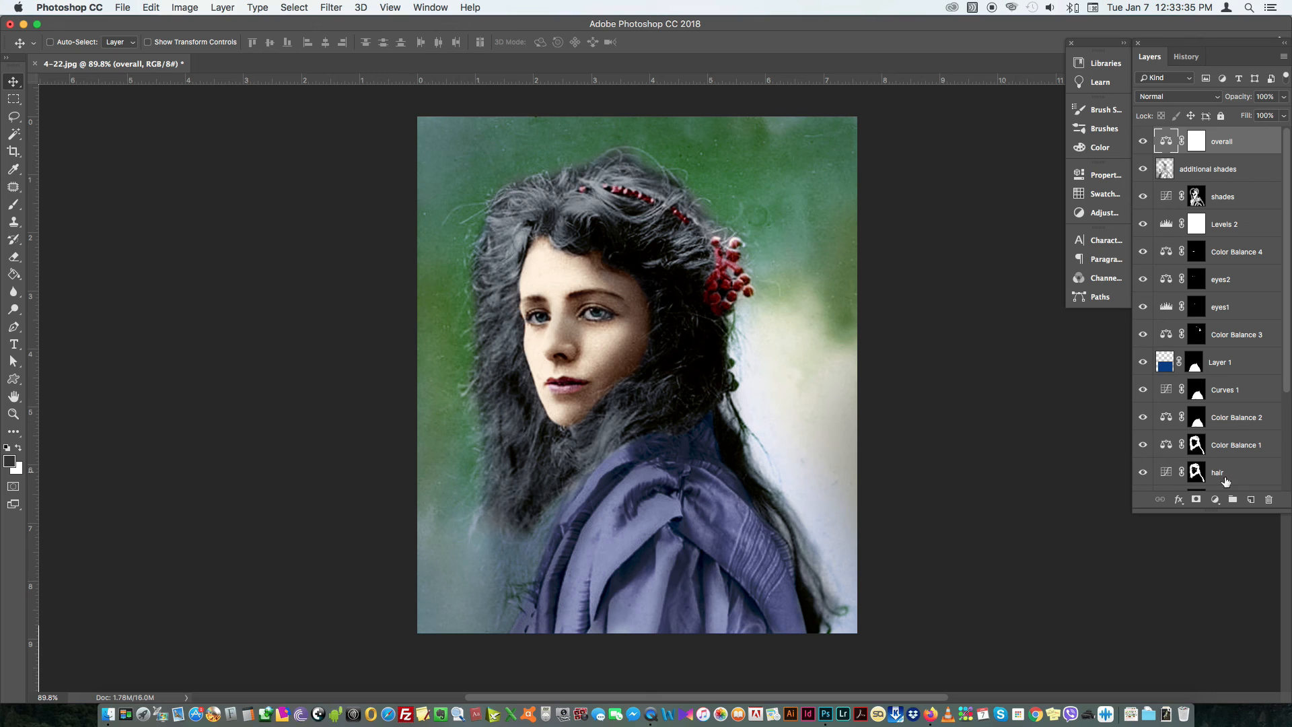
# Step: Add a Vibrance adjustment above the overall layer with vibrance +23 and saturation -13
pyautogui.click(1215, 504)
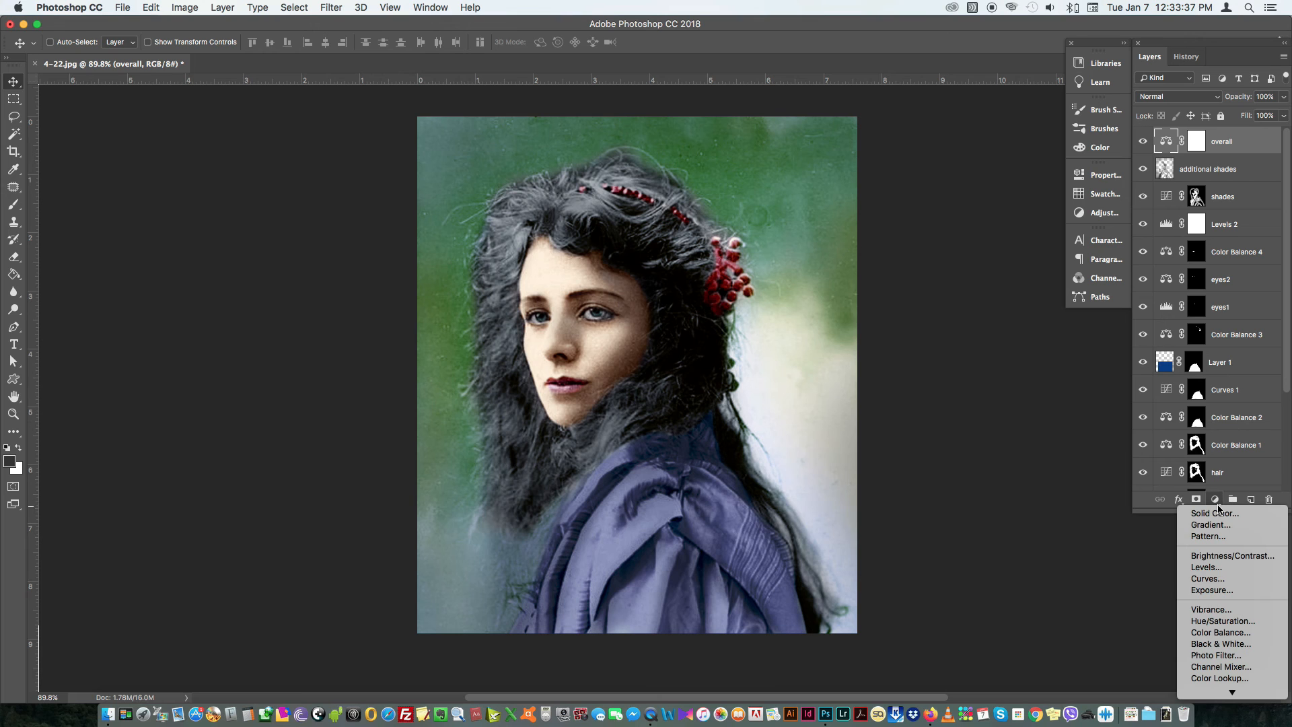
pyautogui.click(1256, 610)
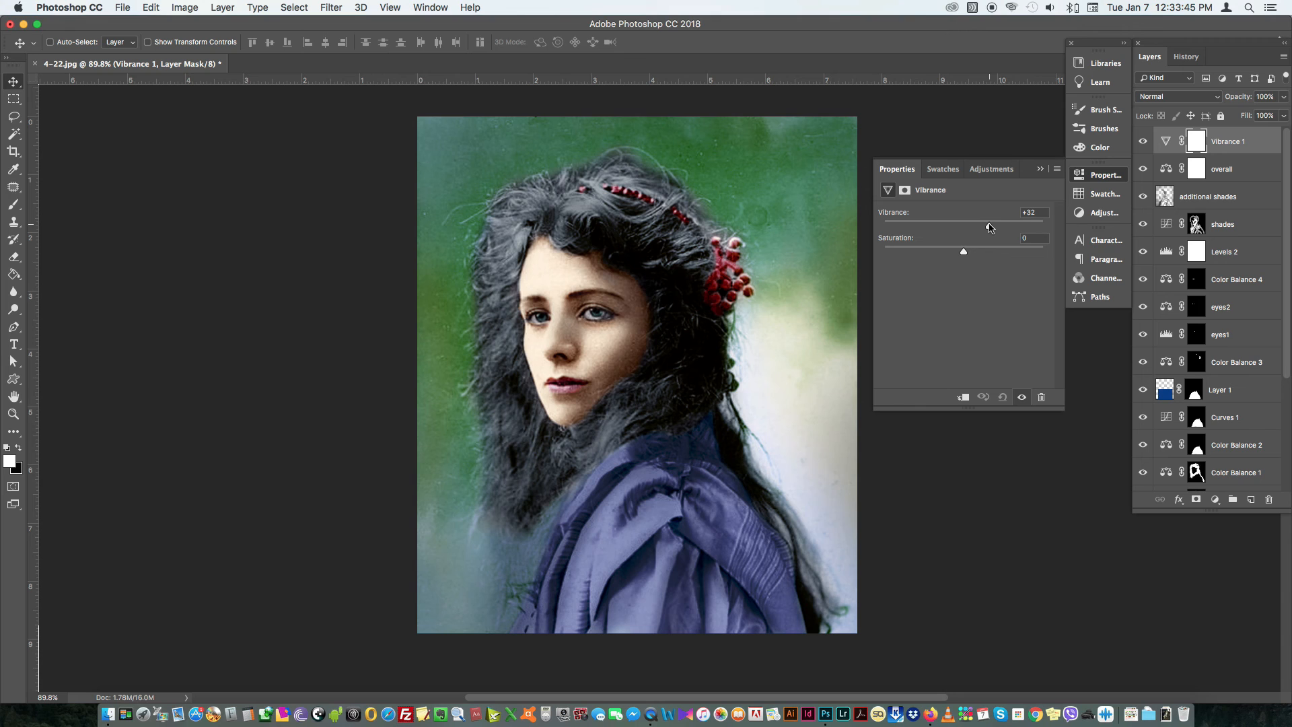
pyautogui.click(906, 191)
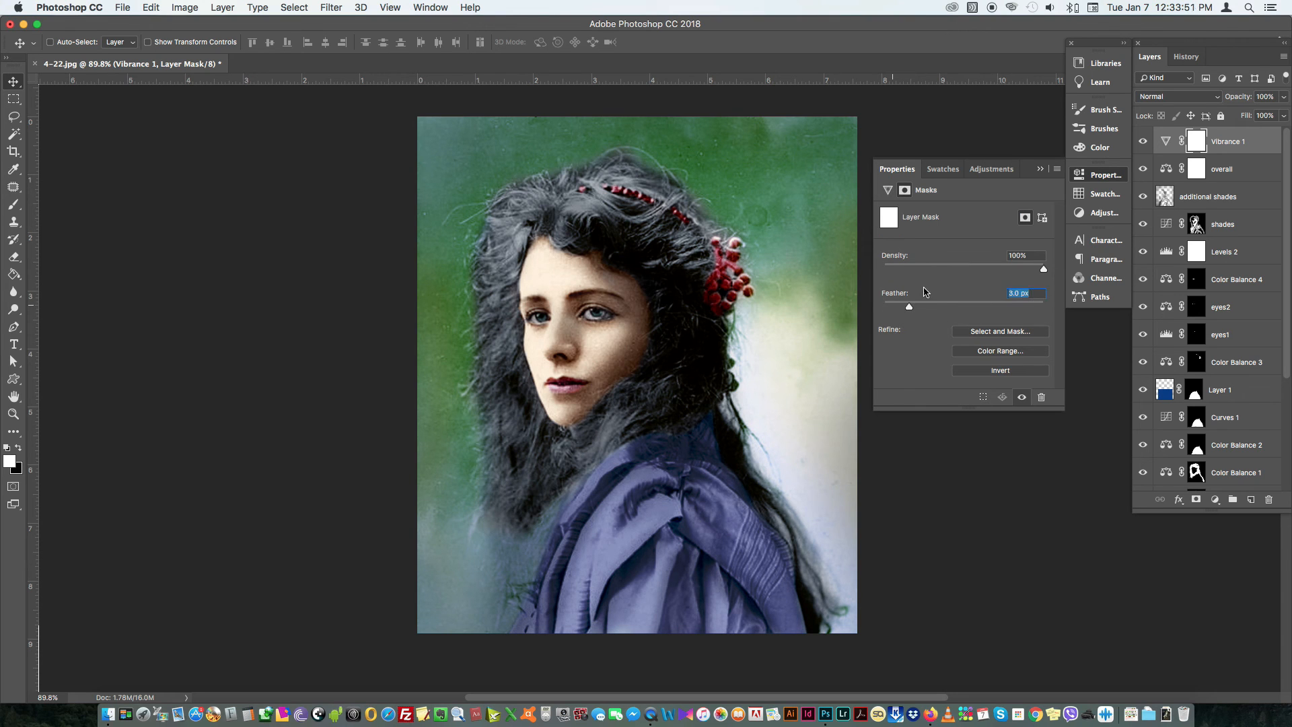
pyautogui.click(888, 190)
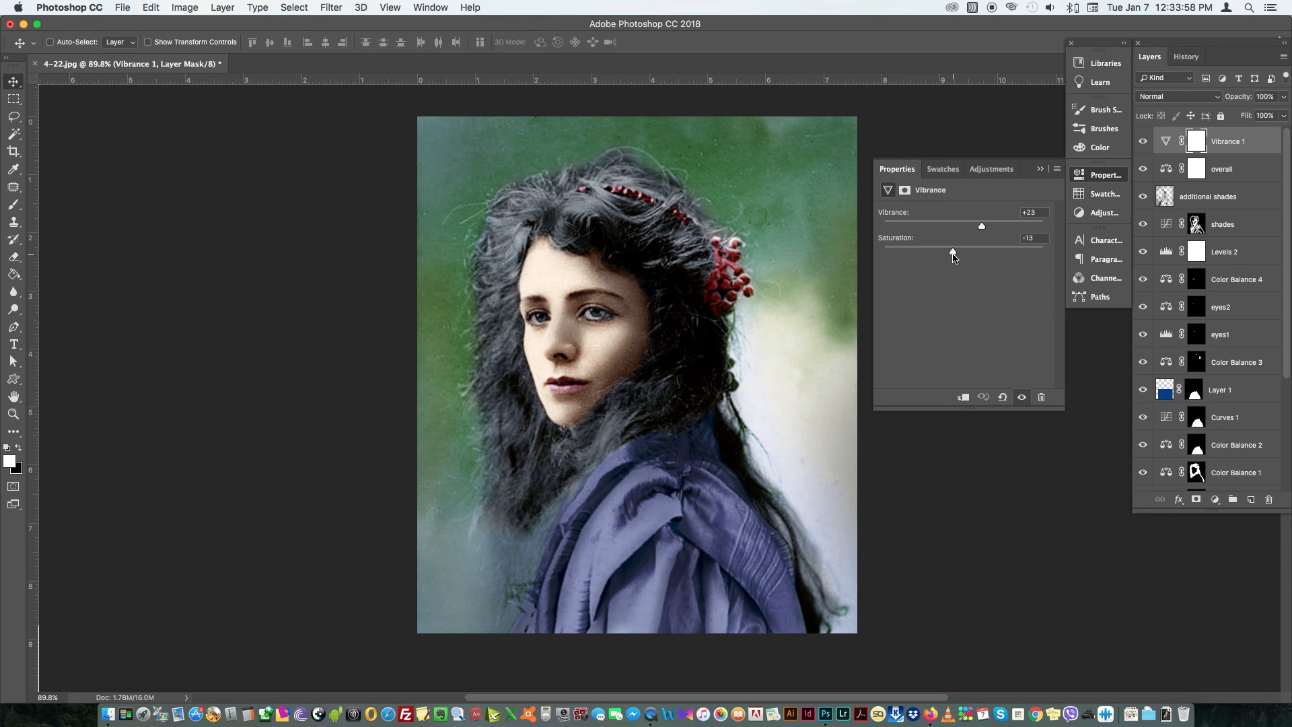
pyautogui.click(1102, 177)
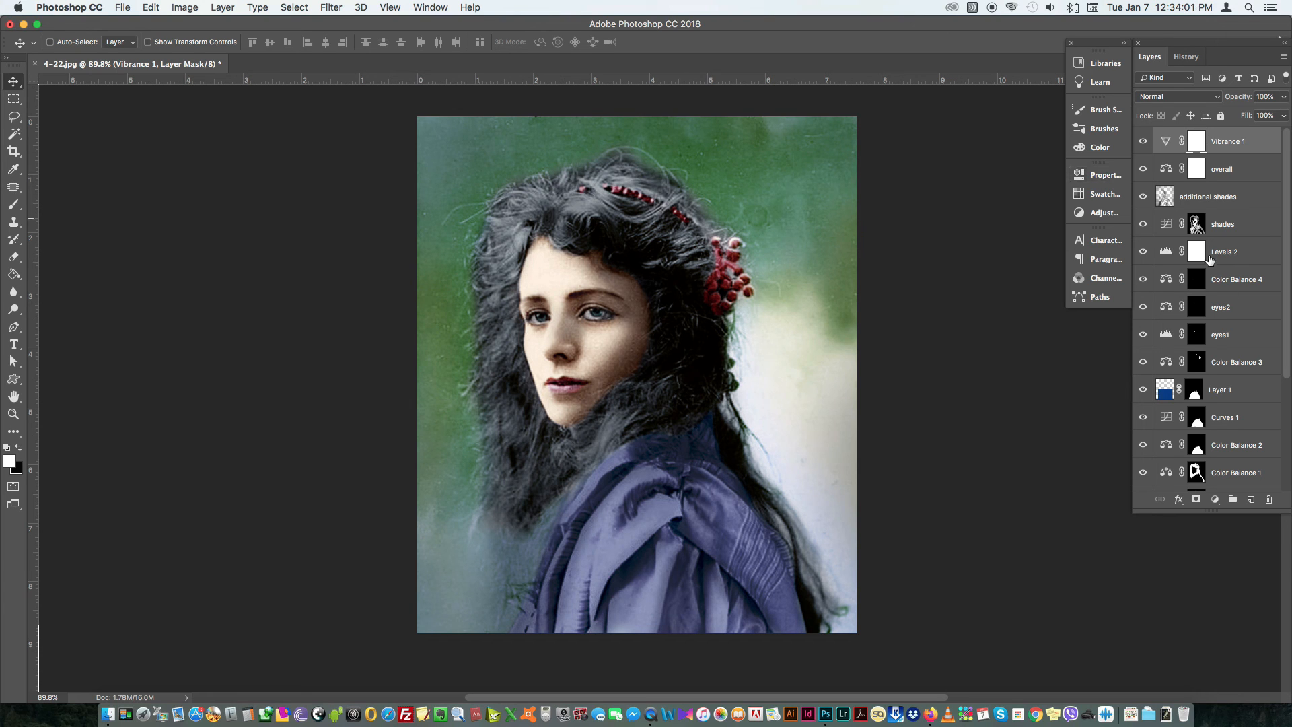
# Step: Touch up the Color Balance 1 and hair masks around the lower-left hair ends with a 70 px brush at 50% opacity
pyautogui.click(1196, 471)
pyautogui.press('b')
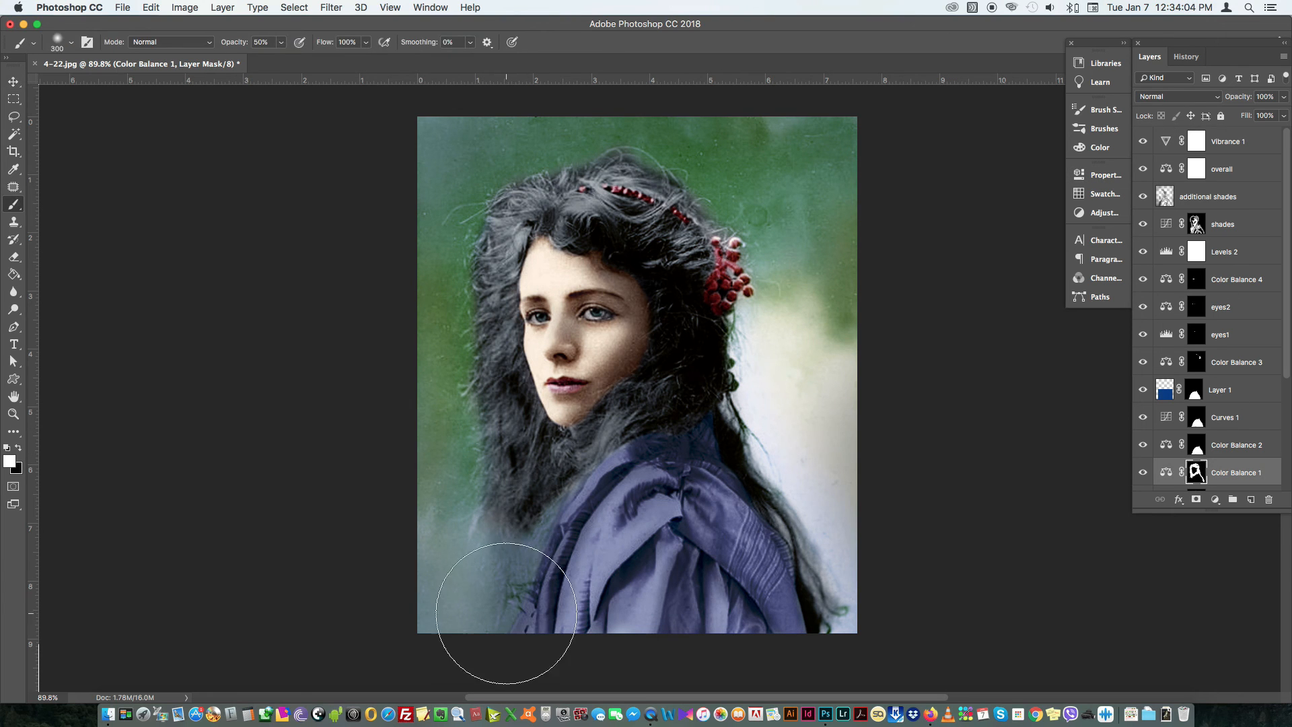
pyautogui.press('x')
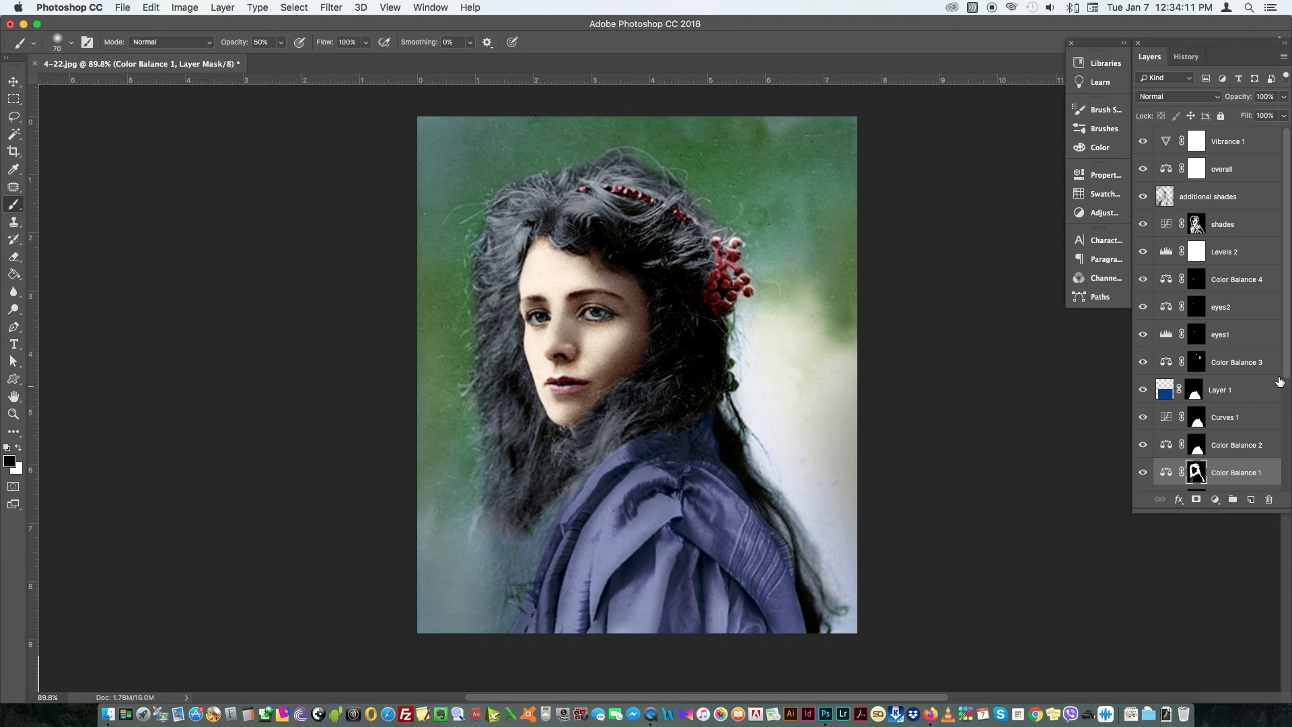
pyautogui.moveTo(1286, 366); pyautogui.dragTo(1284, 399)
pyautogui.click(1164, 456)
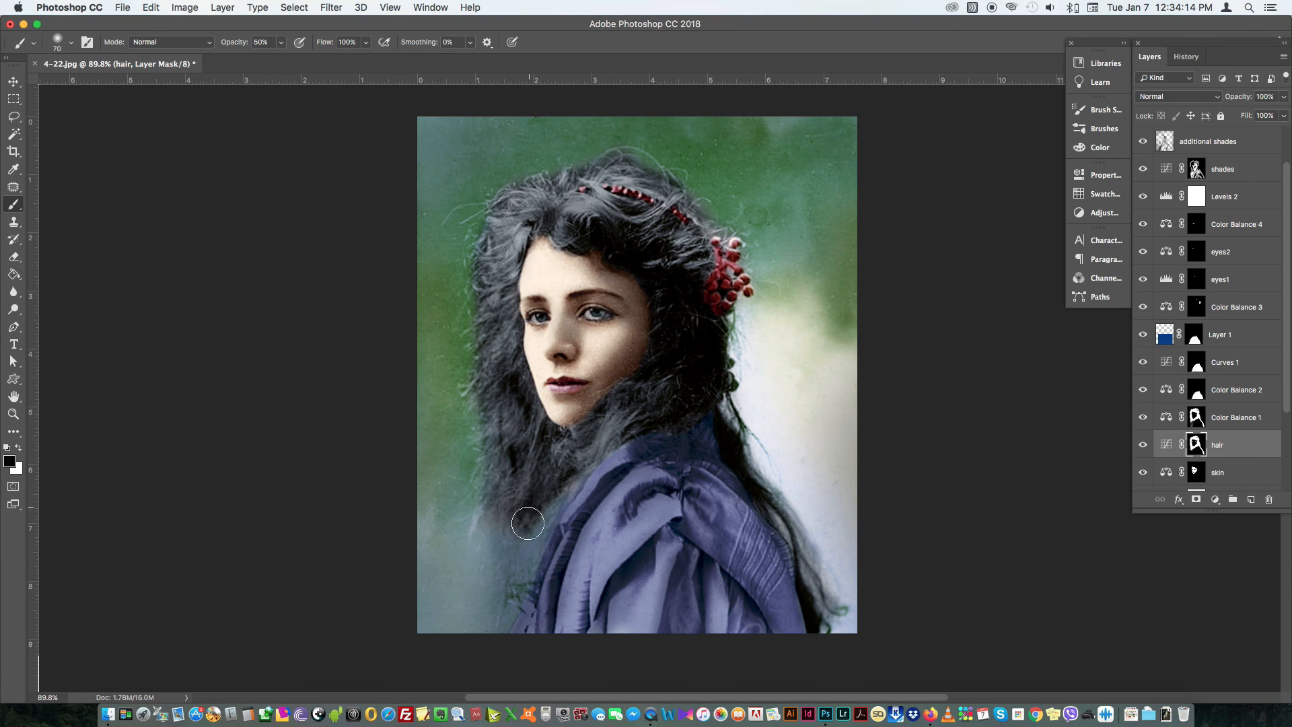
pyautogui.press('x')
pyautogui.moveTo(528, 517)
pyautogui.mouseDown()
pyautogui.moveTo(519, 534)
pyautogui.moveTo(536, 496)
pyautogui.moveTo(506, 510)
pyautogui.moveTo(461, 628)
pyautogui.moveTo(431, 596)
pyautogui.mouseUp()
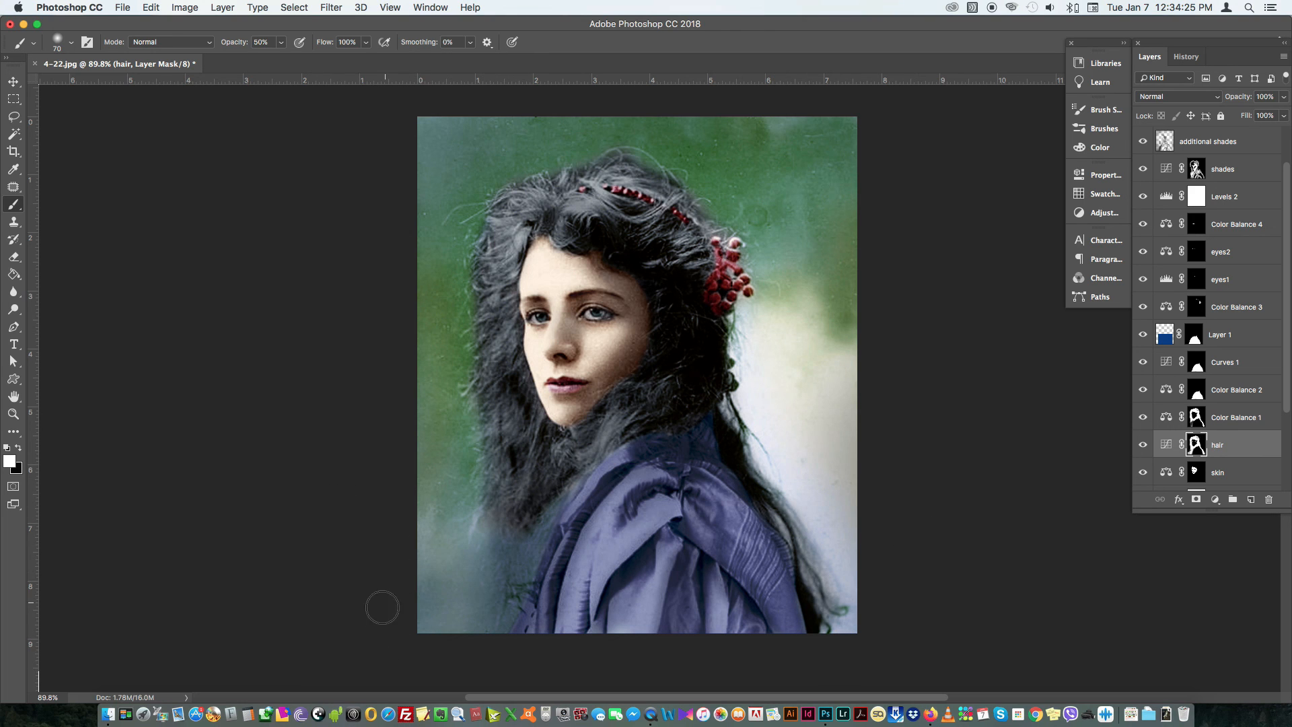
pyautogui.press('v')
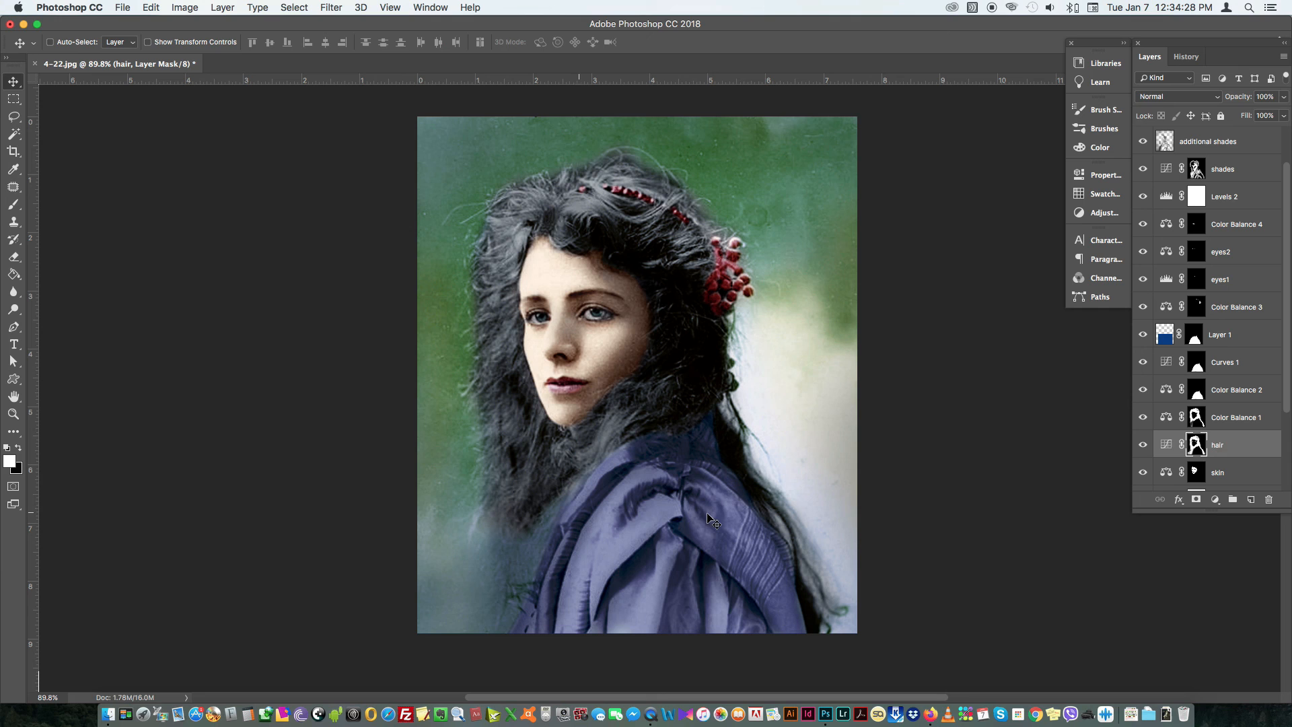
# Step: Add a new empty layer directly above additional shades for extra brushwork
pyautogui.click(1253, 152)
pyautogui.click(1250, 499)
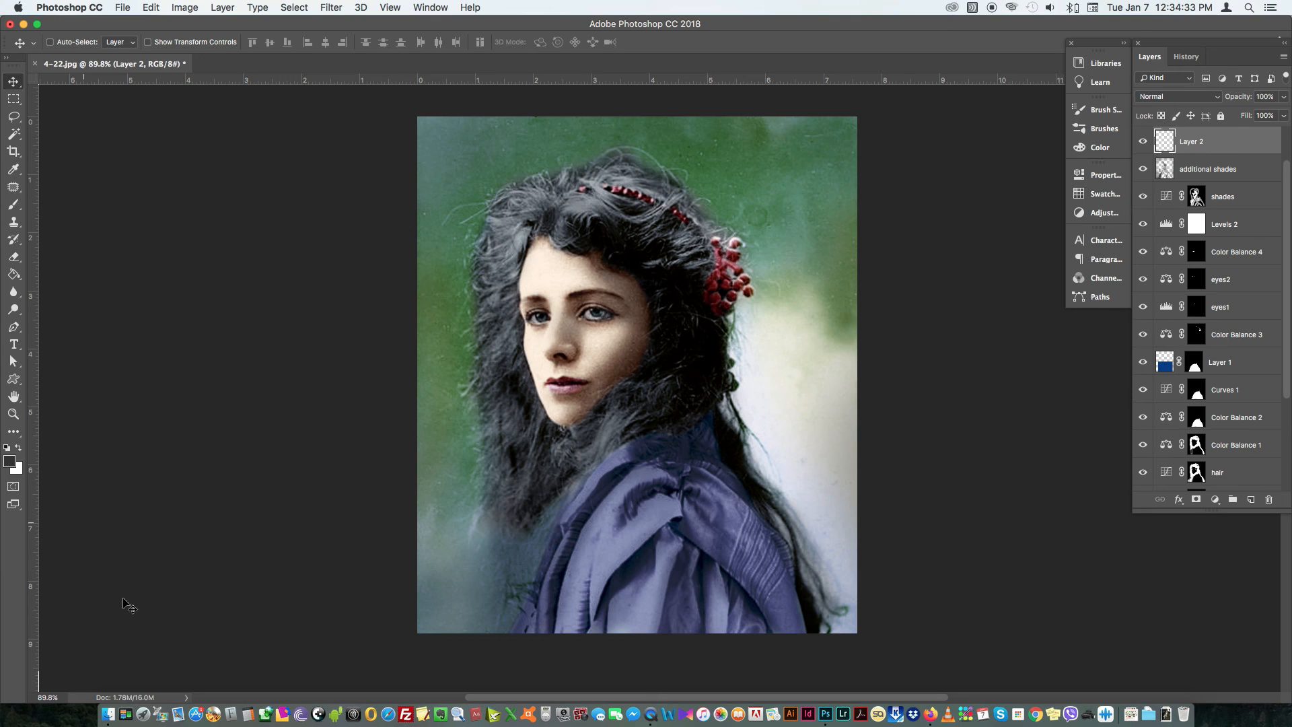
pyautogui.press('b')
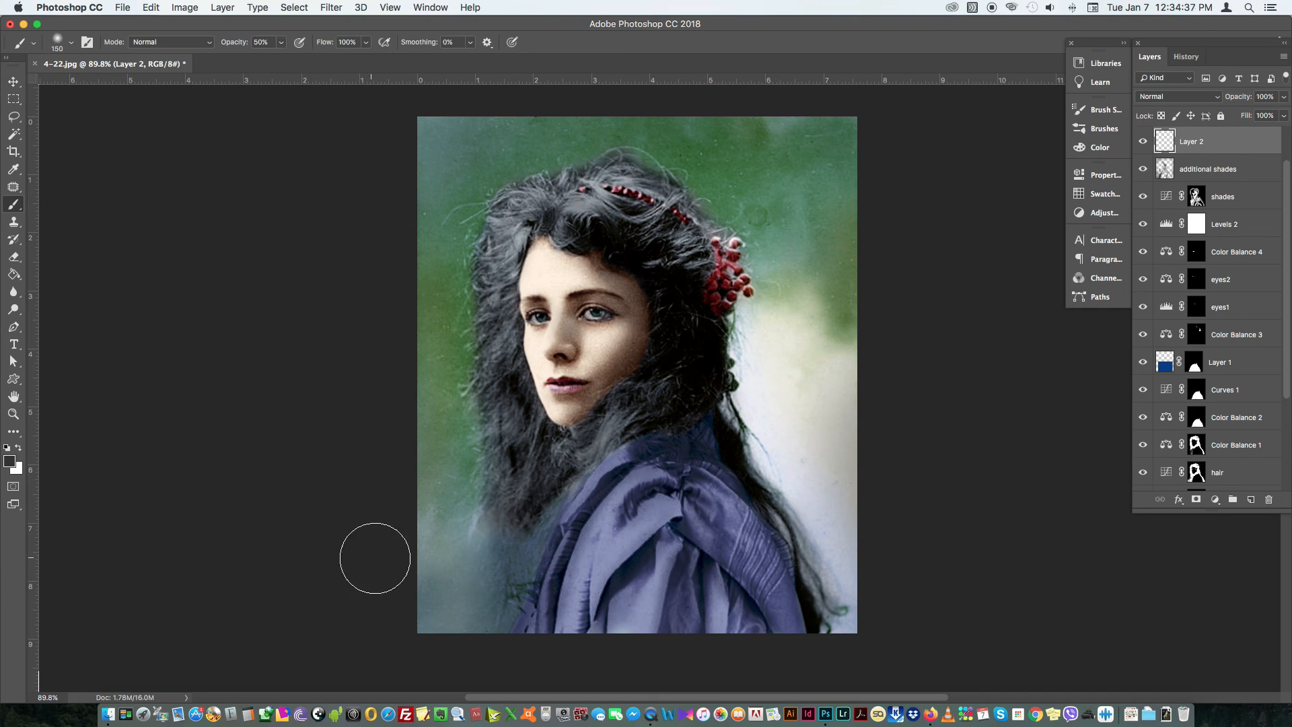
pyautogui.moveTo(481, 565); pyautogui.dragTo(503, 538)
pyautogui.hotkey('ctrl', 'r')
pyautogui.press(']')
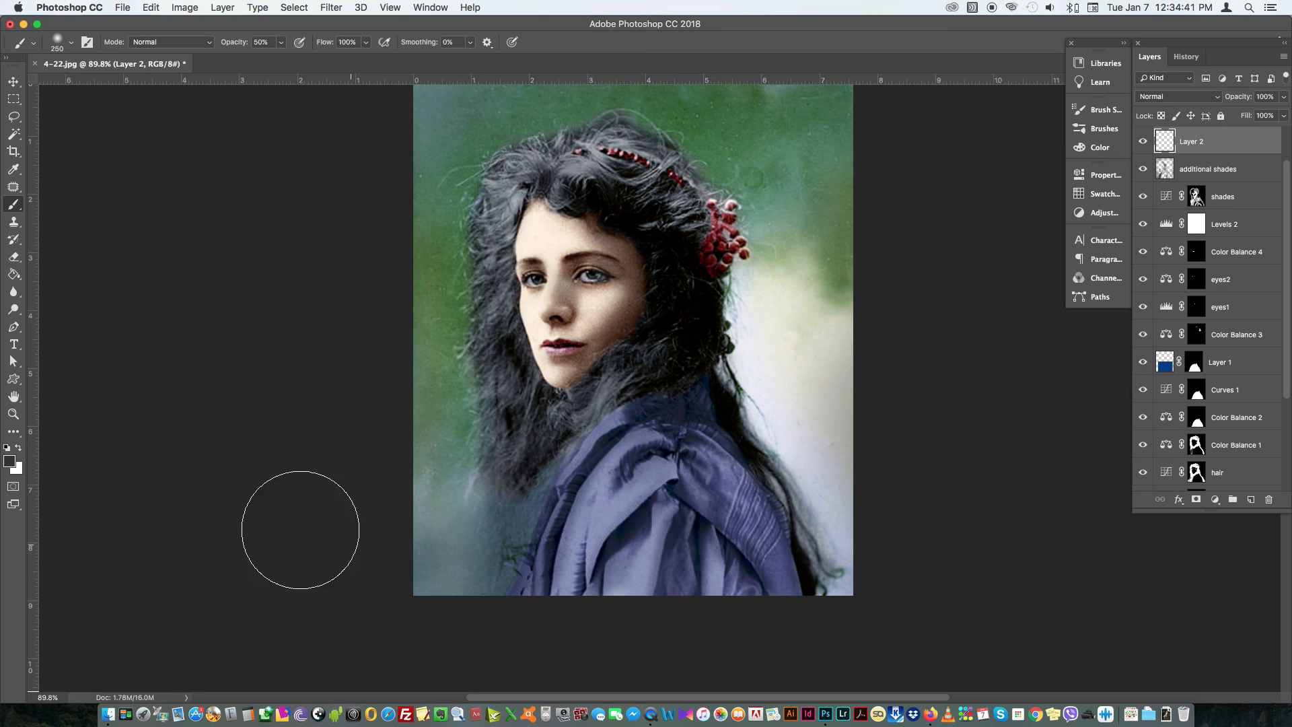
# Step: Paint a medium blue band along the portrait's bottom edge with a 250 px brush at 50% opacity
pyautogui.click(10, 462)
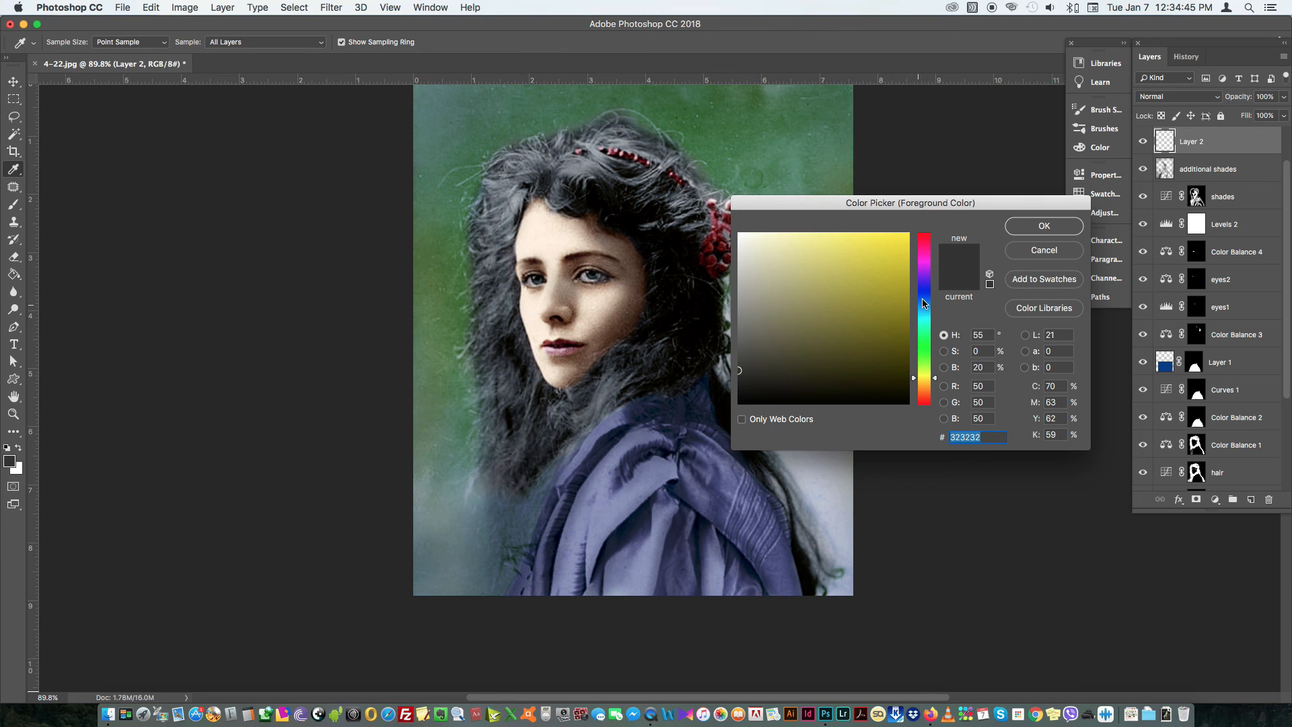
pyautogui.click(851, 289)
pyautogui.press('Return')
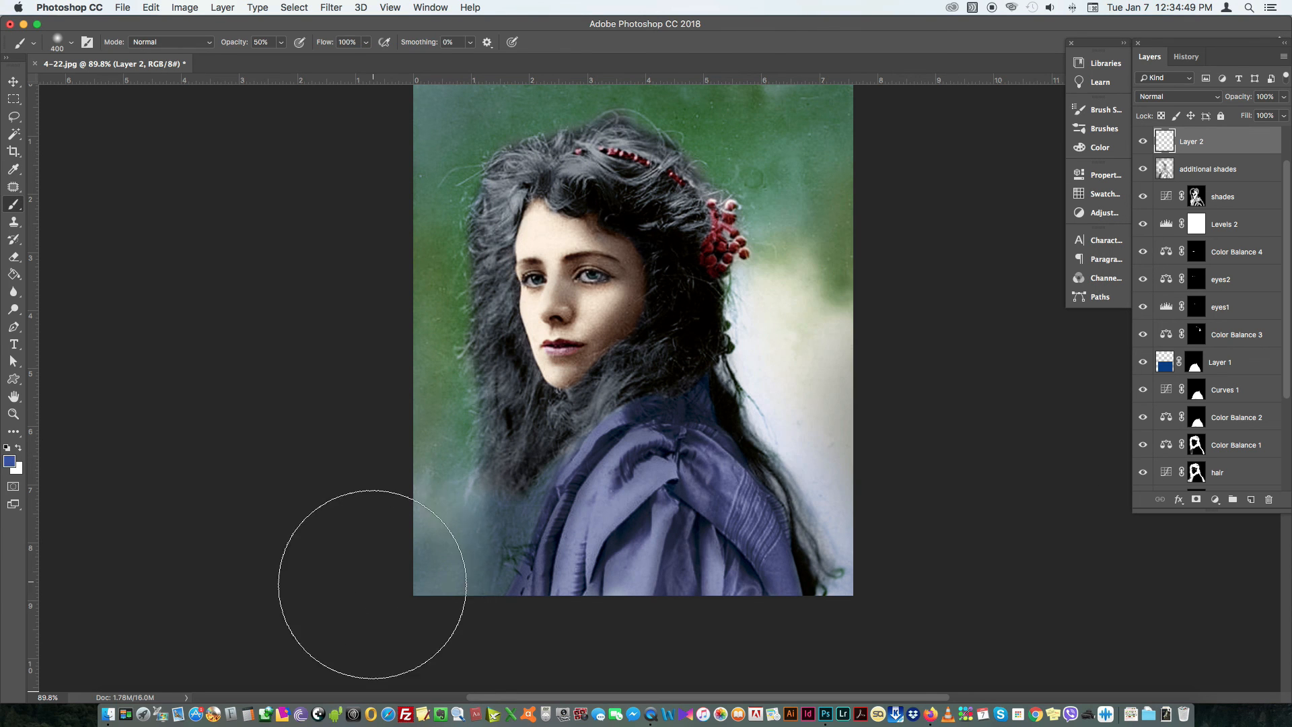
pyautogui.press('[')
pyautogui.press('[')
pyautogui.moveTo(377, 620); pyautogui.dragTo(928, 628)
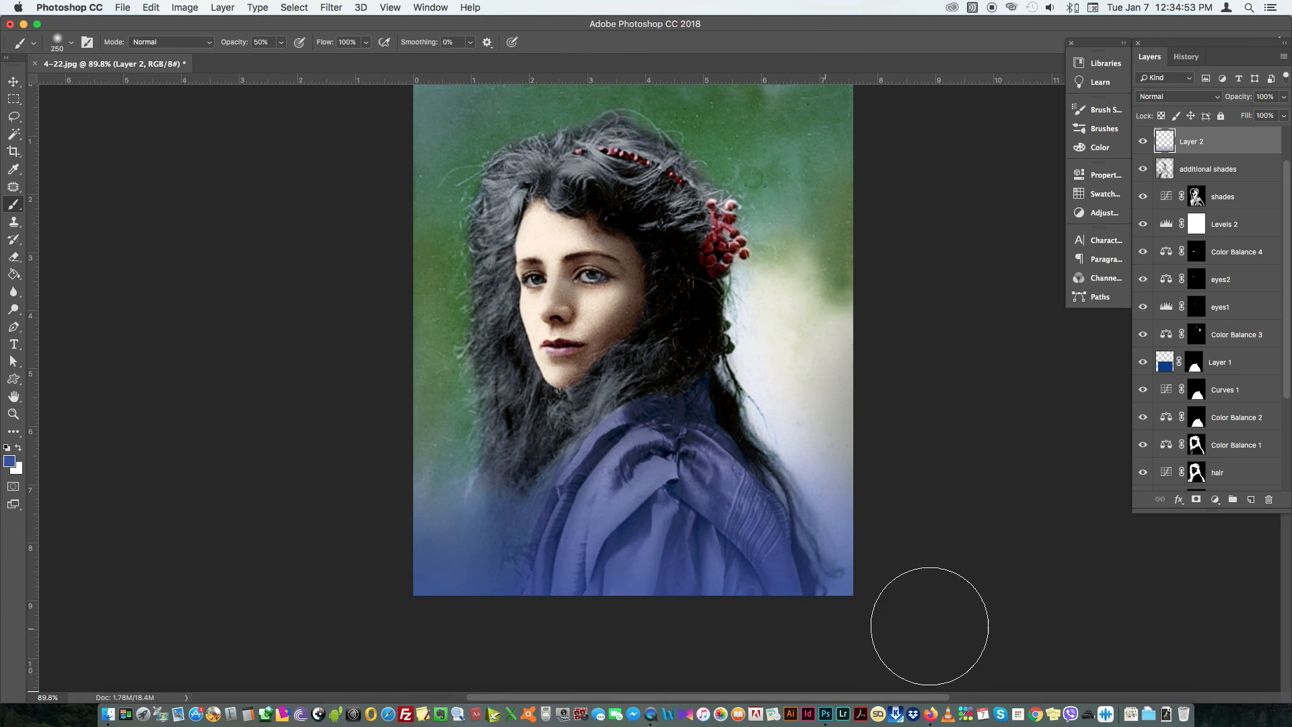
# Step: Set the blue paint layer's blend mode to Multiply and its opacity to 82%
pyautogui.press('v')
pyautogui.click(1177, 96)
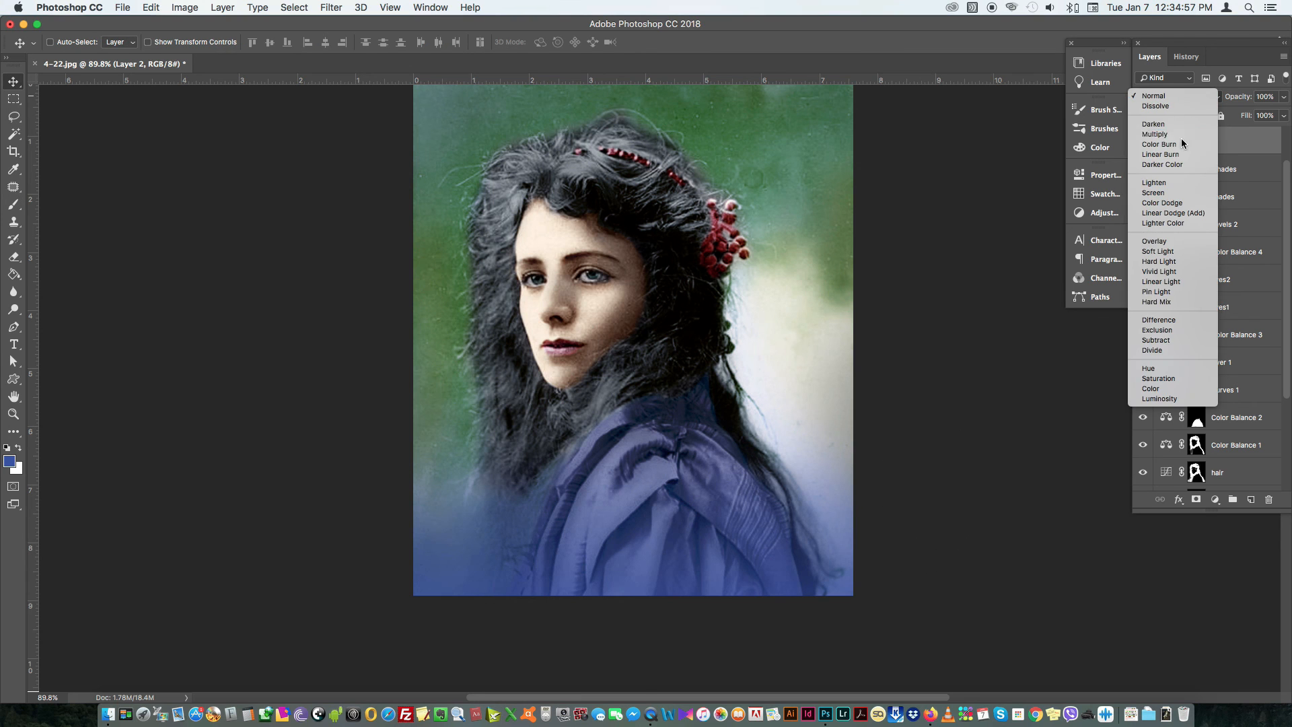
pyautogui.click(1144, 139)
pyautogui.moveTo(950, 271); pyautogui.dragTo(918, 311)
pyautogui.click(1282, 96)
pyautogui.moveTo(1272, 116); pyautogui.dragTo(1263, 117)
# Step: Stretch the blue paint vertically to about 119% height and place additional shades above its layer
pyautogui.press('super+t')
pyautogui.moveTo(602, 428); pyautogui.dragTo(603, 400)
pyautogui.moveTo(602, 592); pyautogui.dragTo(602, 606)
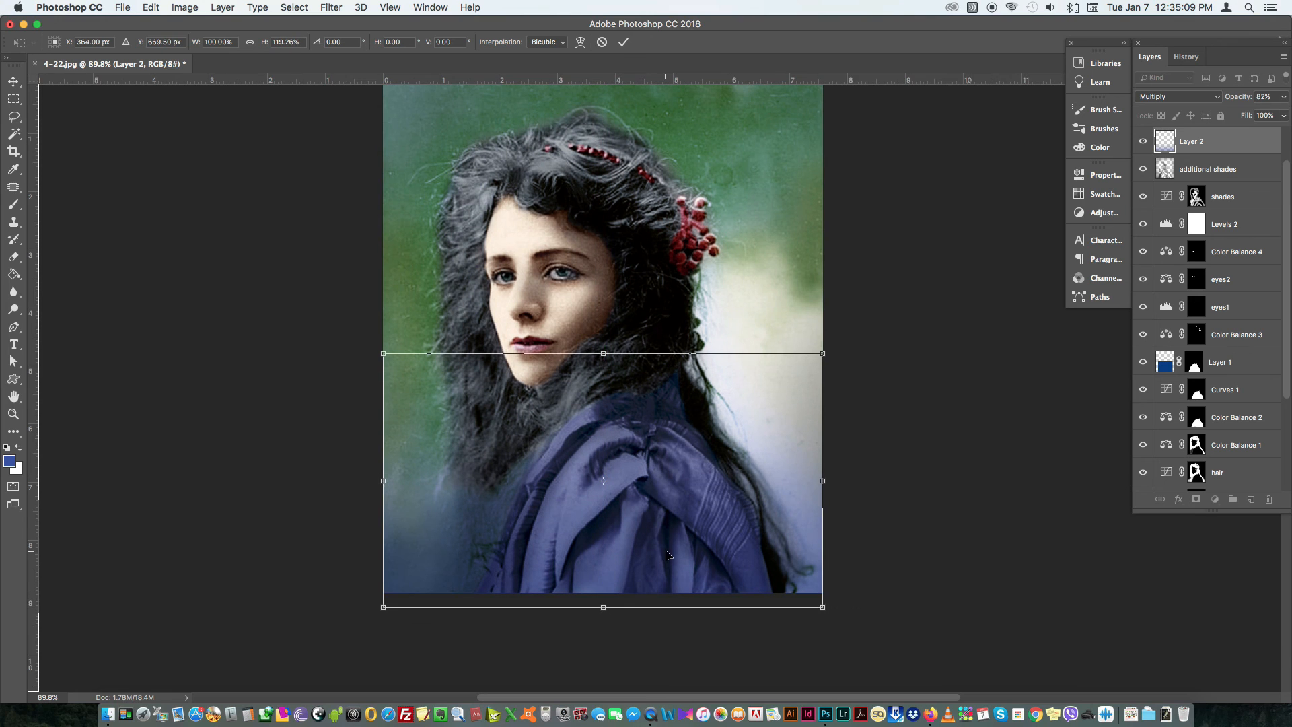
pyautogui.press('Return')
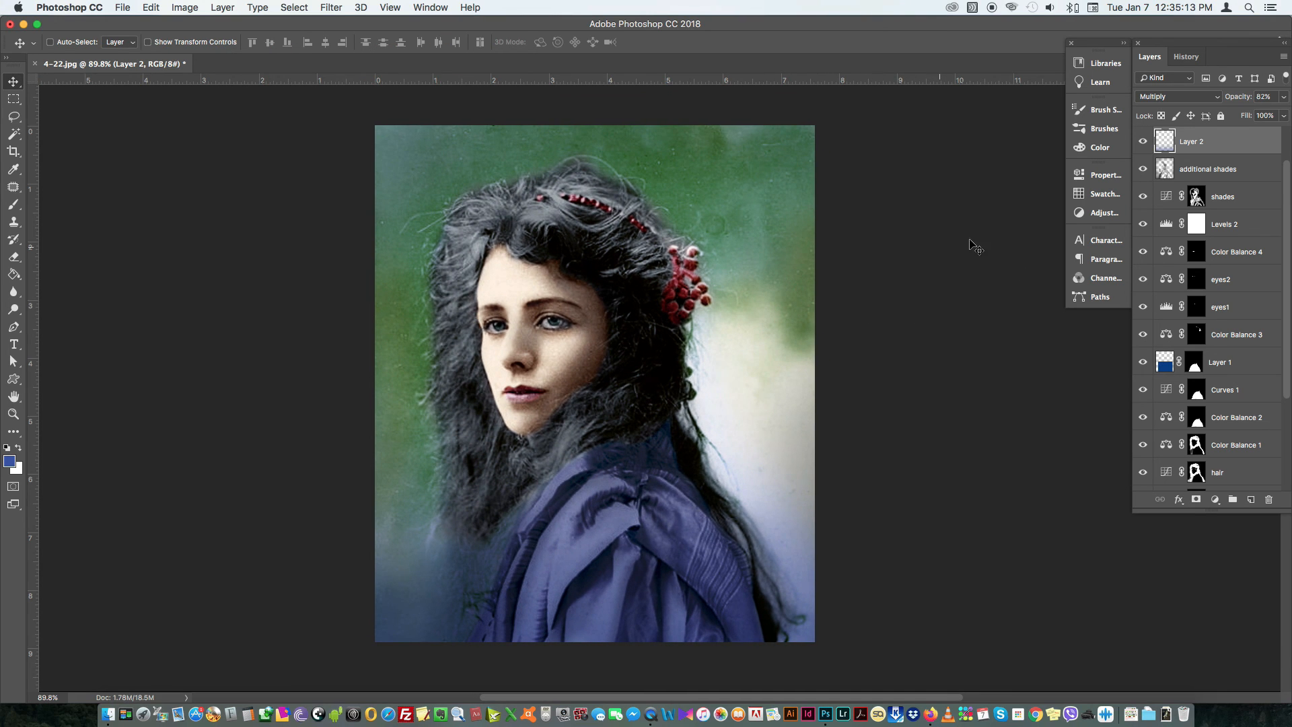
pyautogui.moveTo(1245, 172); pyautogui.dragTo(1219, 142)
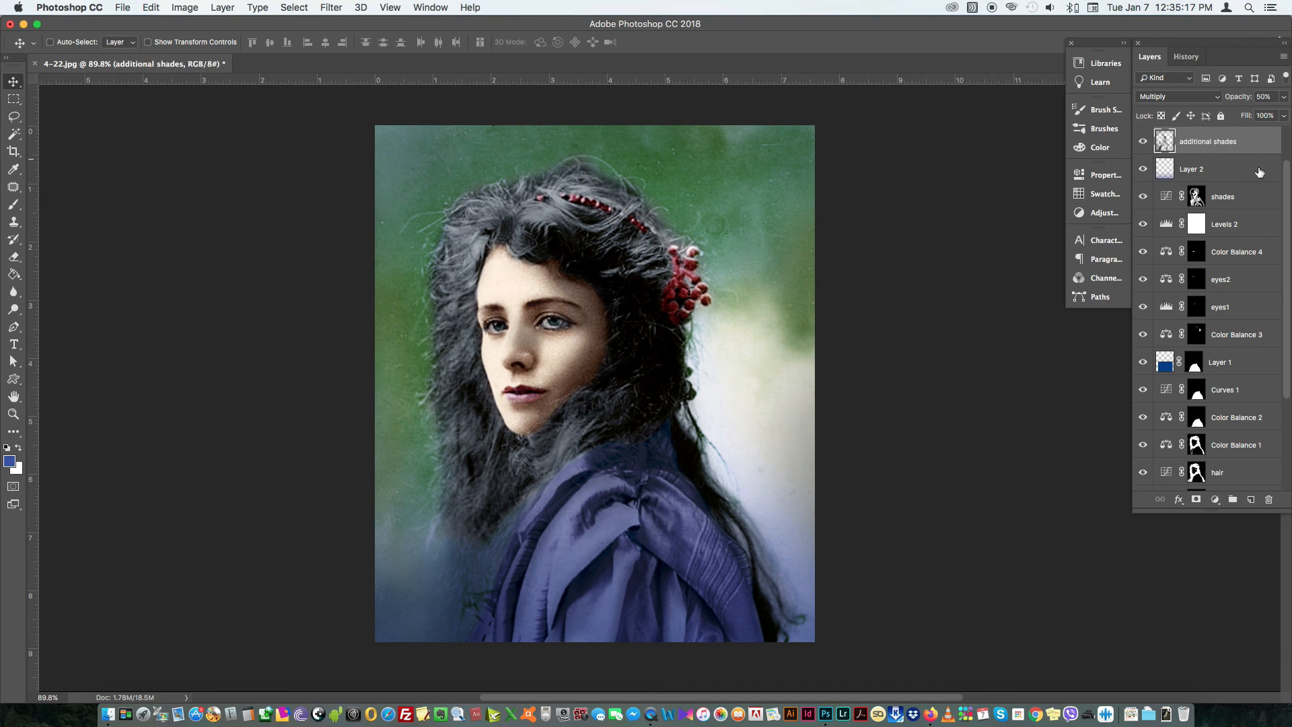
# Step: Add a new layer above Vibrance 1 and name it vignette
pyautogui.scroll(-5, 1288, 289)
pyautogui.click(1240, 476)
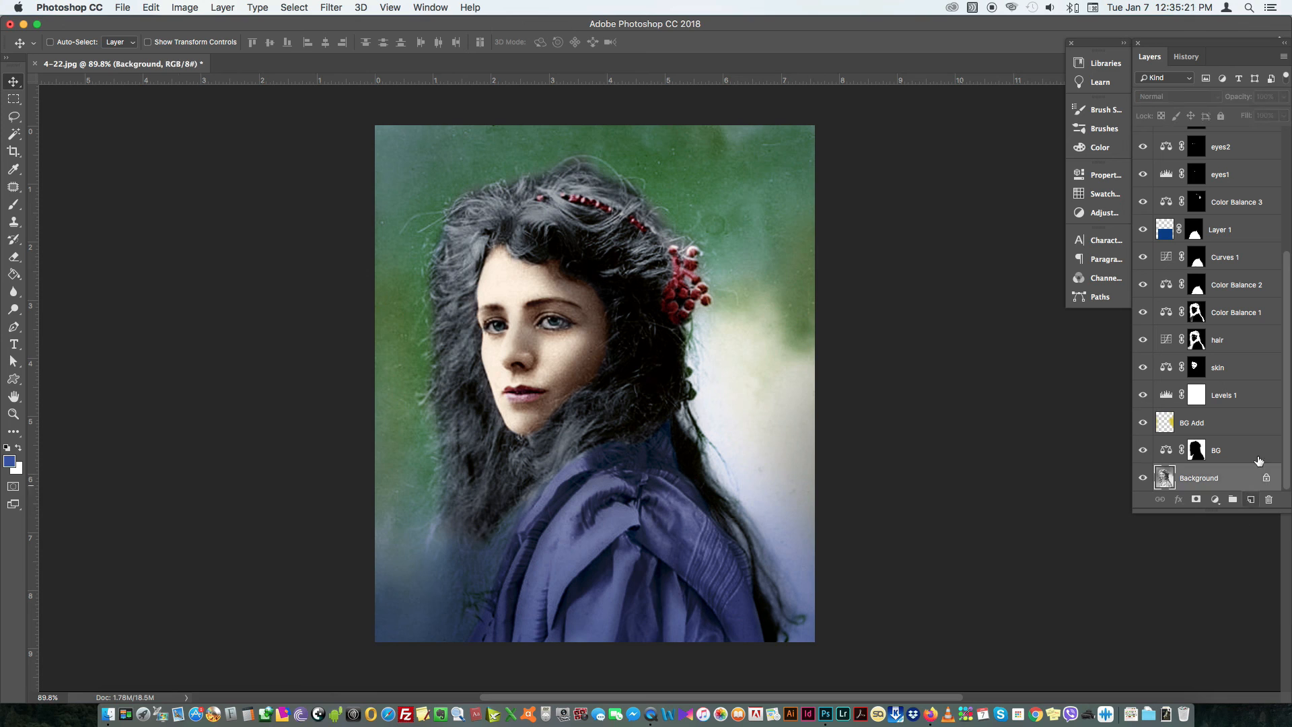
pyautogui.scroll(5, 1258, 158)
pyautogui.click(1257, 154)
pyautogui.click(1250, 499)
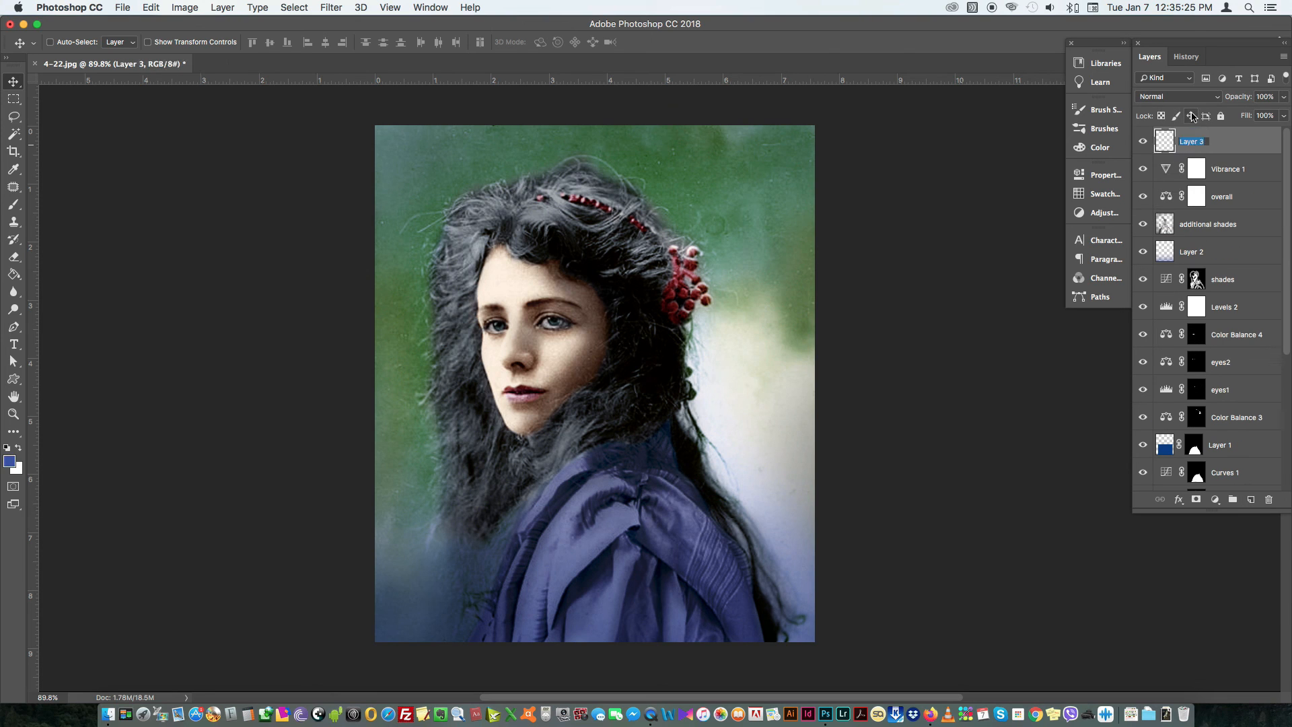
pyautogui.press('Return')
# Step: Set the brush's foreground color to dark green #304c37
pyautogui.press('b')
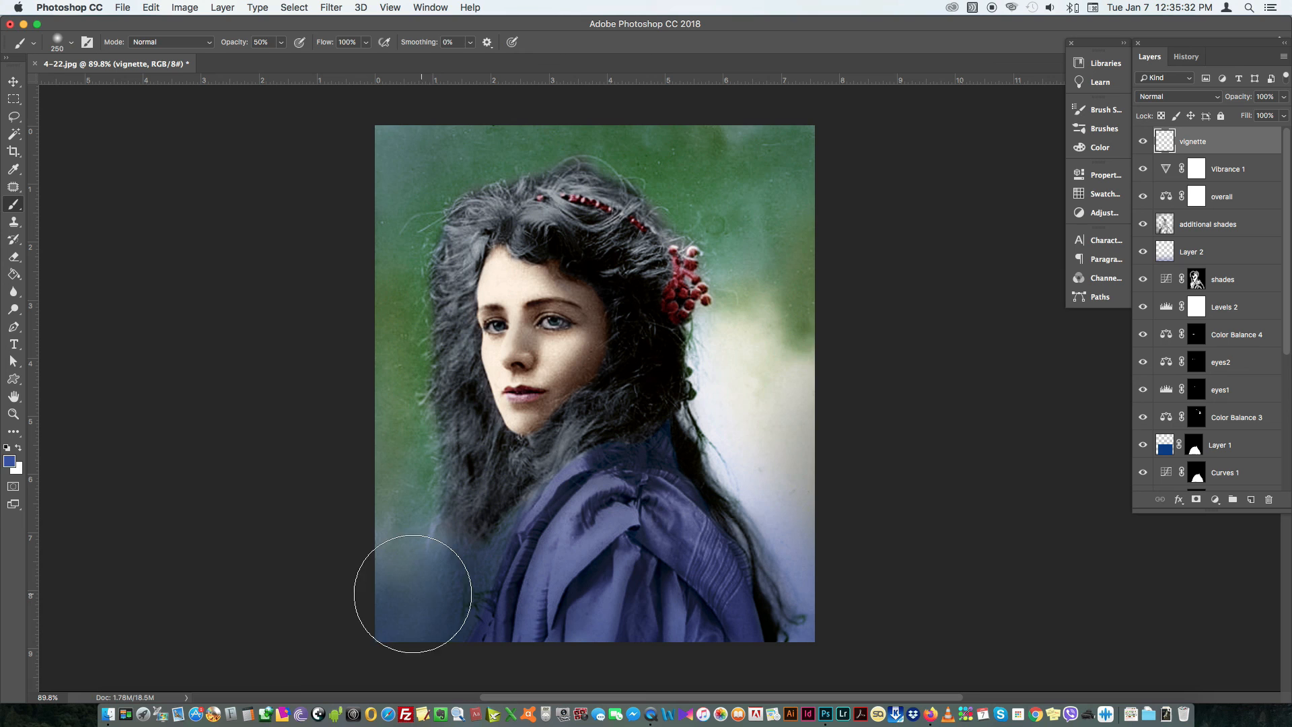
pyautogui.click(9, 461)
pyautogui.click(929, 343)
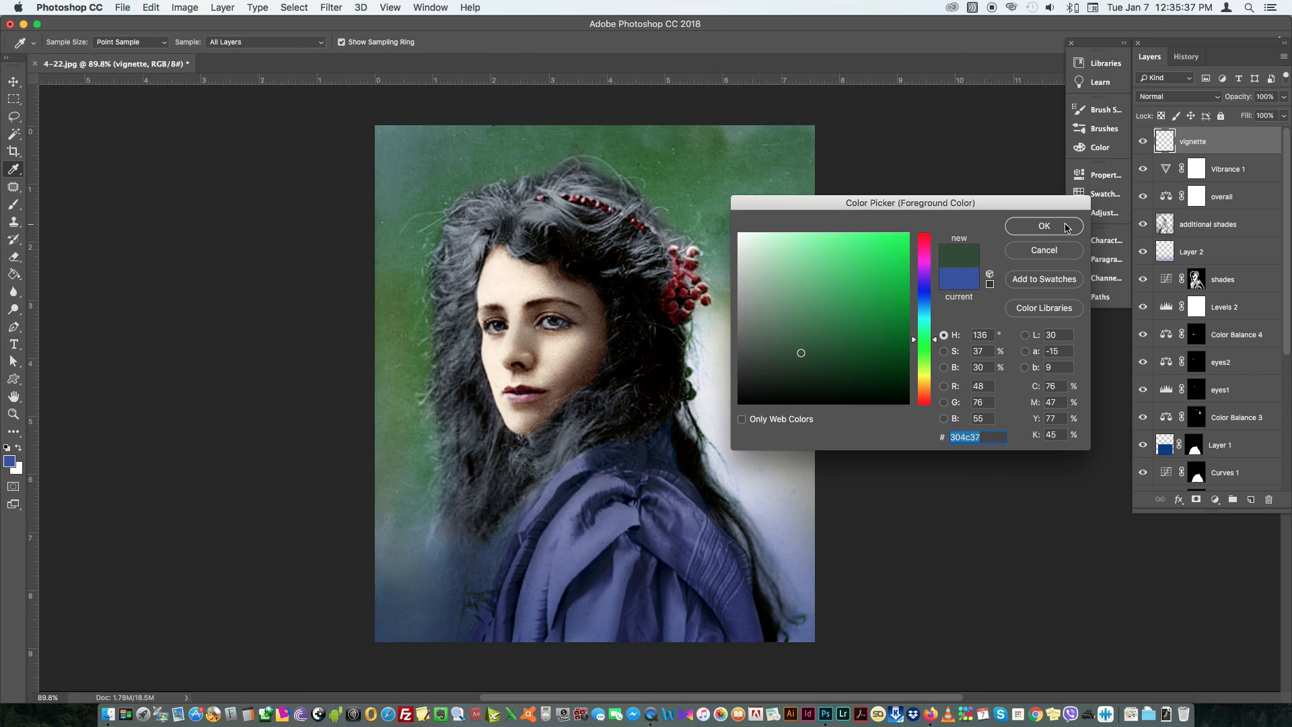
pyautogui.press('Return')
pyautogui.click(1176, 96)
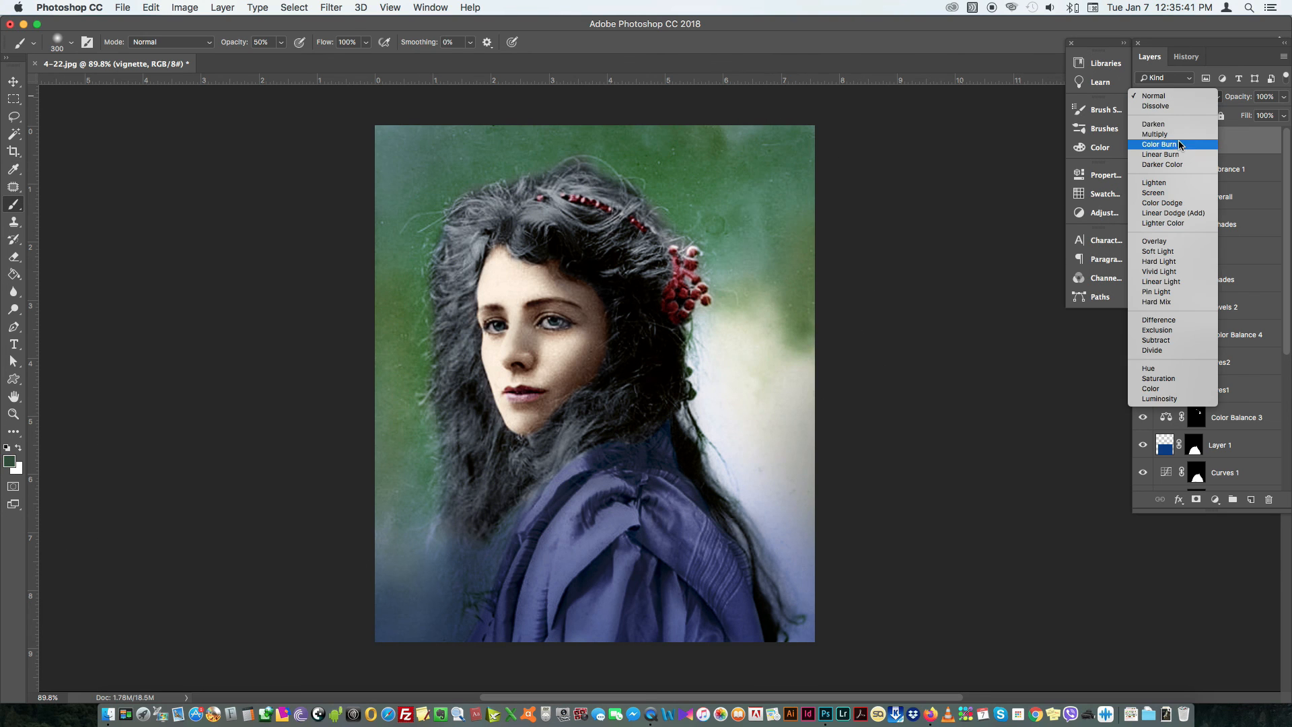
pyautogui.click(1204, 78)
# Step: Paint the backdrop's upper corners and side edges dark green with a 300 to 250 px brush at 50% opacity
pyautogui.moveTo(818, 161)
pyautogui.mouseDown()
pyautogui.moveTo(864, 207)
pyautogui.moveTo(781, 127)
pyautogui.moveTo(892, 373)
pyautogui.mouseUp()
pyautogui.press('[')
pyautogui.moveTo(813, 214); pyautogui.dragTo(815, 243)
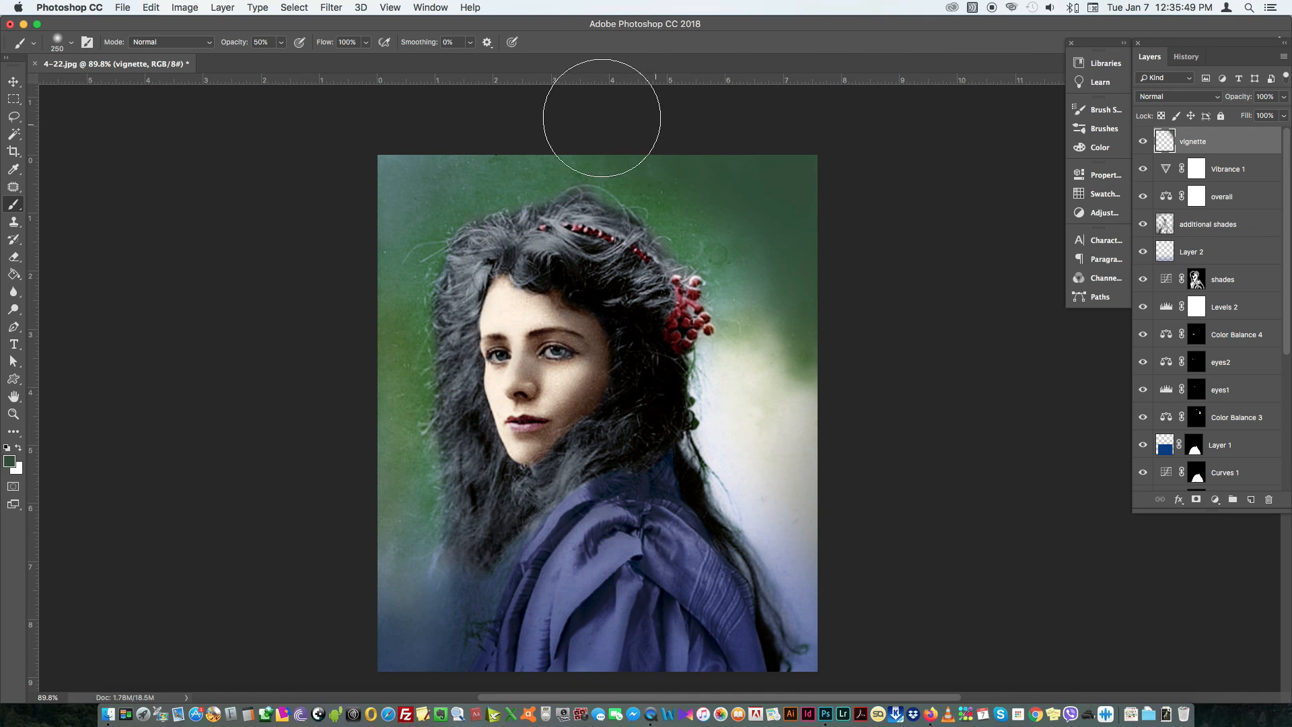
pyautogui.moveTo(403, 237)
pyautogui.mouseDown()
pyautogui.moveTo(332, 383)
pyautogui.moveTo(300, 612)
pyautogui.mouseUp()
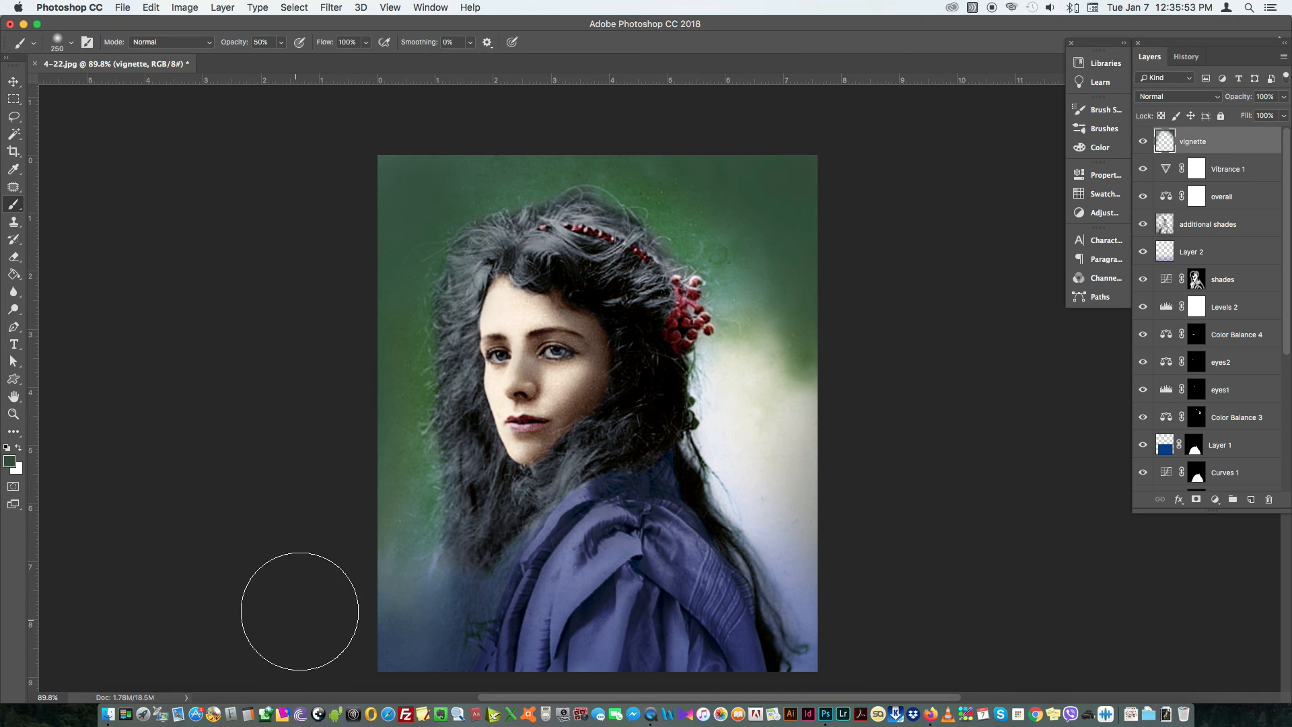
# Step: Set the vignette layer's blend mode to Multiply and its opacity to 50%
pyautogui.press('v')
pyautogui.click(1177, 96)
pyautogui.click(1208, 138)
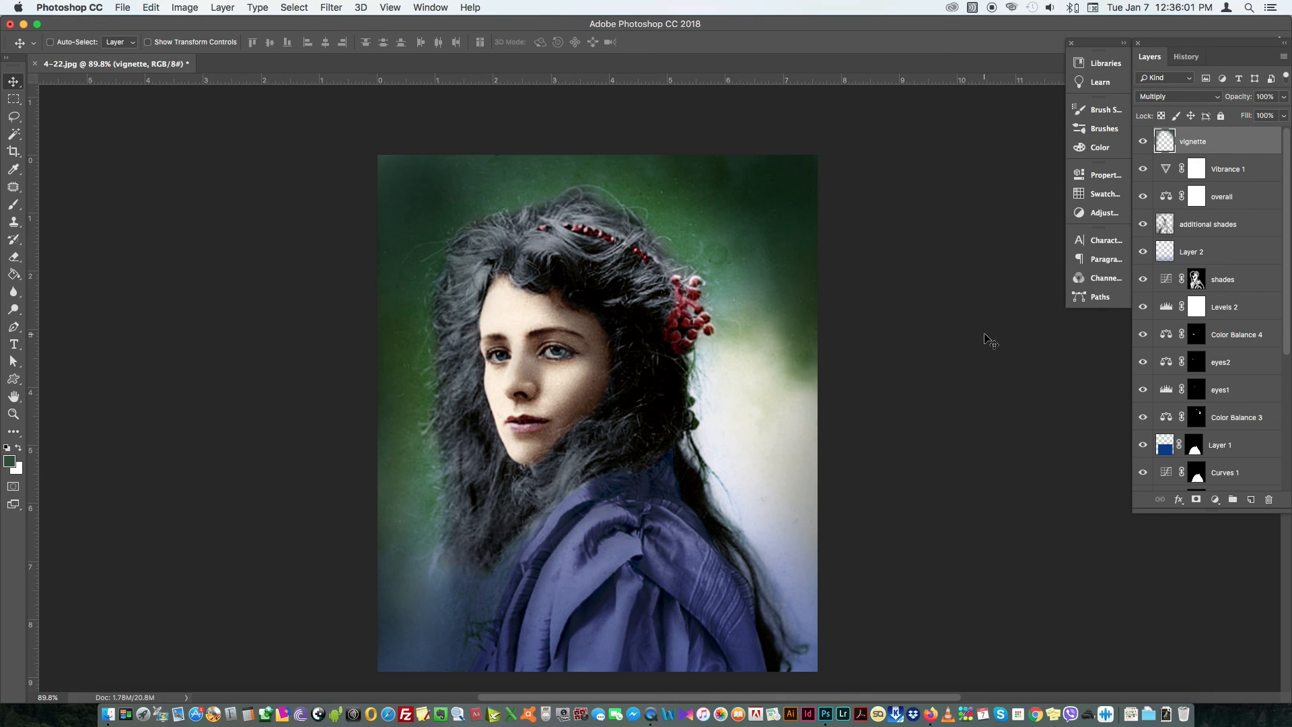
pyautogui.press('5')
# Step: Set the opacity of the blue dress fill, Layer 1, to 20%
pyautogui.scroll(-3, 904, 471)
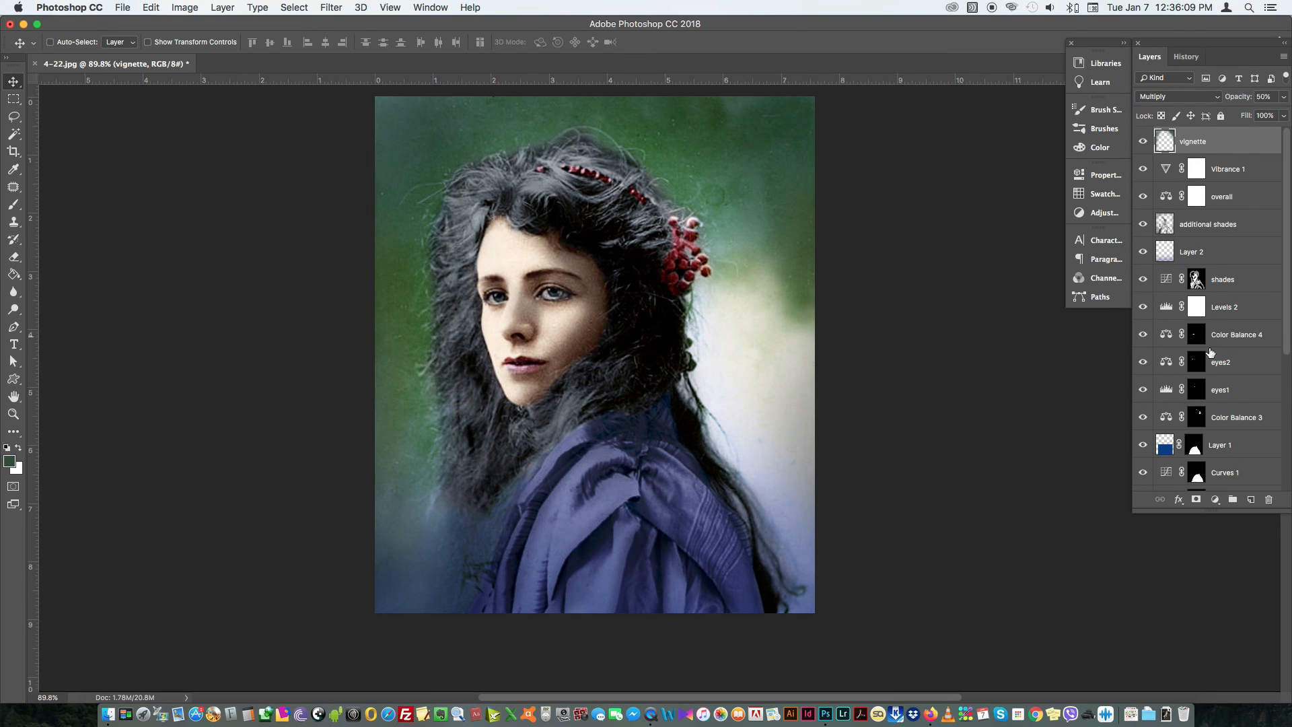
pyautogui.click(1195, 445)
pyautogui.press('2')
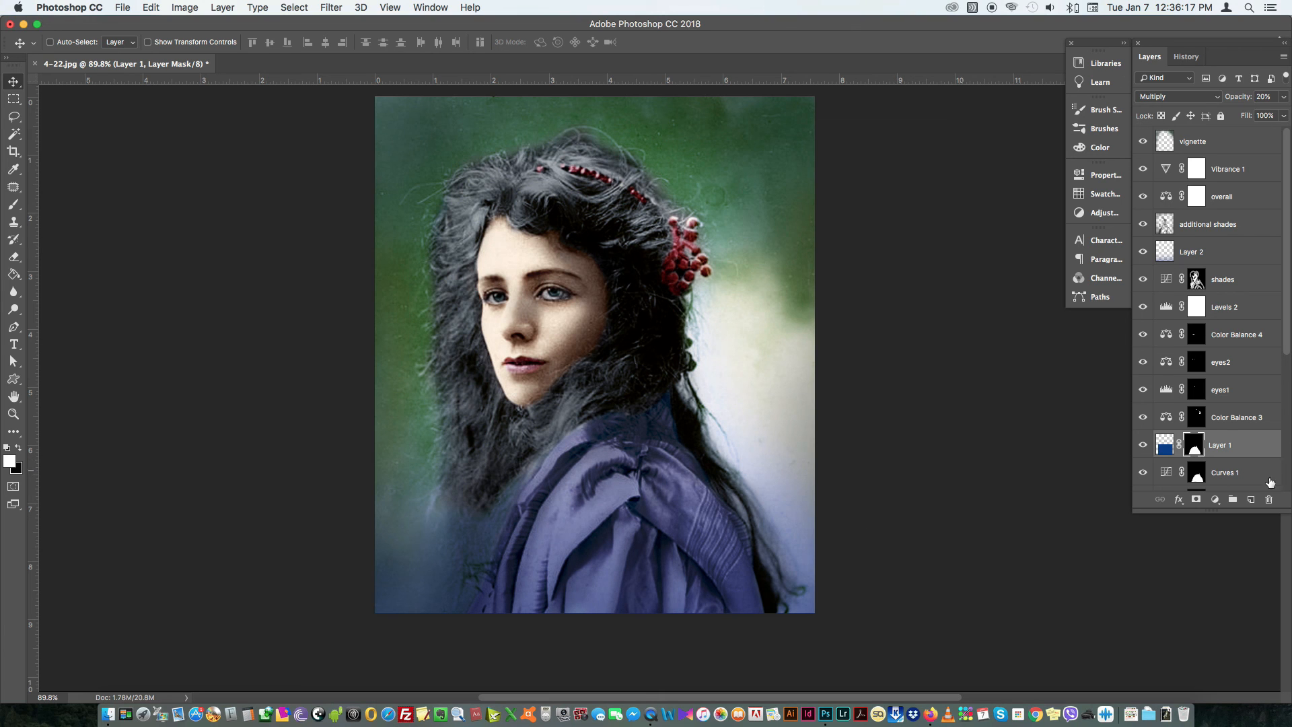
# Step: Add a new layer above Layer 1 and name it dress
pyautogui.click(1249, 499)
pyautogui.doubleClick(1180, 447)
pyautogui.press('Escape')
pyautogui.write('dress')
pyautogui.press('Return')
# Step: Fill a rectangular selection covering the dress area with dark red on the dress layer
pyautogui.click(12, 465)
pyautogui.moveTo(923, 279); pyautogui.dragTo(925, 233)
pyautogui.click(1042, 226)
pyautogui.press('m')
pyautogui.moveTo(423, 376); pyautogui.dragTo(837, 639)
pyautogui.hotkey('alt', 'BackSpace')
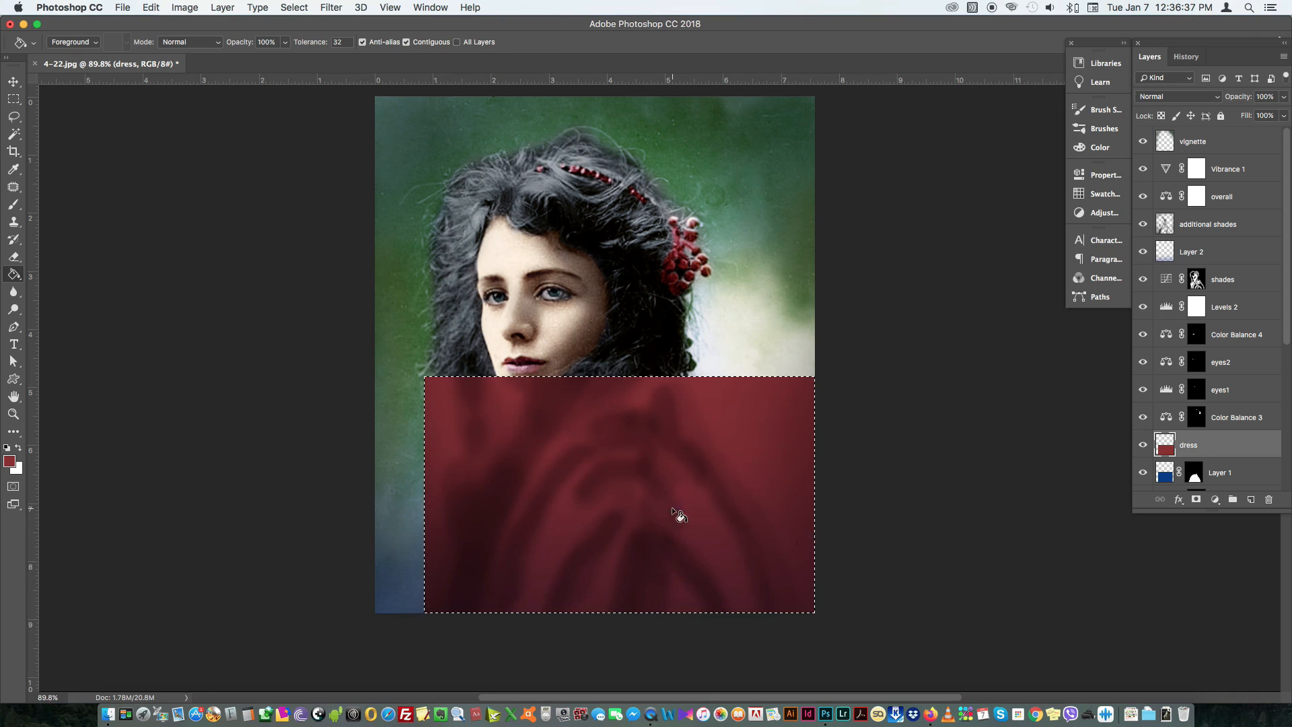
# Step: Deselect the red area and set the dress layer to Color blend mode at 40% opacity
pyautogui.press('super+d')
pyautogui.press('v')
pyautogui.click(1215, 96)
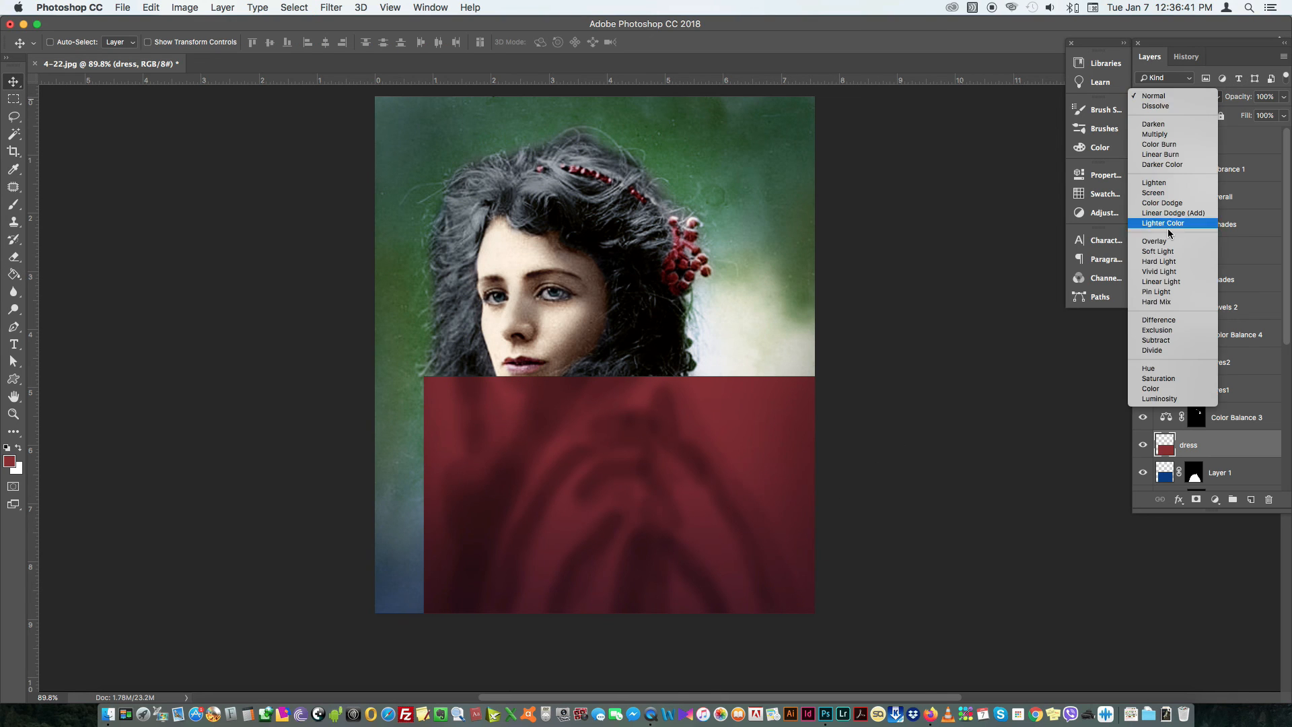
pyautogui.click(1160, 384)
pyautogui.press('2')
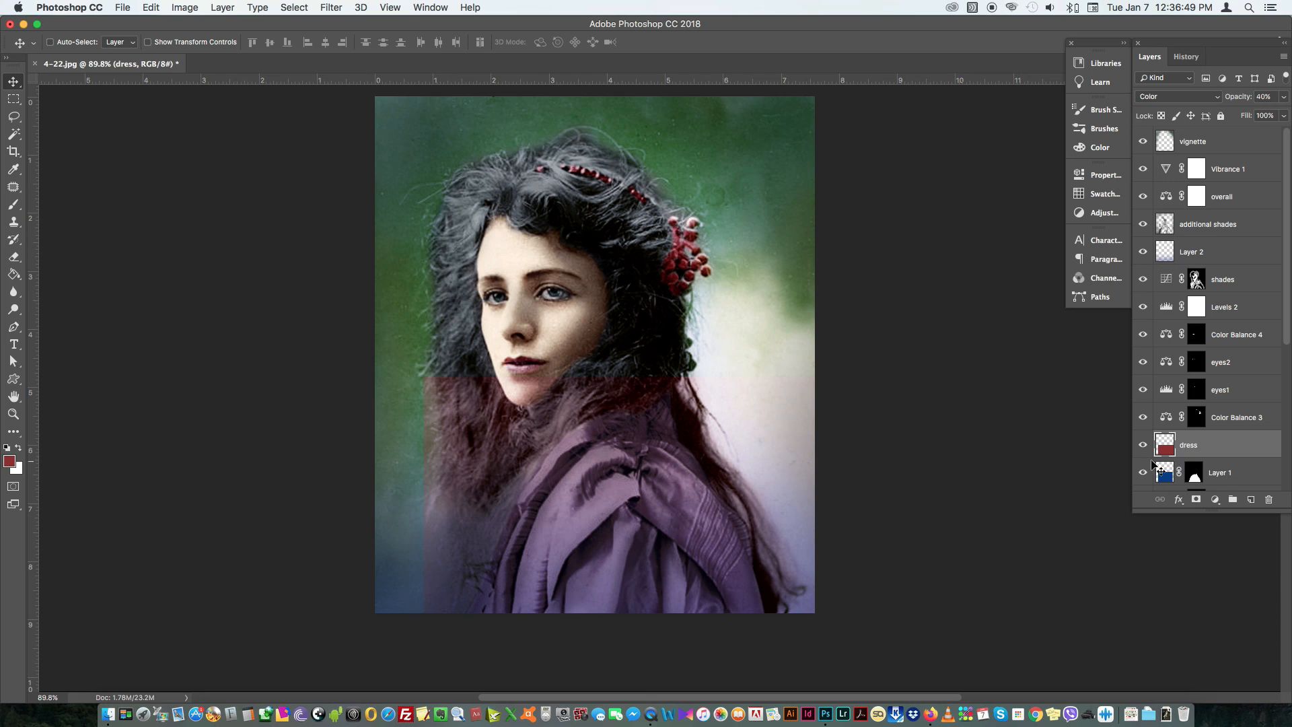
# Step: Add a layer mask to the dress layer and invert it to hide the red fill
pyautogui.click(1196, 499)
pyautogui.hotkey('ctrl', 'i')
pyautogui.press('e')
pyautogui.press('[')
pyautogui.press('[')
pyautogui.press('[')
pyautogui.press('[')
pyautogui.press('[')
pyautogui.press('[')
pyautogui.press('[')
pyautogui.press('[')
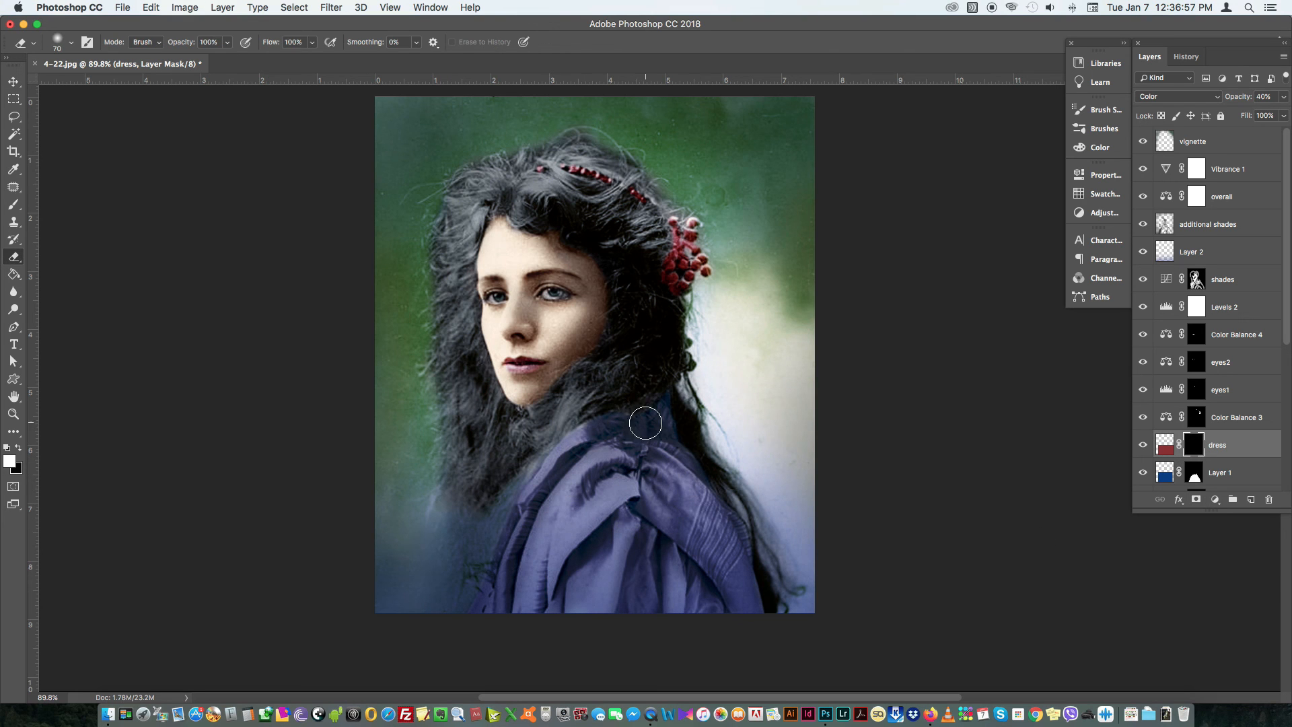
# Step: Reveal the red tint over the collar and shoulder drapery by painting the dress mask with a small soft brush at 50% opacity
pyautogui.press('b')
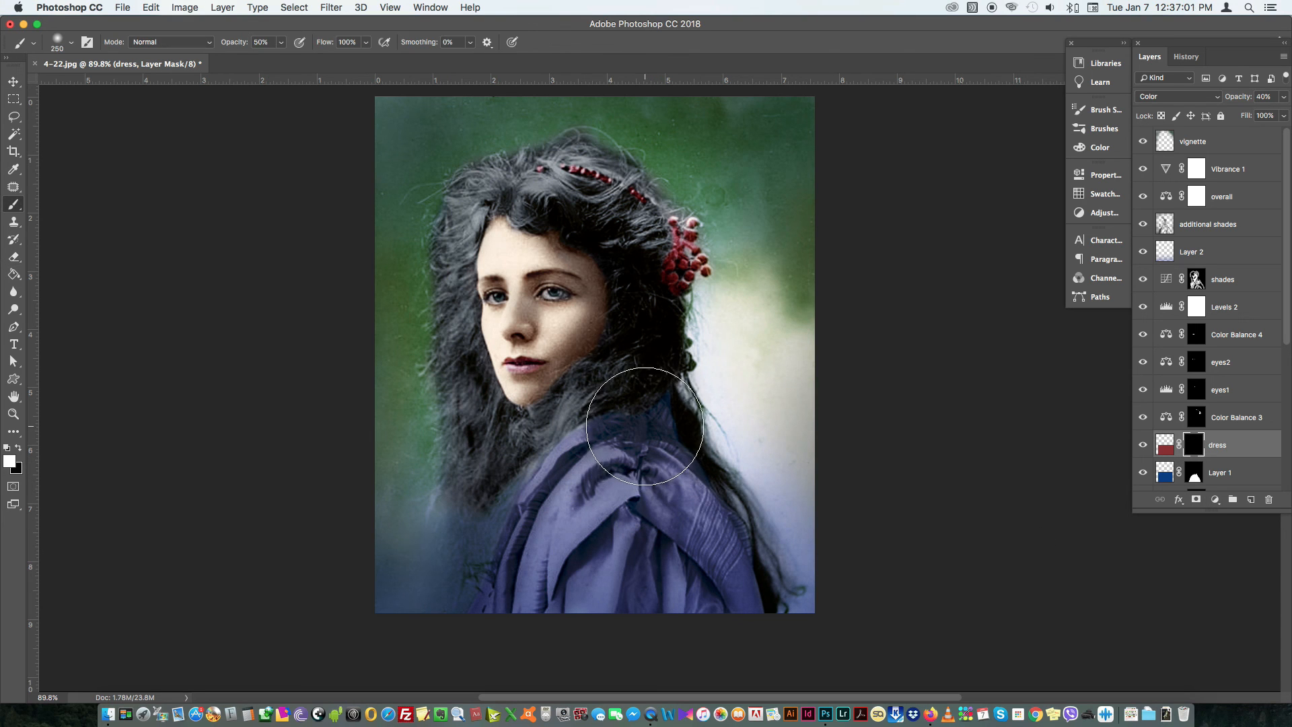
pyautogui.press('[')
pyautogui.press('[')
pyautogui.press('[')
pyautogui.press('[')
pyautogui.press('[')
pyautogui.press('[')
pyautogui.press('[')
pyautogui.press('[')
pyautogui.press('[')
pyautogui.press('[')
pyautogui.press('[')
pyautogui.press('x')
pyautogui.press('x')
pyautogui.press('x')
pyautogui.press('x')
pyautogui.scroll(2, 827, 431)
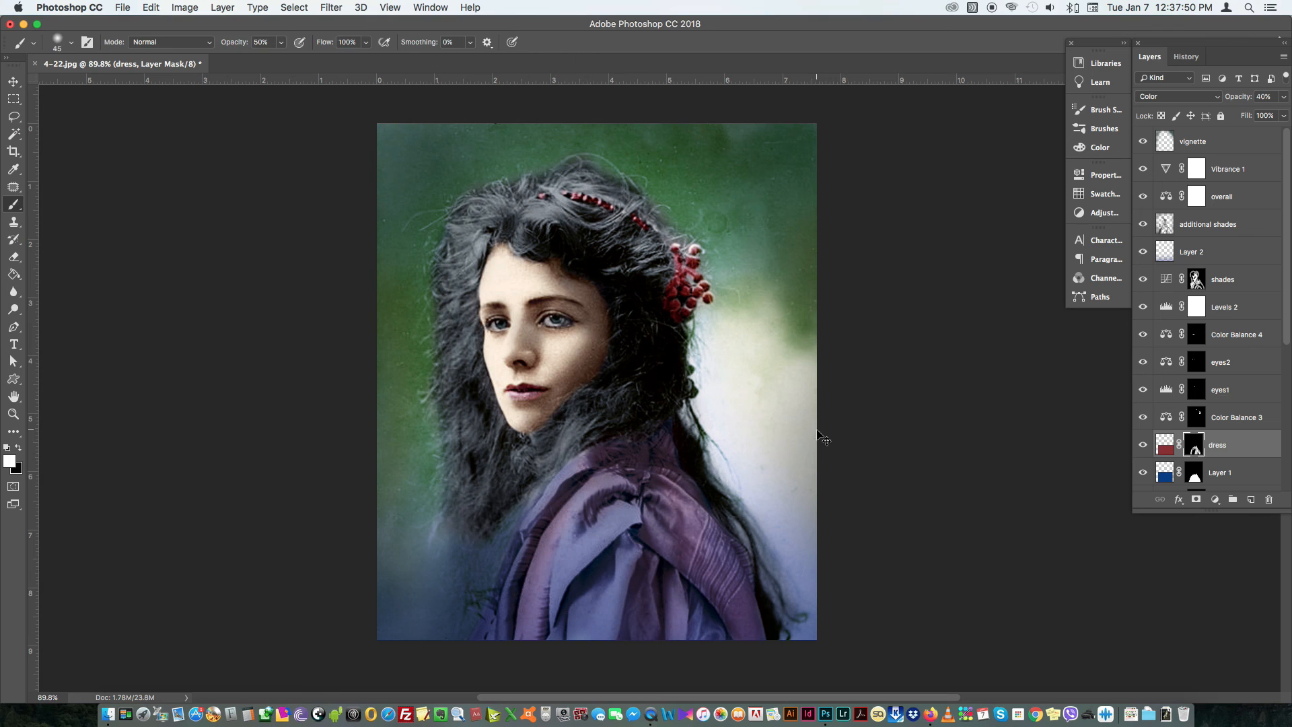
# Step: Leave the brush and view the portrait in full-screen mode with the menu bar
pyautogui.press('v')
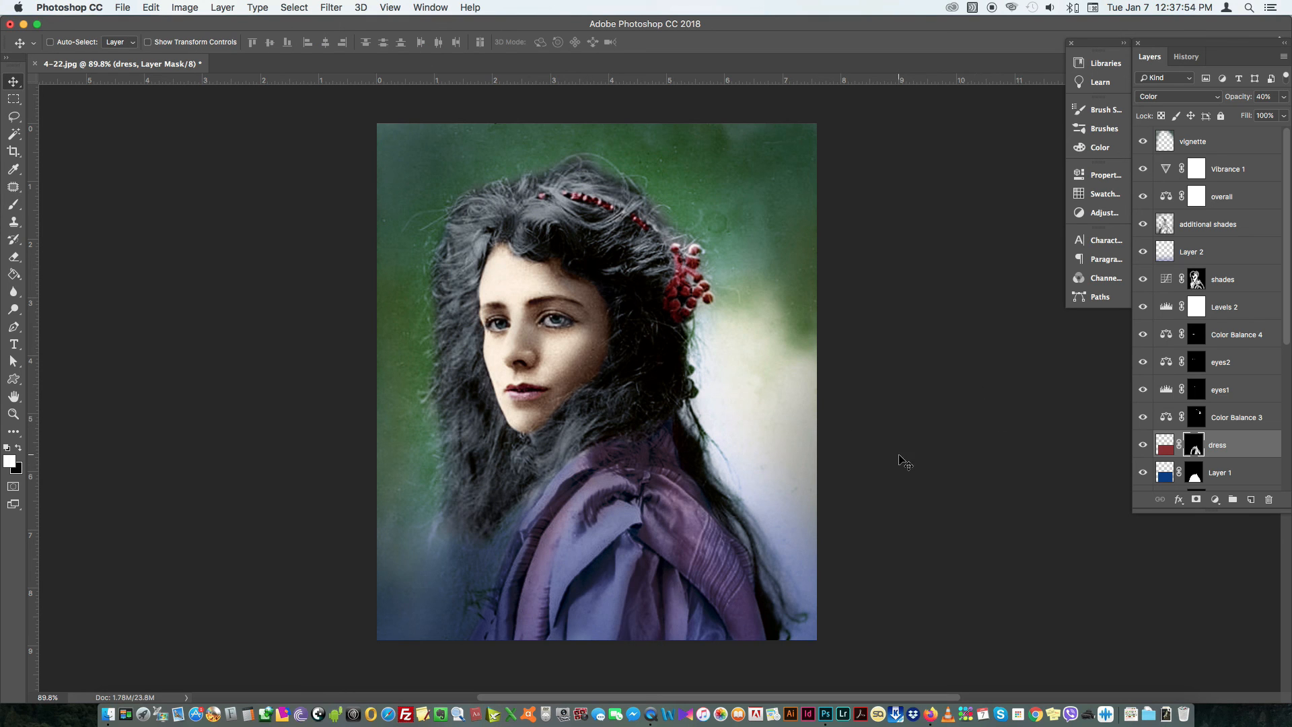
pyautogui.press('f')
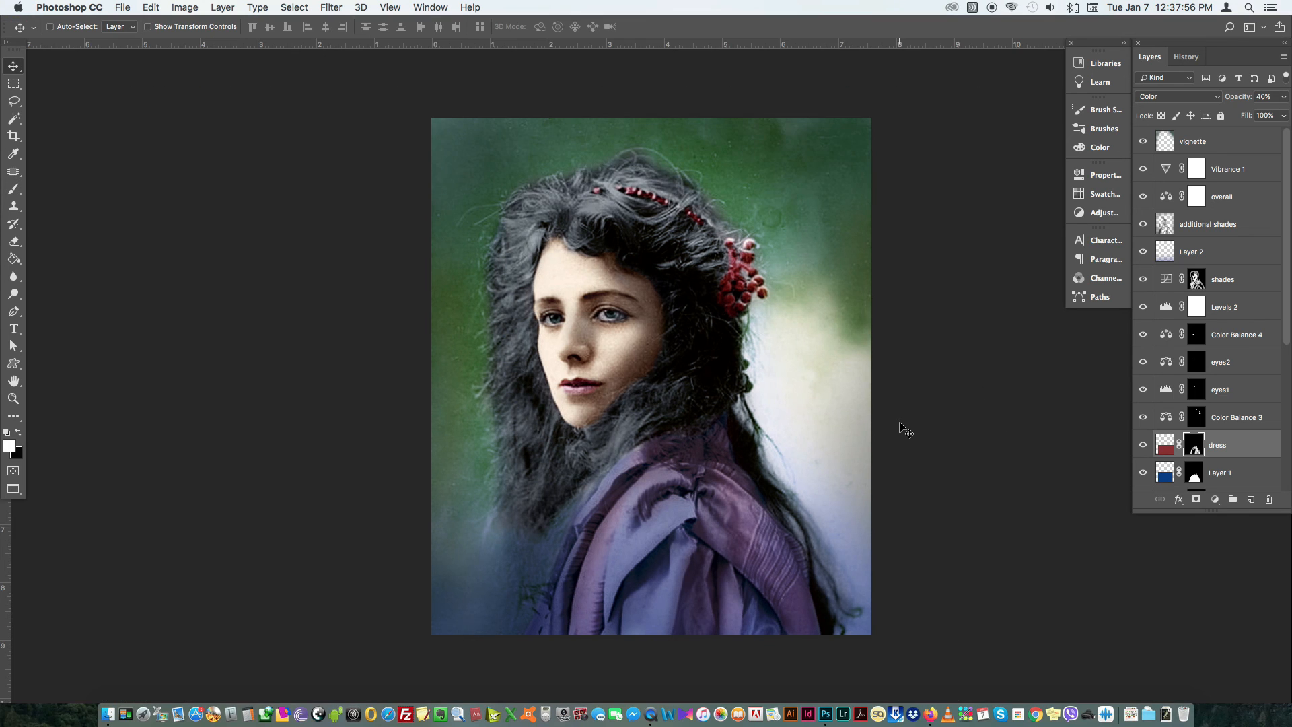